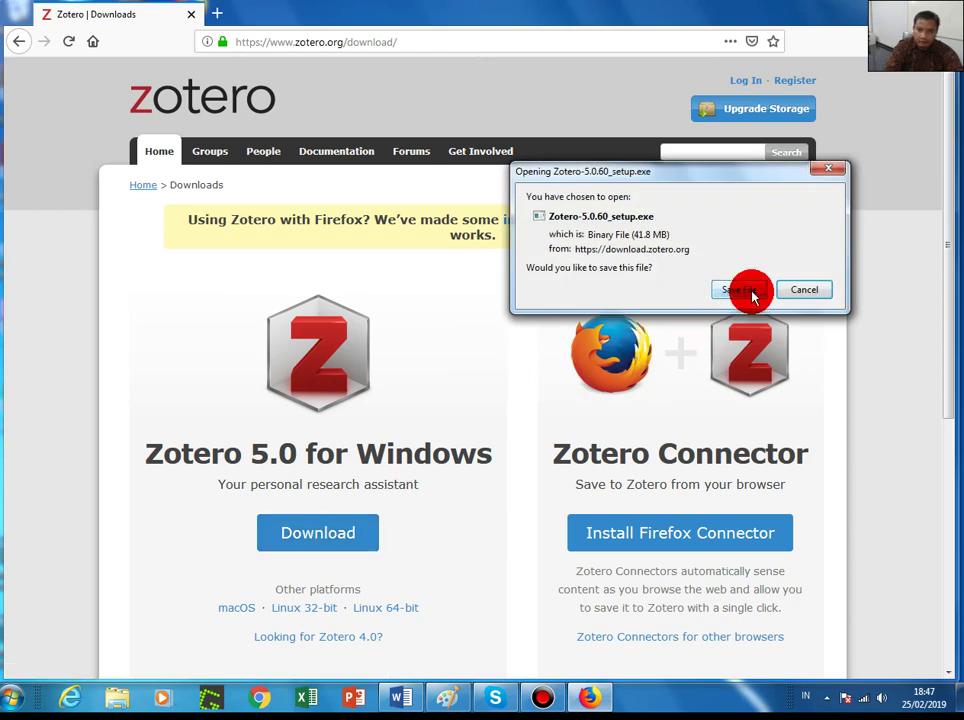
- Save Zotero-5.0.60_setup.exe in the ZOTERO folder inside Downloads, replacing the existing copy
{"action": "left_click", "coordinate": [750, 292]}
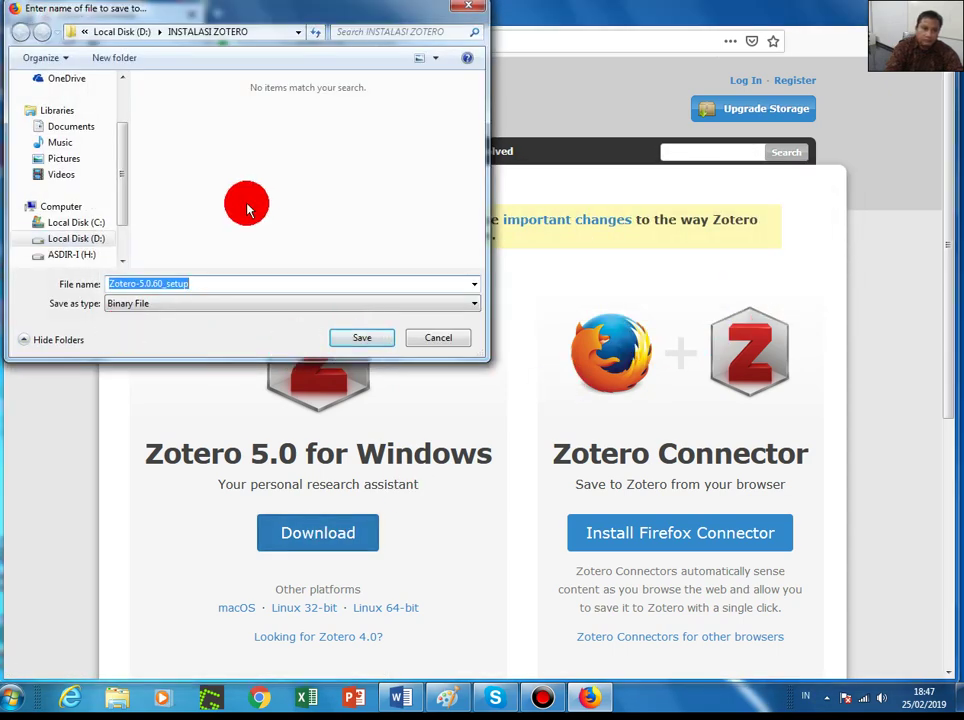
{"action": "left_click_drag", "start_coordinate": [118, 204], "coordinate": [118, 135]}
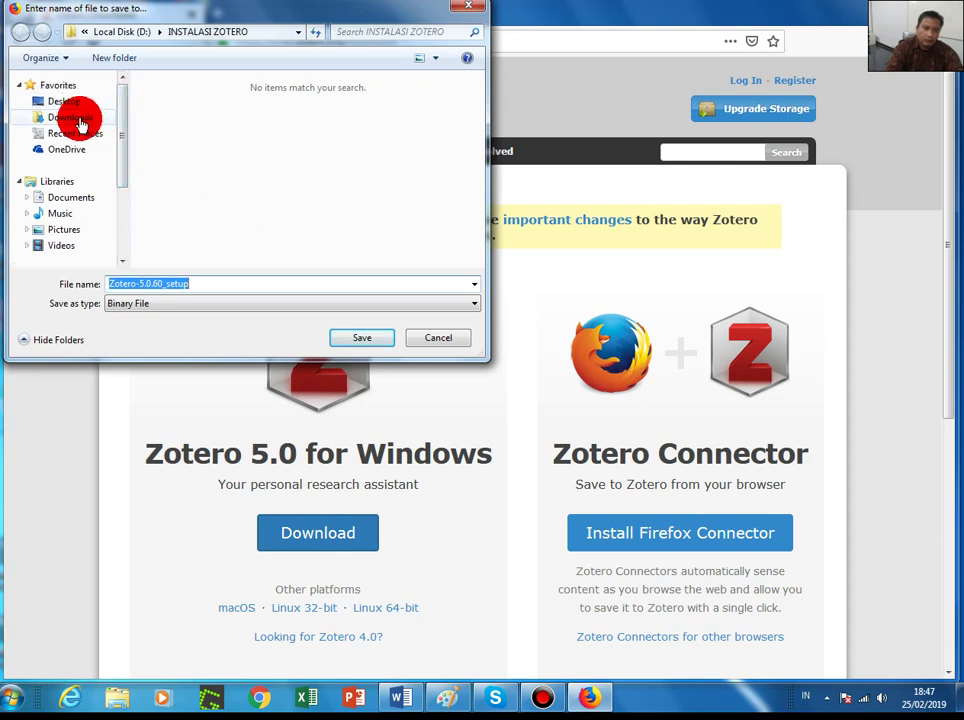
{"action": "left_click", "coordinate": [80, 119]}
{"action": "left_click", "coordinate": [185, 130]}
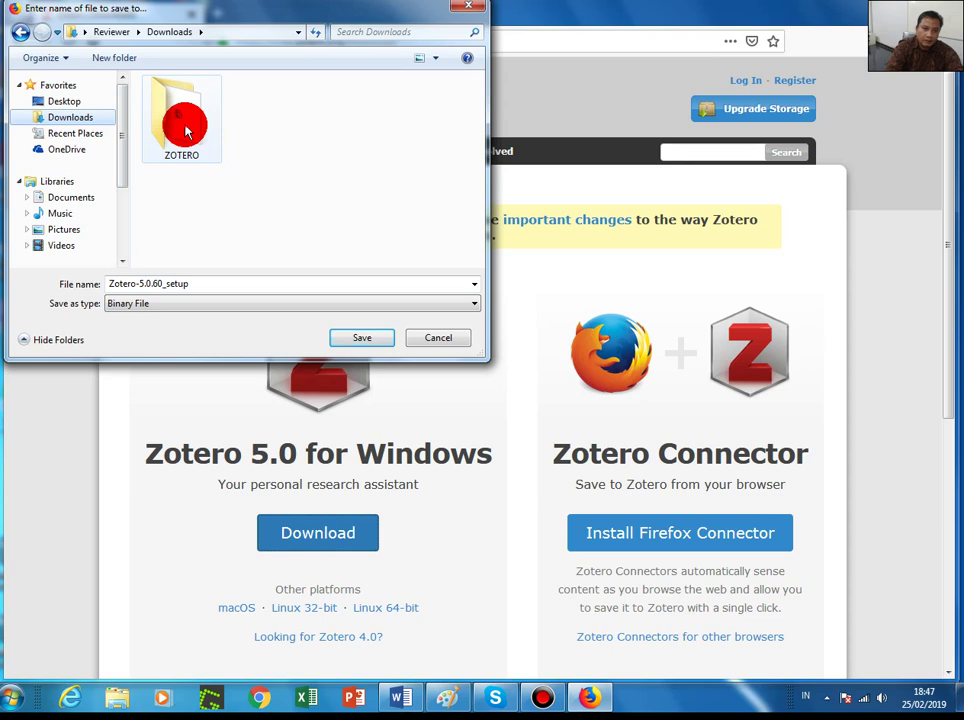
{"action": "double_click", "coordinate": [185, 130]}
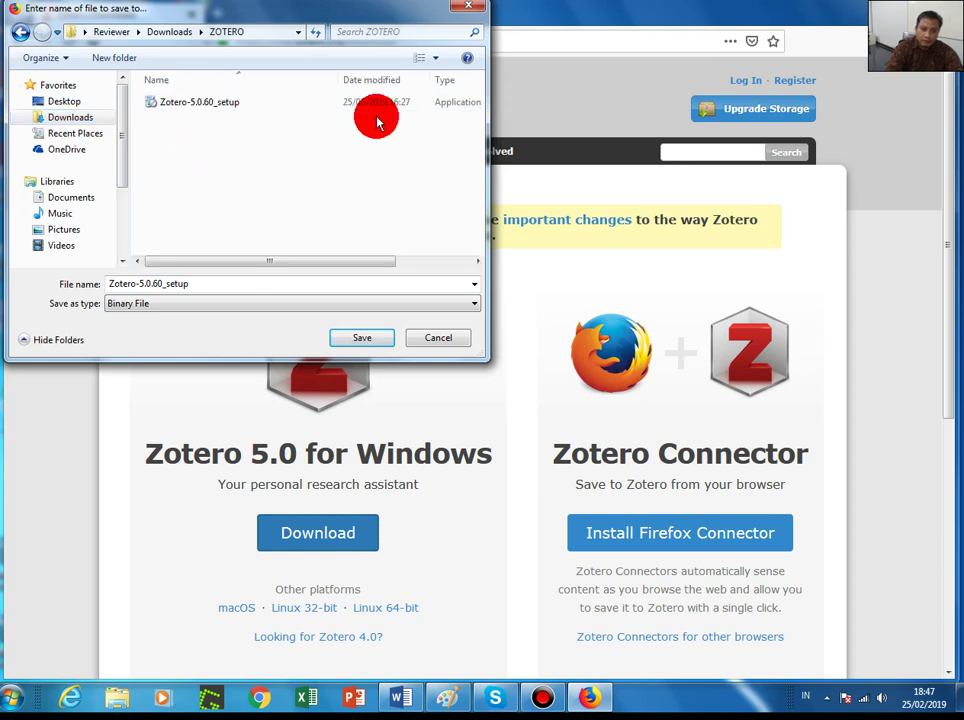
{"action": "left_click", "coordinate": [343, 340]}
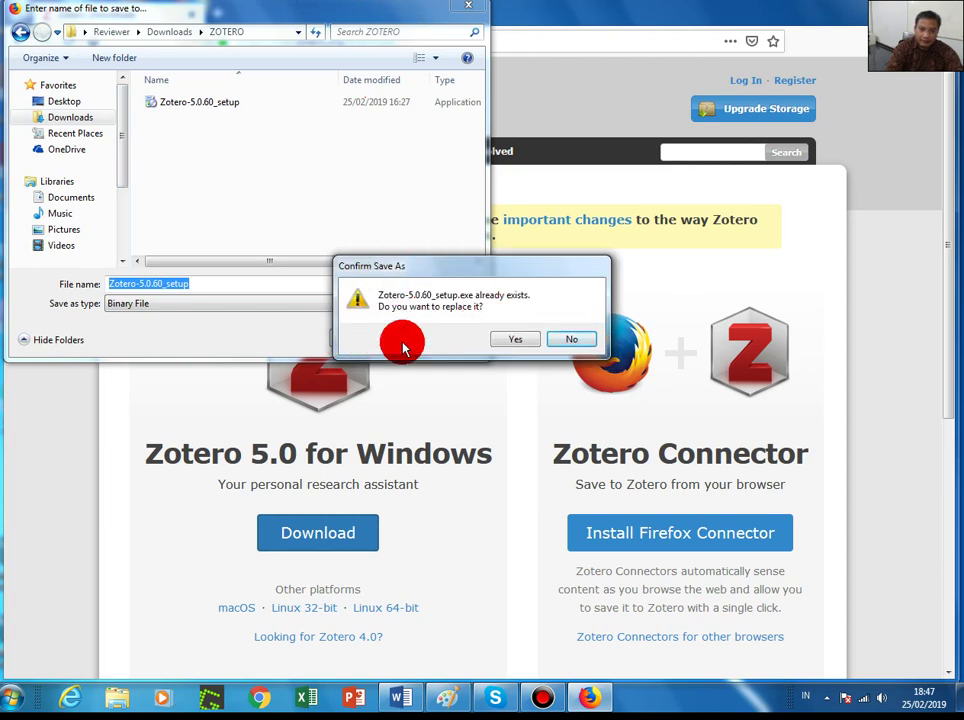
{"action": "left_click", "coordinate": [515, 339]}
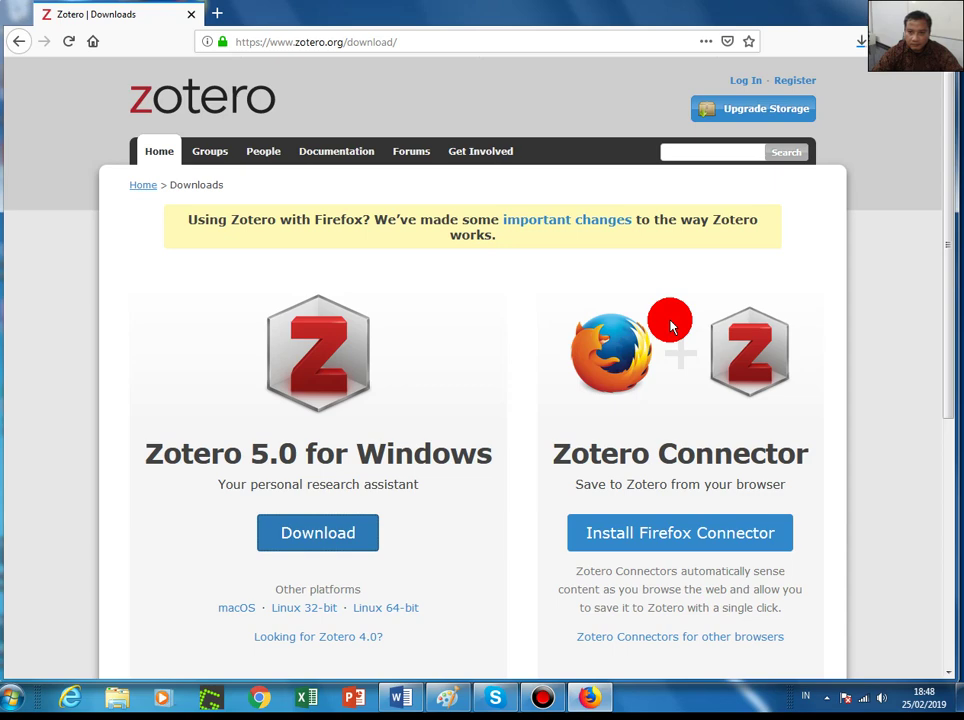
- Open the folder containing the downloaded Zotero-5.0.60_setup file and run the installer as administrator
{"action": "left_click", "coordinate": [858, 45]}
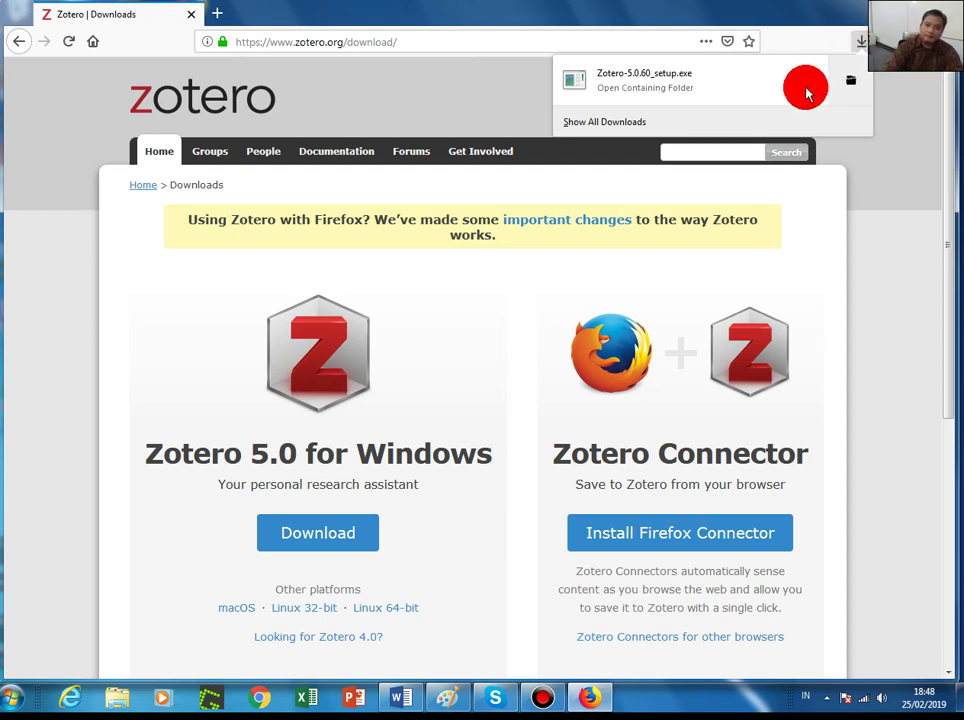
{"action": "right_click", "coordinate": [693, 82]}
{"action": "left_click", "coordinate": [731, 95]}
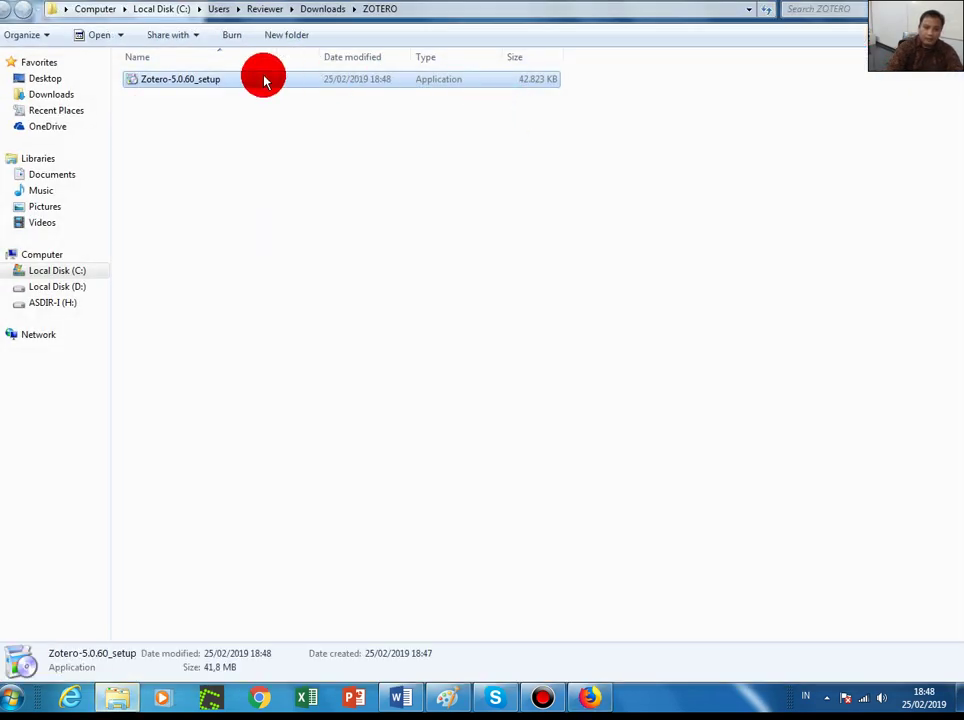
{"action": "right_click", "coordinate": [264, 80]}
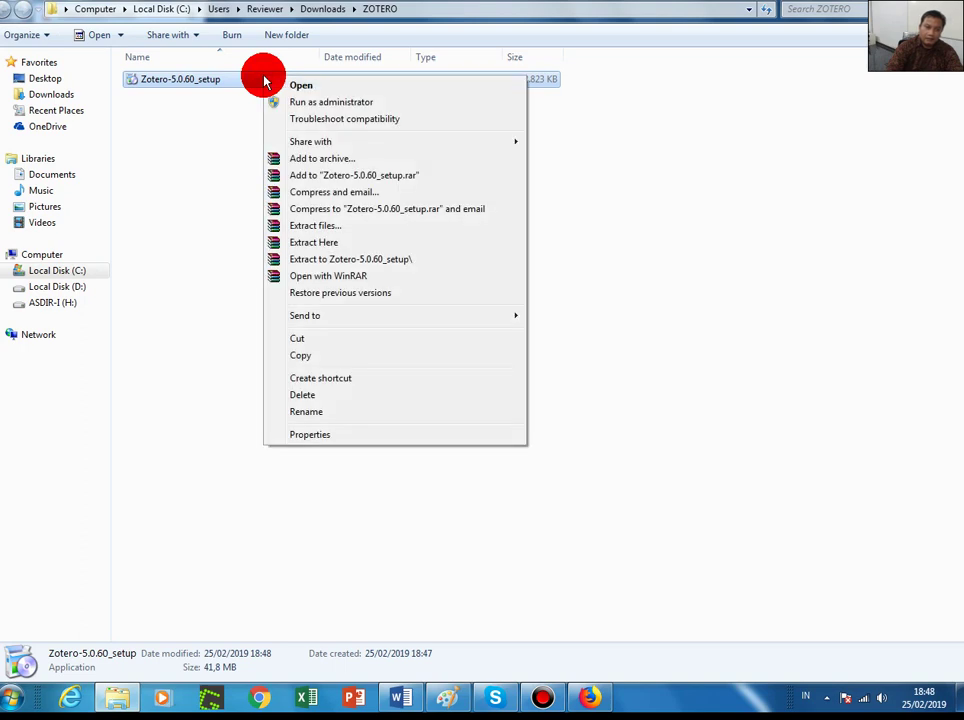
{"action": "left_click", "coordinate": [301, 100]}
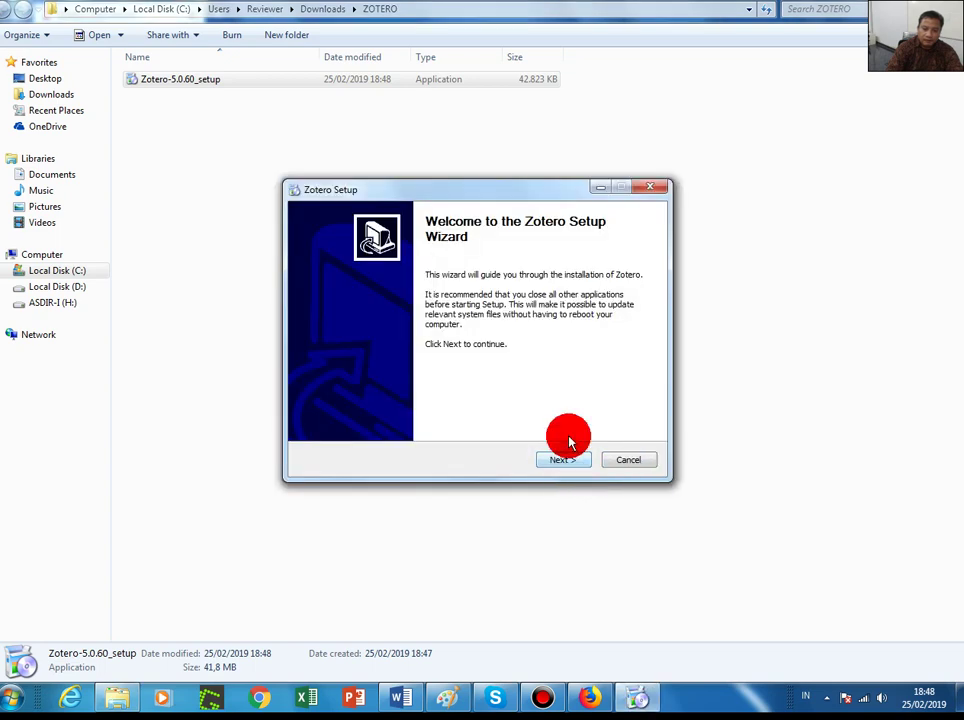
- Install Zotero with the Standard setup type and finish the wizard with the option to launch Zotero turned off
{"action": "left_click", "coordinate": [564, 460]}
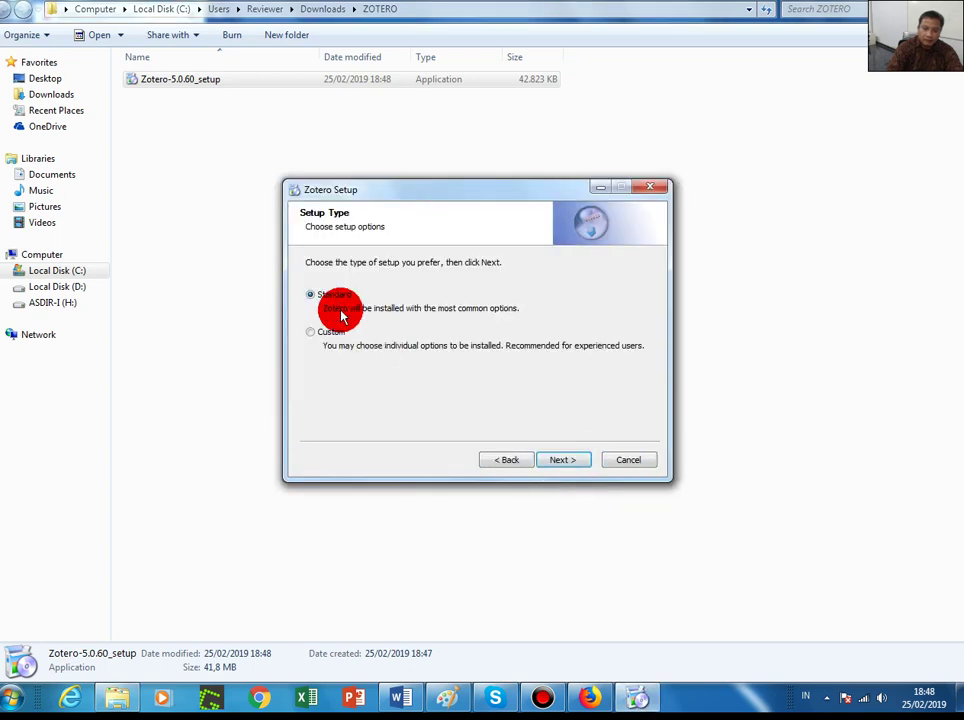
{"action": "left_click", "coordinate": [558, 460]}
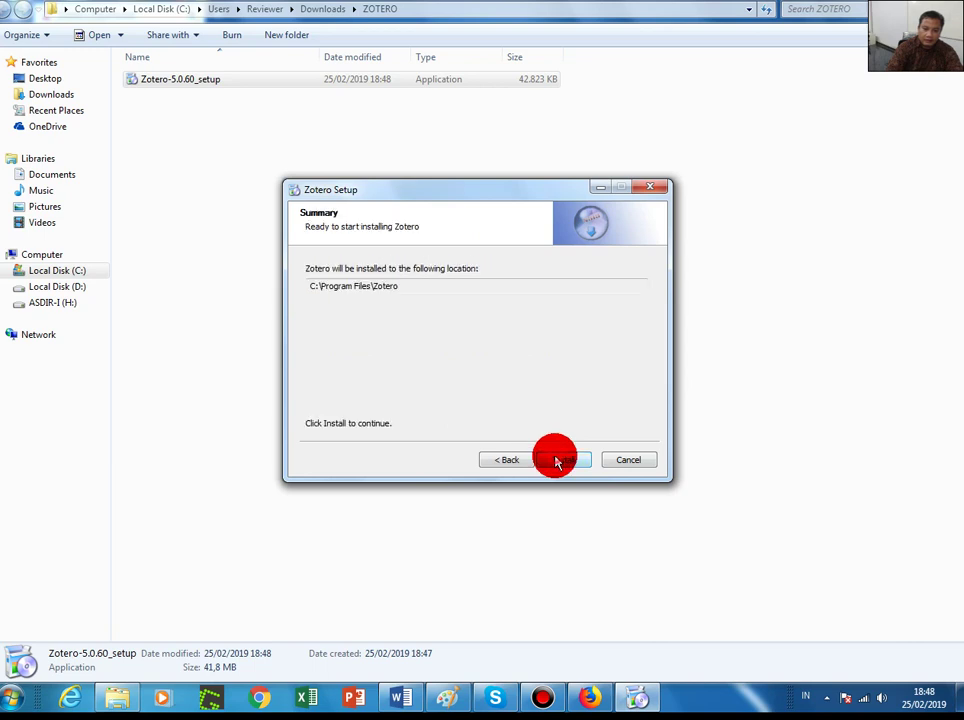
{"action": "left_click", "coordinate": [560, 460]}
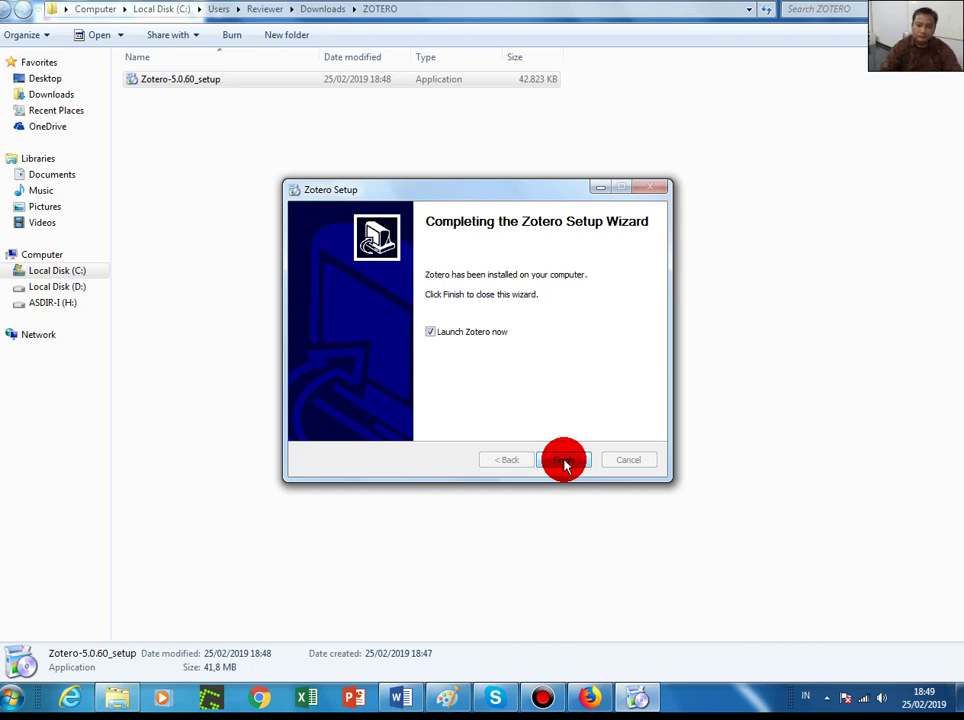
{"action": "left_click", "coordinate": [430, 333]}
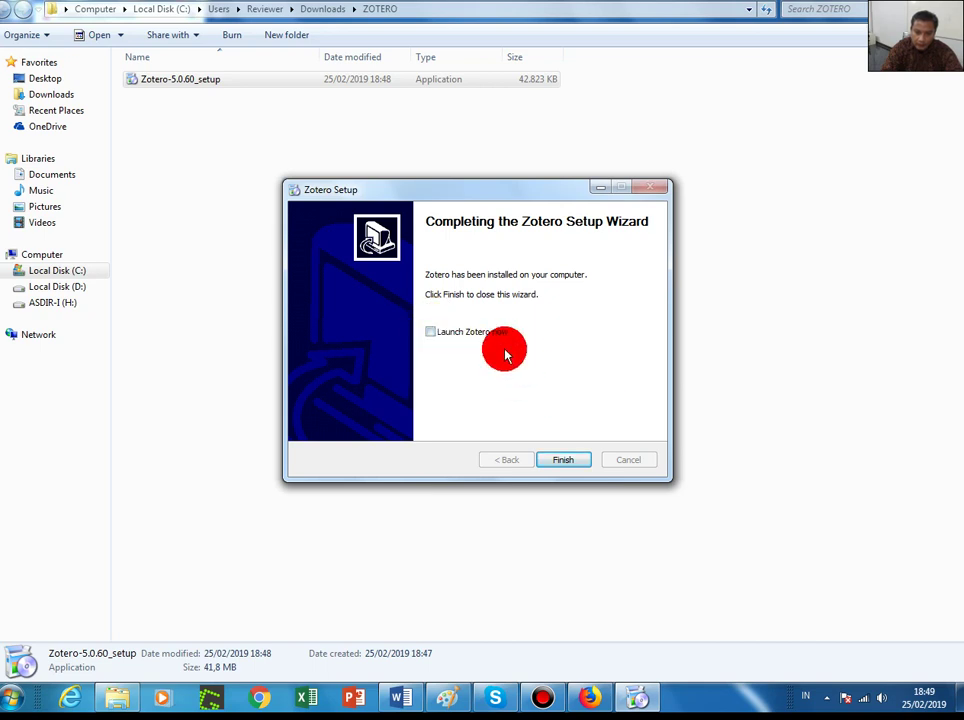
{"action": "left_click", "coordinate": [568, 461]}
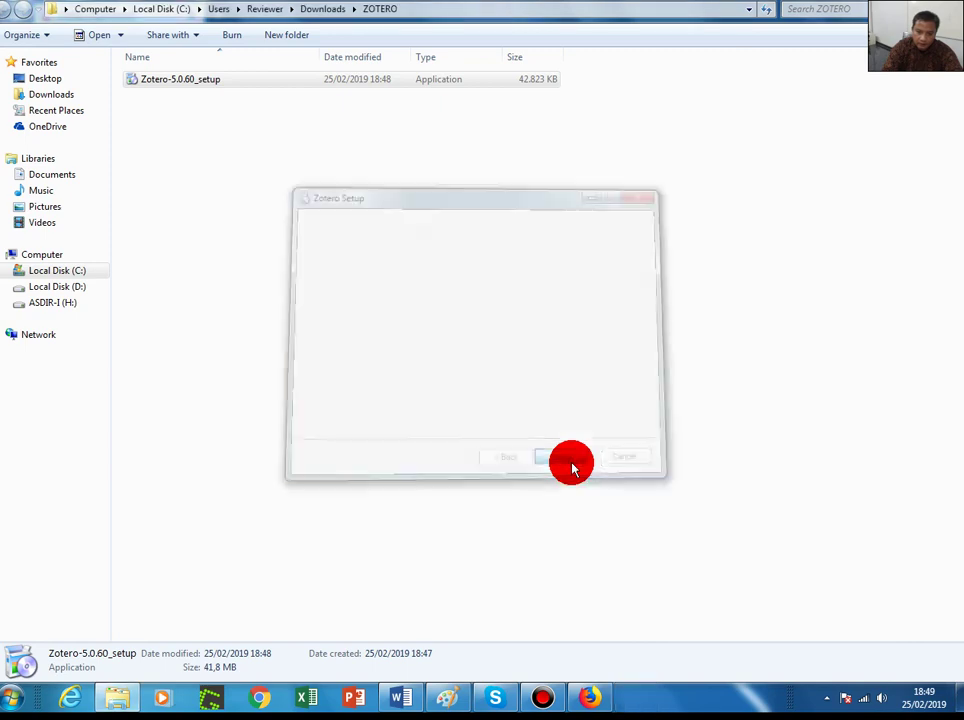
- Switch back to Firefox and install the Zotero Connector add-on from the downloads page, granting the requested permissions
{"action": "left_click", "coordinate": [585, 702]}
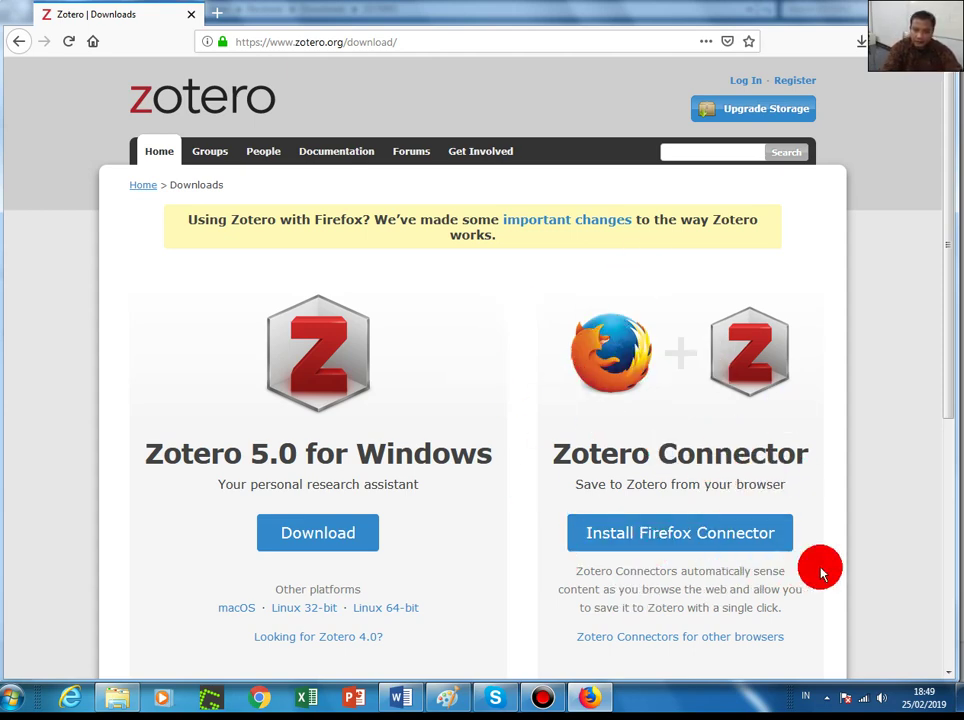
{"action": "left_click", "coordinate": [659, 544]}
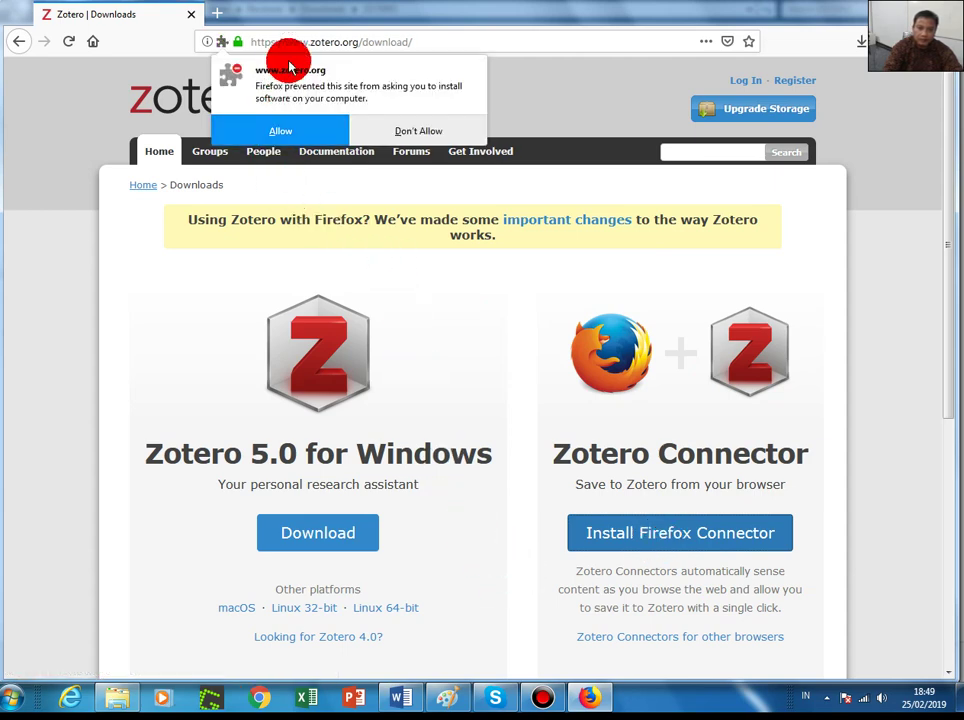
{"action": "left_click", "coordinate": [281, 131]}
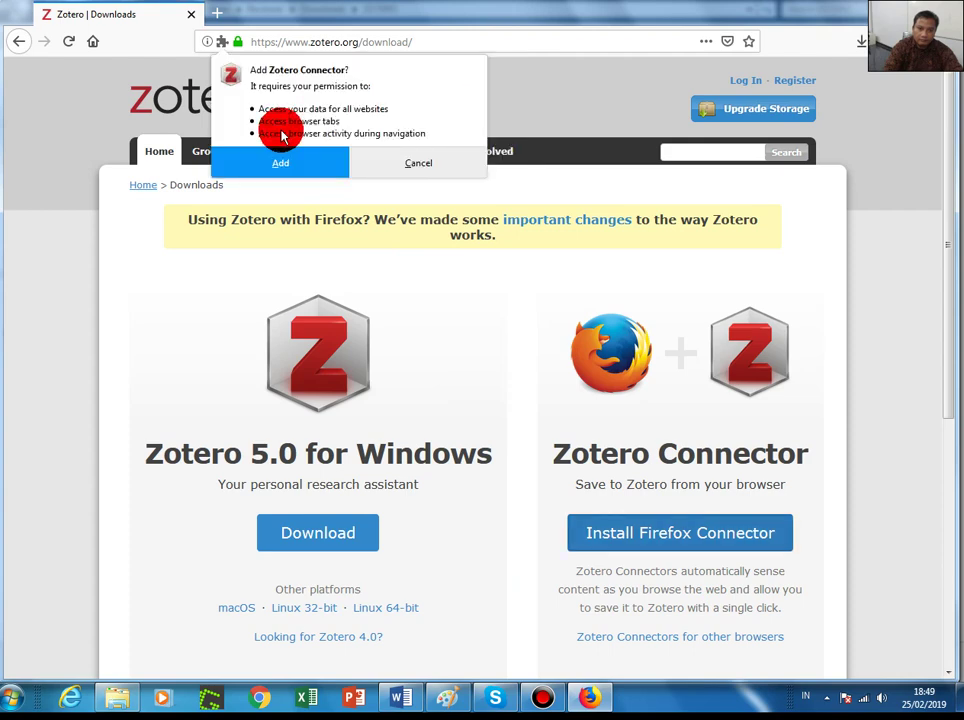
{"action": "left_click", "coordinate": [297, 166]}
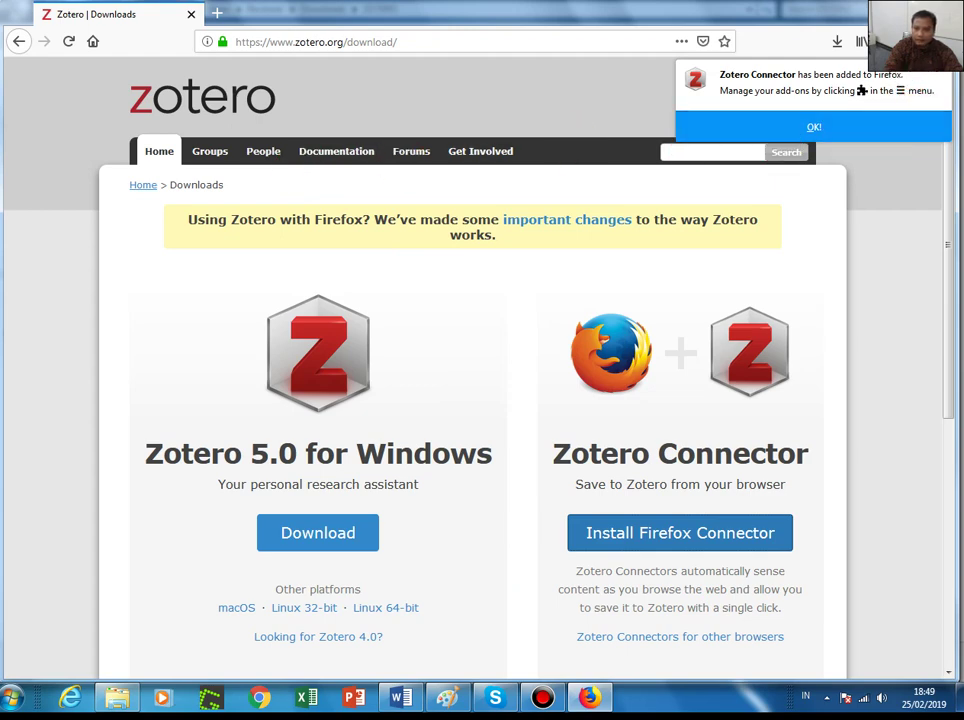
{"action": "left_click", "coordinate": [808, 133]}
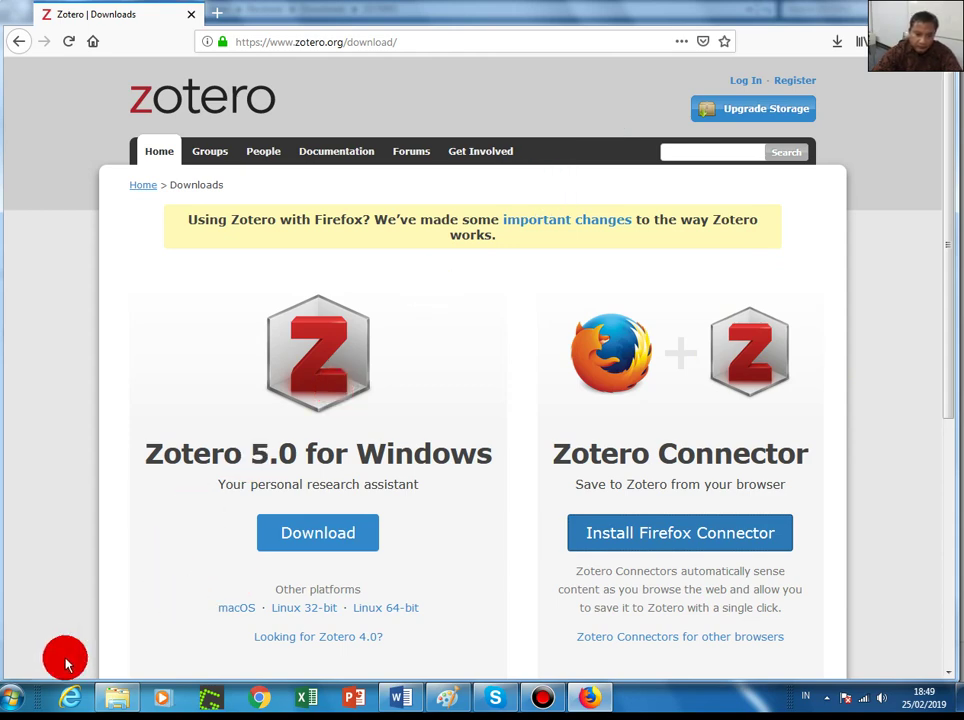
- Launch Zotero and select the journal article in the collection whose name starts with TUGAS
{"action": "left_click", "coordinate": [12, 703]}
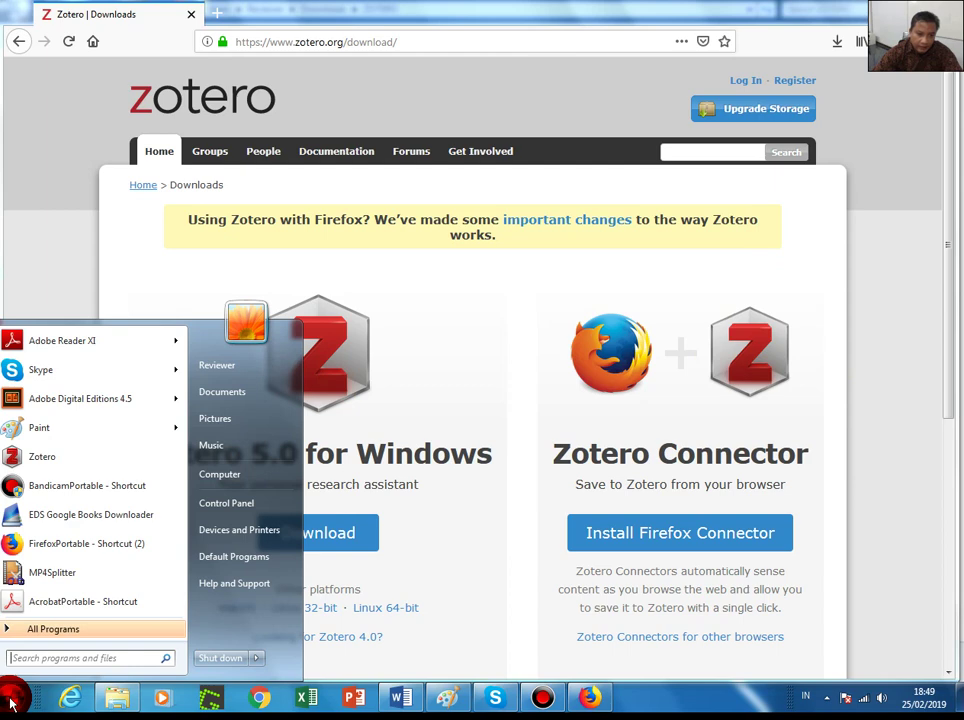
{"action": "left_click", "coordinate": [54, 458]}
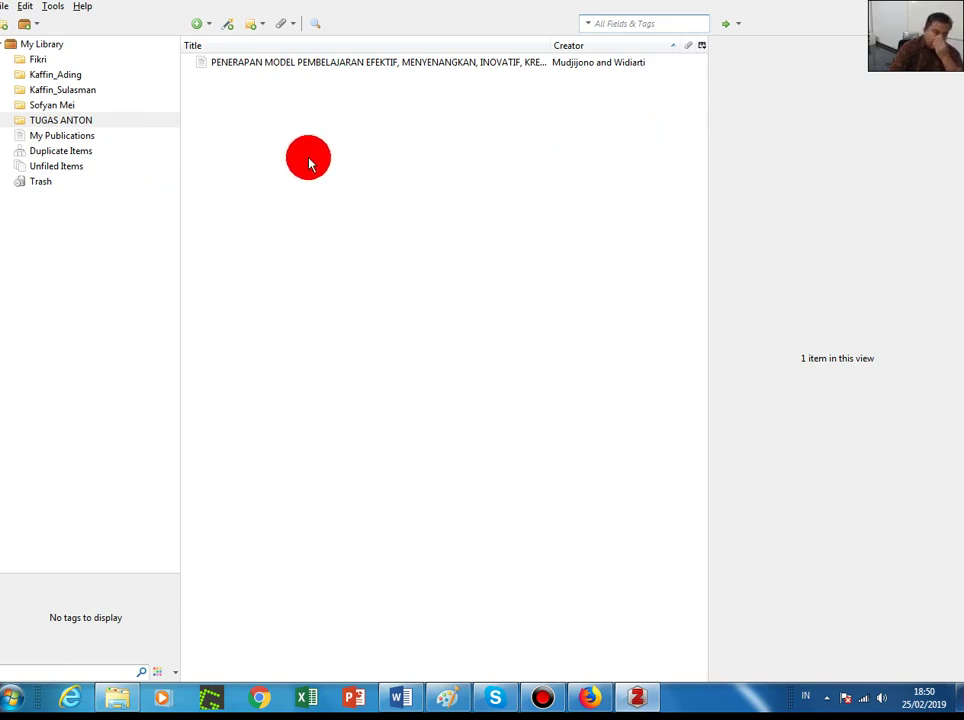
{"action": "left_click", "coordinate": [113, 127]}
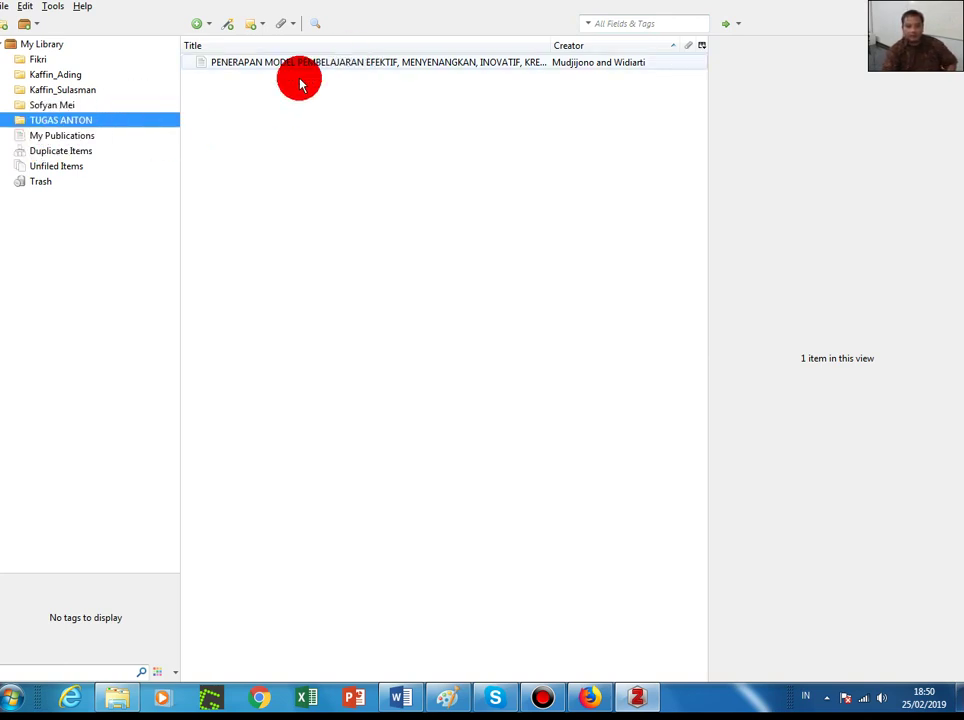
{"action": "left_click", "coordinate": [385, 64]}
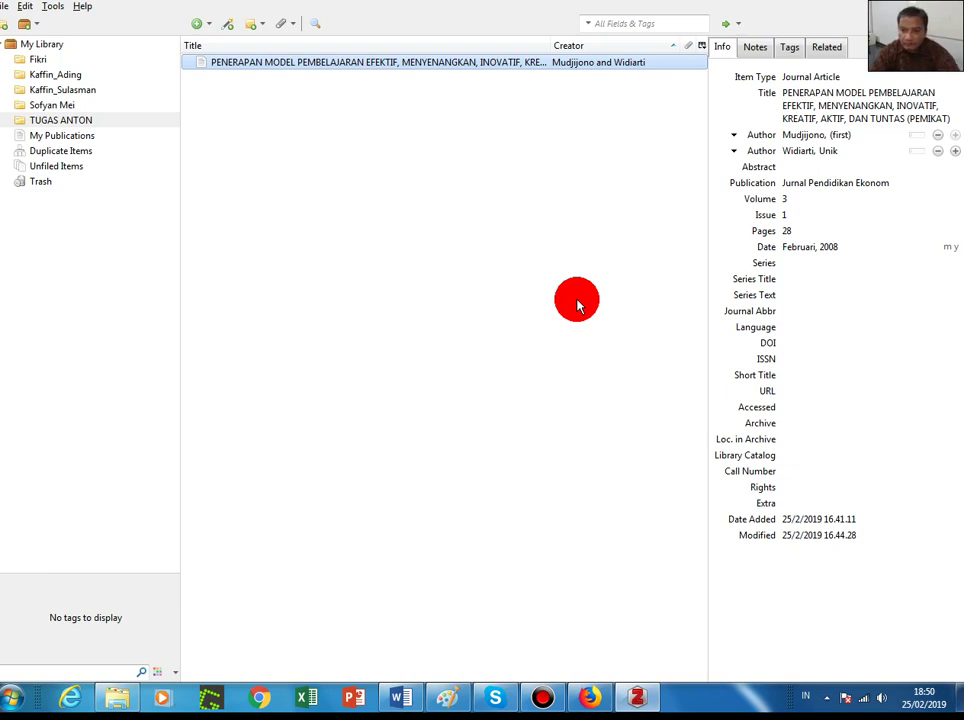
{"action": "left_click", "coordinate": [790, 233]}
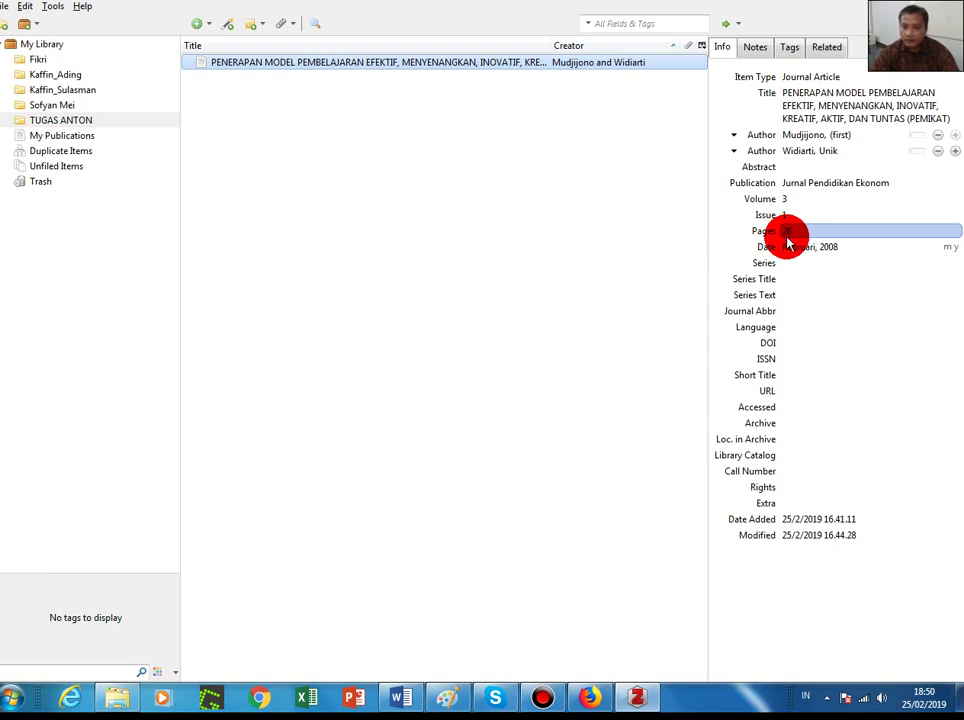
{"action": "key", "text": "Return"}
{"action": "left_click", "coordinate": [838, 118]}
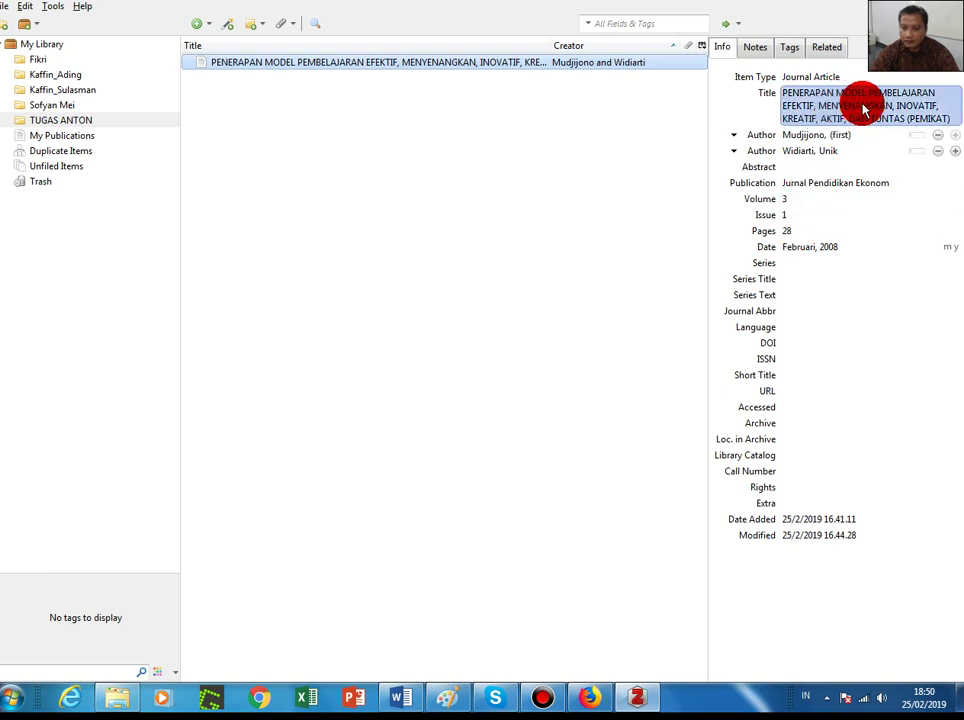
{"action": "left_click", "coordinate": [577, 219]}
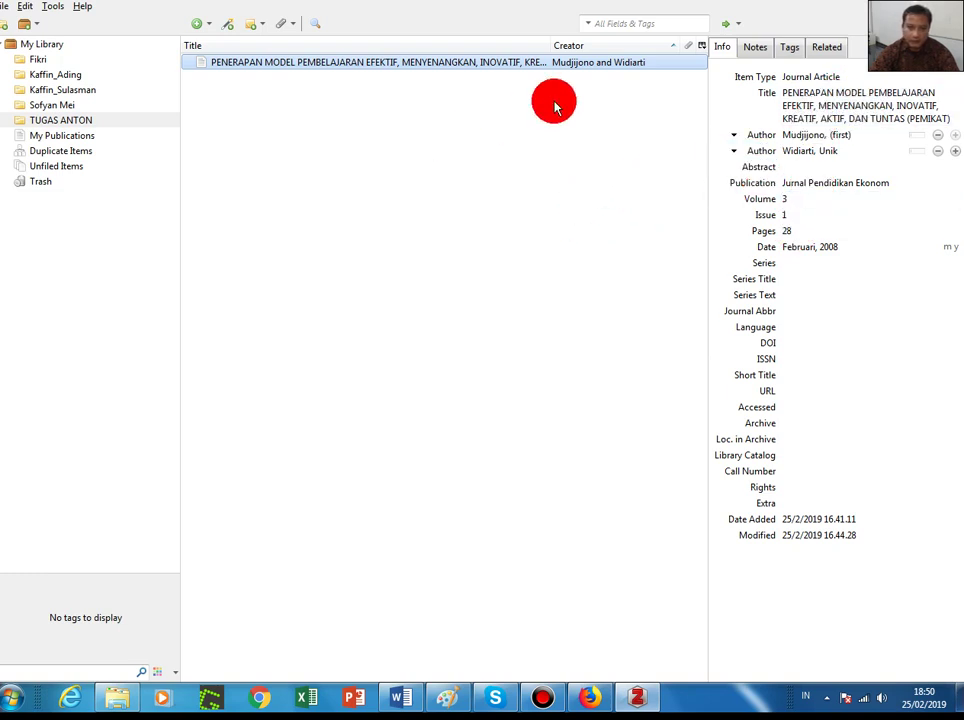
- Move the selected journal article to the Trash
{"action": "right_click", "coordinate": [254, 65]}
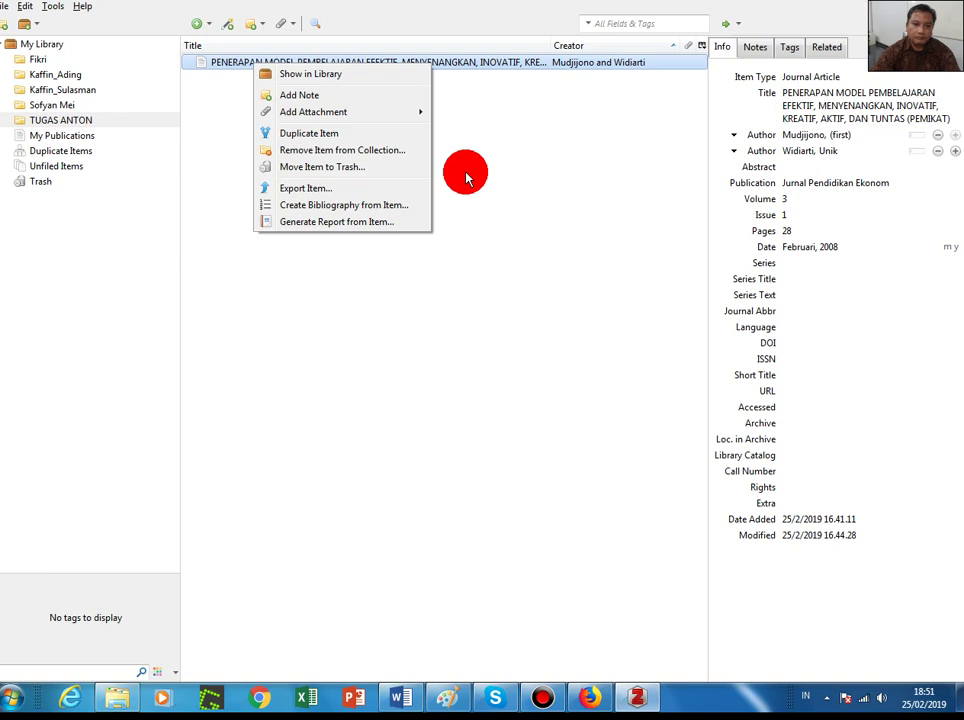
{"action": "left_click", "coordinate": [364, 166]}
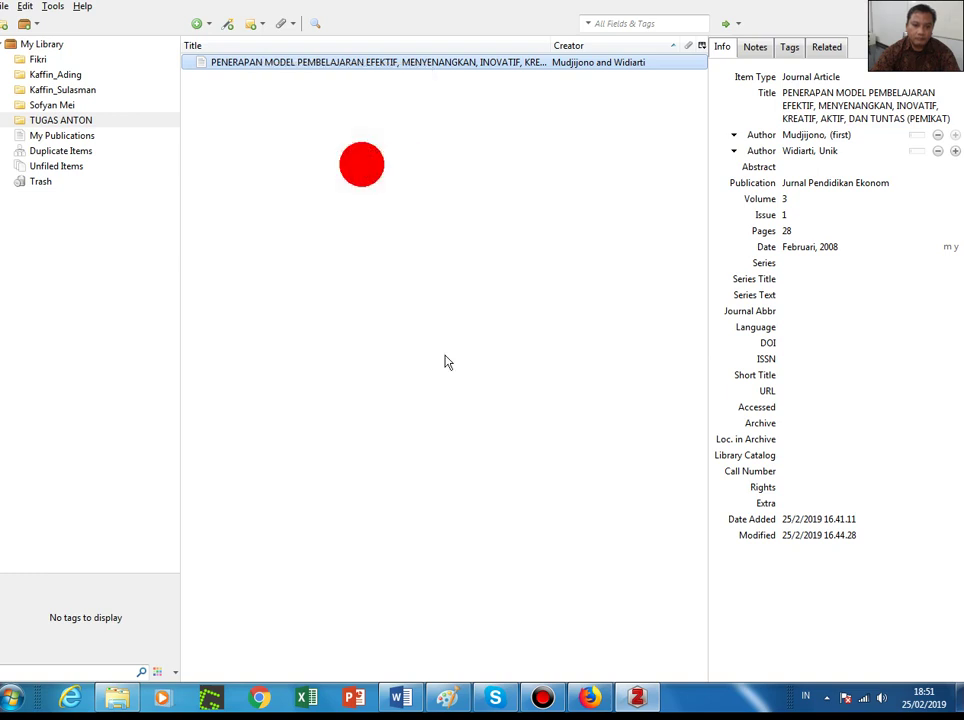
{"action": "left_click", "coordinate": [456, 354]}
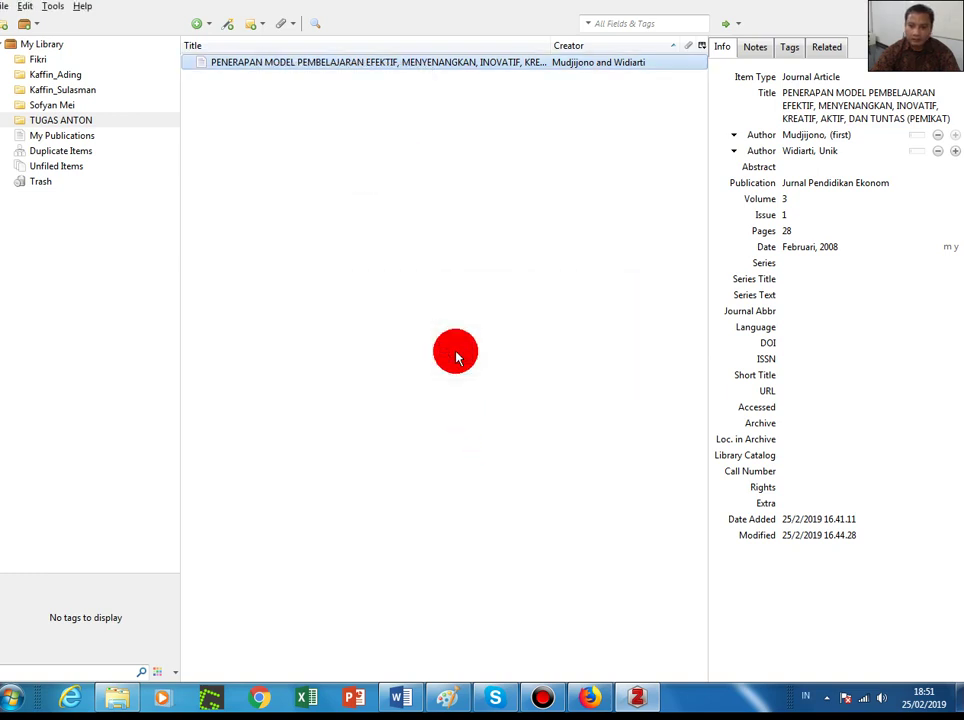
- Delete the collection whose name starts with TUGAS together with its items
{"action": "left_click", "coordinate": [84, 123]}
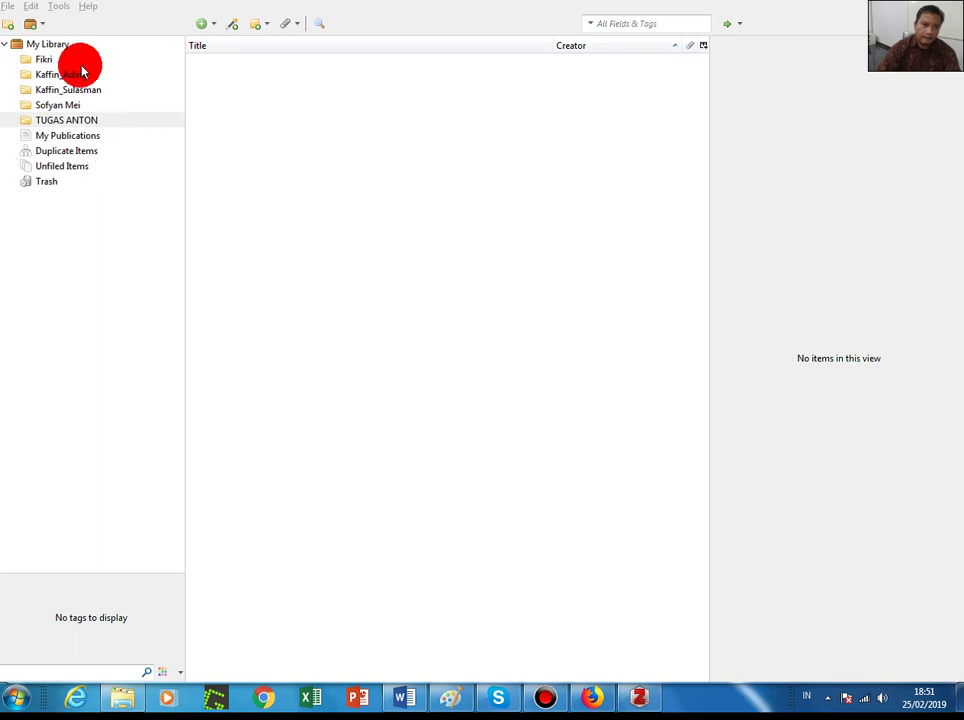
{"action": "left_click", "coordinate": [140, 124]}
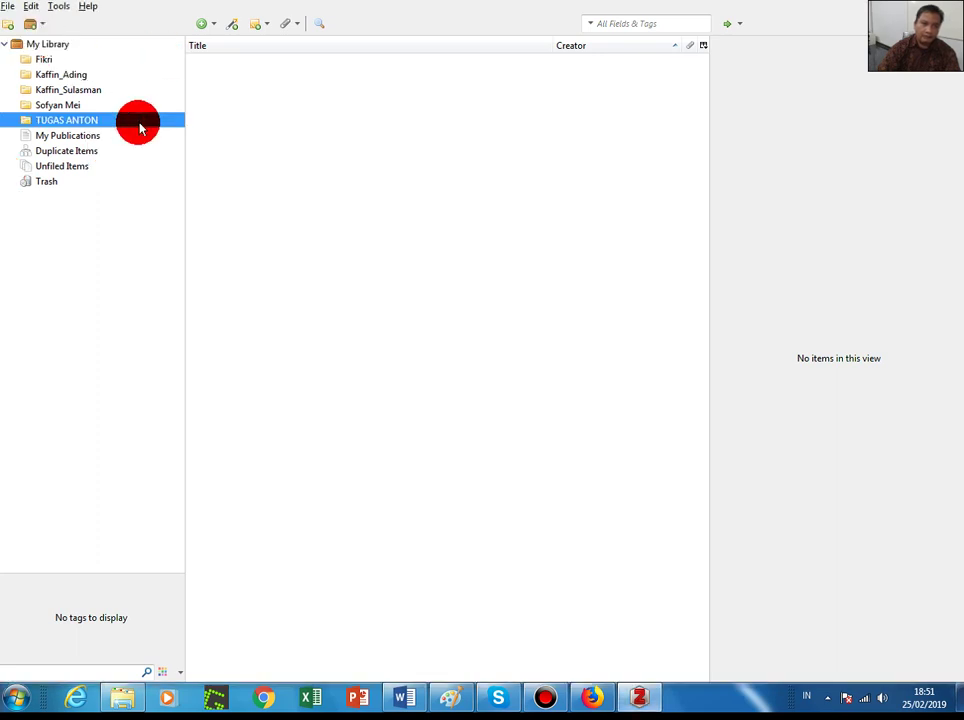
{"action": "right_click", "coordinate": [141, 125]}
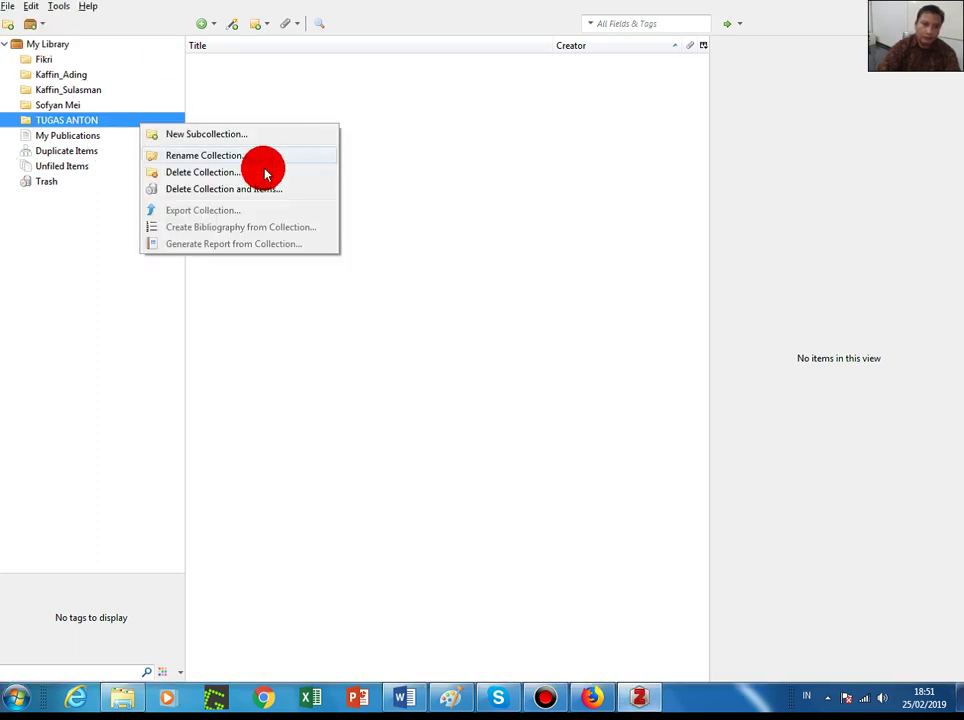
{"action": "left_click", "coordinate": [225, 190]}
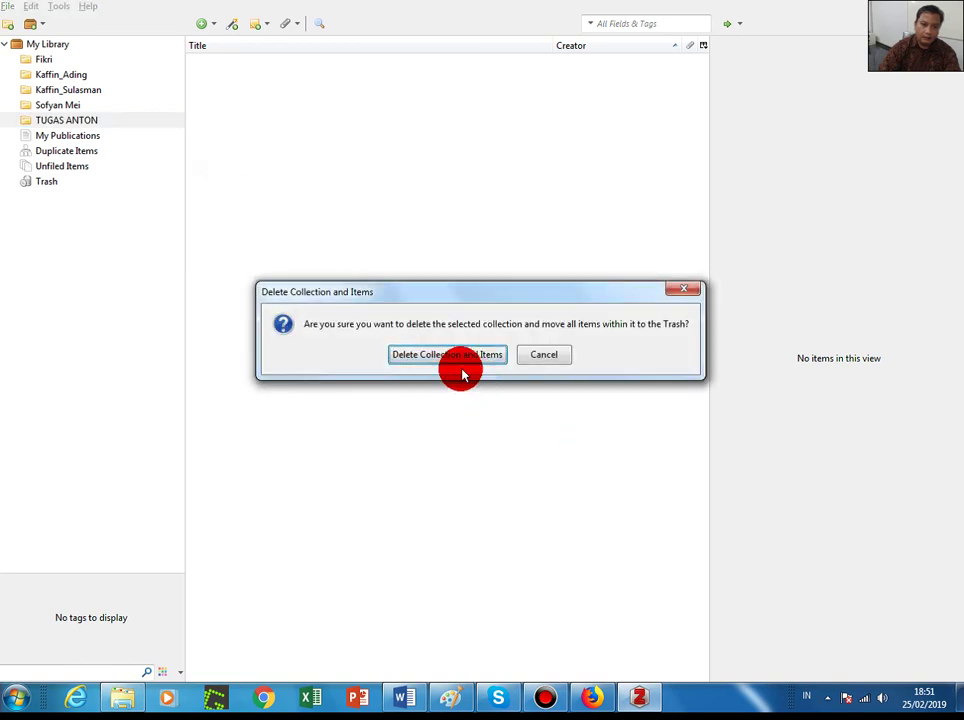
{"action": "left_click", "coordinate": [453, 356]}
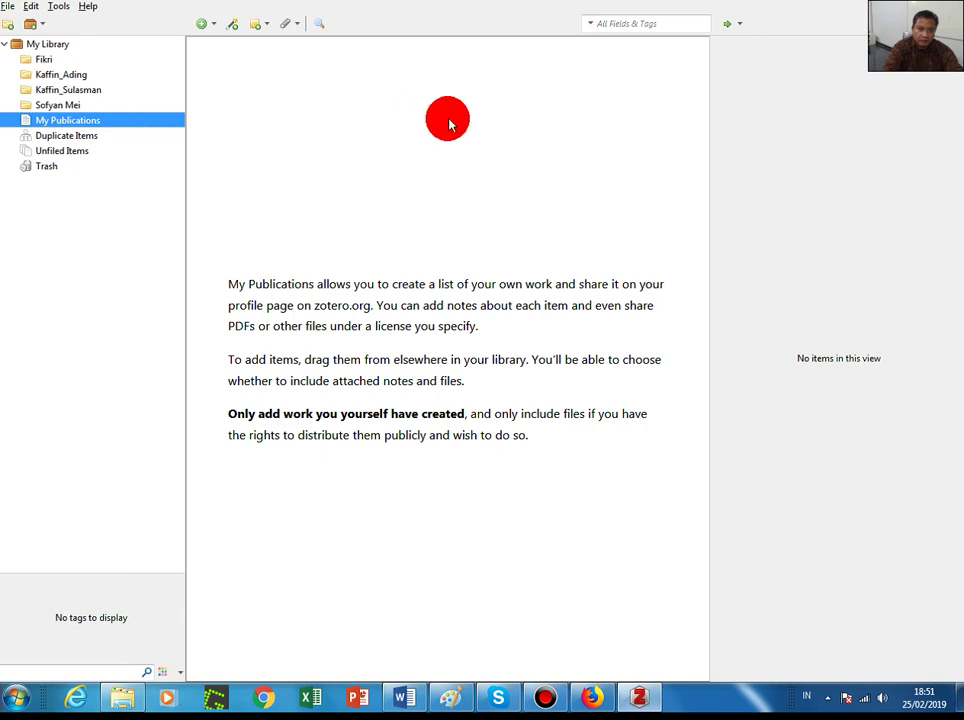
- Create a new collection in My Library named TUGAS followed by the person's name
{"action": "left_click", "coordinate": [76, 44]}
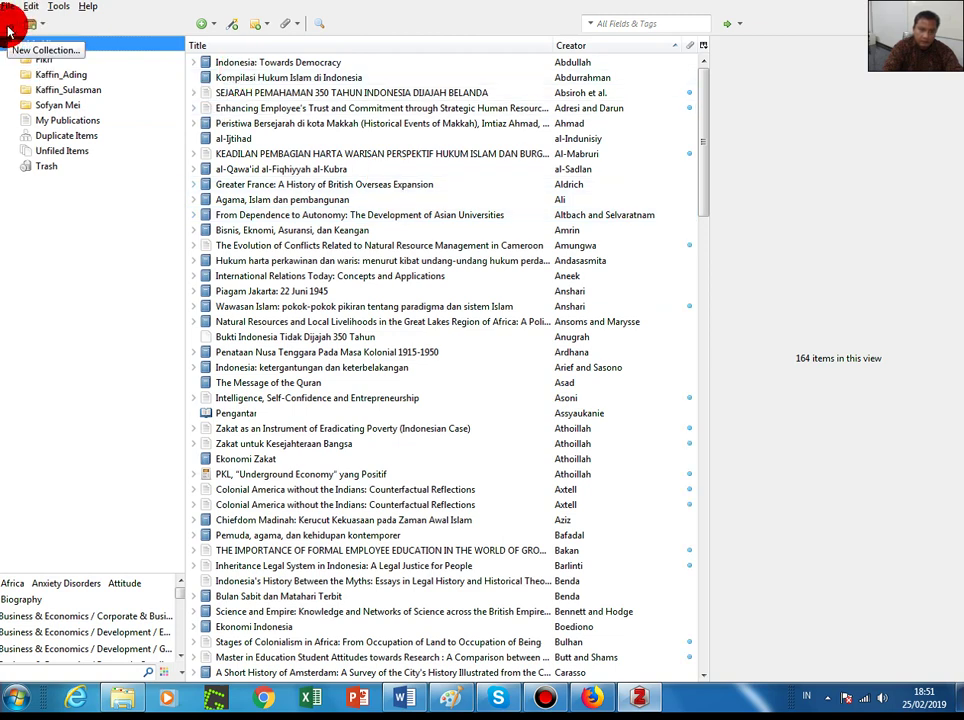
{"action": "left_click", "coordinate": [13, 24]}
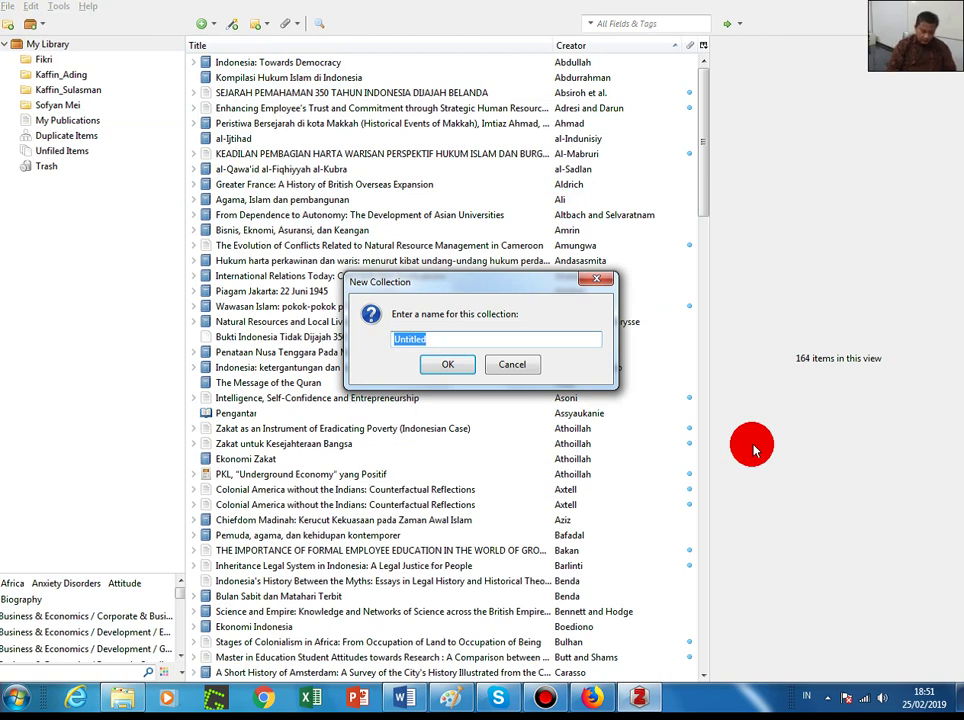
{"action": "type", "text": "t"}
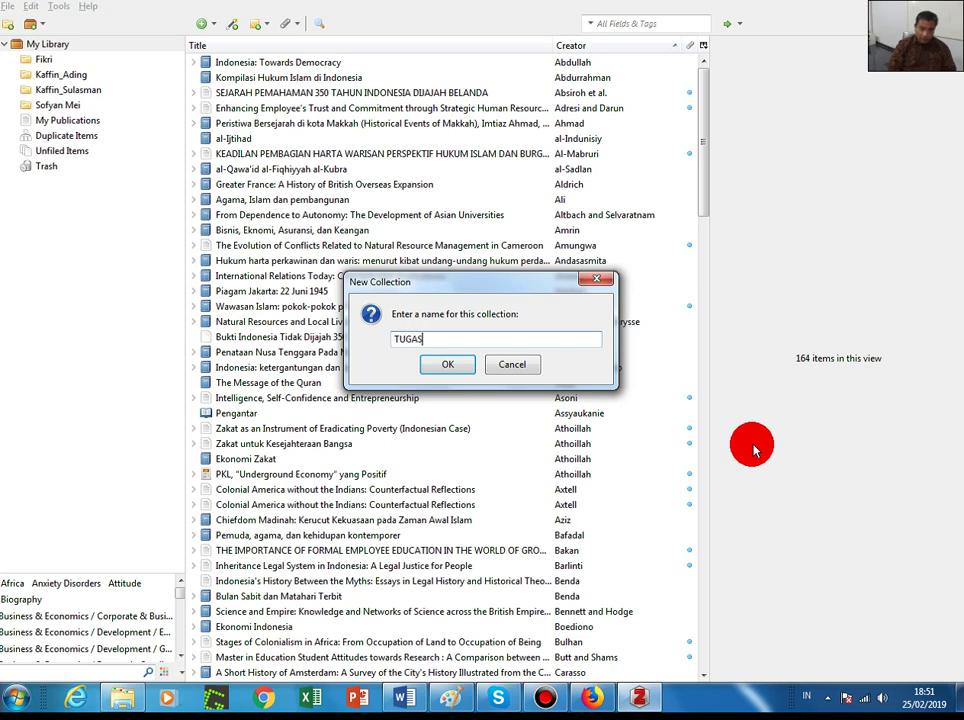
{"action": "type", "text": "UGAS ANTON"}
{"action": "left_click", "coordinate": [443, 364]}
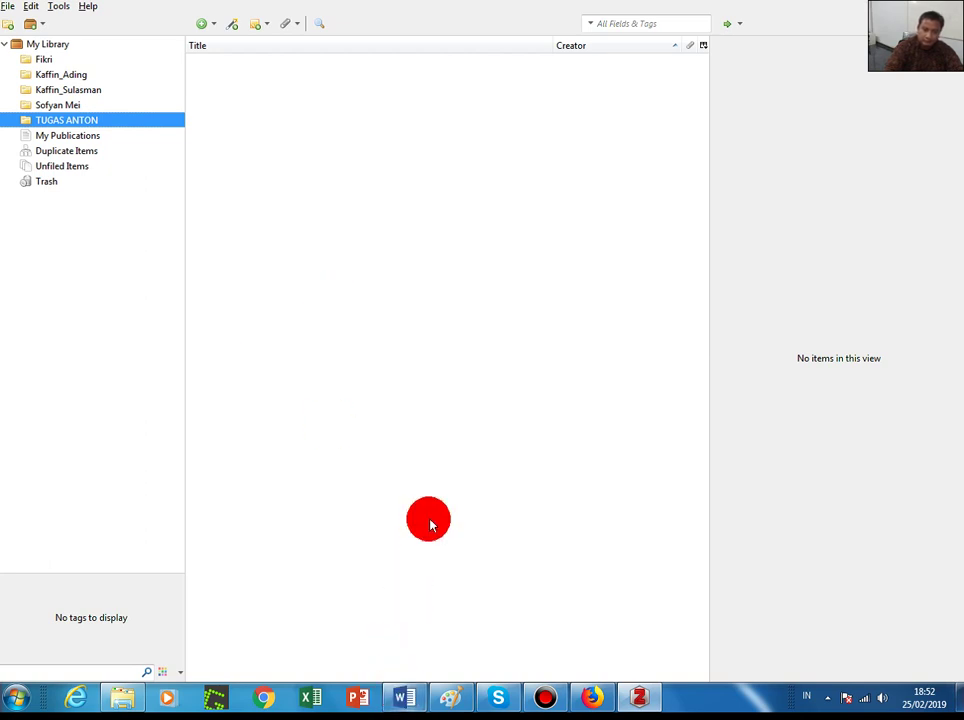
- Switch to the blank Word document, write "Ekonomi adalah ilmu yang mempelajari perilaku manusia" and dismiss the missing proofing tools notice
{"action": "mouse_move", "coordinate": [410, 706]}
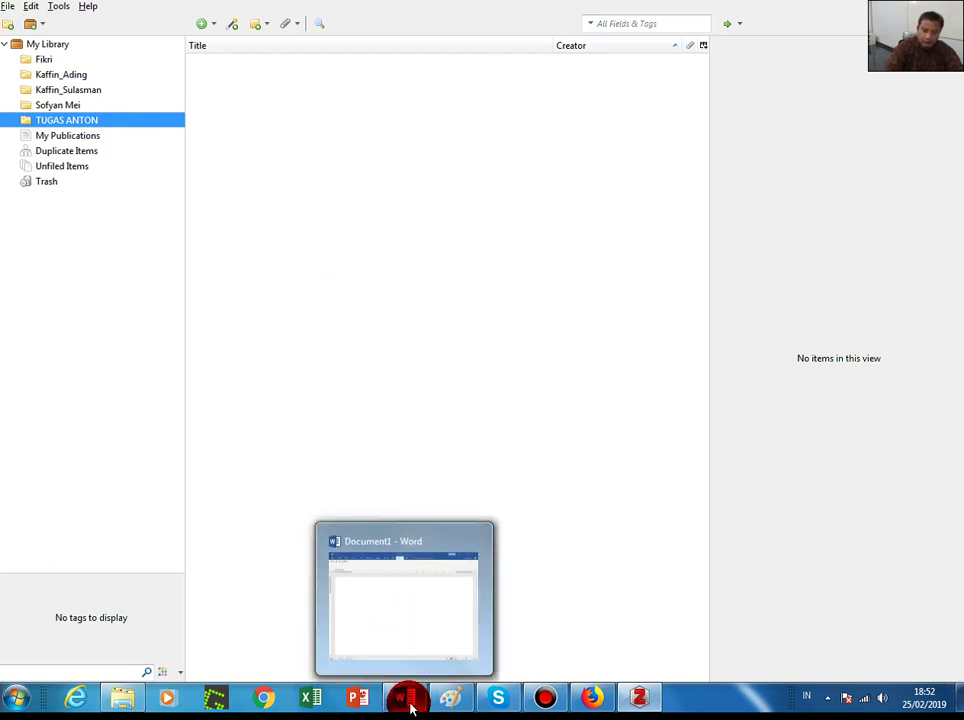
{"action": "left_click", "coordinate": [405, 708]}
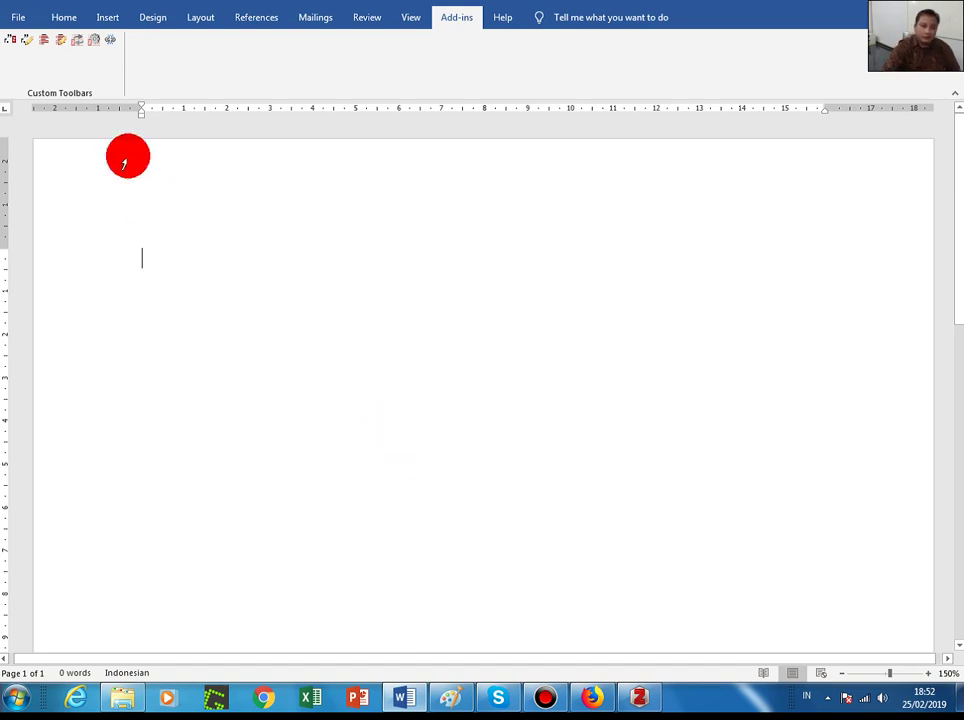
{"action": "left_click", "coordinate": [64, 19]}
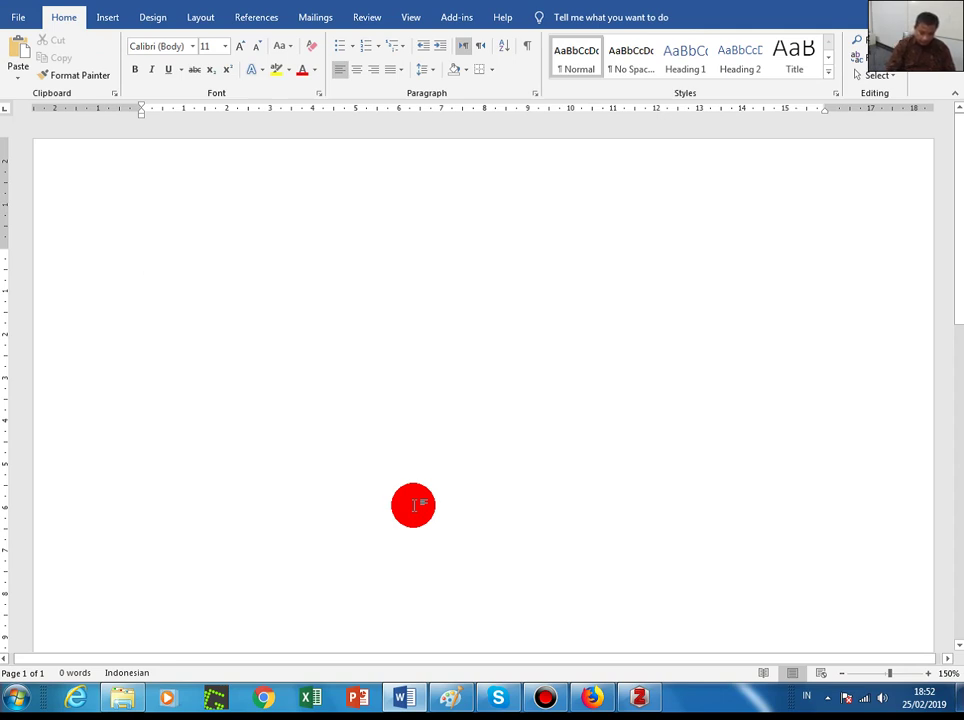
{"action": "type", "text": "KONOMI"}
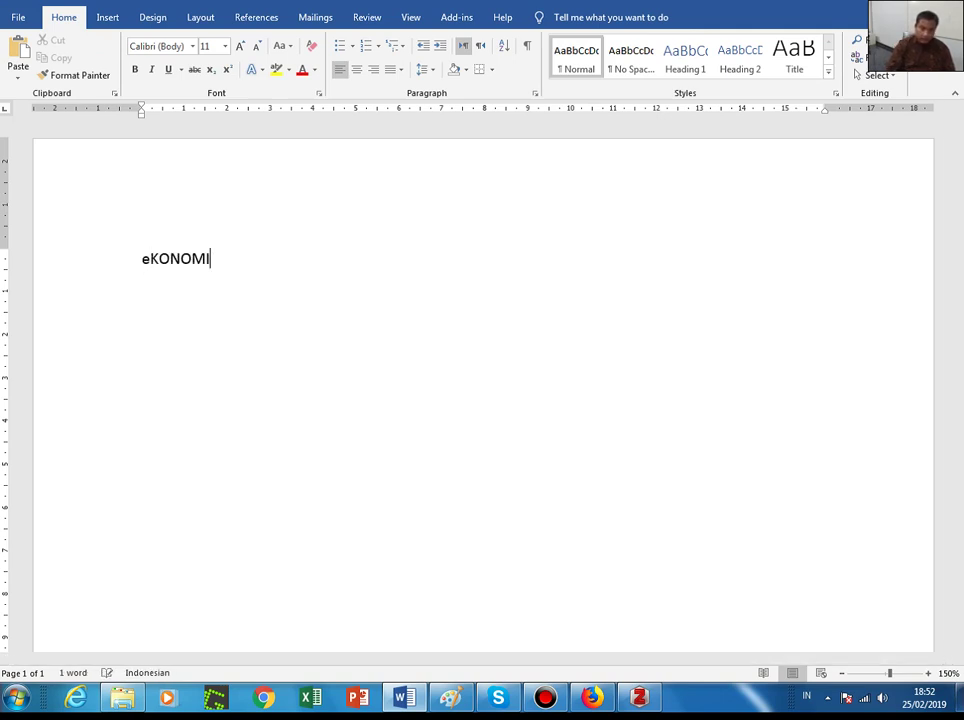
{"action": "left_click", "coordinate": [414, 505]}
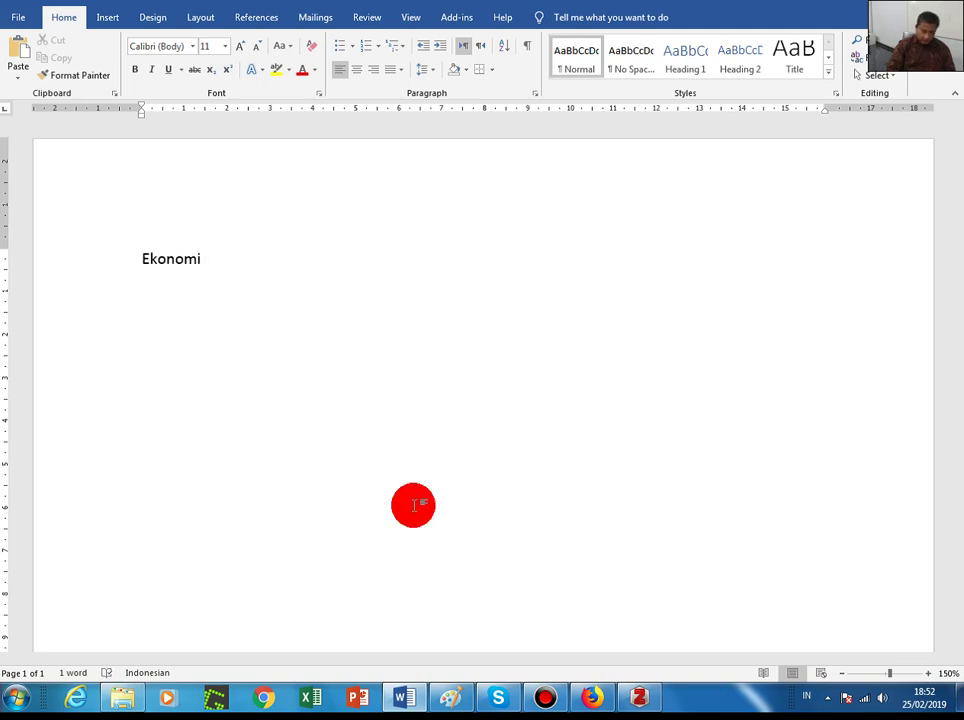
{"action": "type", "text": "adalah"}
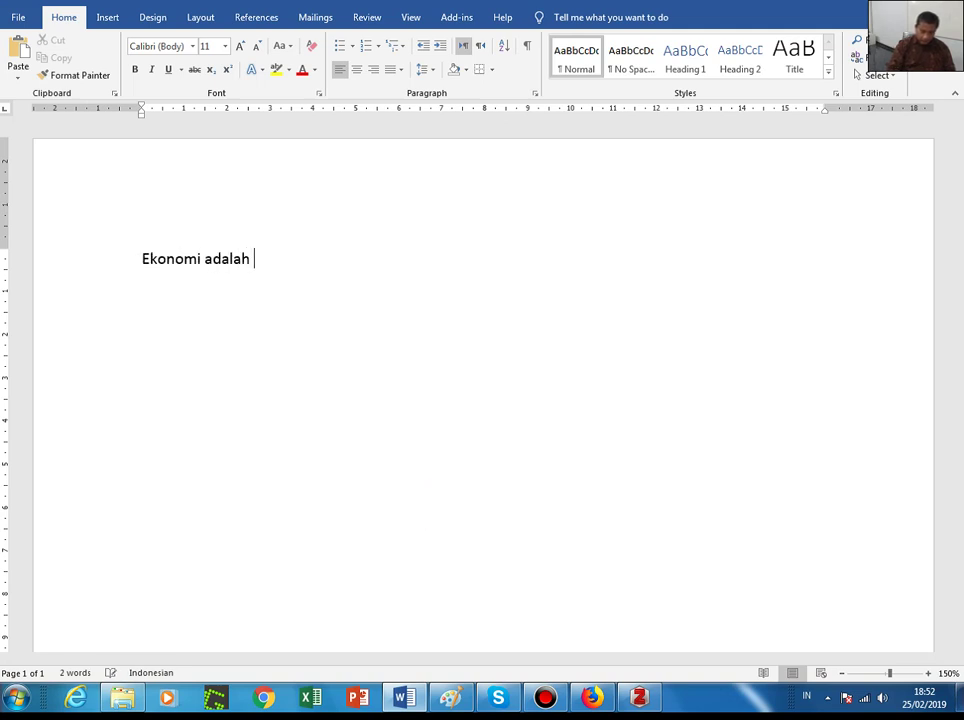
{"action": "type", "text": " ilmu yang "}
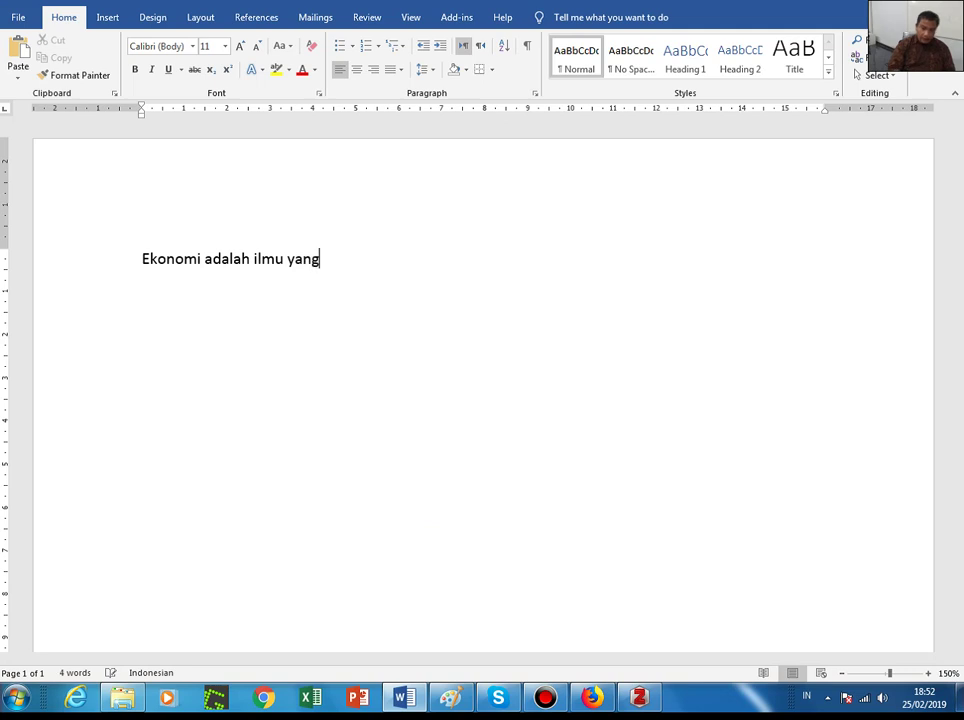
{"action": "type", "text": "mempel"}
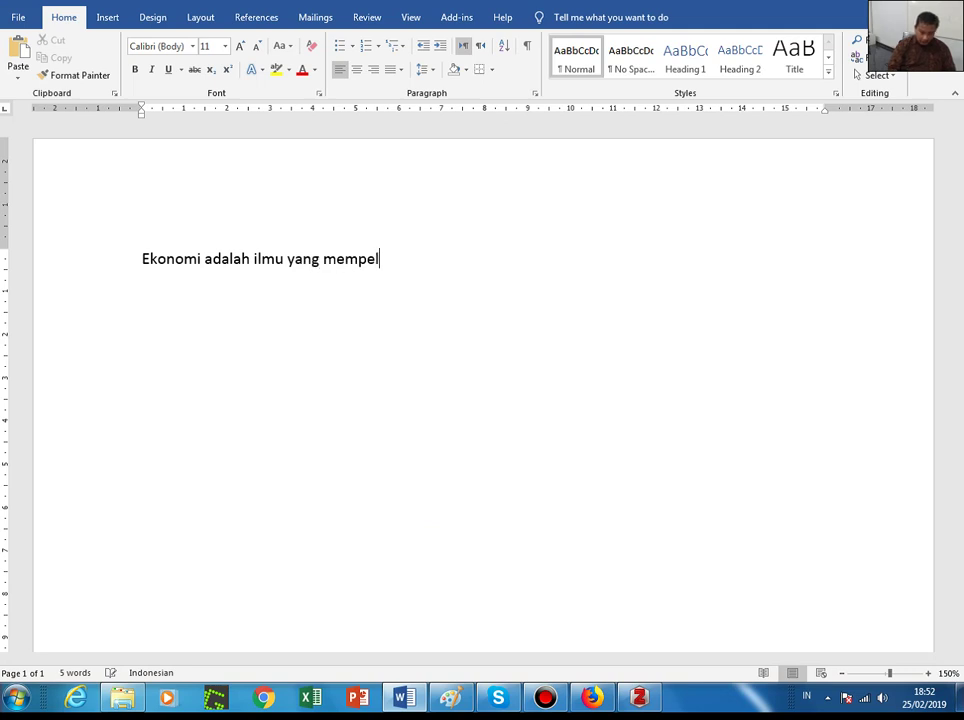
{"action": "type", "text": "ajari peril"}
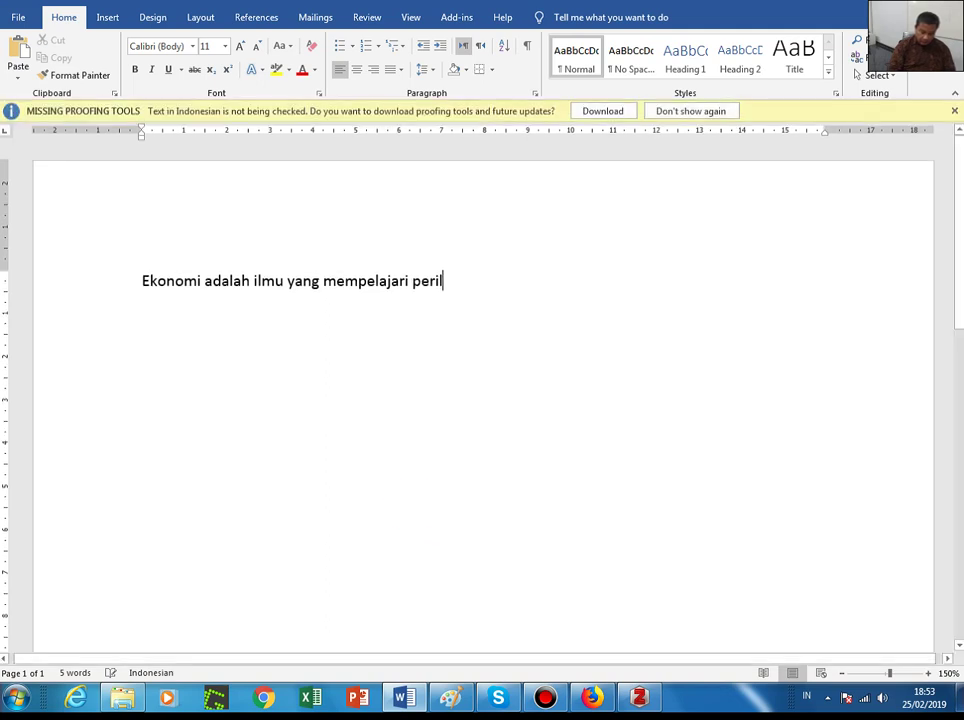
{"action": "type", "text": "aku manusia"}
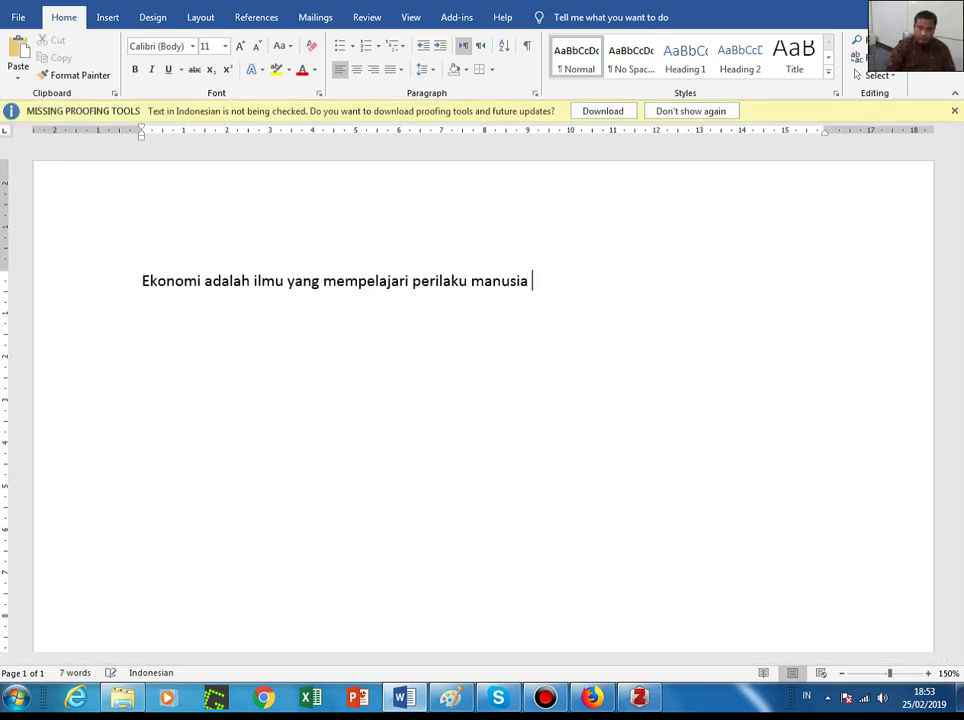
{"action": "left_click", "coordinate": [953, 109]}
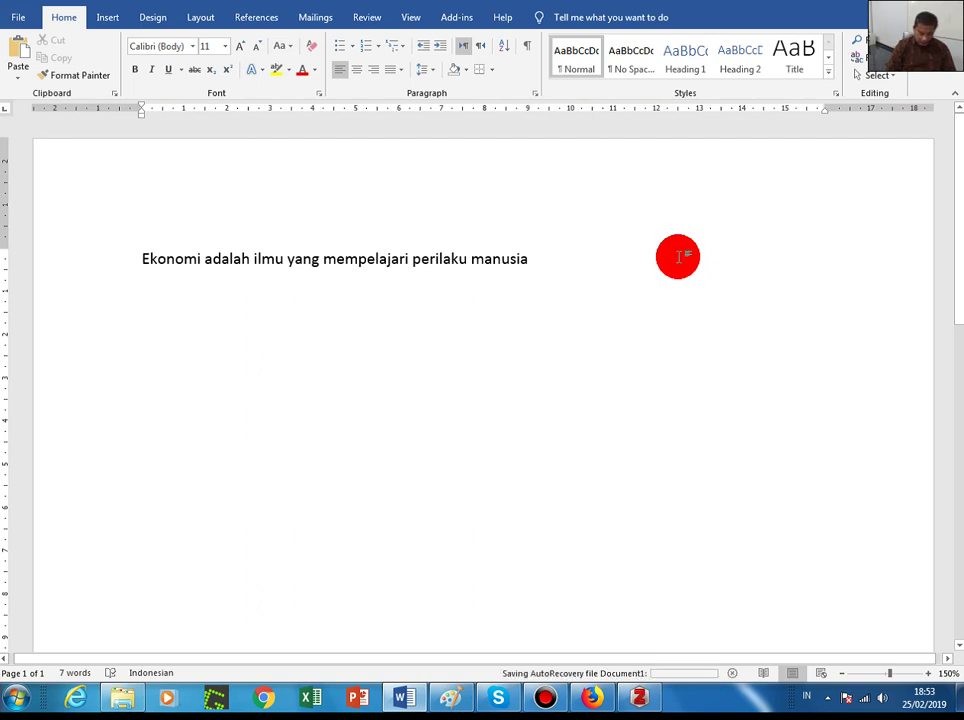
- Continue the sentence with "dalam mempergunakan sumber daya yang dimilikinya" and insert "terbatas" after "sumber daya"
{"action": "type", "text": "dalam"}
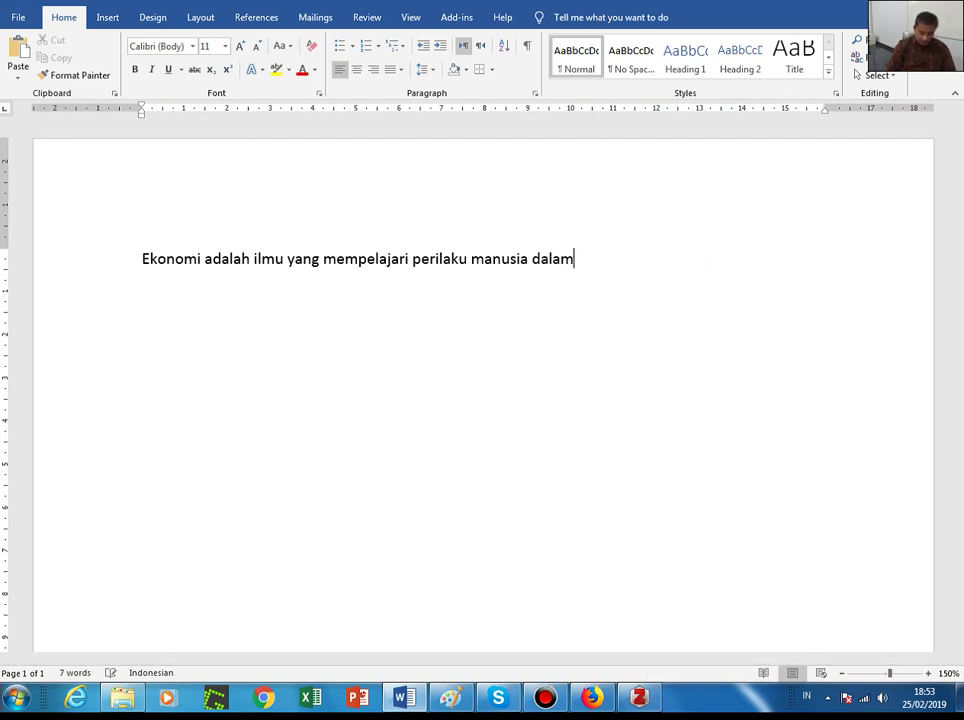
{"action": "type", "text": " mempergu"}
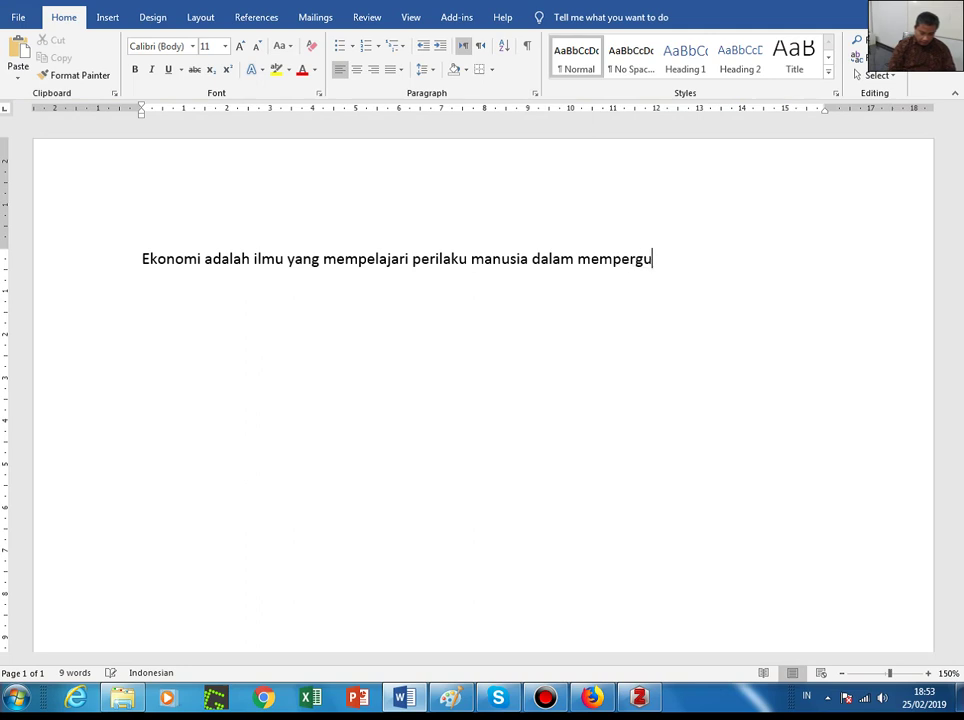
{"action": "type", "text": "nakan sumbe"}
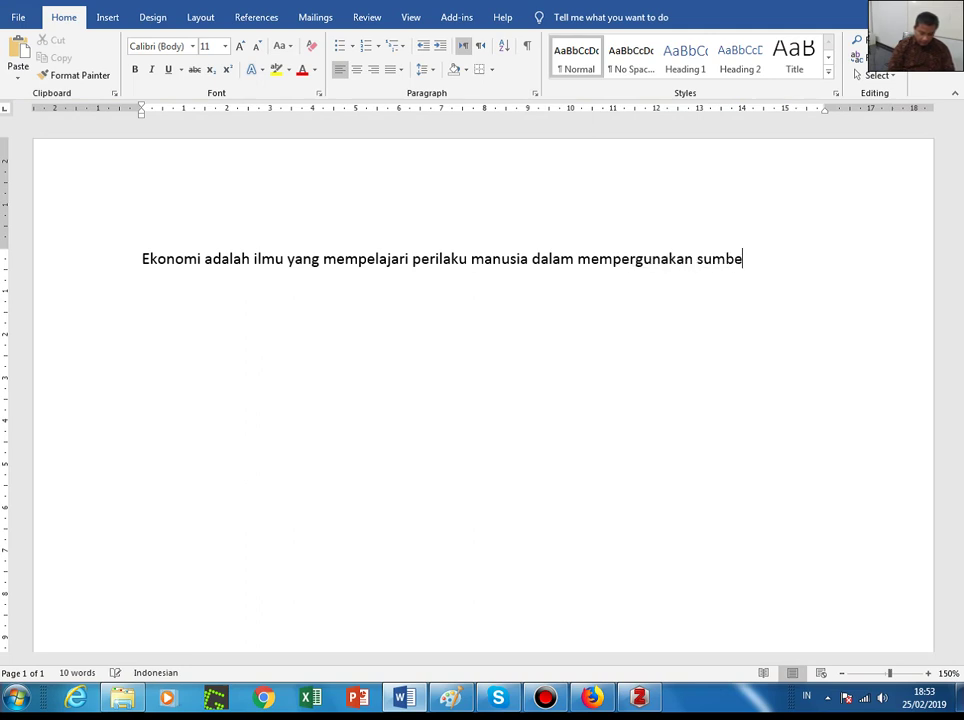
{"action": "type", "text": "r daya yan"}
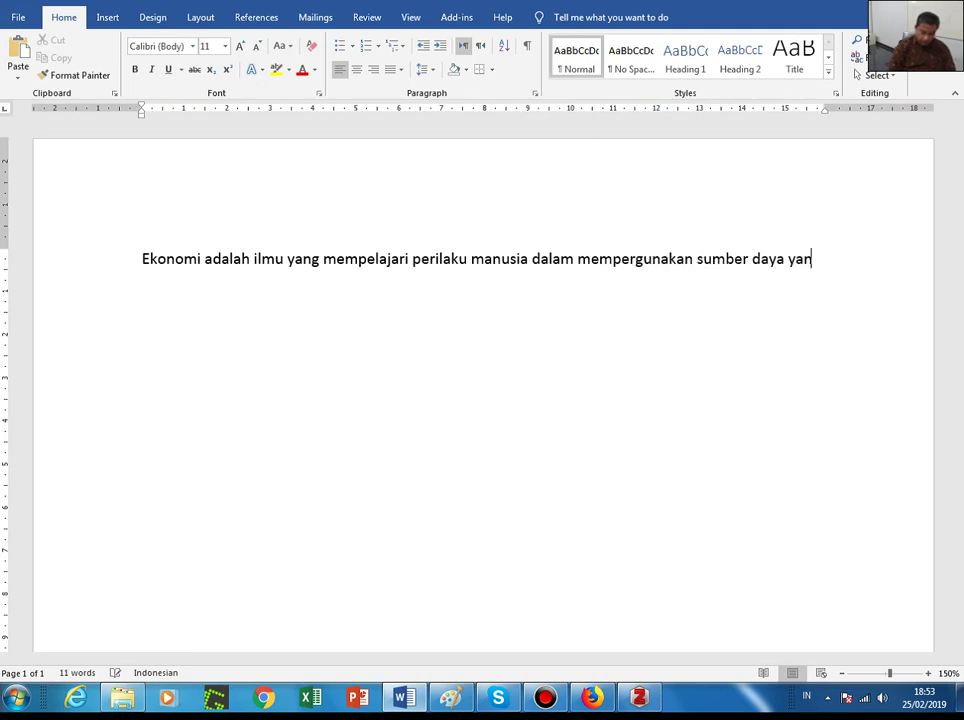
{"action": "type", "text": "g dimilikinya"}
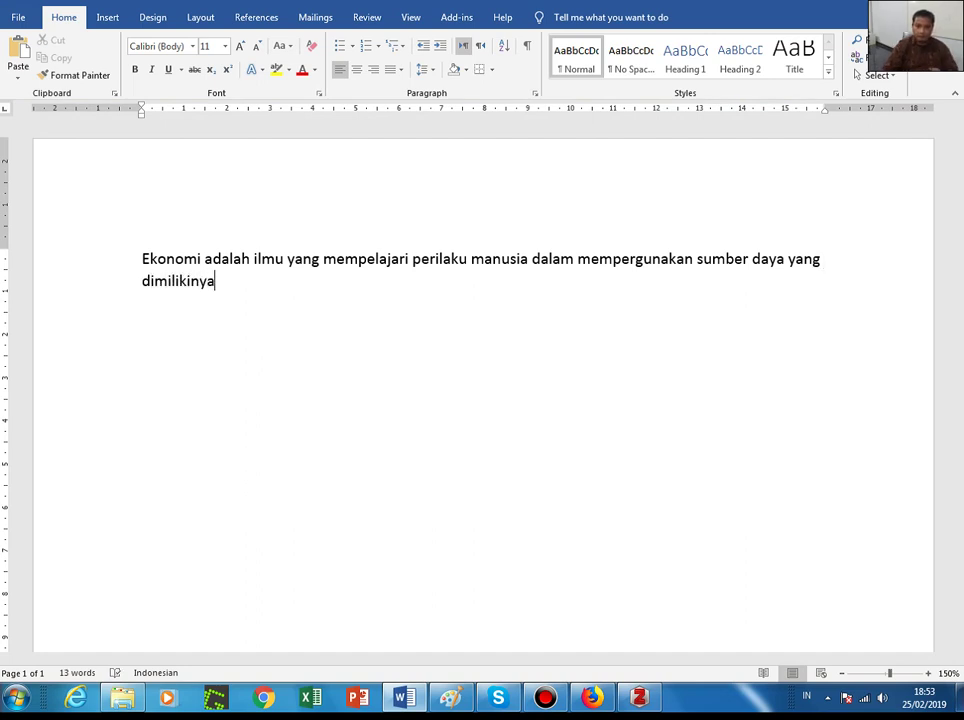
{"action": "left_click", "coordinate": [787, 260]}
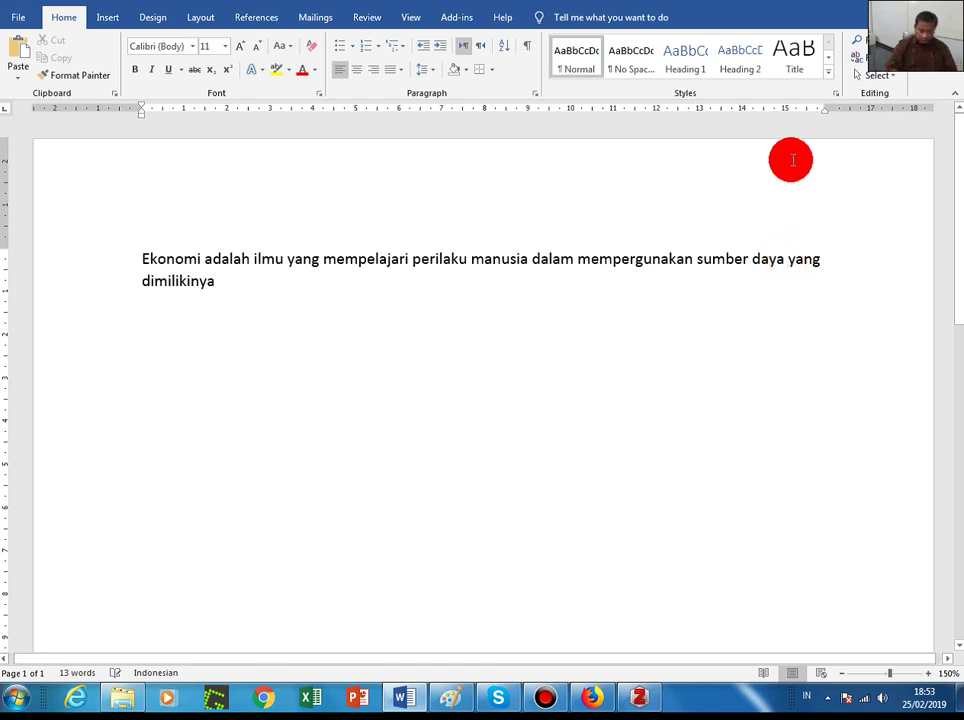
{"action": "type", "text": "terbatas "}
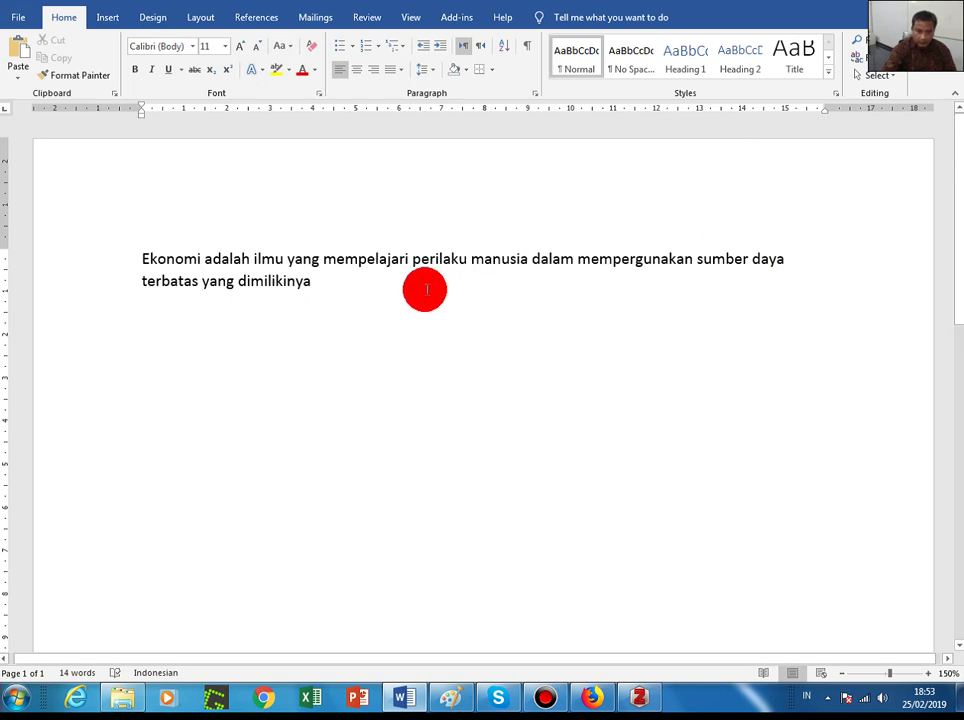
- Finish the sentence after "dimilikinya" with "untuk memenuhi kebutuhannya yang tidak terbatas."
{"action": "type", "text": " ubt"}
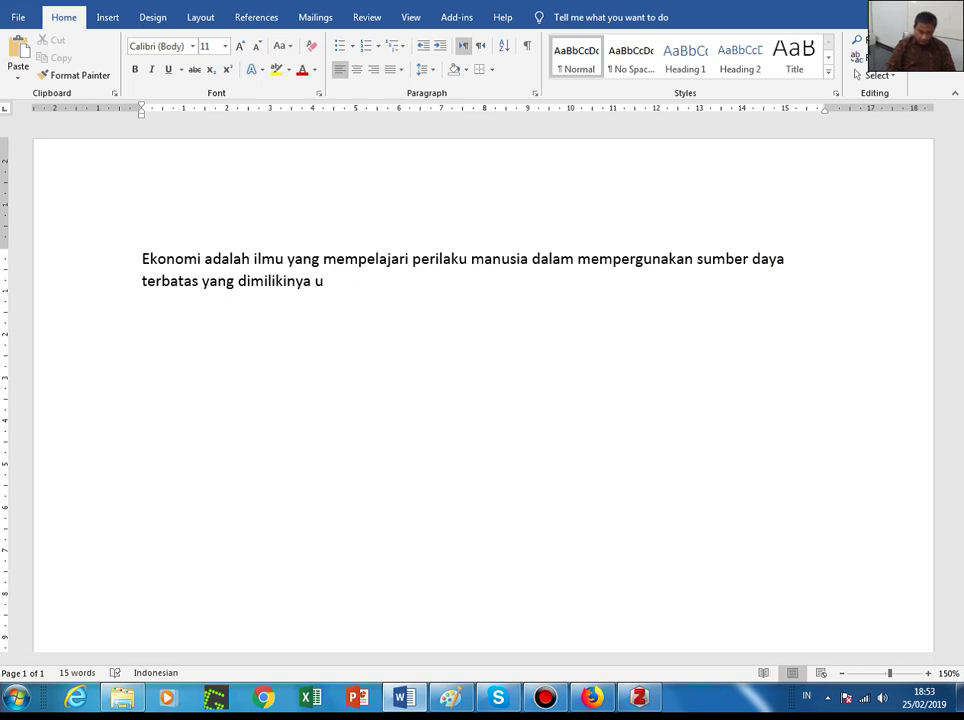
{"action": "type", "text": "ntuk memenu"}
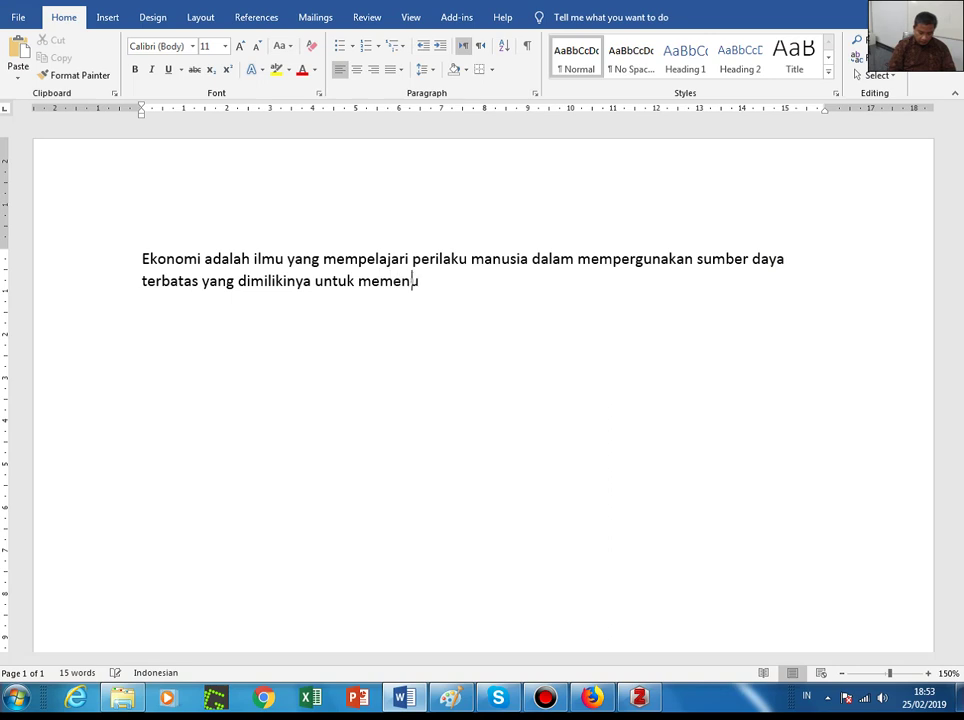
{"action": "type", "text": "hi kebu"}
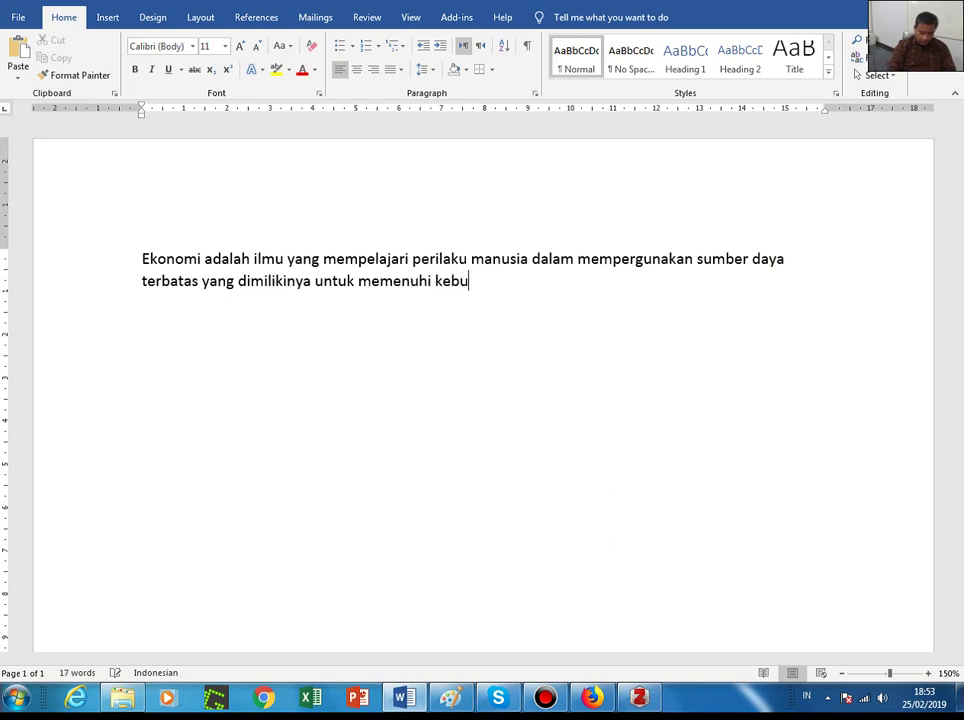
{"action": "type", "text": "tuhannya"}
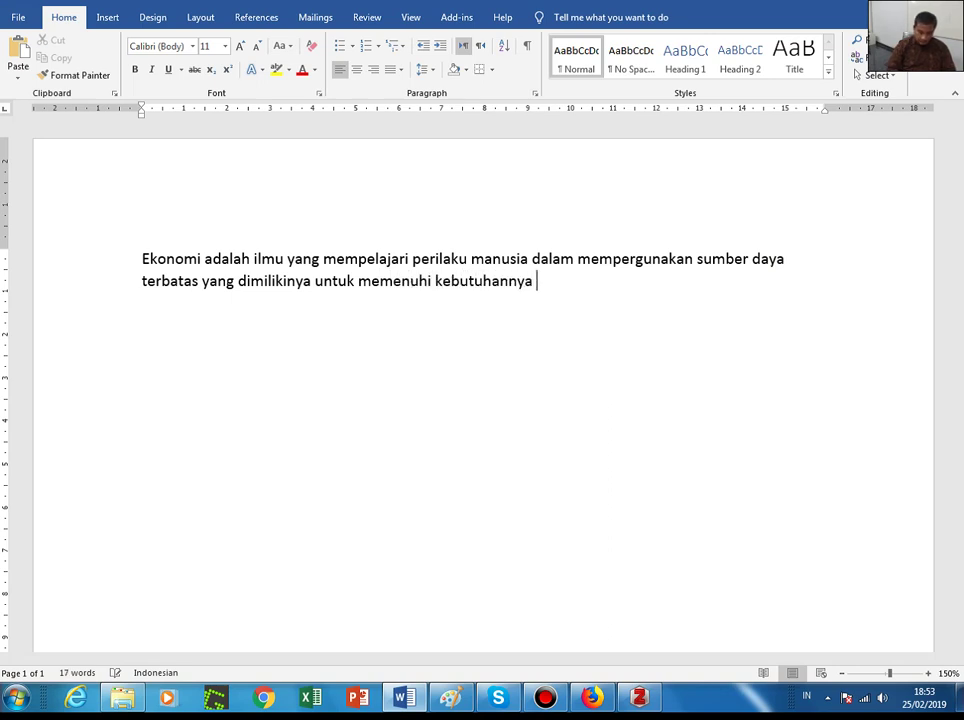
{"action": "type", "text": " yang tida"}
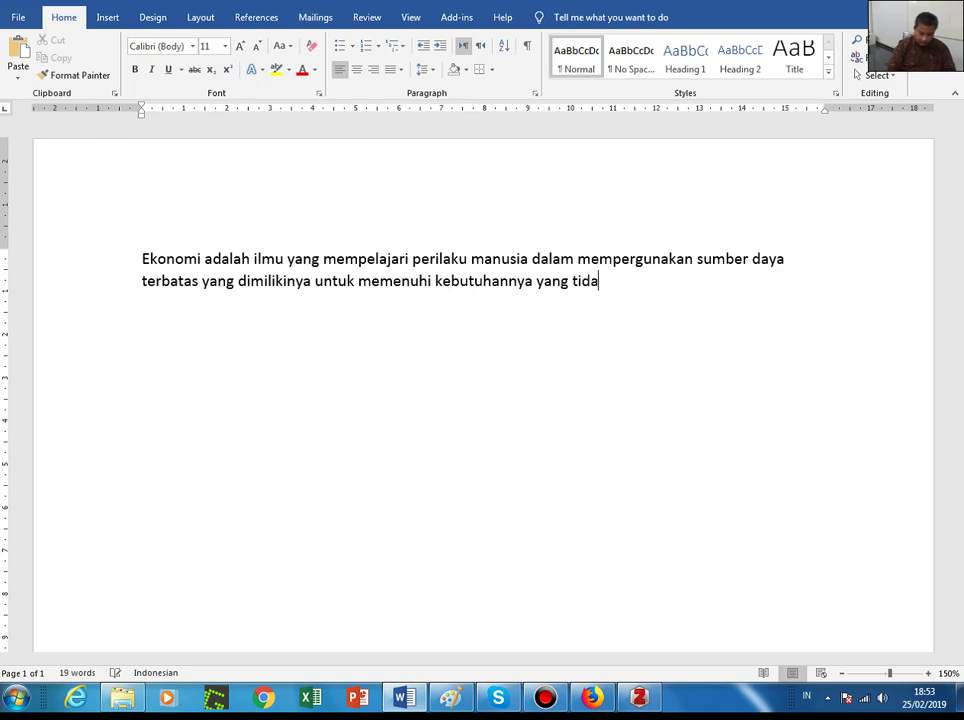
{"action": "type", "text": "k terbatas."}
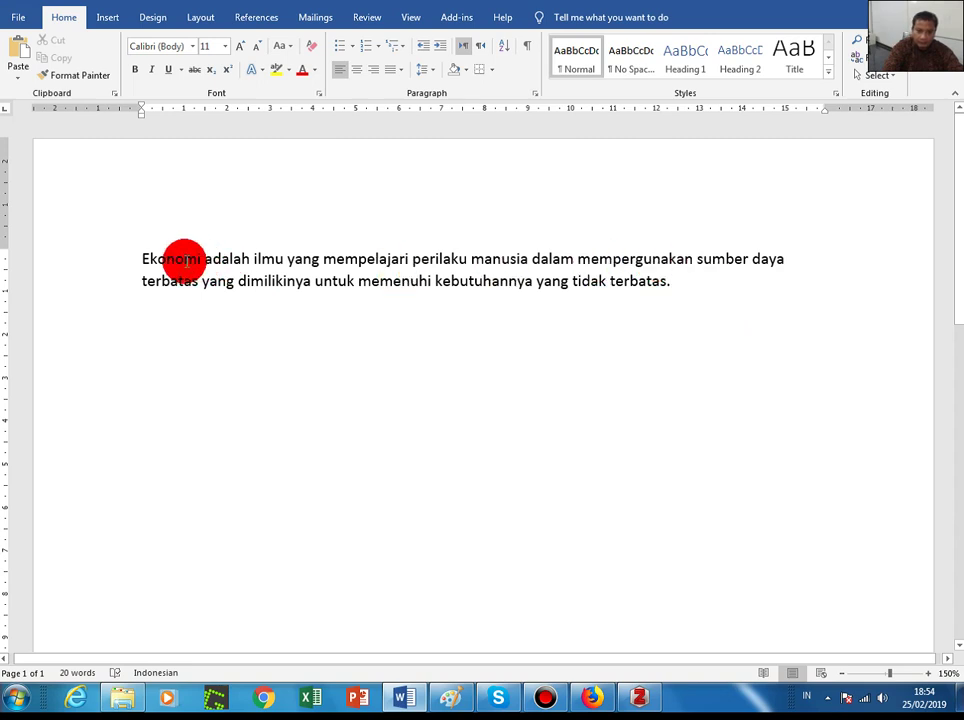
- Copy the whole definition sentence from the Word document and open a new tab in Firefox
{"action": "left_click_drag", "start_coordinate": [141, 259], "coordinate": [714, 273]}
{"action": "key", "text": "ctrl+c"}
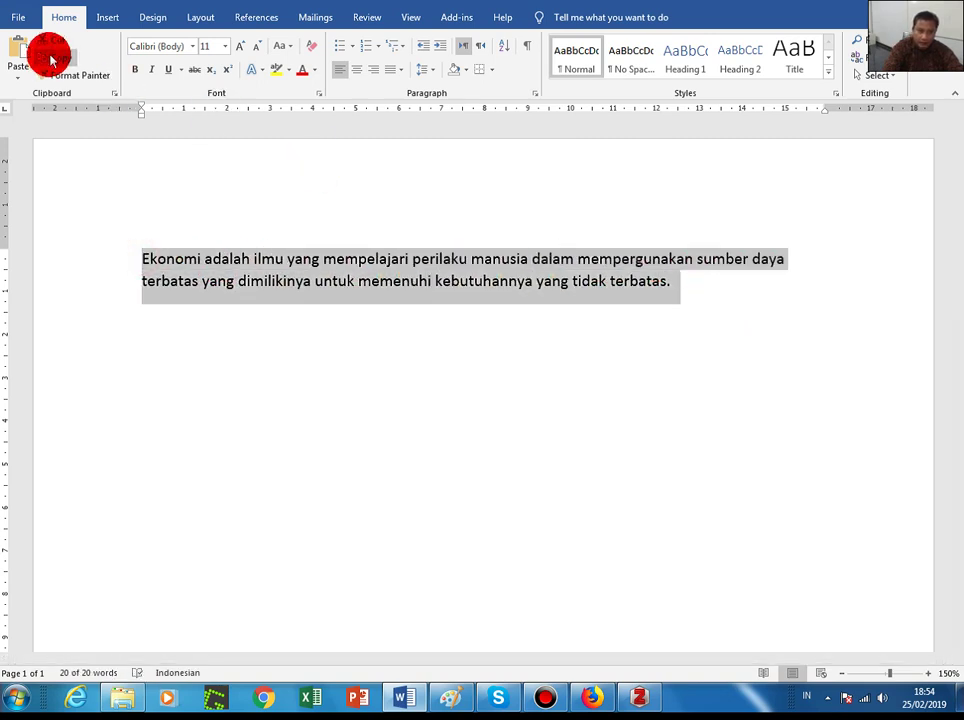
{"action": "left_click", "coordinate": [588, 703]}
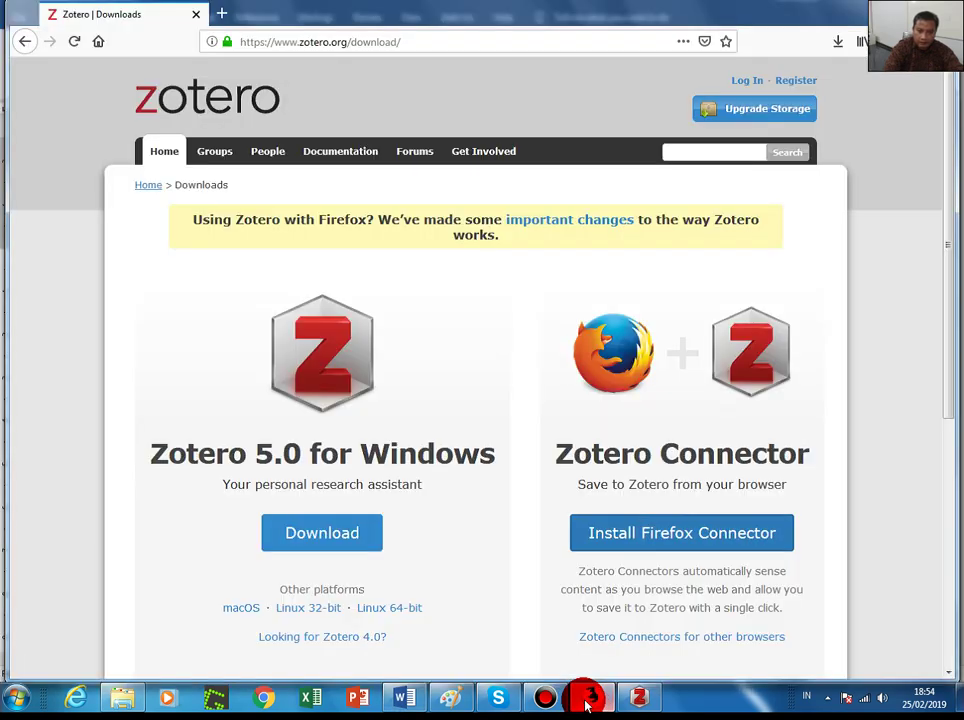
{"action": "left_click", "coordinate": [222, 14]}
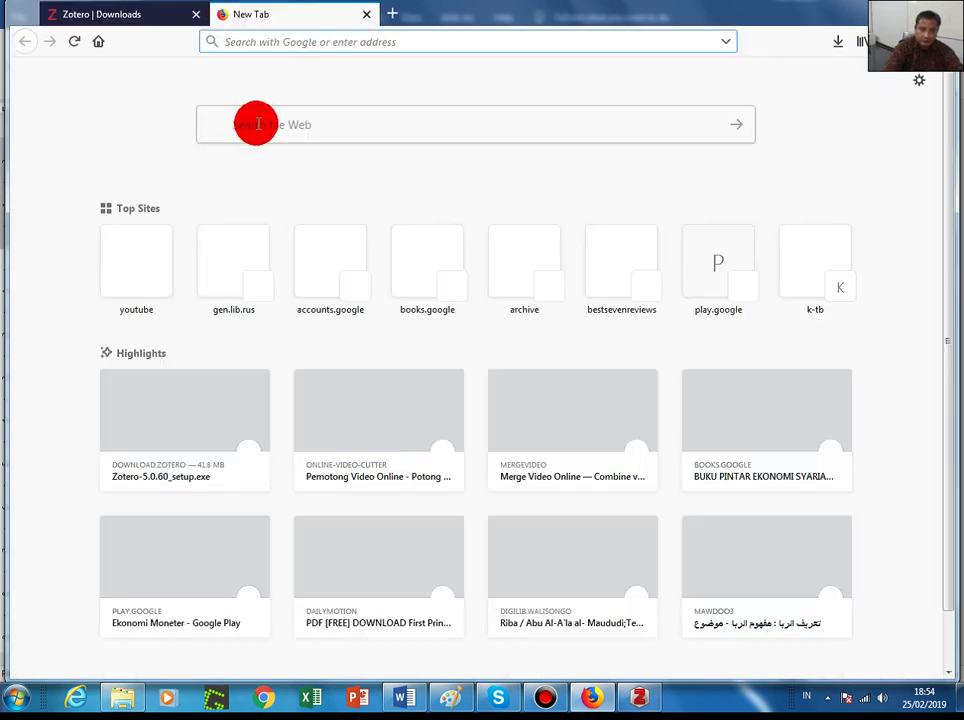
- Search the web for "pdf-jurnal-" followed directly by the copied economics definition sentence
{"action": "left_click", "coordinate": [258, 124]}
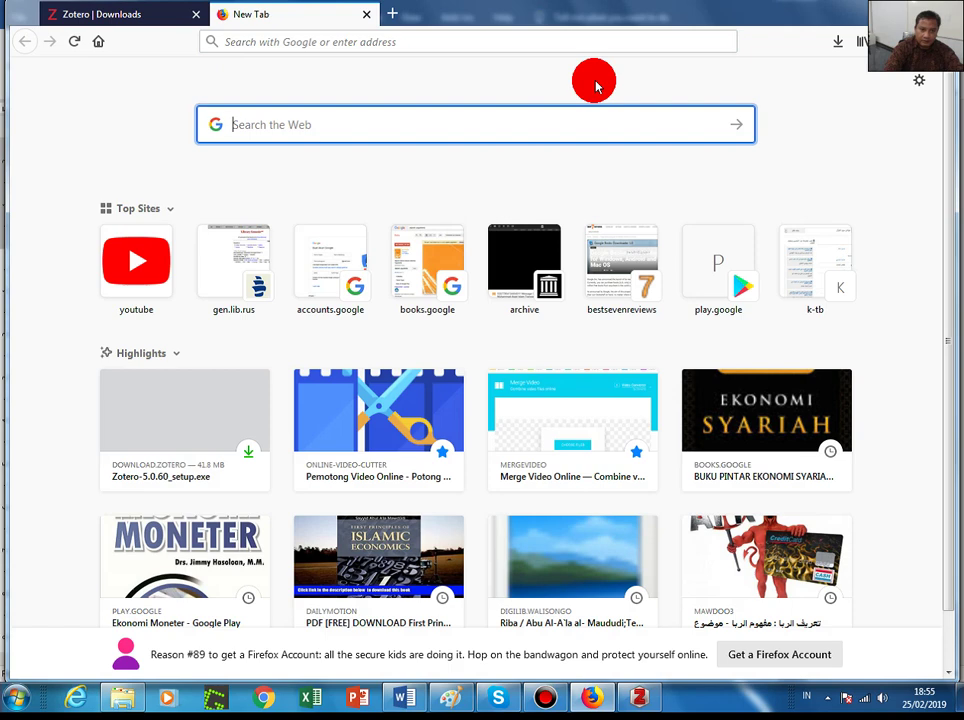
{"action": "type", "text": "pdf"}
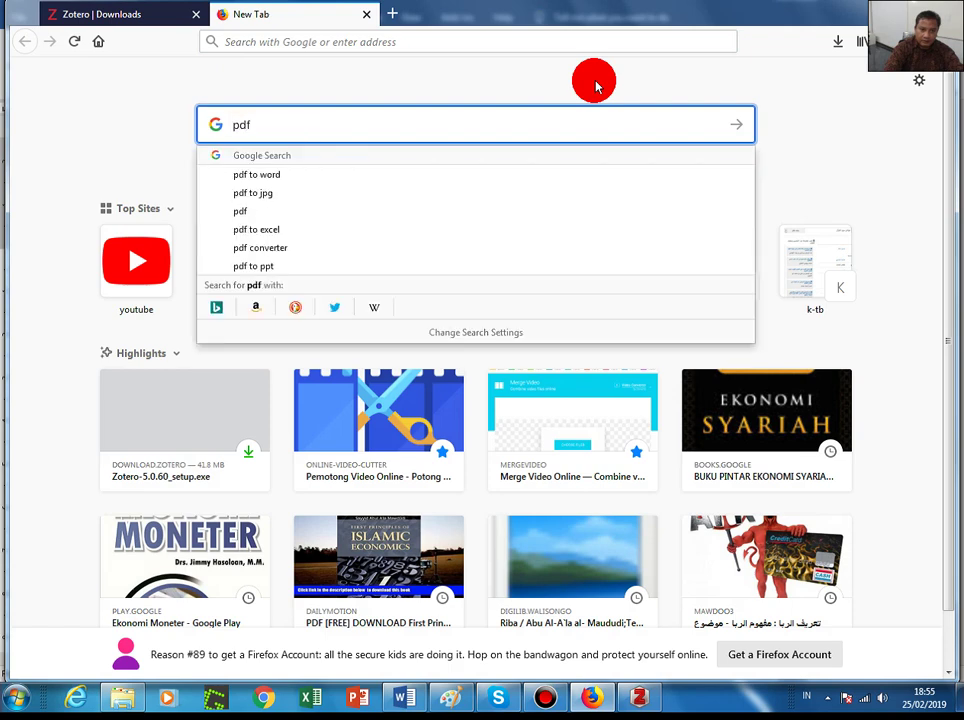
{"action": "type", "text": "-jur"}
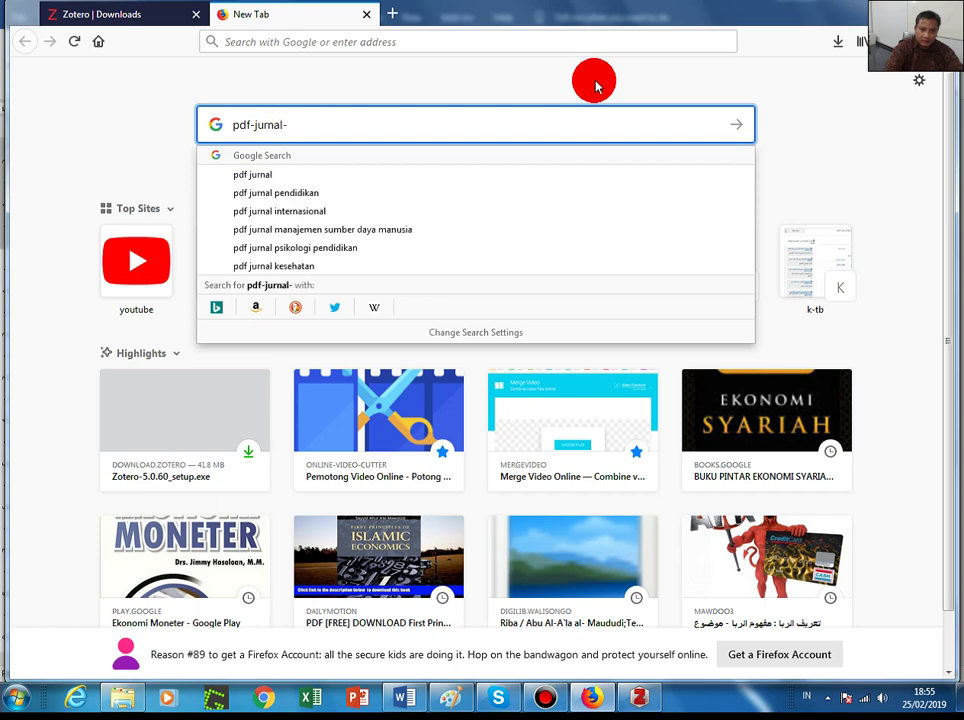
{"action": "type", "text": "nal-"}
{"action": "key", "text": "ctrl+v"}
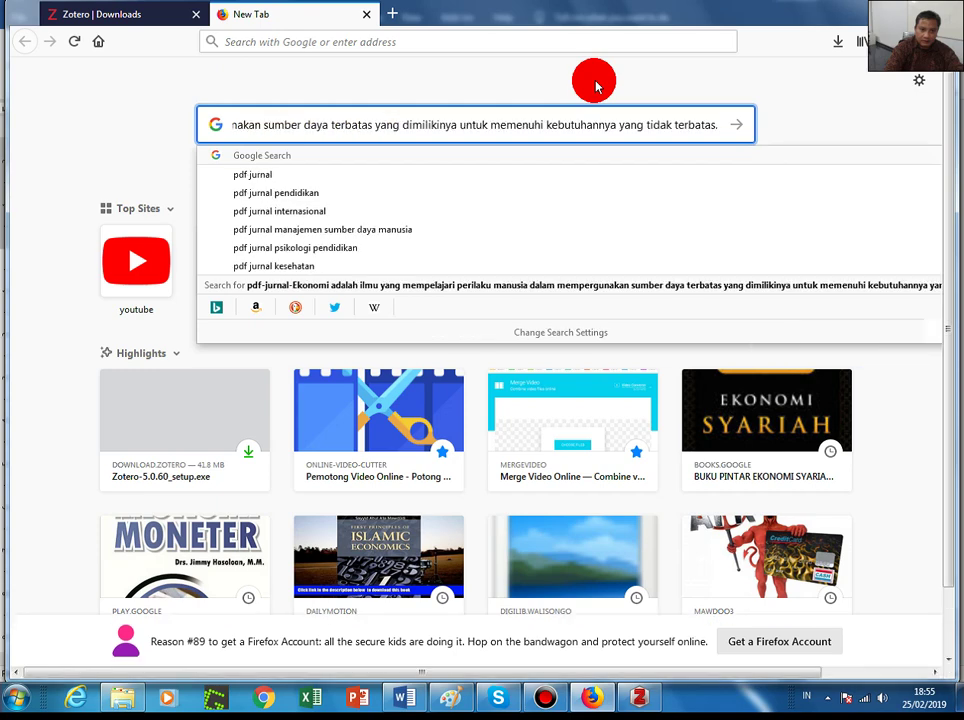
{"action": "key", "text": "Return"}
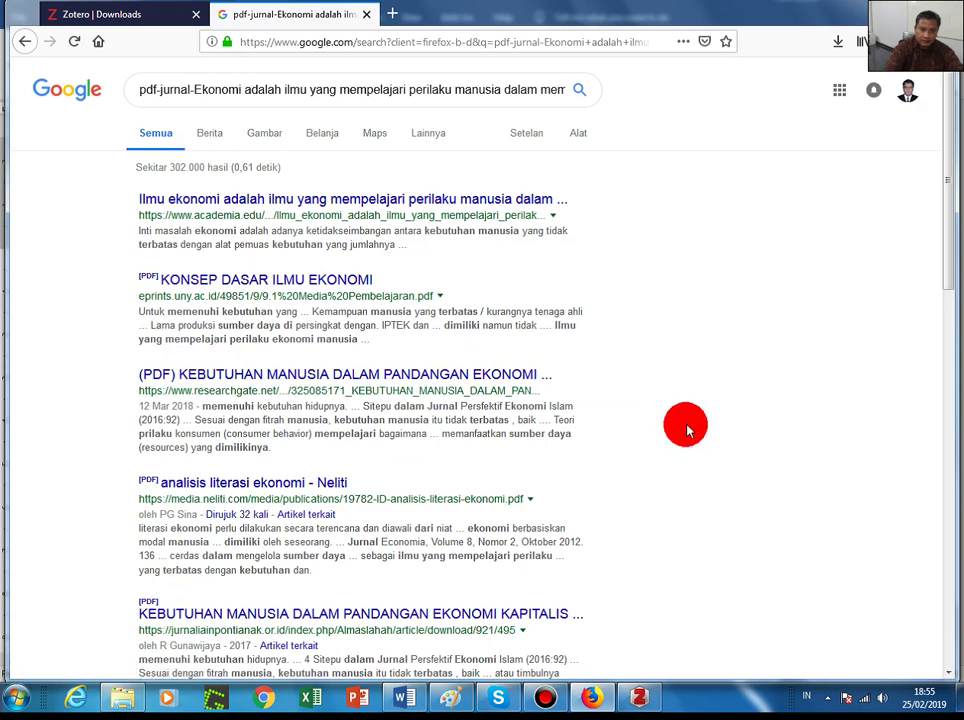
- Open the "analisis literasi ekonomi - Neliti" PDF from the search results in a new tab and switch to it
{"action": "scroll", "coordinate": [686, 430], "scroll_direction": "down", "scroll_amount": 2}
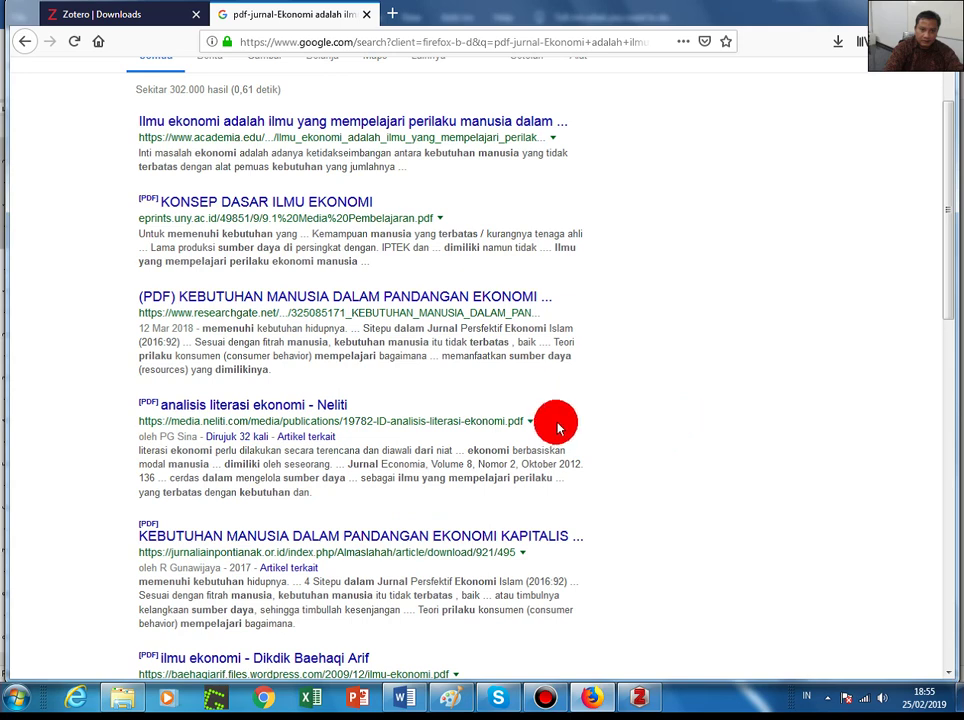
{"action": "scroll", "coordinate": [555, 422], "scroll_direction": "up", "scroll_amount": 2}
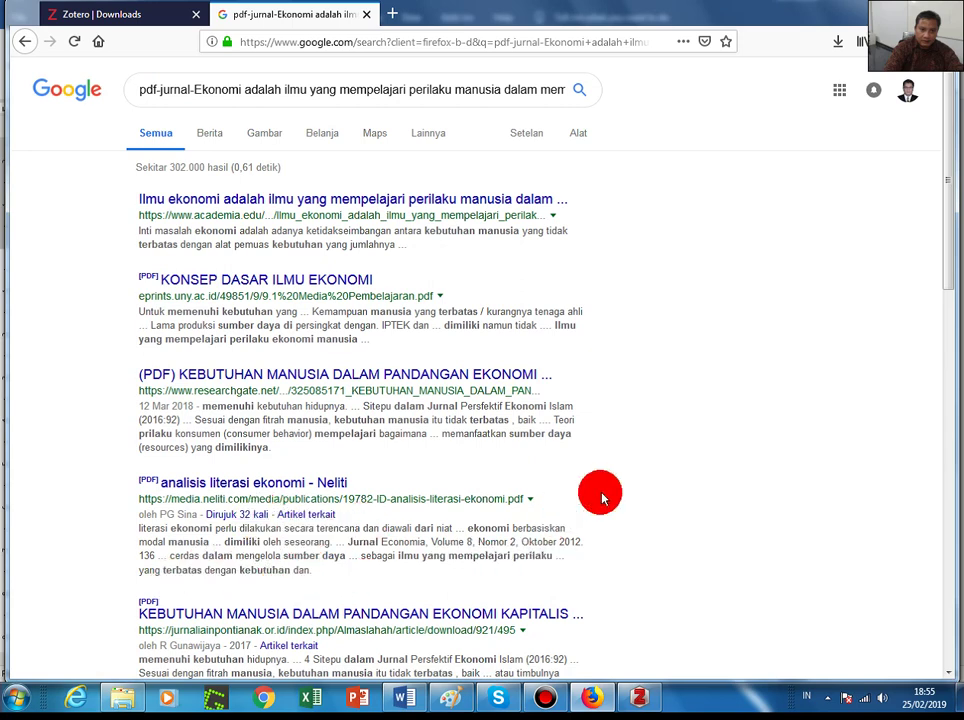
{"action": "scroll", "coordinate": [603, 495], "scroll_direction": "down", "scroll_amount": 2}
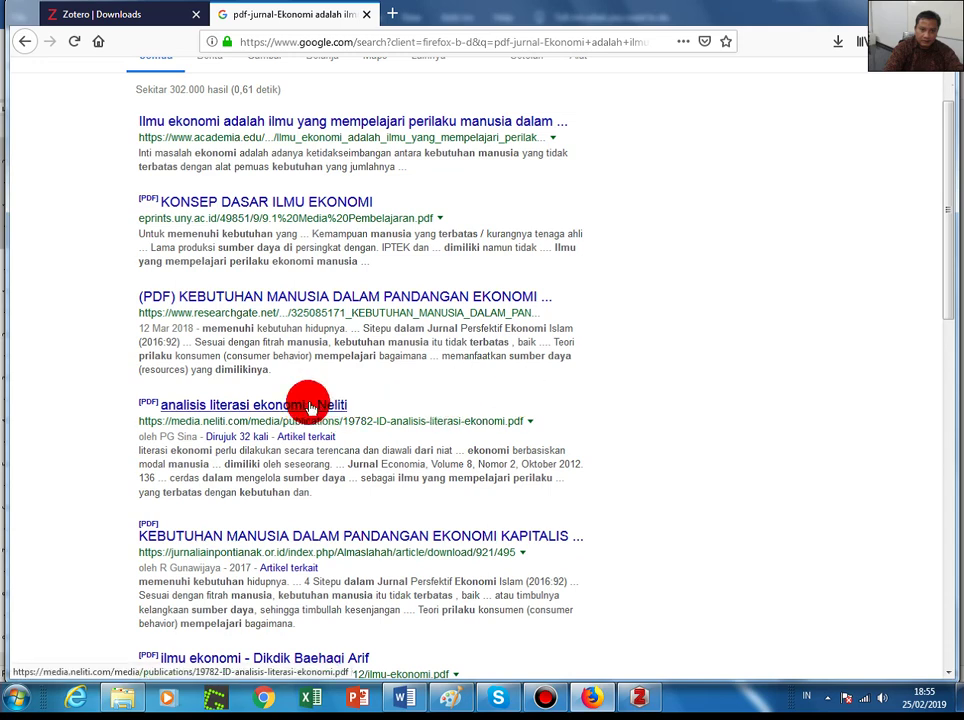
{"action": "right_click", "coordinate": [322, 413]}
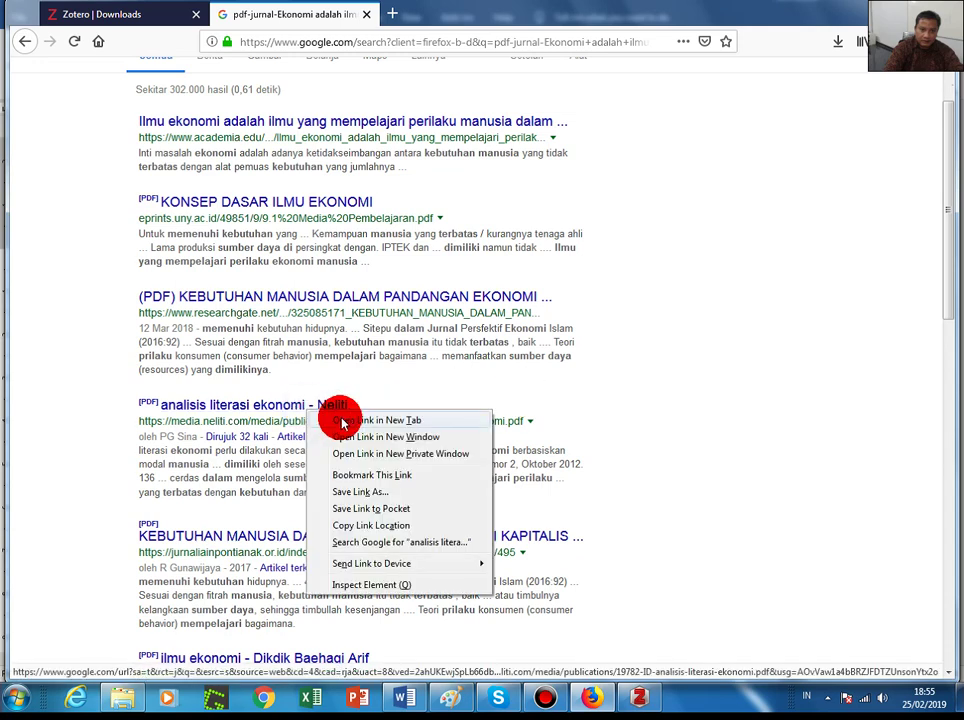
{"action": "left_click", "coordinate": [340, 419]}
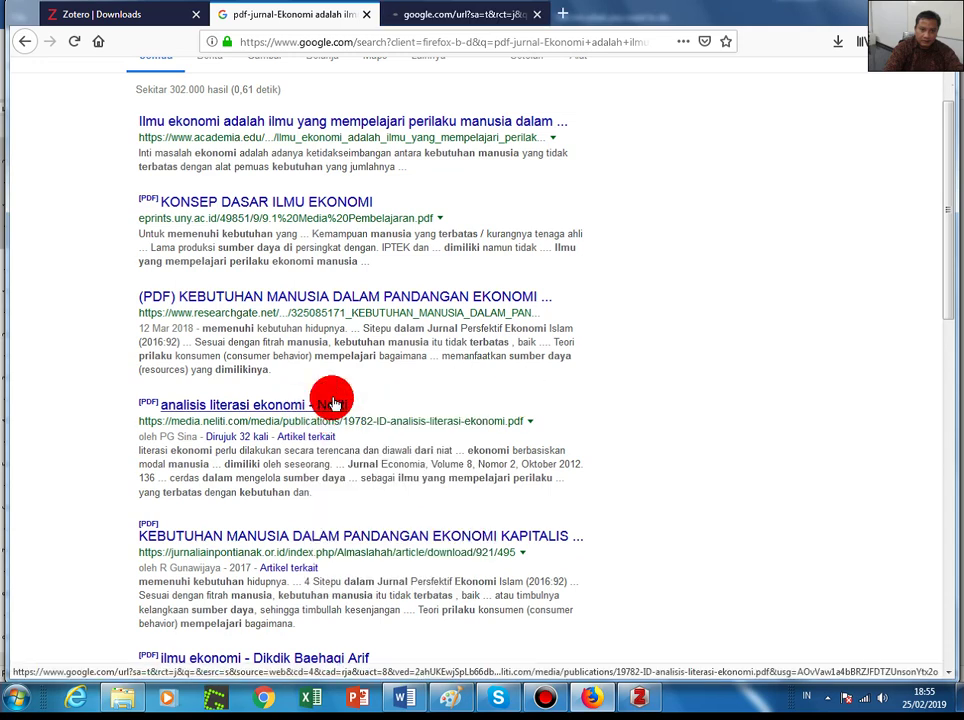
{"action": "left_click", "coordinate": [465, 14]}
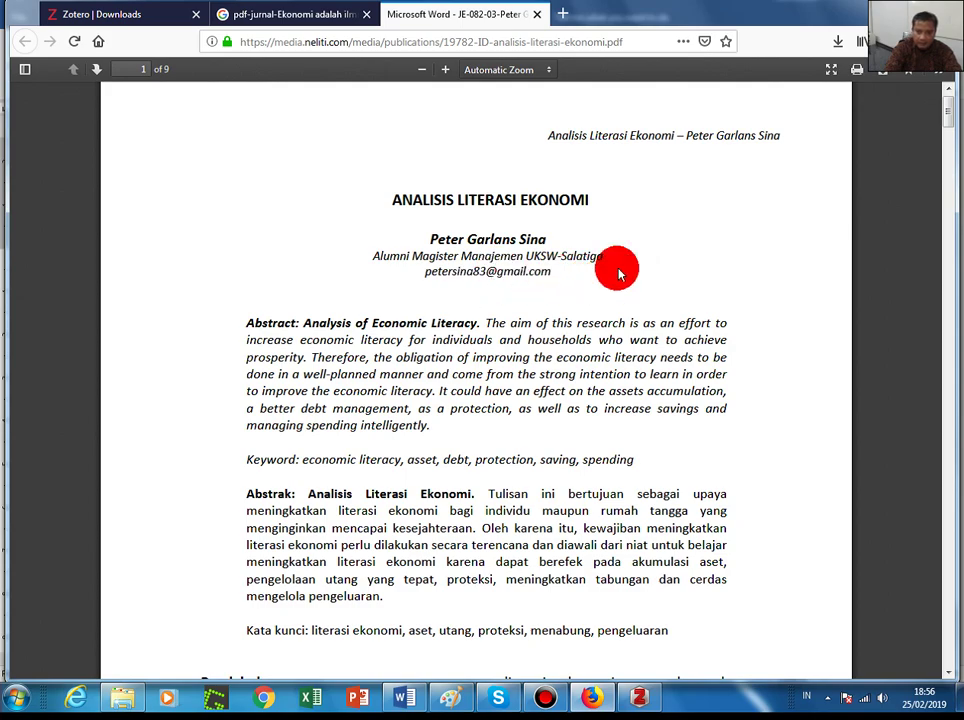
- Copy the journal line "Jurnal Economia, Volume 8, Nomor 2, Oktober 2012" from the header of the article's second page
{"action": "scroll", "coordinate": [619, 270], "scroll_direction": "down", "scroll_amount": 6}
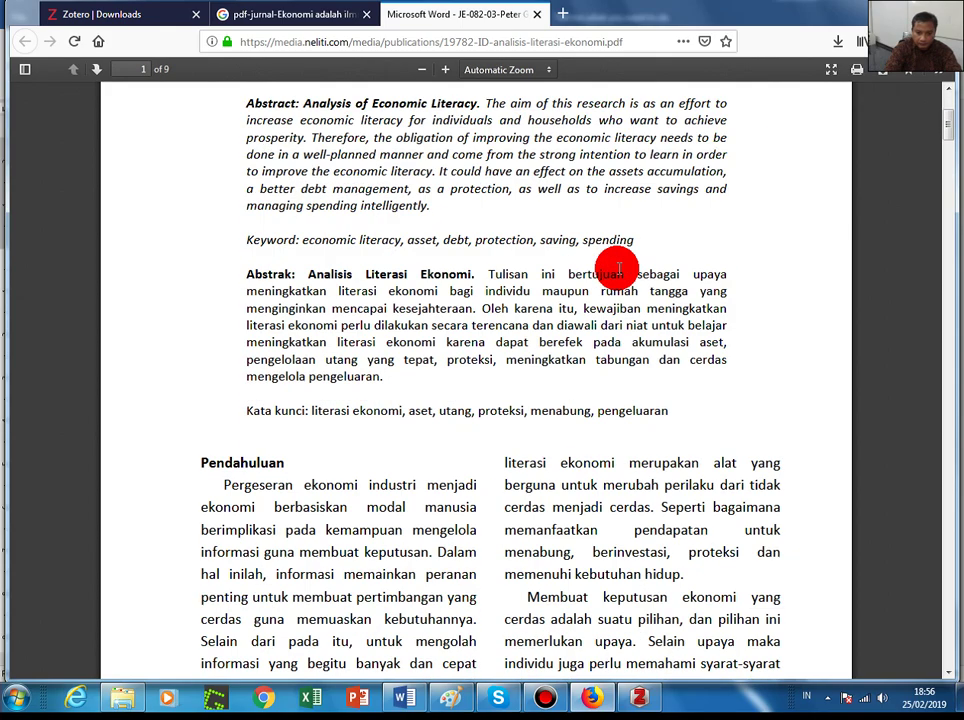
{"action": "scroll", "coordinate": [619, 268], "scroll_direction": "down", "scroll_amount": 3}
{"action": "scroll", "coordinate": [619, 268], "scroll_direction": "down", "scroll_amount": 3}
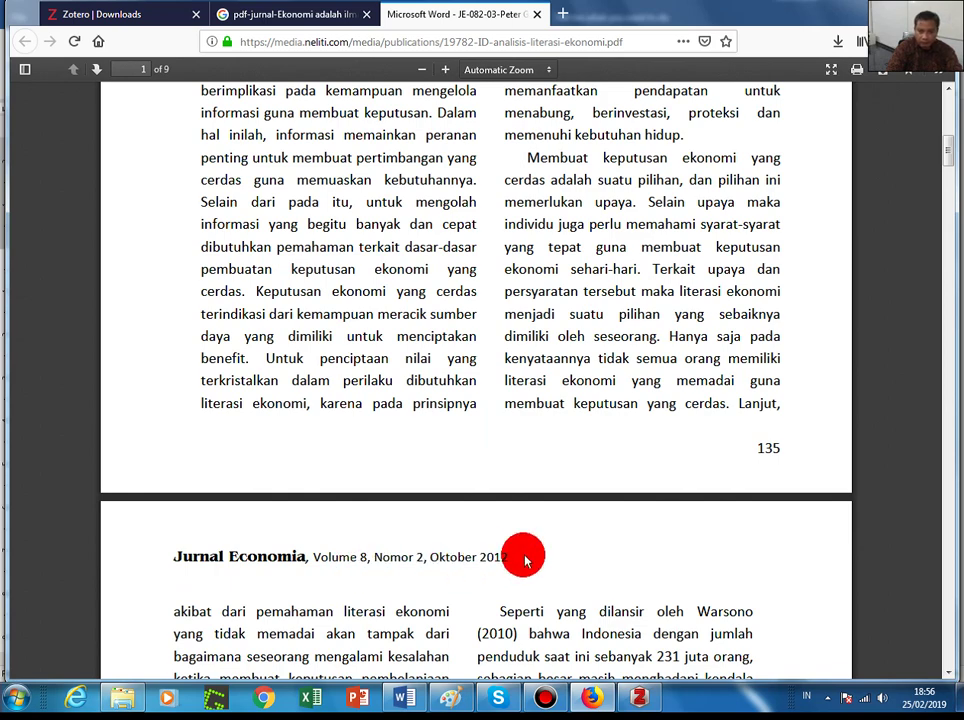
{"action": "scroll", "coordinate": [525, 560], "scroll_direction": "up", "scroll_amount": 5}
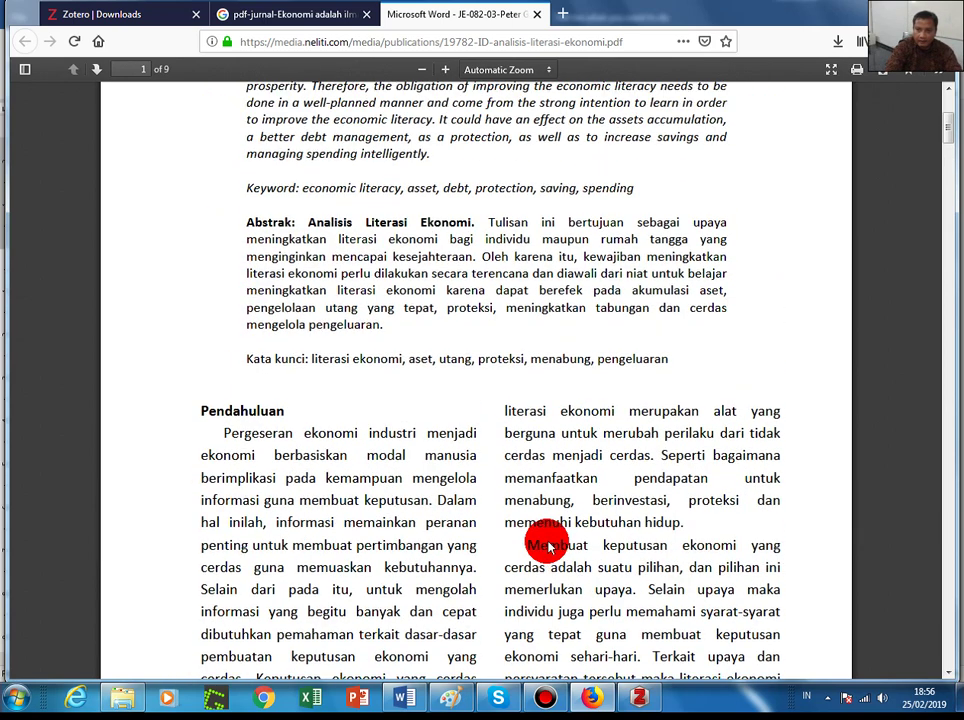
{"action": "scroll", "coordinate": [548, 545], "scroll_direction": "up", "scroll_amount": 3}
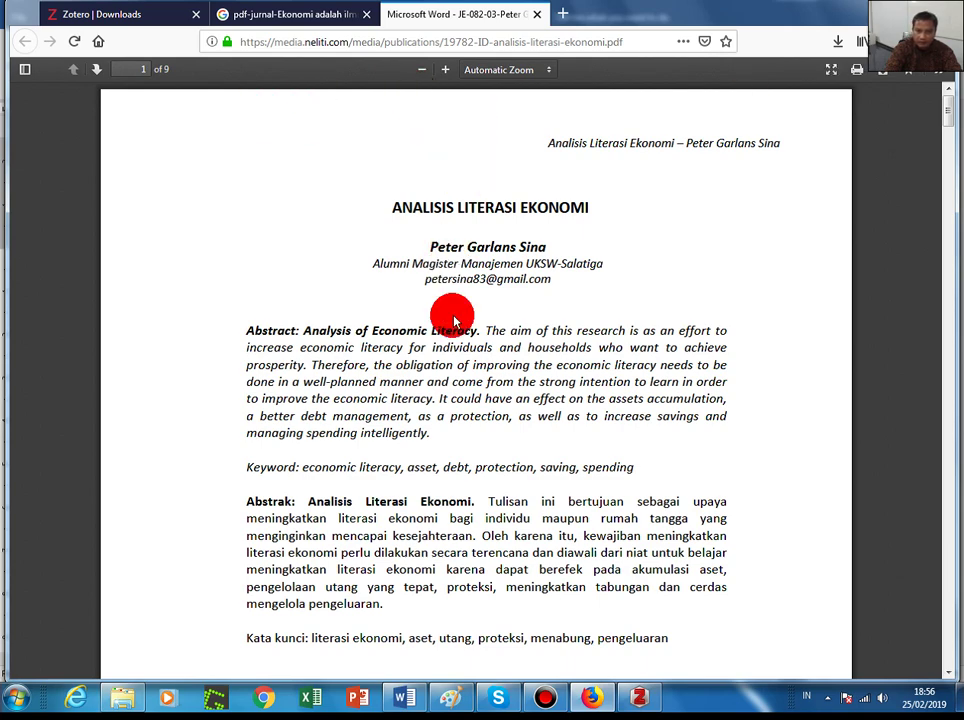
{"action": "scroll", "coordinate": [458, 310], "scroll_direction": "down", "scroll_amount": 5}
{"action": "scroll", "coordinate": [458, 310], "scroll_direction": "down", "scroll_amount": 7}
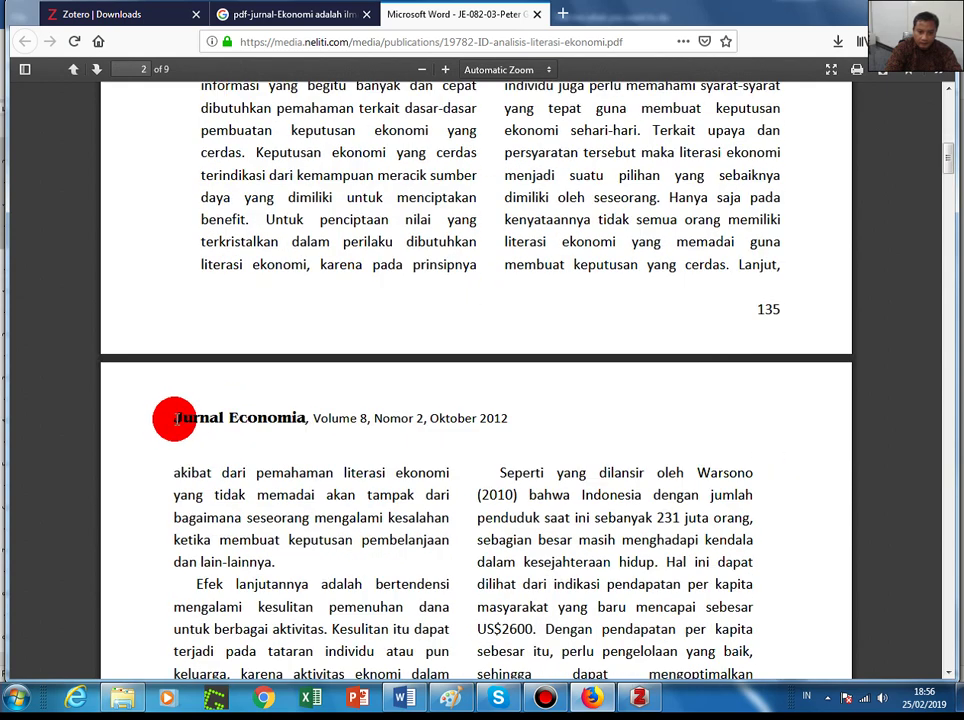
{"action": "left_click_drag", "start_coordinate": [174, 418], "coordinate": [506, 421]}
{"action": "right_click", "coordinate": [500, 420]}
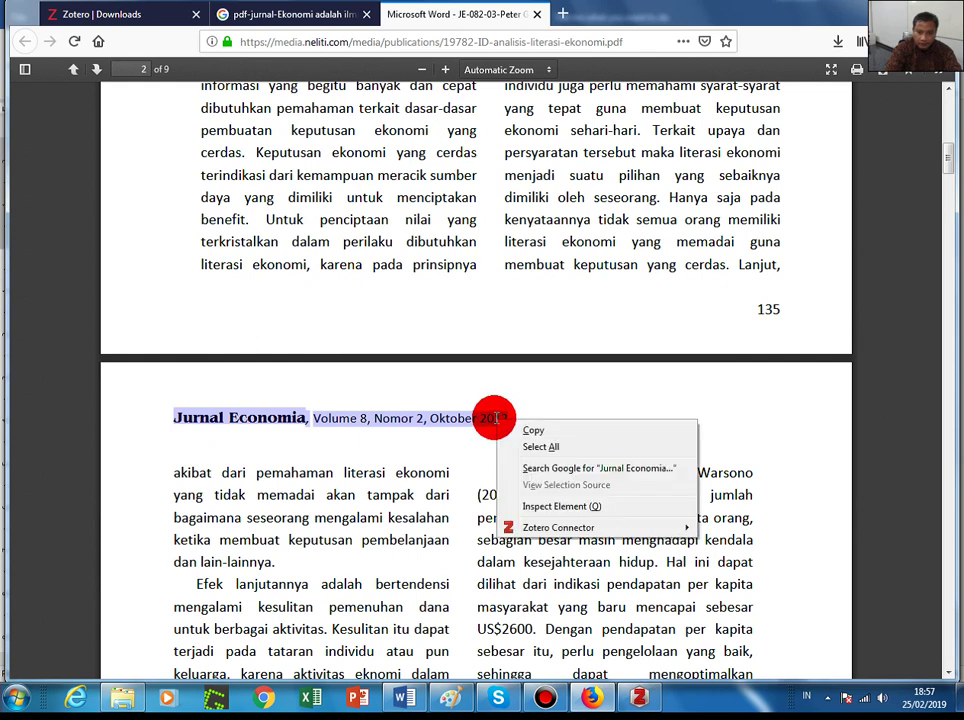
{"action": "left_click", "coordinate": [530, 432]}
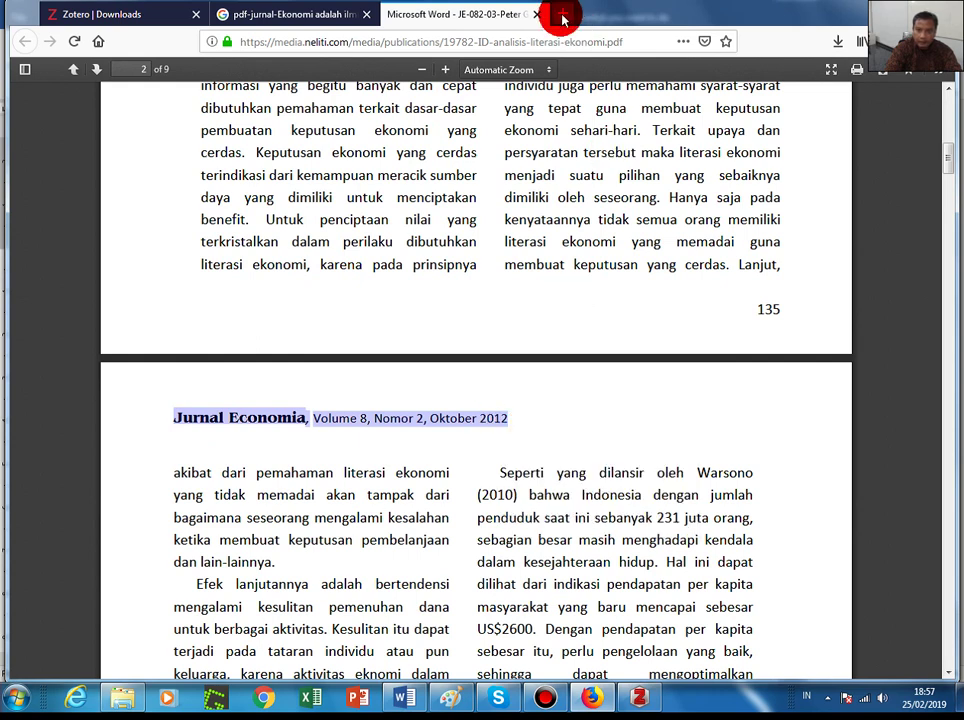
- Search the web in a new tab for the copied "Jurnal Economia, Volume 8, Nomor 2, Oktober 2012" and look through the results
{"action": "left_click", "coordinate": [563, 18]}
{"action": "left_click", "coordinate": [329, 125]}
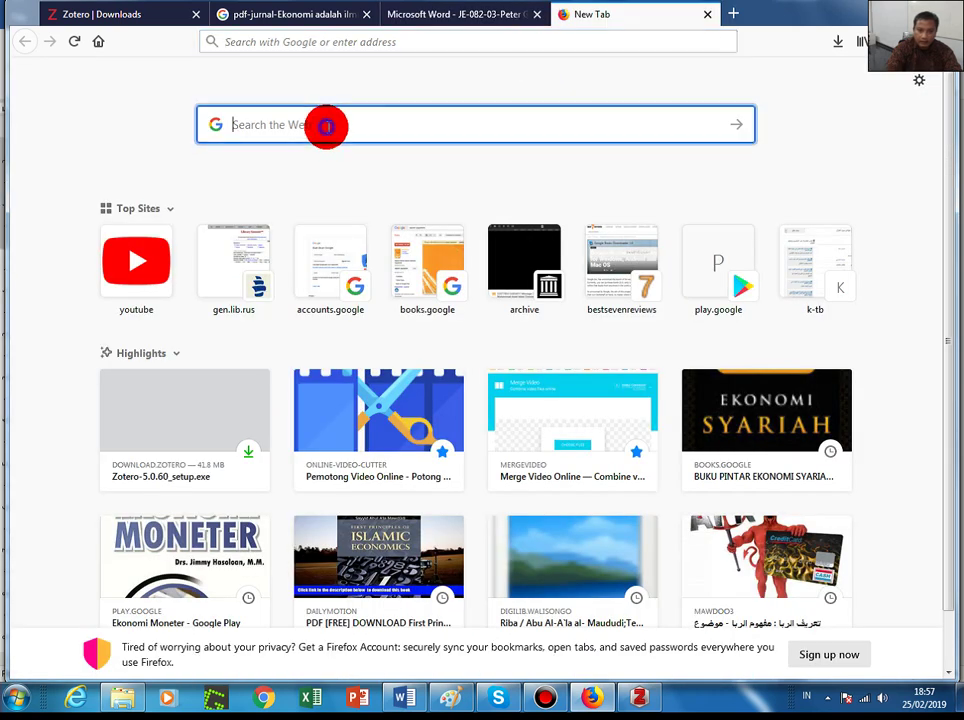
{"action": "right_click", "coordinate": [329, 127]}
{"action": "left_click", "coordinate": [361, 196]}
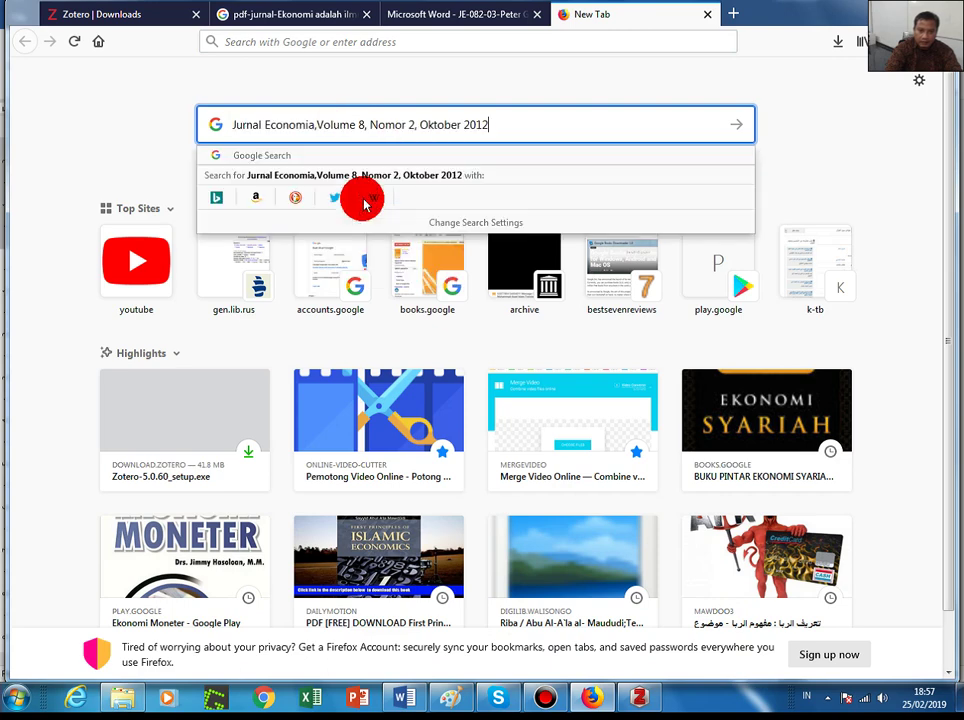
{"action": "left_click", "coordinate": [740, 127]}
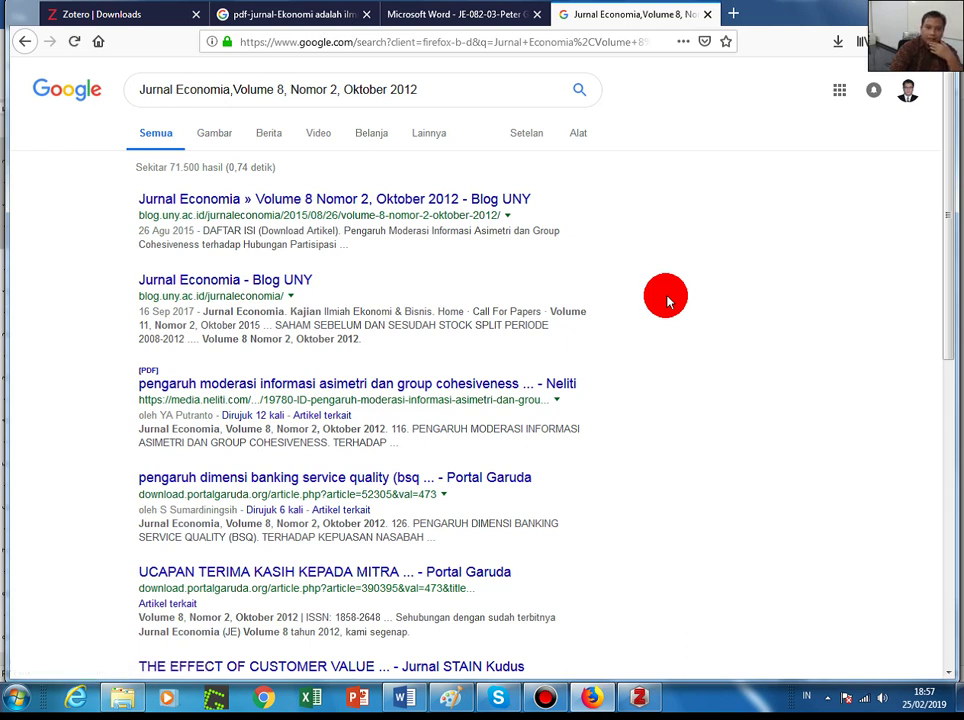
{"action": "scroll", "coordinate": [665, 302], "scroll_direction": "down", "scroll_amount": 3}
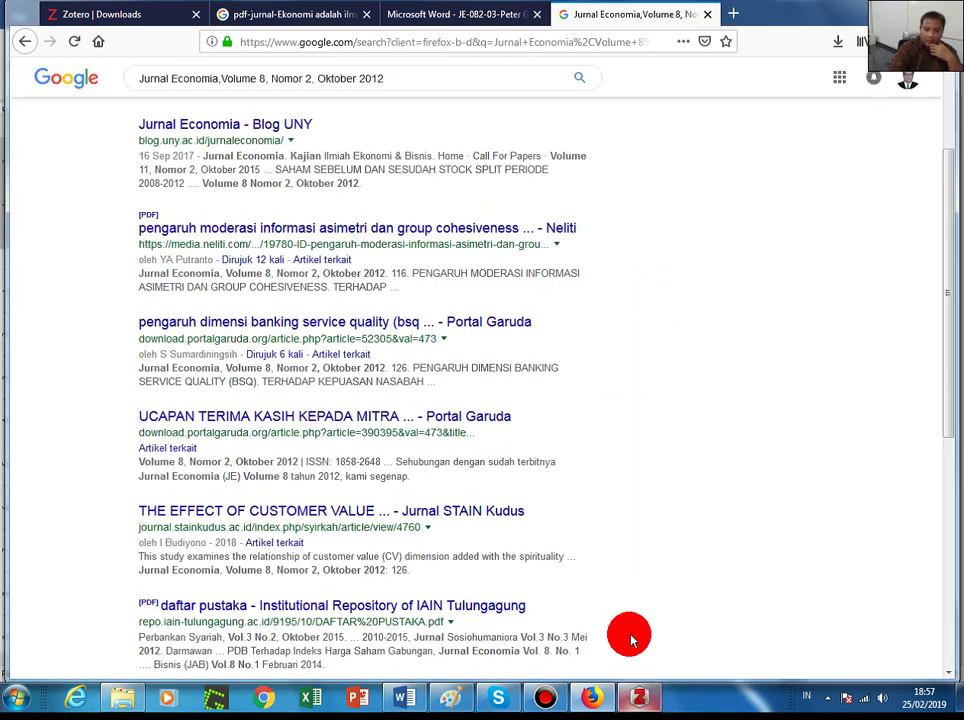
- Return to the article PDF and review the title, author and abstract on its first page
{"action": "left_click", "coordinate": [463, 18]}
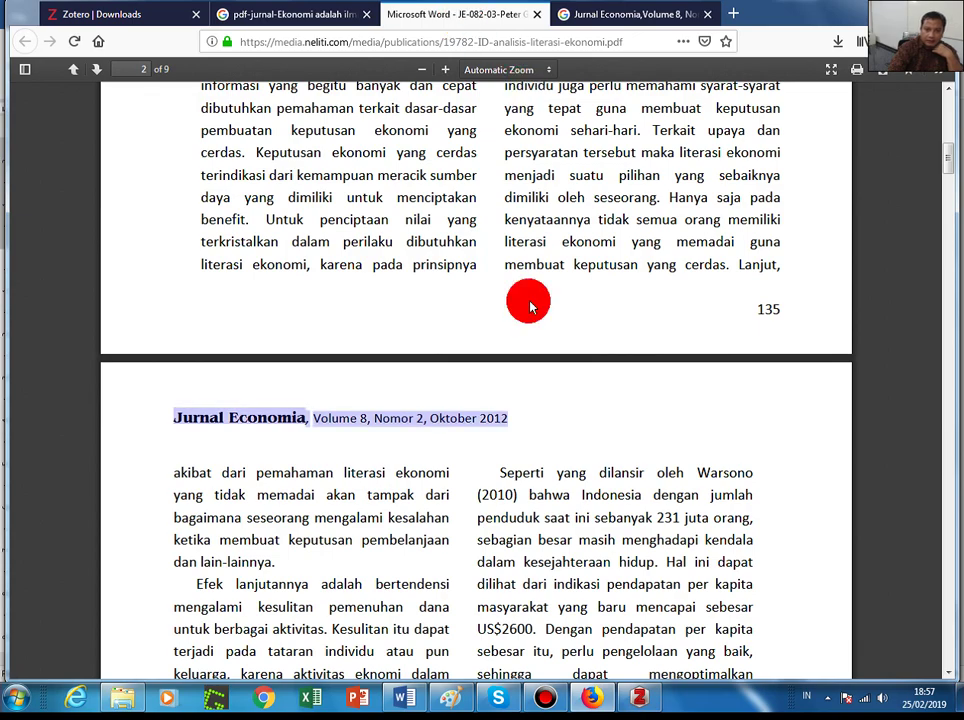
{"action": "scroll", "coordinate": [557, 325], "scroll_direction": "up", "scroll_amount": 5}
{"action": "scroll", "coordinate": [559, 326], "scroll_direction": "up", "scroll_amount": 3}
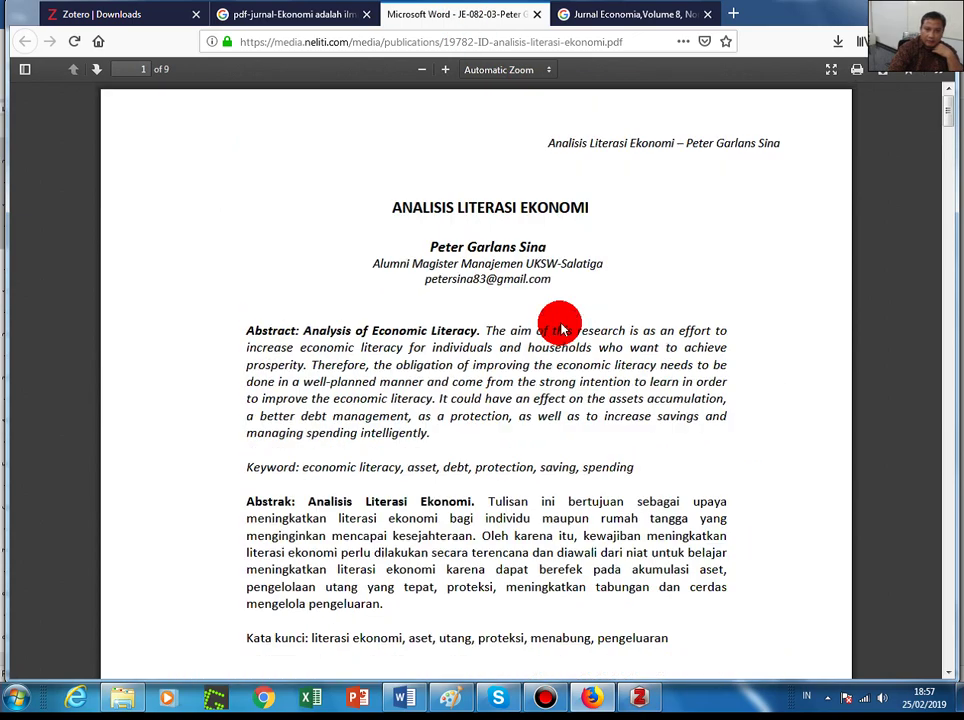
{"action": "scroll", "coordinate": [560, 328], "scroll_direction": "down", "scroll_amount": 2}
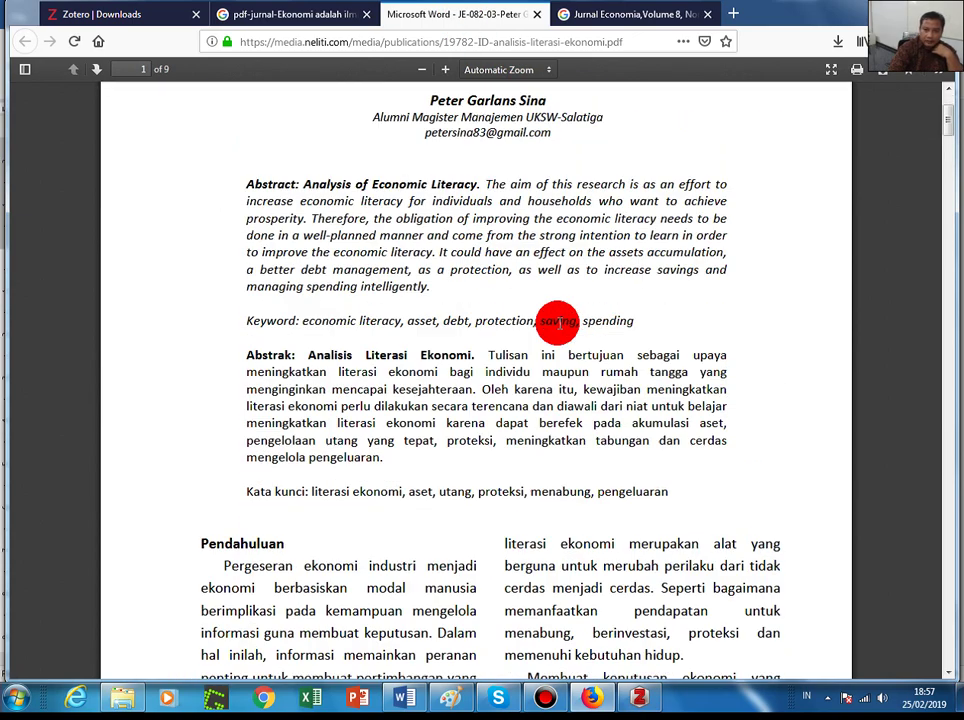
{"action": "scroll", "coordinate": [558, 440], "scroll_direction": "up", "scroll_amount": 2}
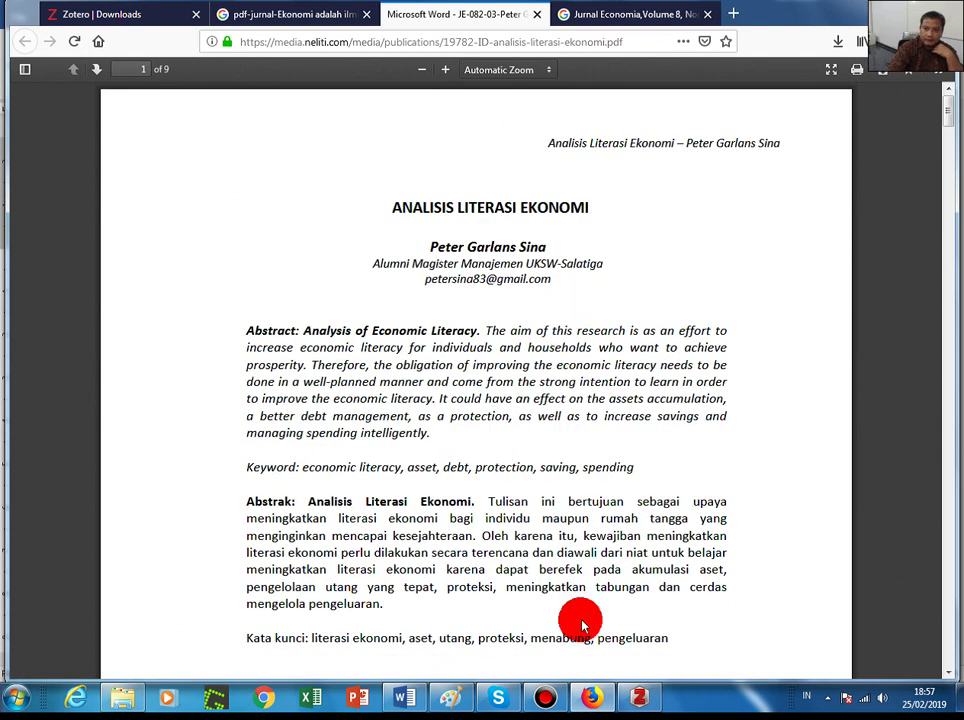
- Switch to Zotero and add a blank Journal Article item to the selected collection
{"action": "left_click", "coordinate": [641, 697]}
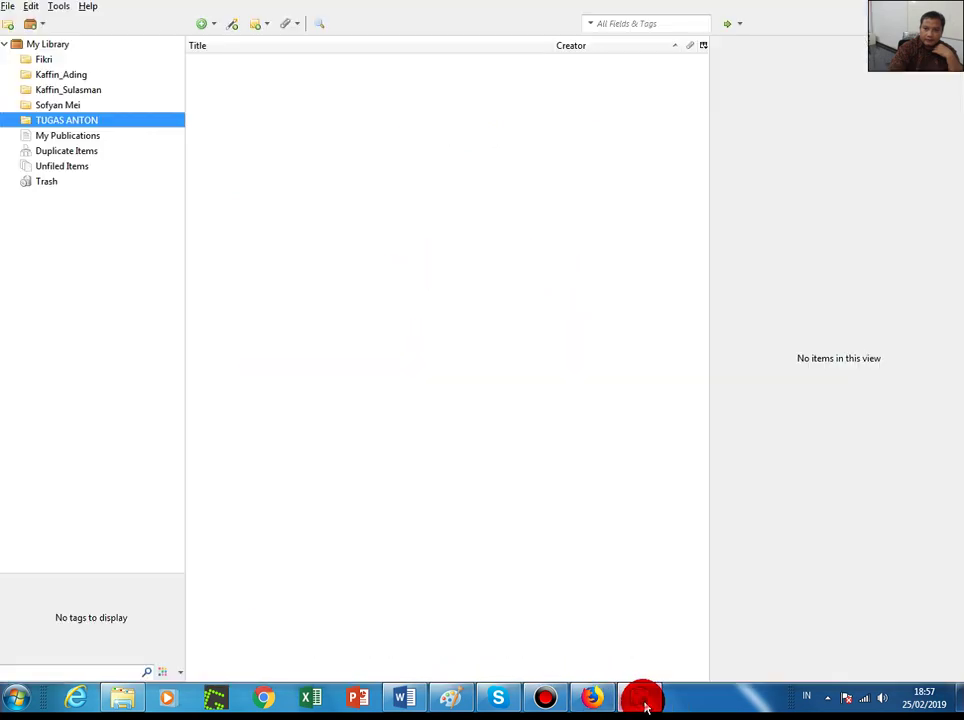
{"action": "left_click", "coordinate": [211, 27]}
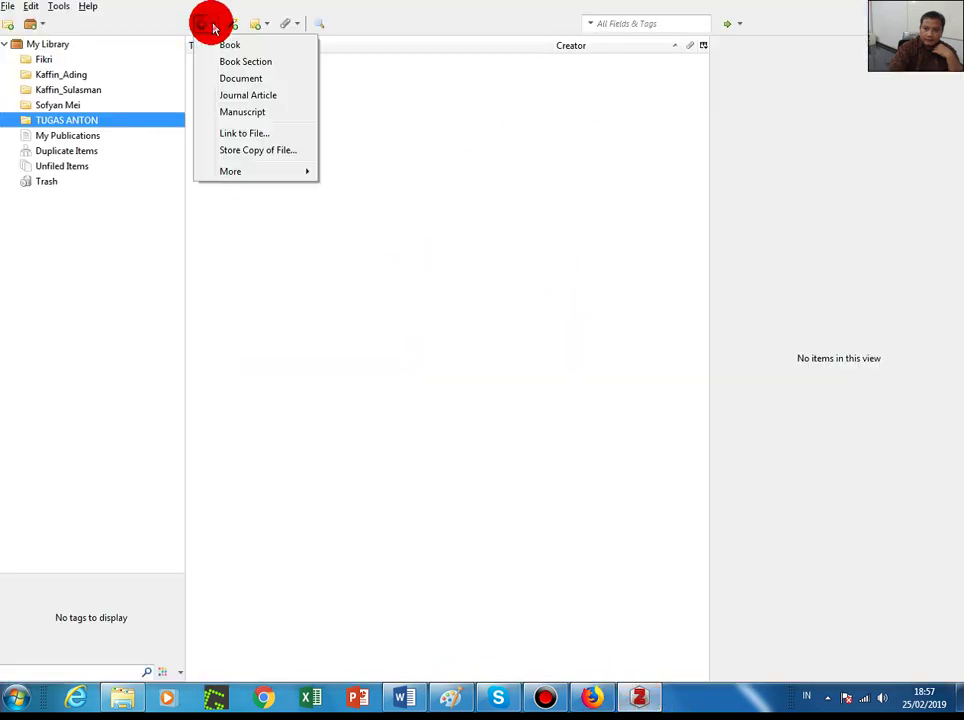
{"action": "left_click", "coordinate": [267, 96]}
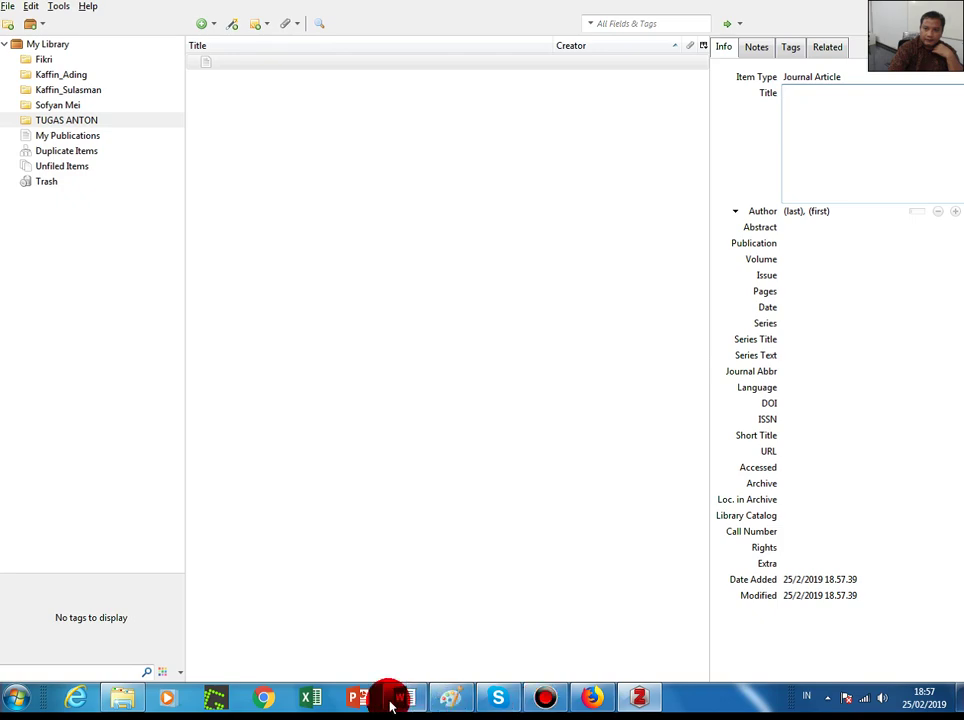
- Switch back to the article PDF in Firefox and copy its title "ANALISIS LITERASI EKONOMI"
{"action": "left_click", "coordinate": [588, 695]}
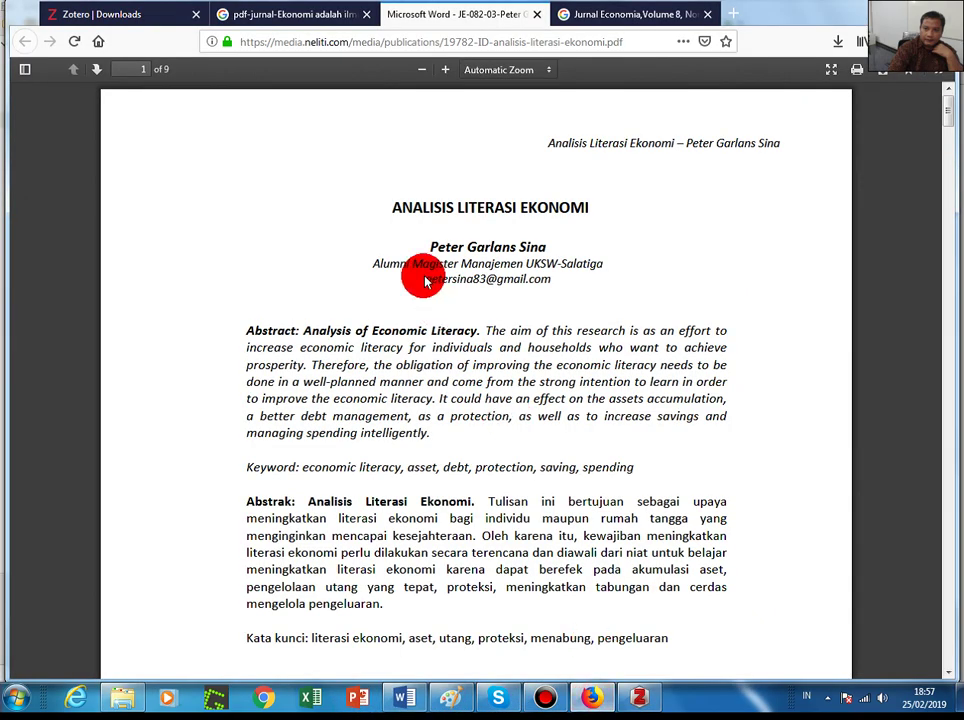
{"action": "left_click_drag", "start_coordinate": [390, 212], "coordinate": [499, 206]}
{"action": "left_click", "coordinate": [540, 207]}
{"action": "left_click_drag", "start_coordinate": [390, 210], "coordinate": [534, 215]}
{"action": "left_click", "coordinate": [531, 212]}
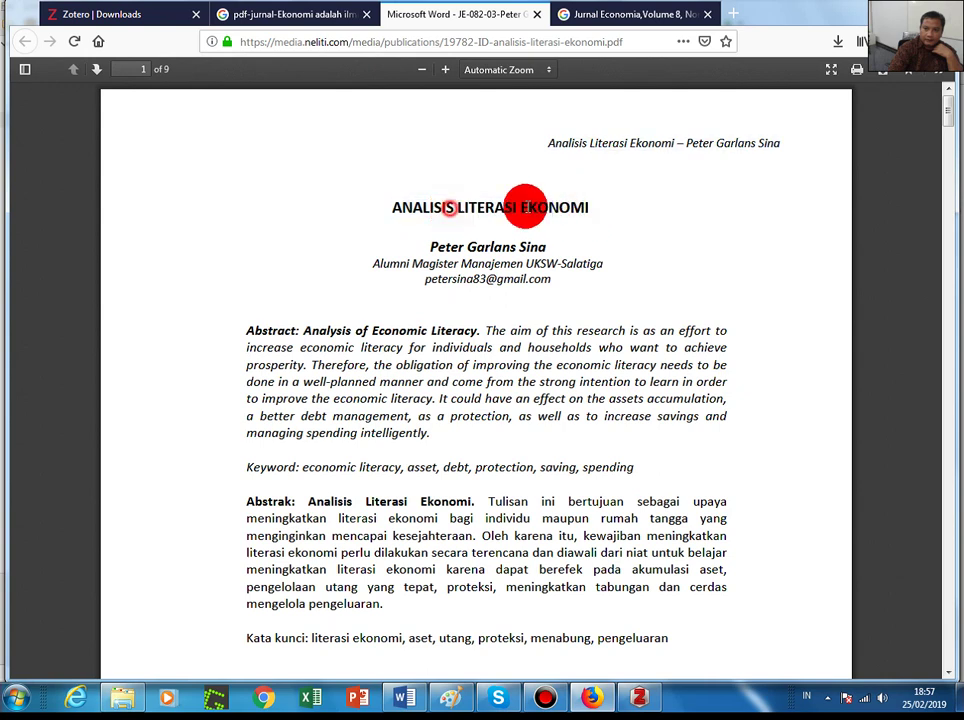
{"action": "triple_click", "coordinate": [590, 212]}
{"action": "left_click", "coordinate": [590, 210]}
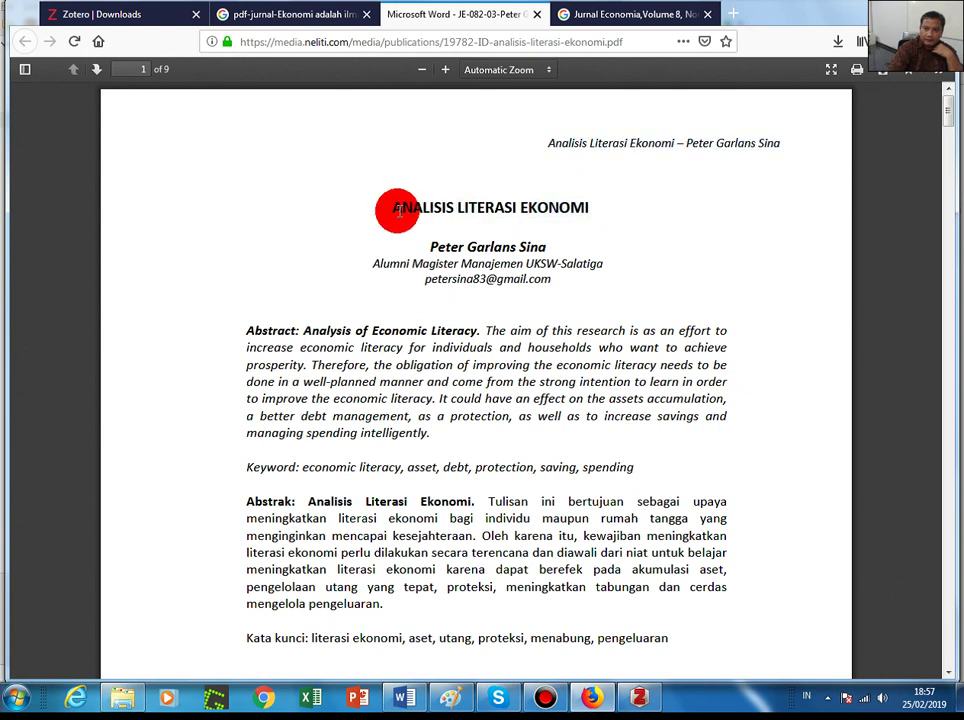
{"action": "left_click_drag", "start_coordinate": [396, 211], "coordinate": [586, 213]}
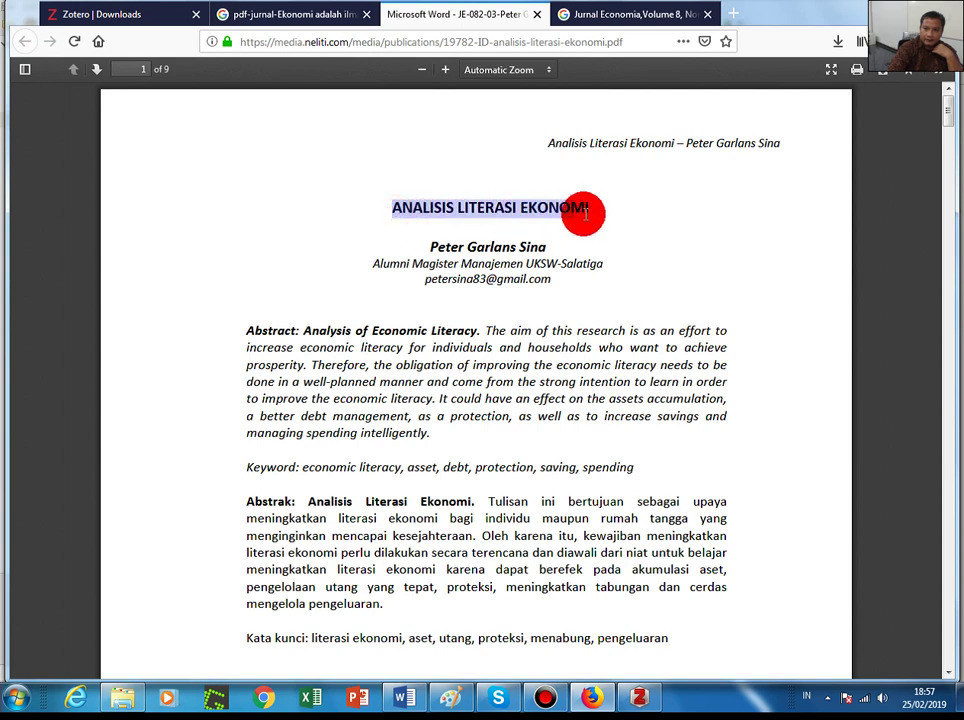
{"action": "right_click", "coordinate": [583, 207]}
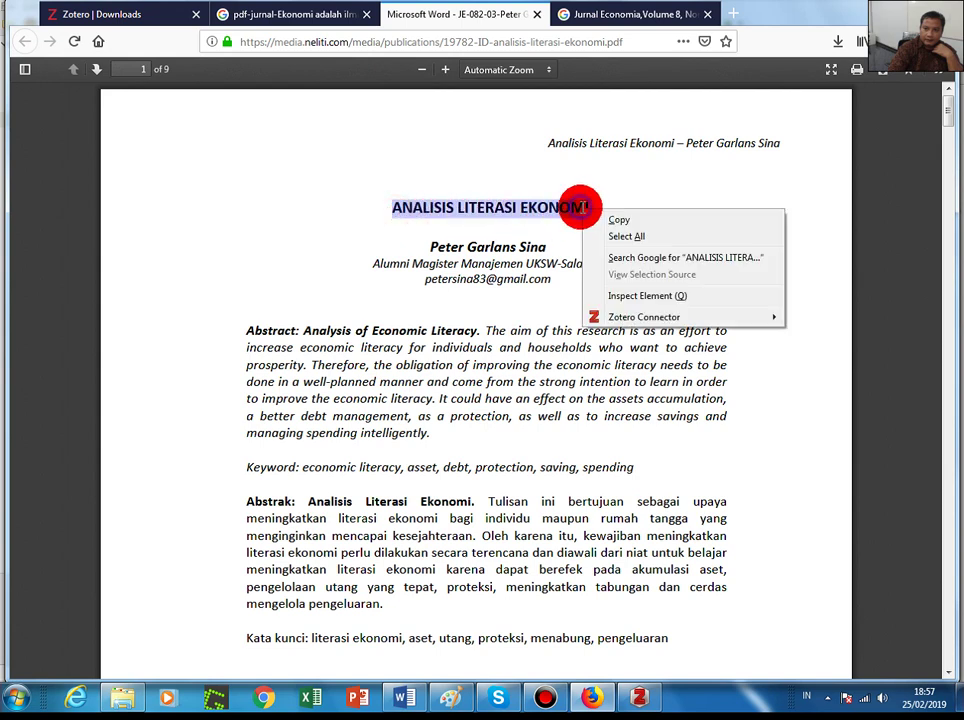
{"action": "left_click", "coordinate": [611, 219]}
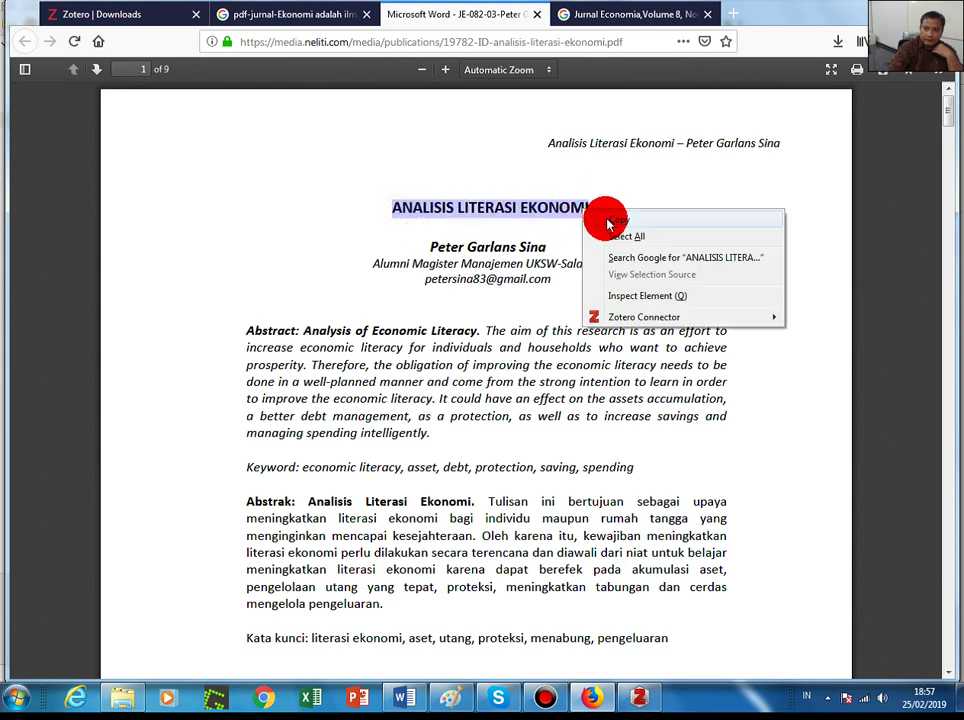
- Switch to Zotero and paste the copied title "ANALISIS LITERASI EKONOMI" into the new item's Title field
{"action": "left_click", "coordinate": [638, 697]}
{"action": "right_click", "coordinate": [840, 126]}
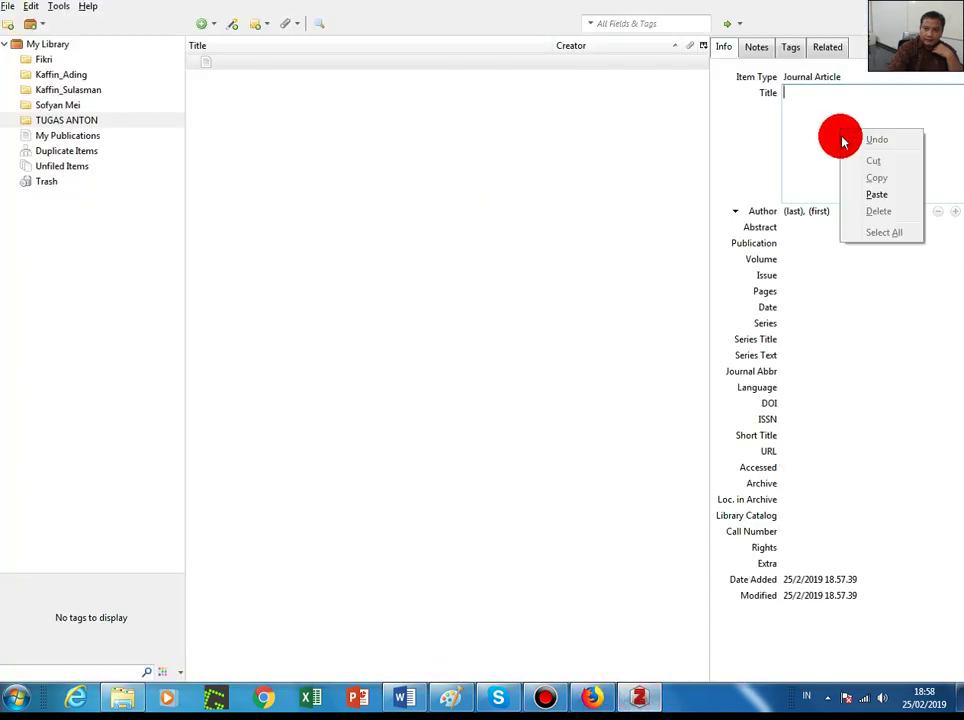
{"action": "left_click", "coordinate": [868, 195]}
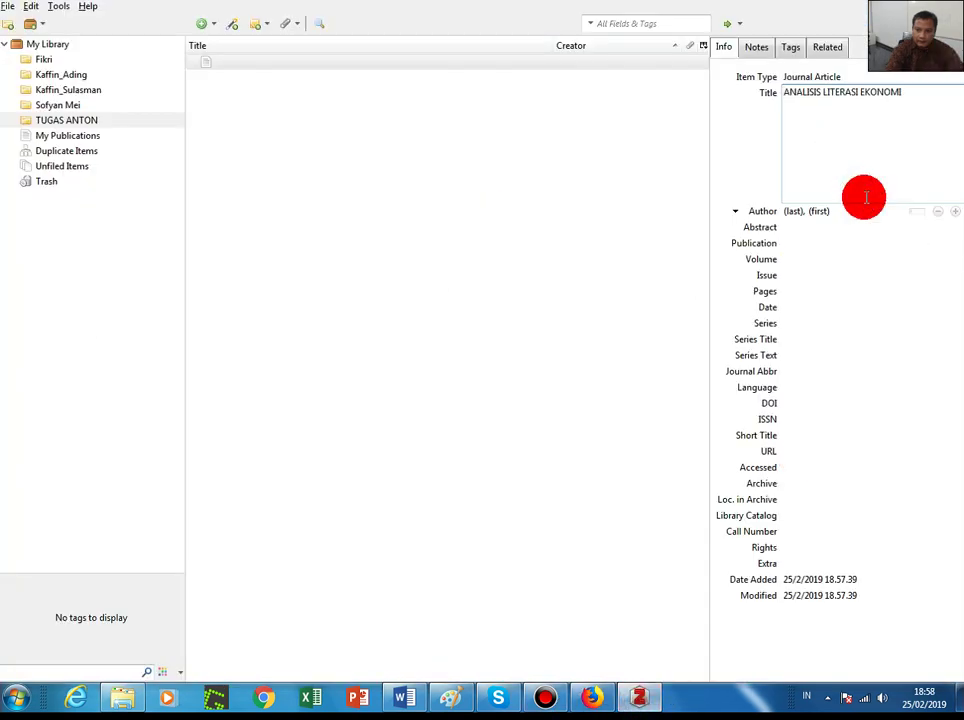
- Return to the article PDF in Firefox and copy the author's full name from below the title
{"action": "left_click", "coordinate": [792, 213]}
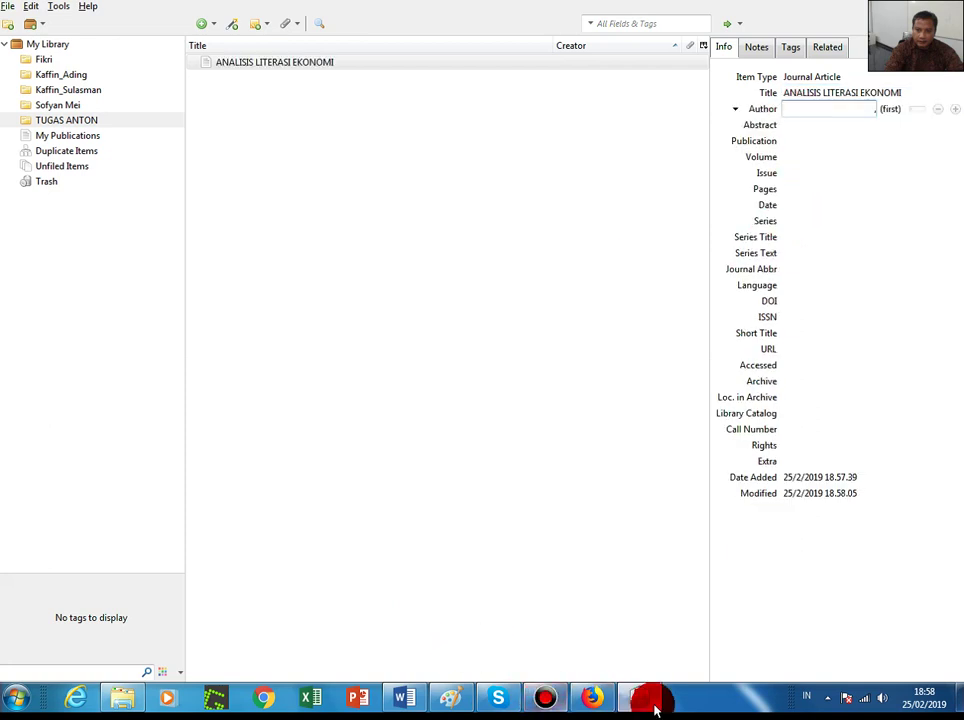
{"action": "left_click", "coordinate": [592, 700]}
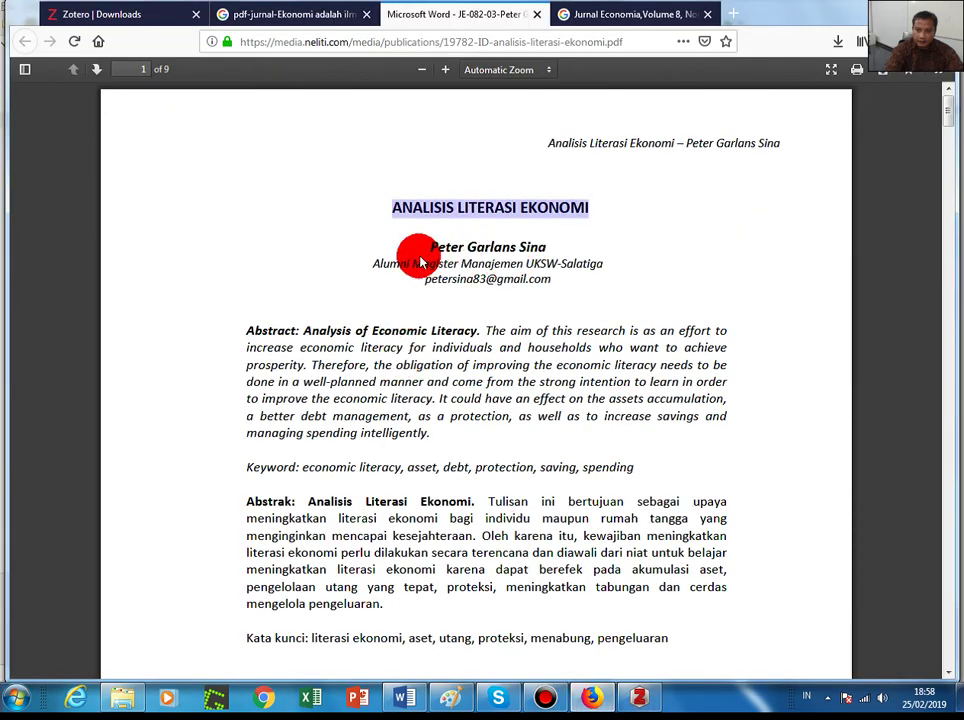
{"action": "left_click", "coordinate": [525, 240]}
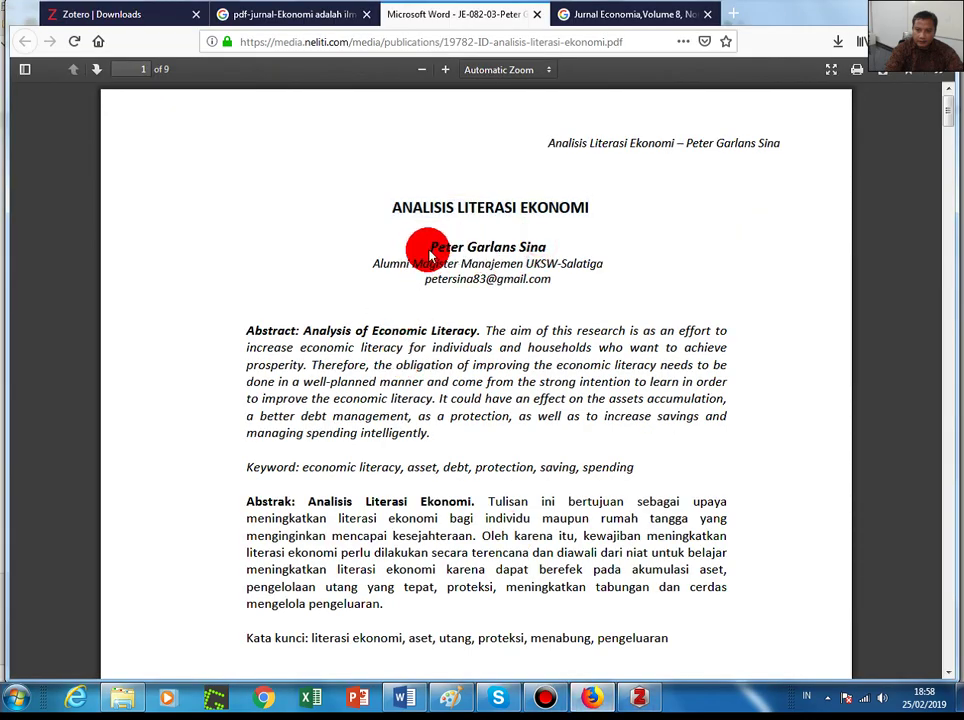
{"action": "left_click_drag", "start_coordinate": [430, 246], "coordinate": [535, 244]}
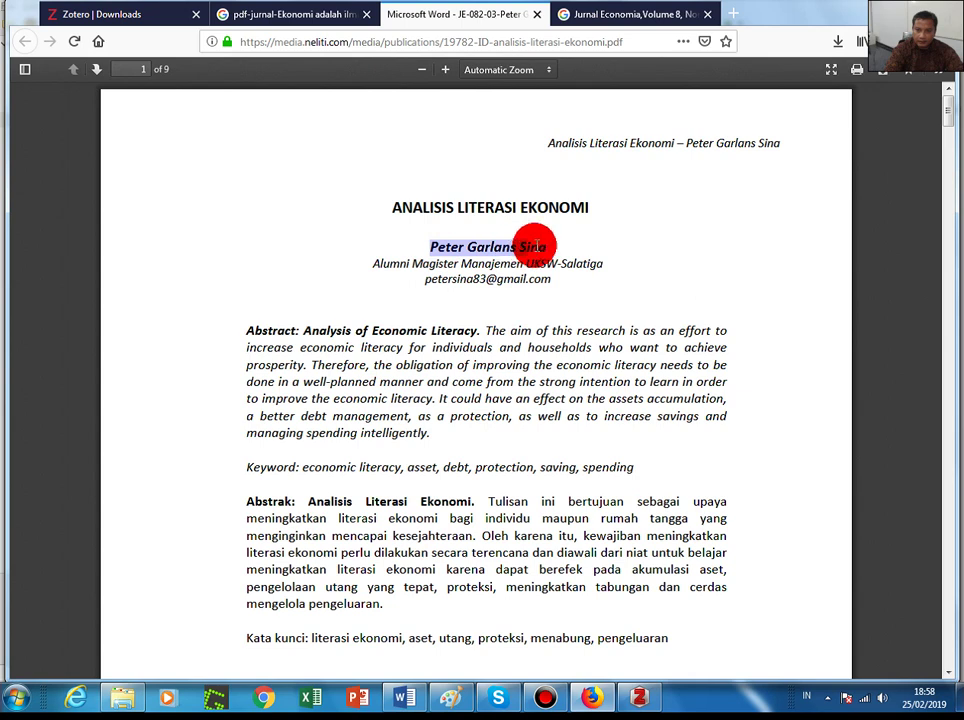
{"action": "right_click", "coordinate": [533, 244]}
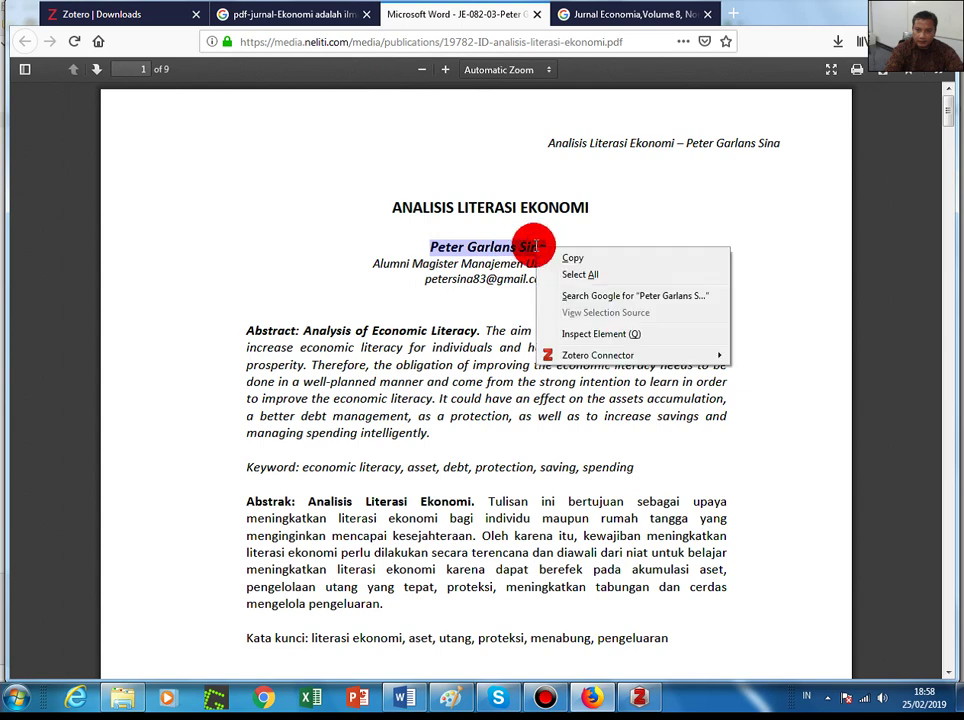
{"action": "left_click", "coordinate": [560, 257]}
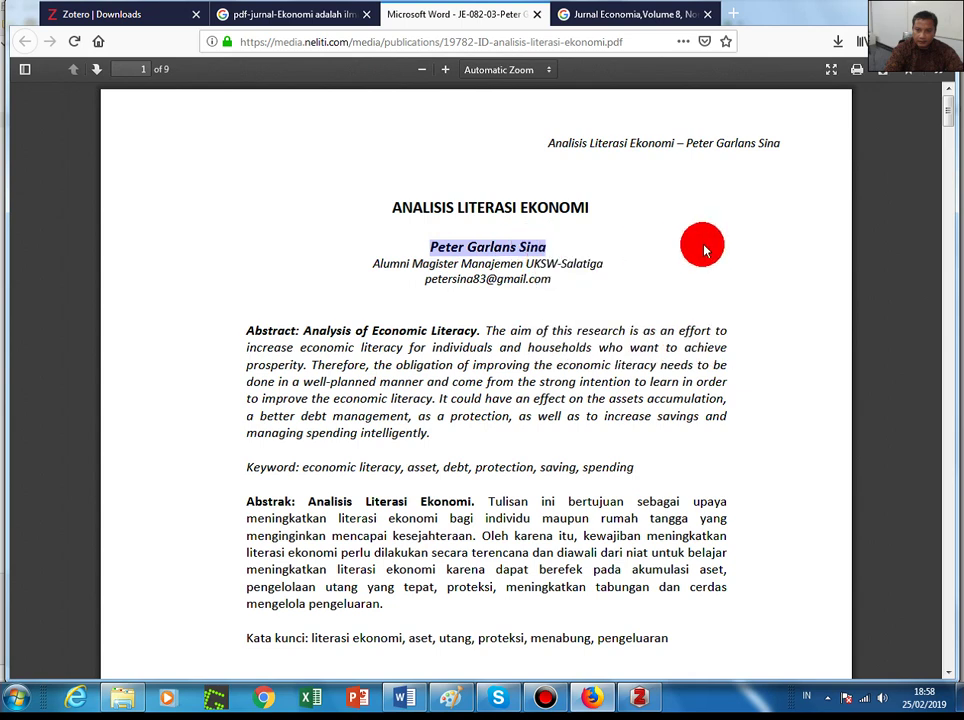
- Switch back to Zotero and enter the author's last name and first names in the item's Author field
{"action": "left_click", "coordinate": [640, 698]}
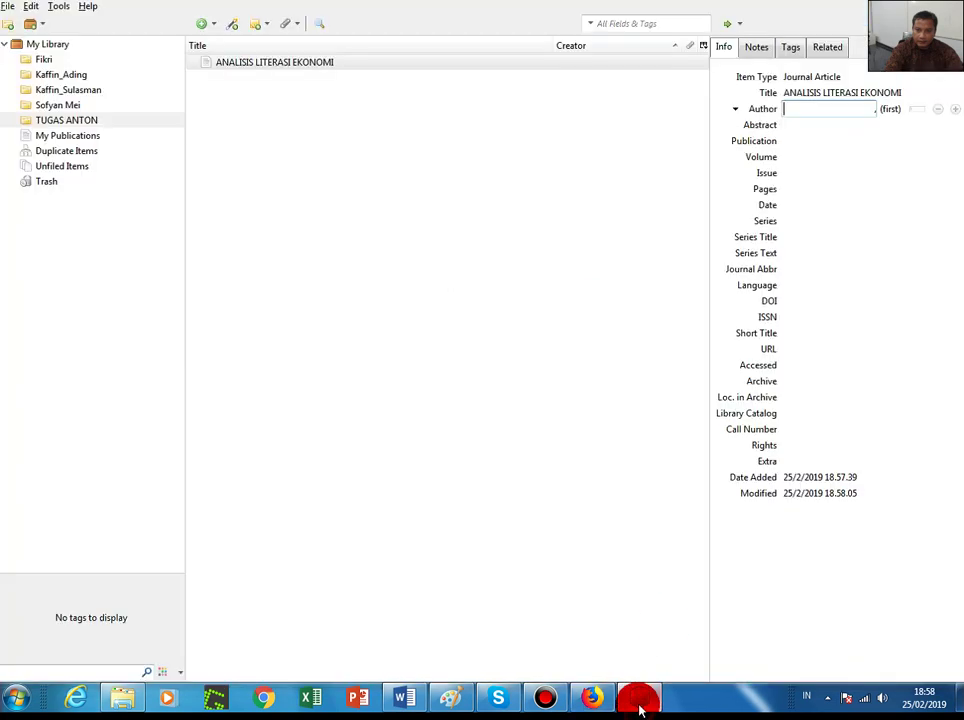
{"action": "left_click", "coordinate": [617, 209]}
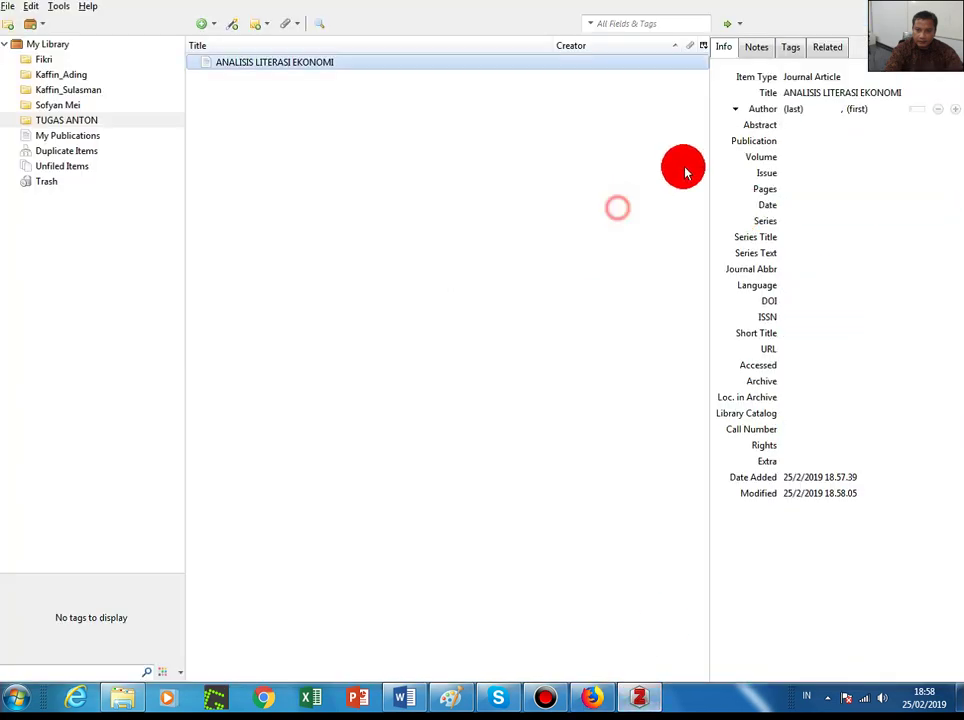
{"action": "left_click", "coordinate": [795, 112]}
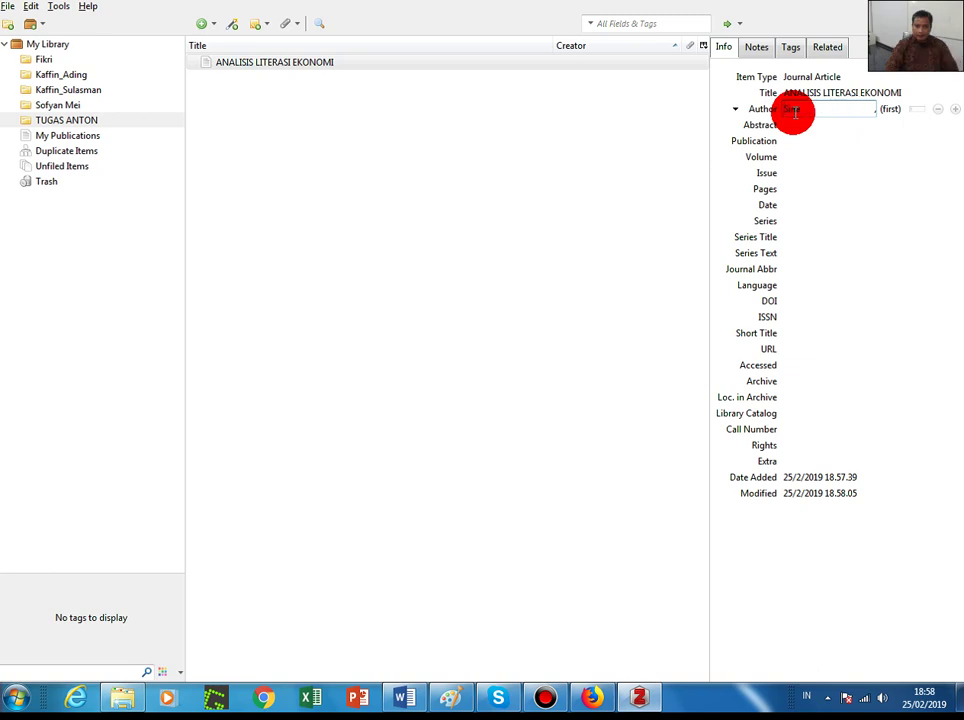
{"action": "left_click", "coordinate": [890, 110]}
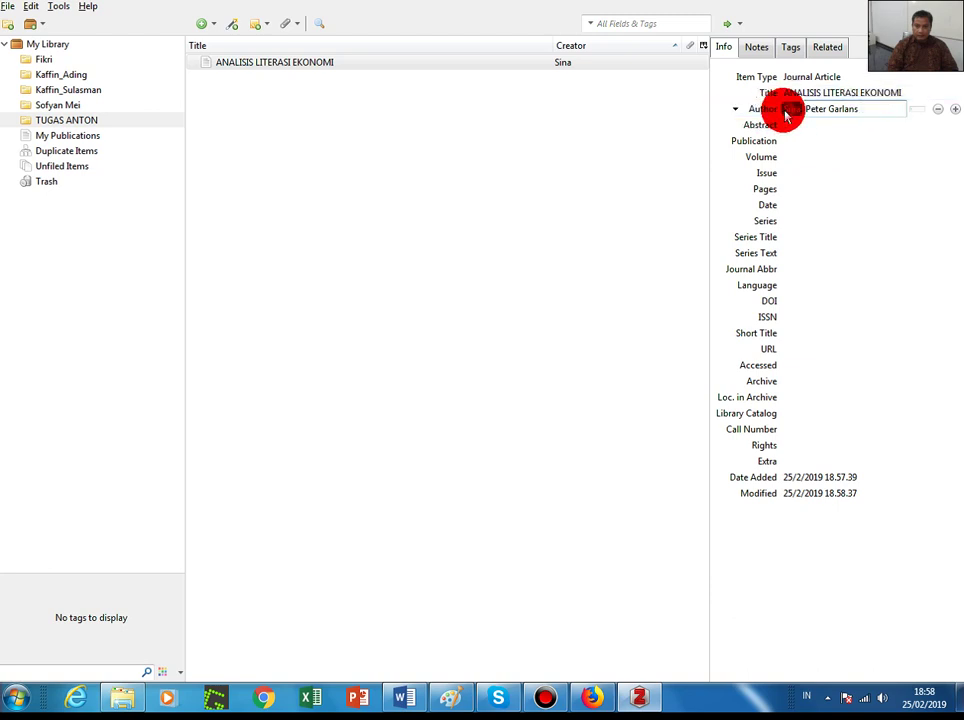
{"action": "left_click", "coordinate": [790, 110]}
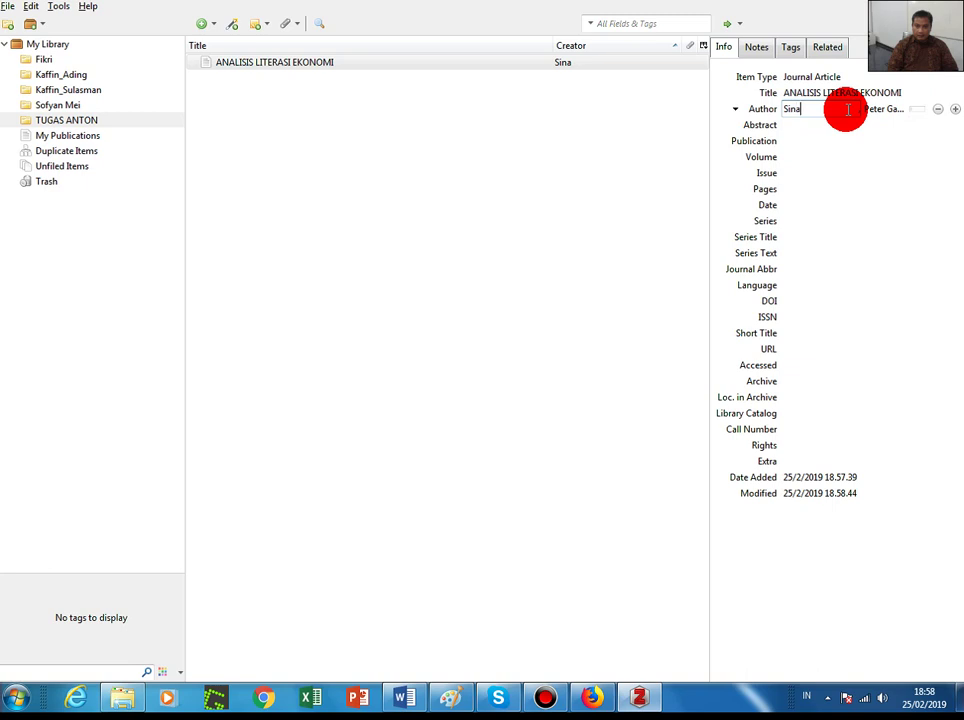
{"action": "left_click", "coordinate": [848, 111]}
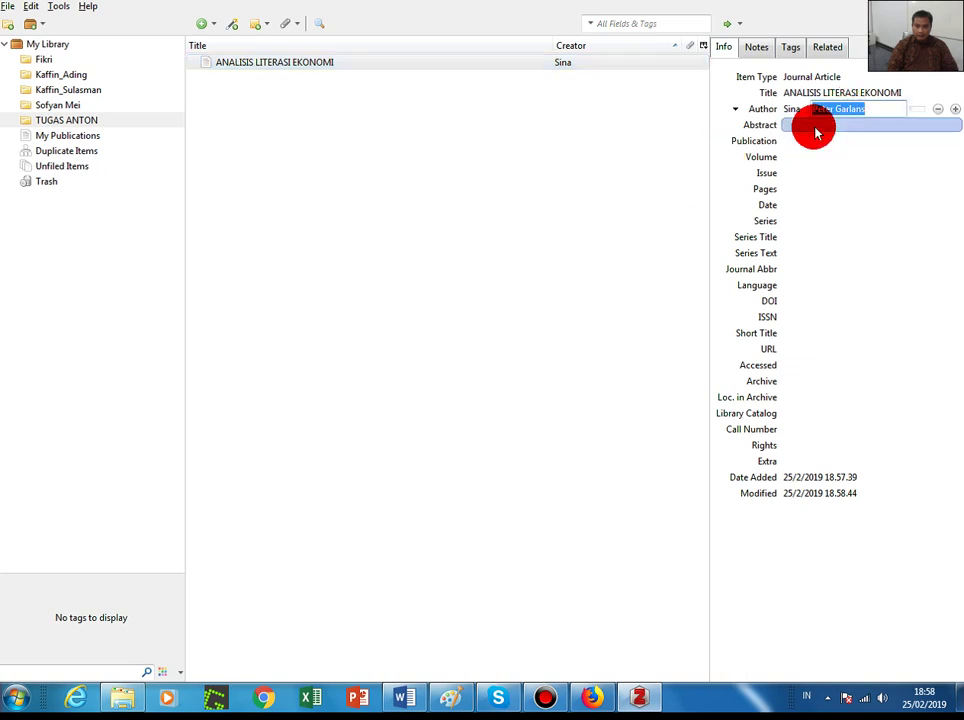
{"action": "left_click", "coordinate": [583, 148]}
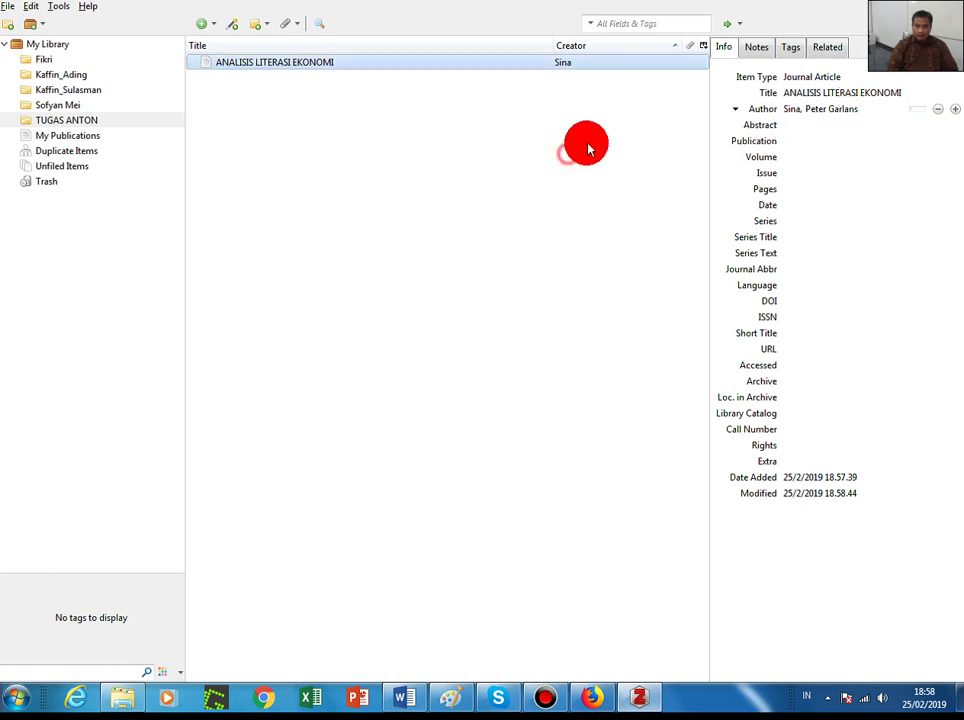
- Copy "Jurnal Economia" from the second page's header in the Firefox PDF and paste it into the Zotero item's Publication field
{"action": "left_click", "coordinate": [800, 142]}
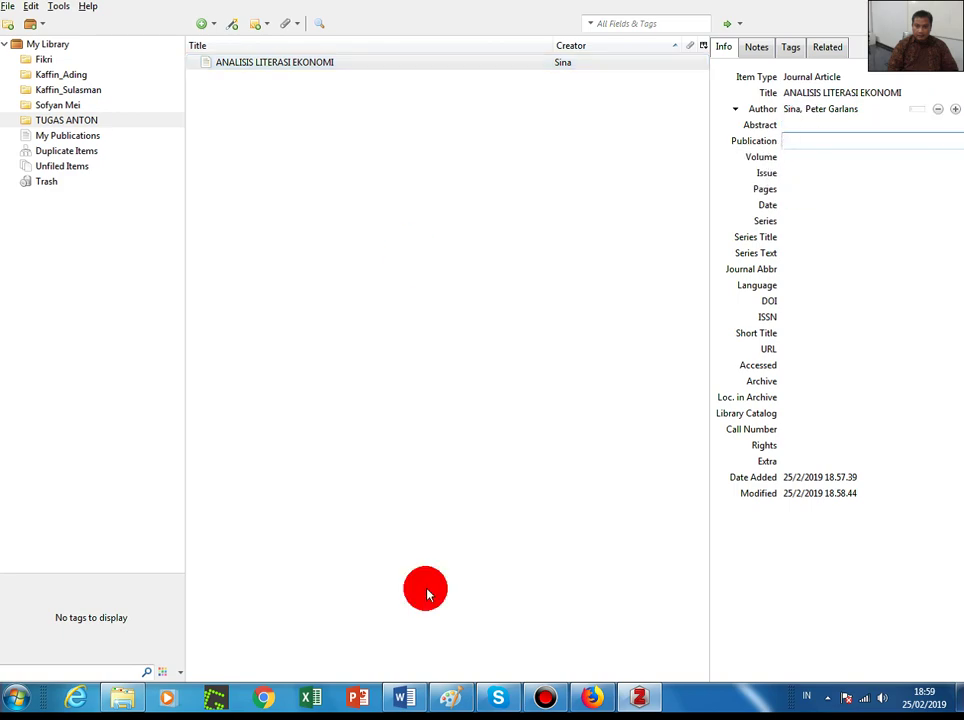
{"action": "left_click", "coordinate": [591, 698]}
{"action": "scroll", "coordinate": [631, 328], "scroll_direction": "down", "scroll_amount": 8}
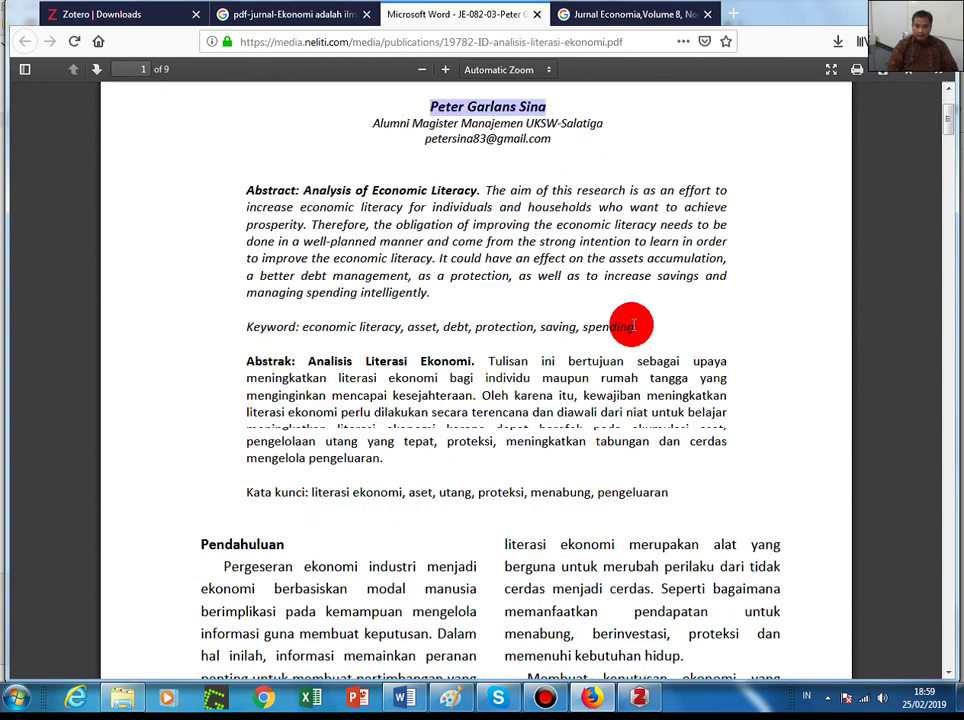
{"action": "scroll", "coordinate": [639, 315], "scroll_direction": "down", "scroll_amount": 5}
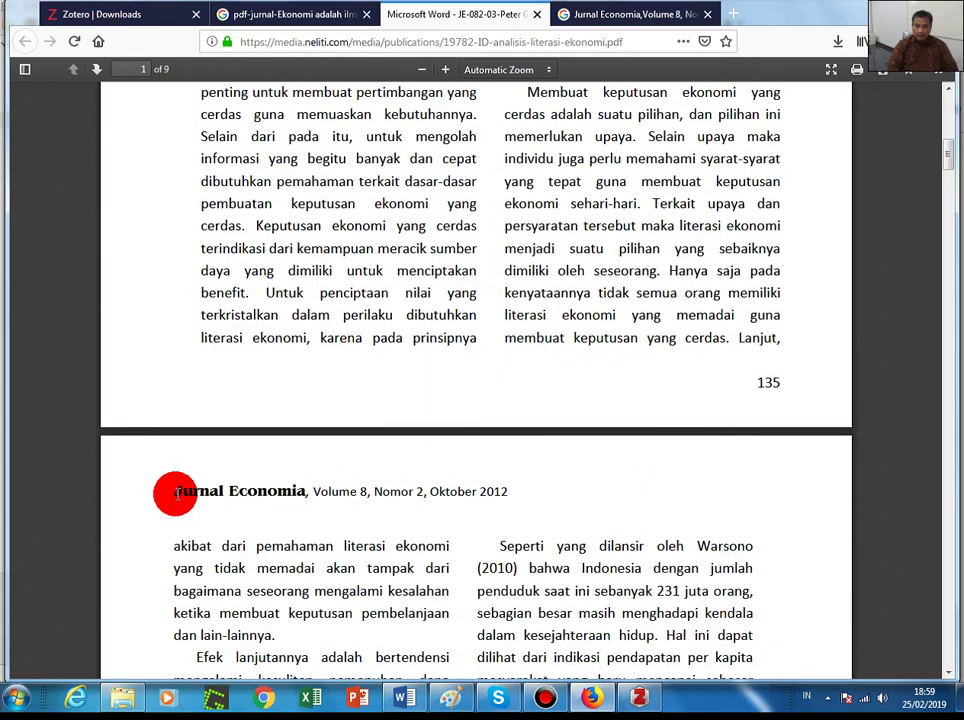
{"action": "left_click_drag", "start_coordinate": [186, 492], "coordinate": [302, 492]}
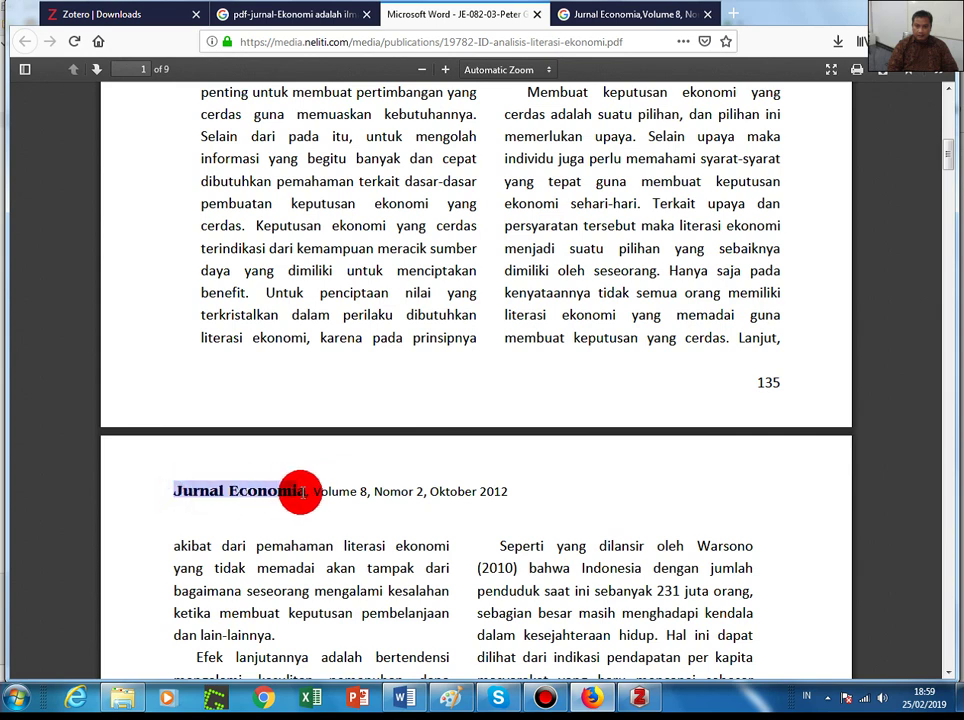
{"action": "right_click", "coordinate": [290, 492]}
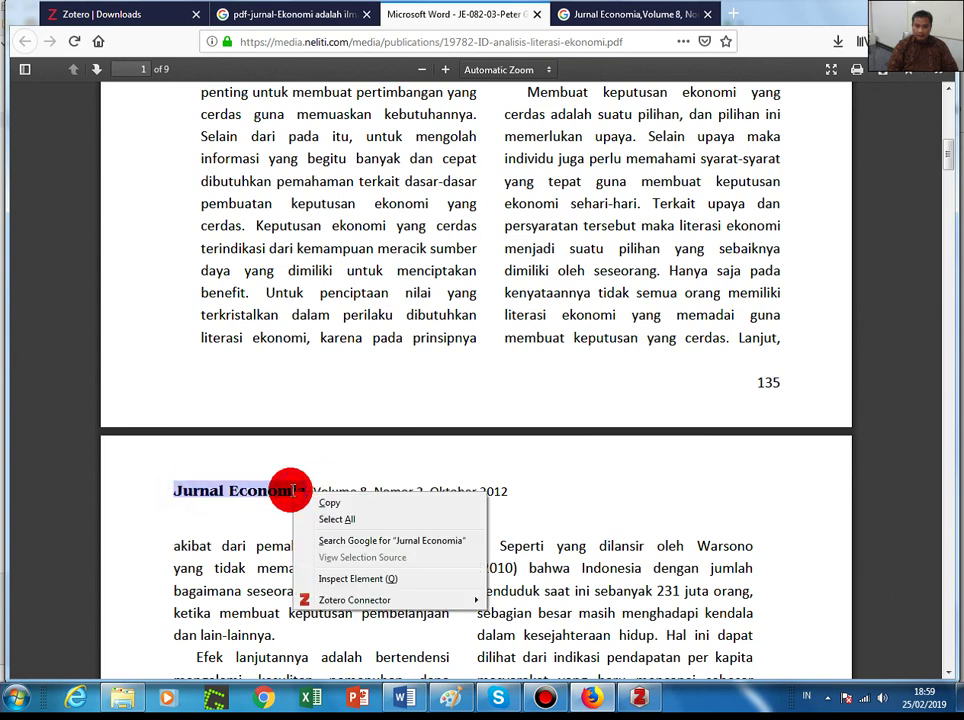
{"action": "left_click", "coordinate": [324, 505]}
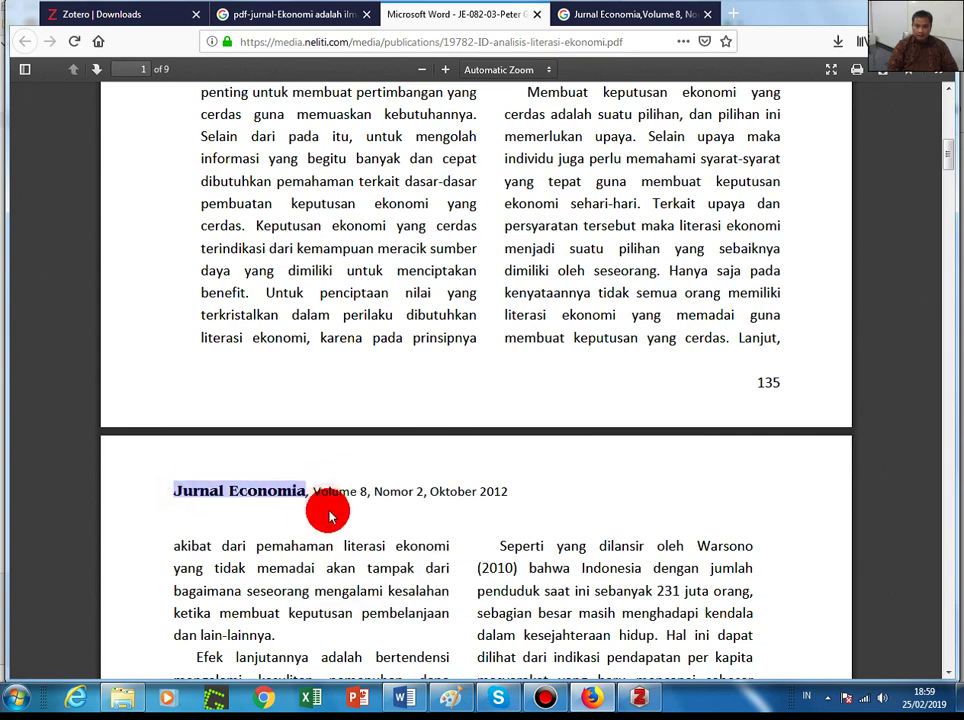
{"action": "left_click", "coordinate": [640, 694]}
{"action": "right_click", "coordinate": [835, 143]}
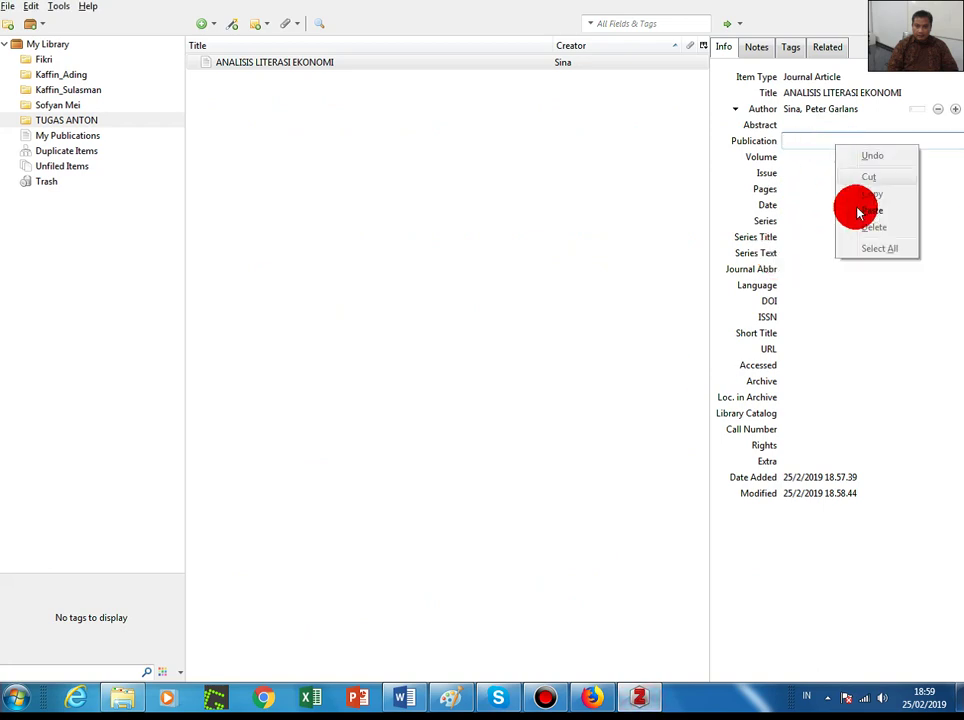
{"action": "left_click", "coordinate": [866, 208]}
- Check the journal header in the Firefox PDF and set the Zotero item's Volume to 8, Issue to 2 and Date to "Oktober 2012"
{"action": "left_click", "coordinate": [811, 160]}
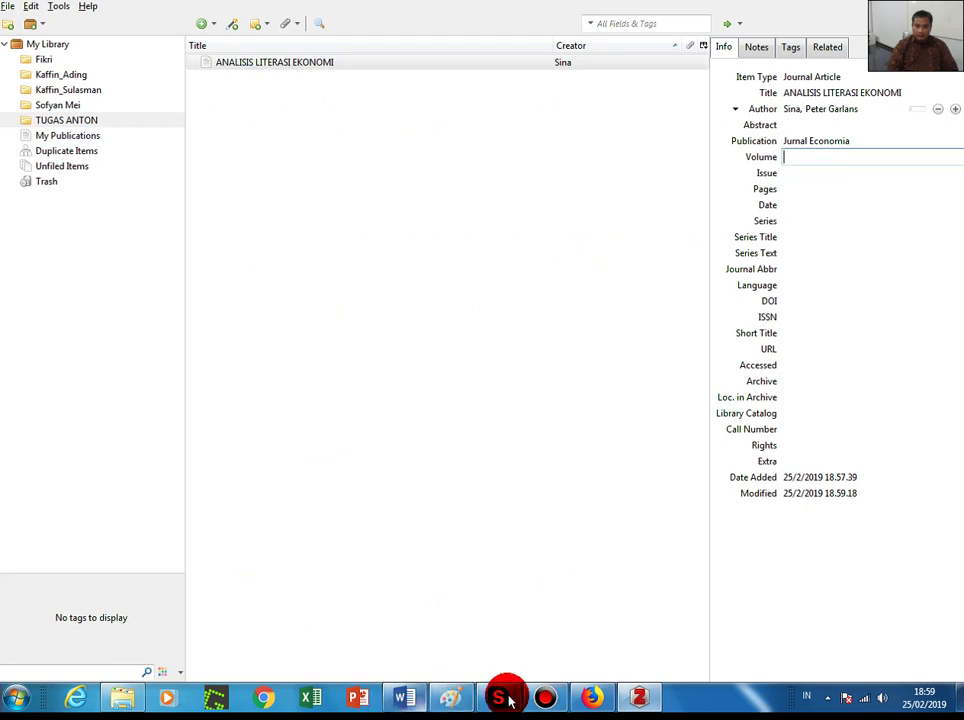
{"action": "left_click", "coordinate": [592, 697]}
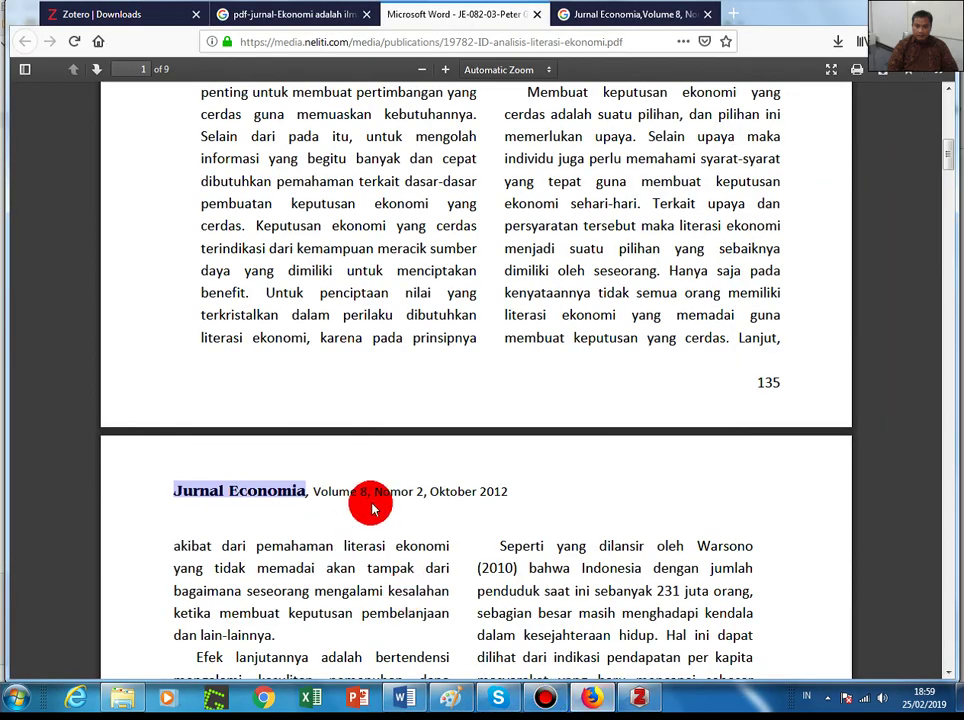
{"action": "left_click", "coordinate": [637, 695]}
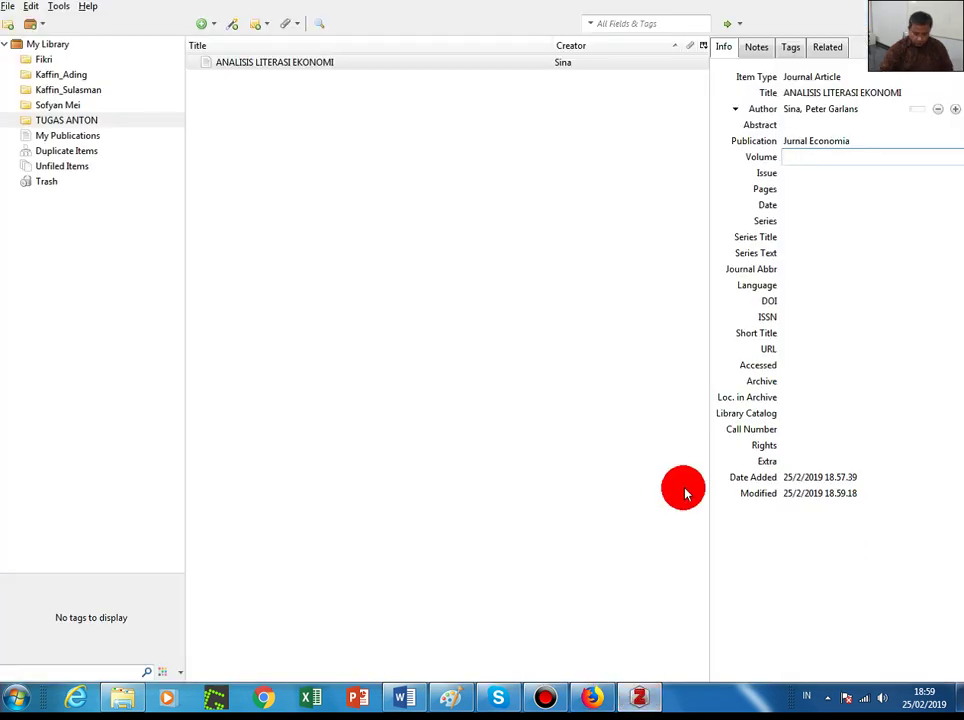
{"action": "left_click", "coordinate": [828, 176]}
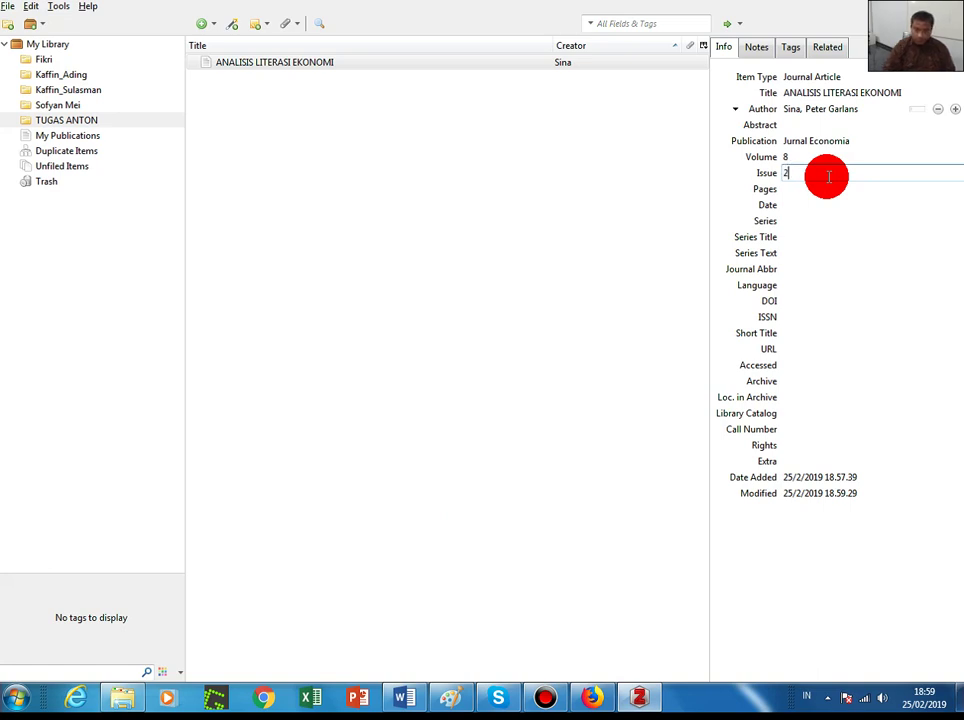
{"action": "left_click", "coordinate": [824, 194]}
{"action": "left_click", "coordinate": [818, 206]}
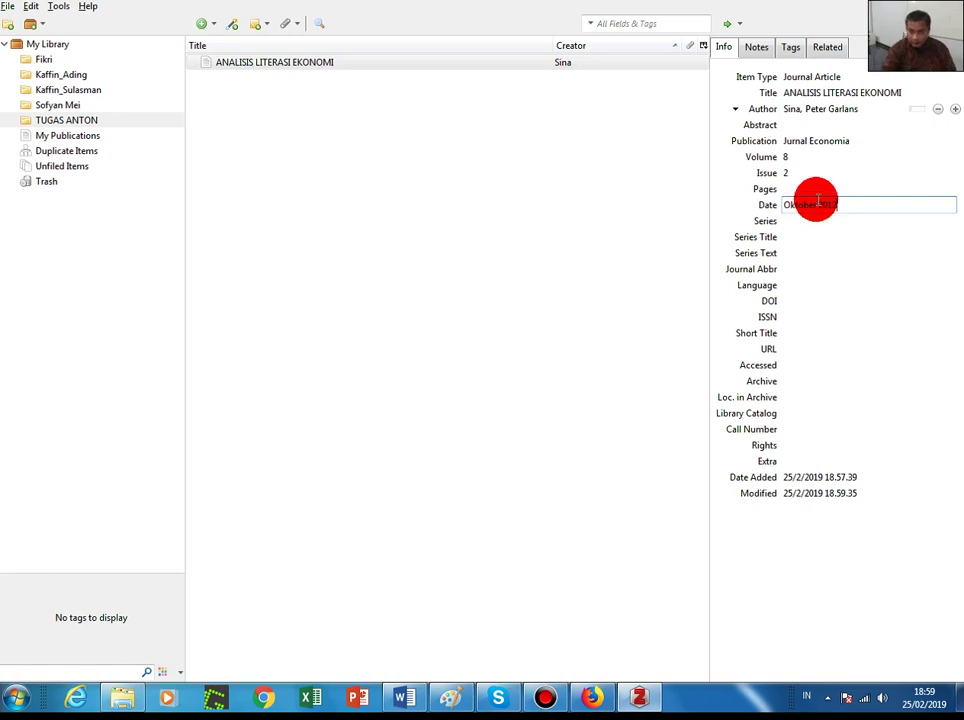
- Look up the article's first and last page numbers in the Firefox PDF and set the Zotero item's Pages to 135-143
{"action": "left_click", "coordinate": [822, 189]}
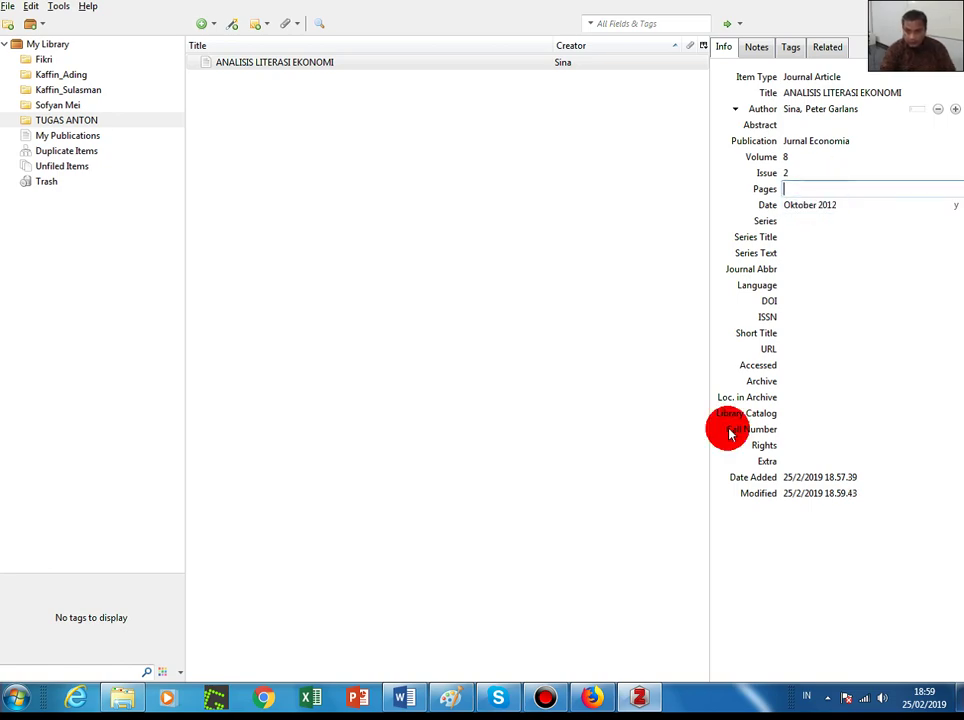
{"action": "left_click", "coordinate": [592, 697]}
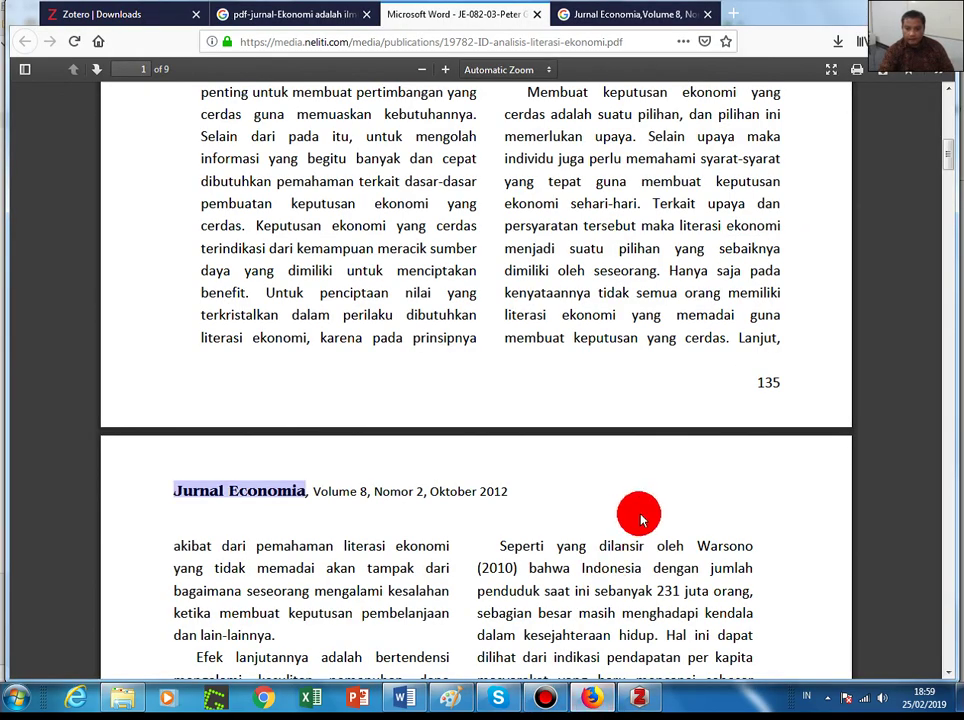
{"action": "scroll", "coordinate": [650, 510], "scroll_direction": "up", "scroll_amount": 10}
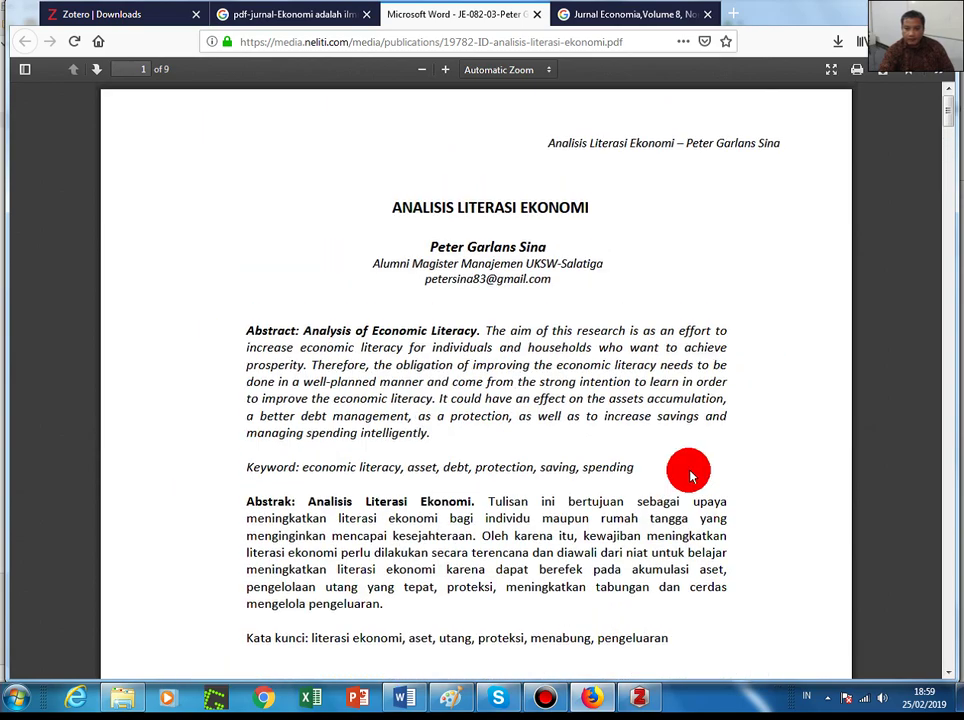
{"action": "scroll", "coordinate": [690, 477], "scroll_direction": "down", "scroll_amount": 10}
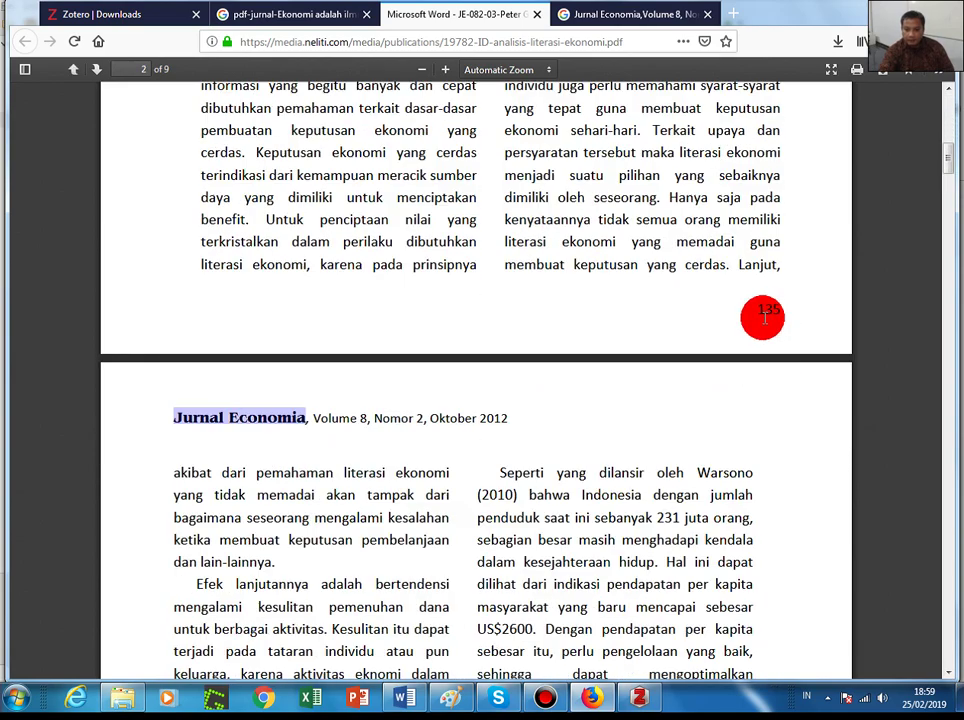
{"action": "left_click", "coordinate": [763, 317]}
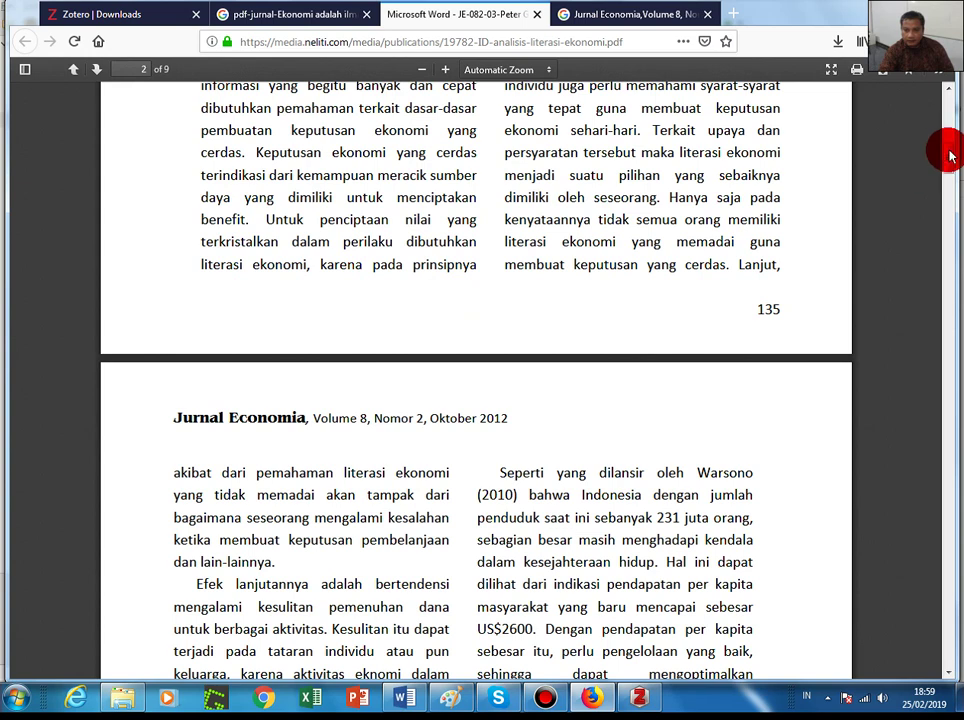
{"action": "left_click_drag", "start_coordinate": [950, 155], "coordinate": [945, 677]}
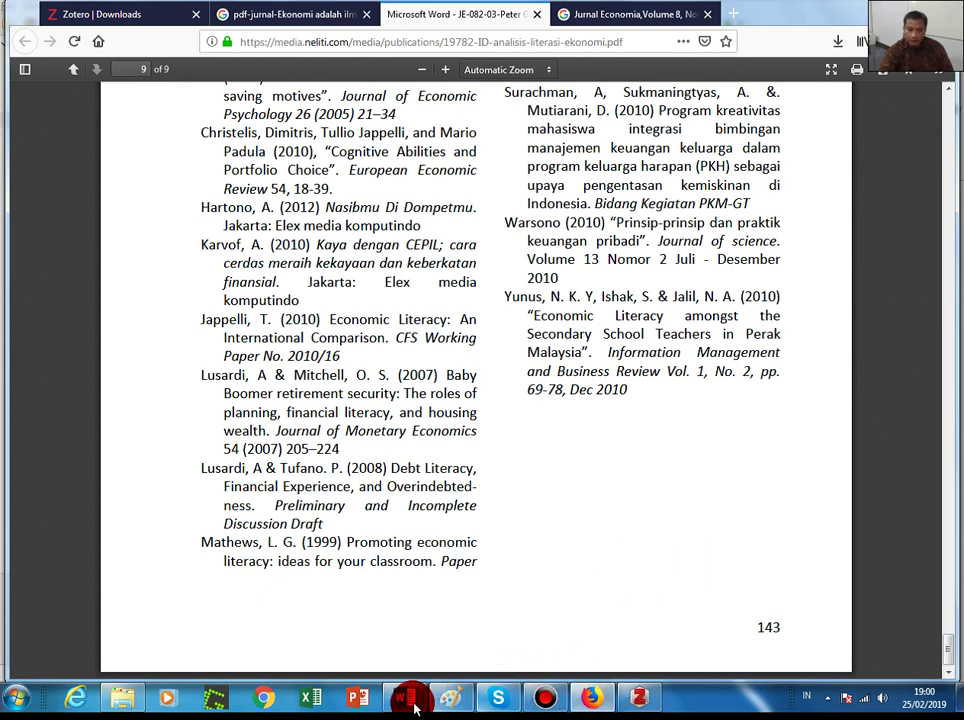
{"action": "left_click", "coordinate": [639, 699]}
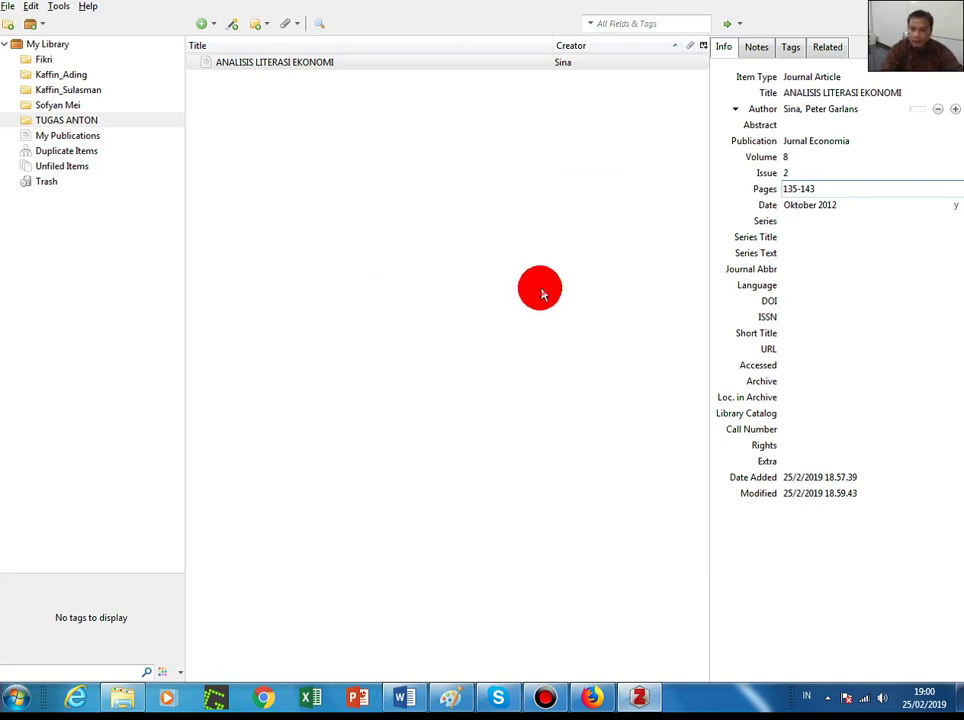
{"action": "left_click", "coordinate": [542, 294]}
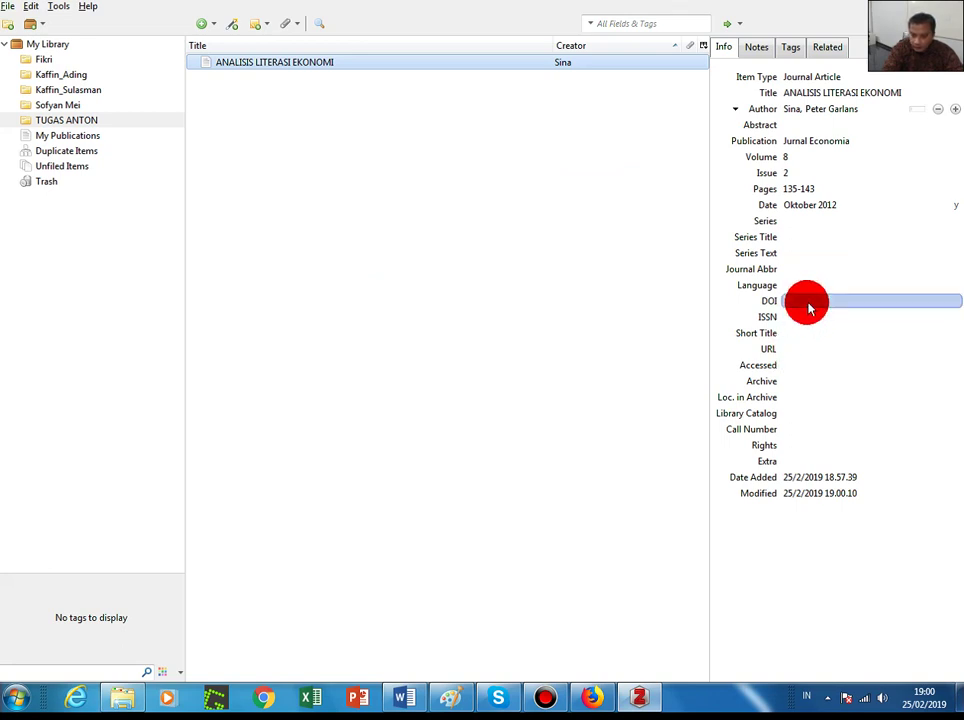
- Switch to Word, place the insertion point after "tidak terbatas.", and compare the Zotero add-in tools with the picture in Paint
{"action": "left_click", "coordinate": [403, 697]}
{"action": "left_click", "coordinate": [607, 400]}
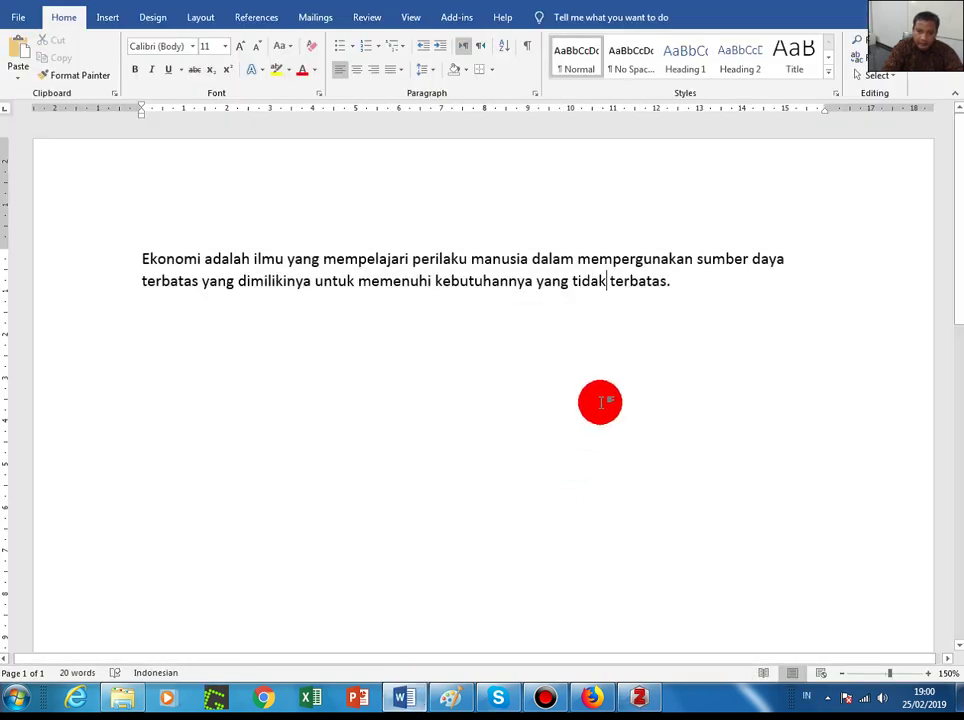
{"action": "left_click", "coordinate": [671, 282]}
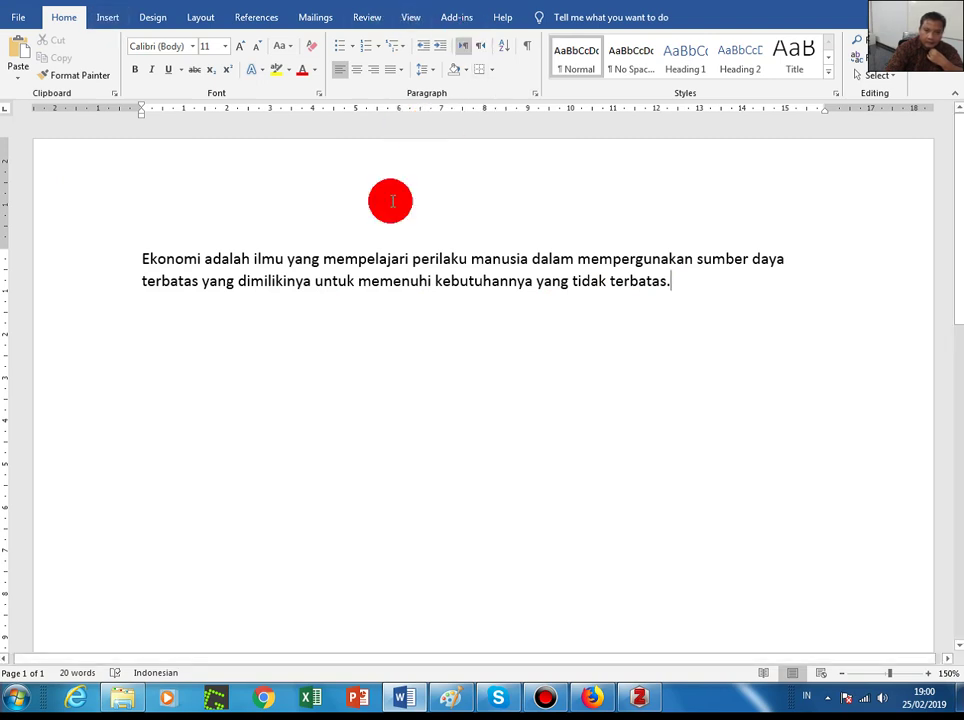
{"action": "left_click", "coordinate": [458, 19]}
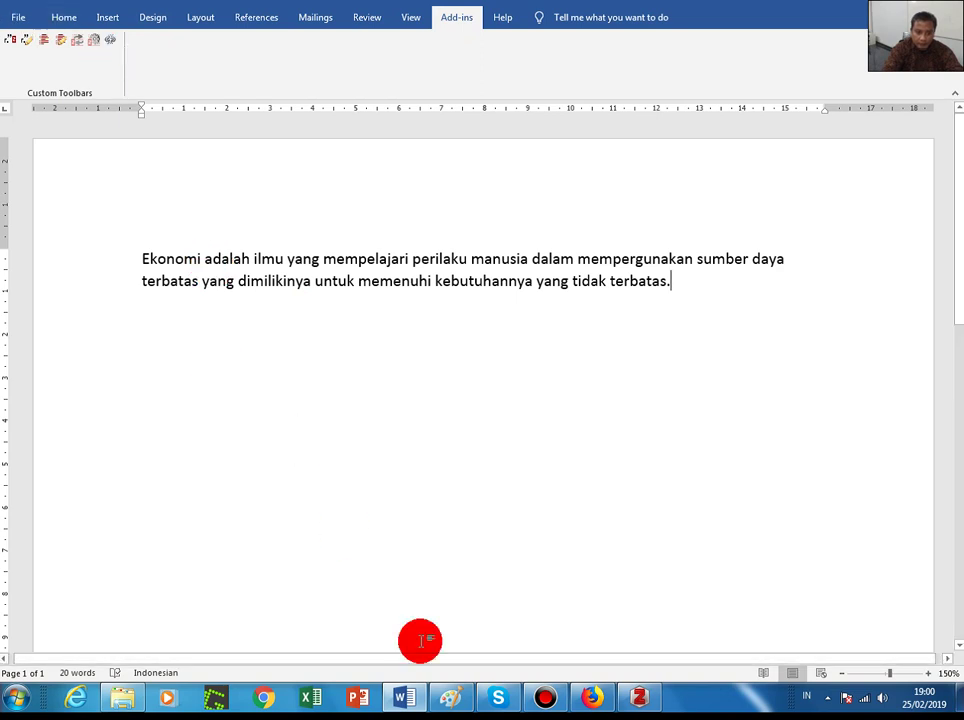
{"action": "left_click", "coordinate": [452, 697]}
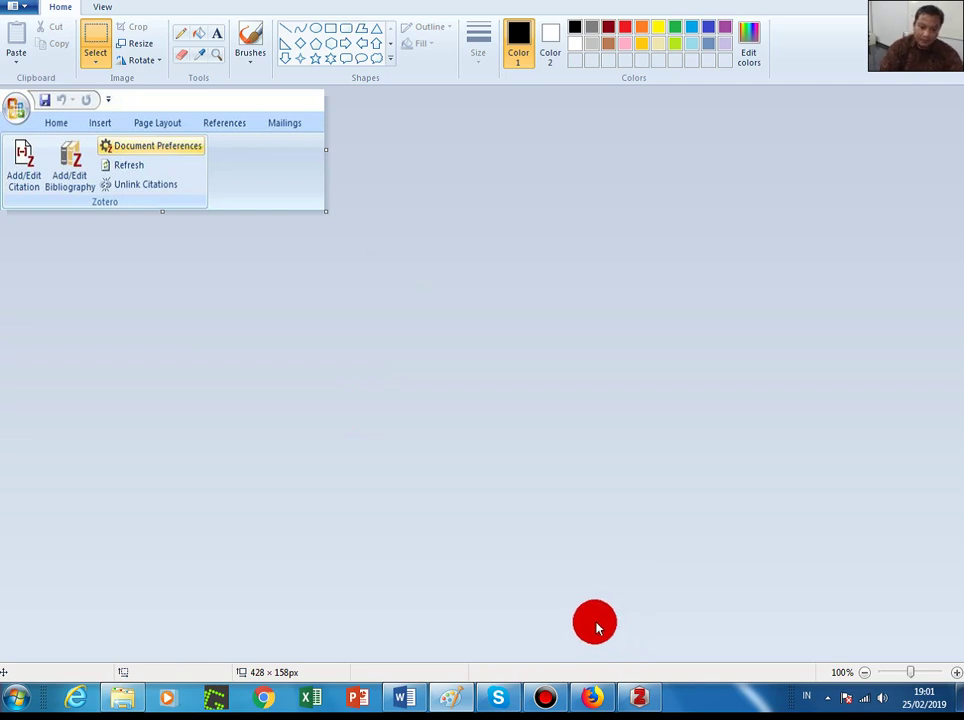
{"action": "left_click", "coordinate": [405, 697]}
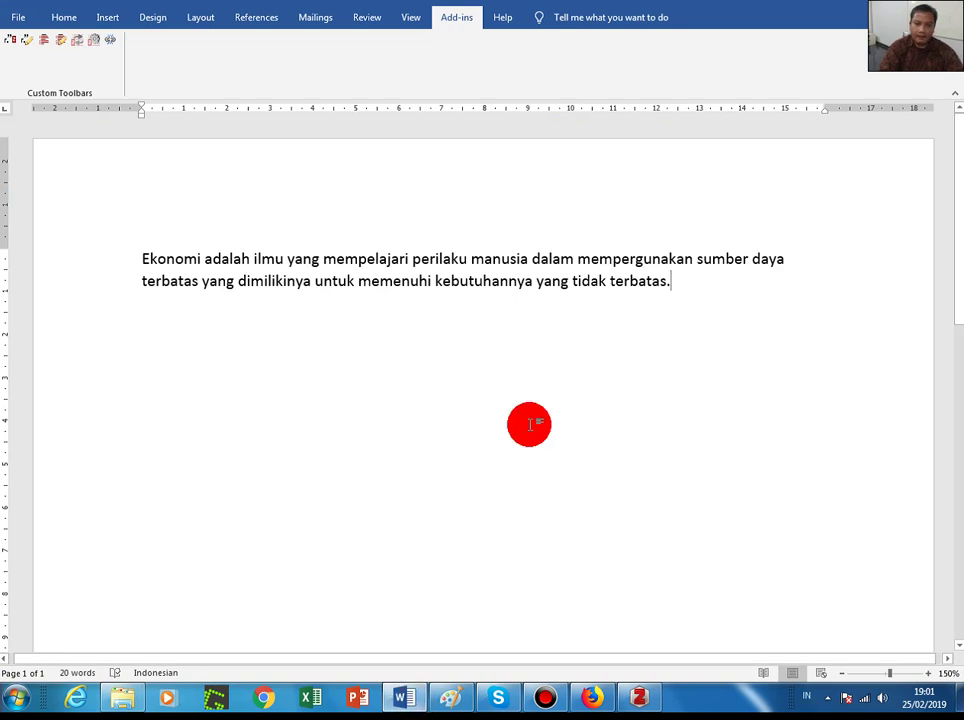
- Start a Zotero citation and set the document's style to Chicago Manual of Style 17th edition (full note), with citations displayed as footnotes
{"action": "left_click", "coordinate": [12, 40]}
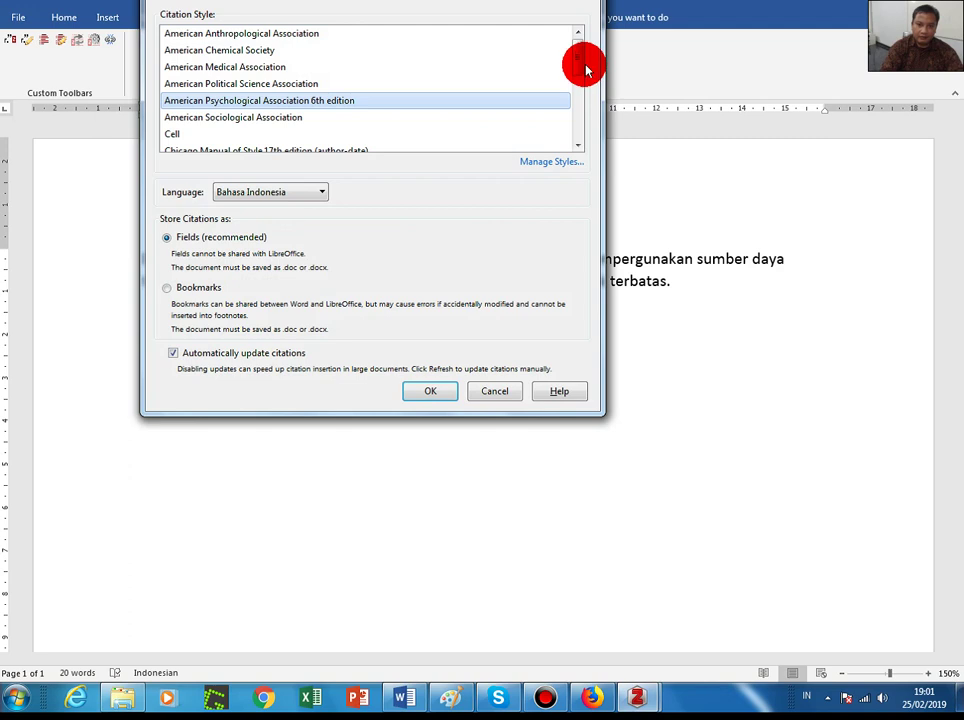
{"action": "left_click_drag", "start_coordinate": [585, 88], "coordinate": [585, 142]}
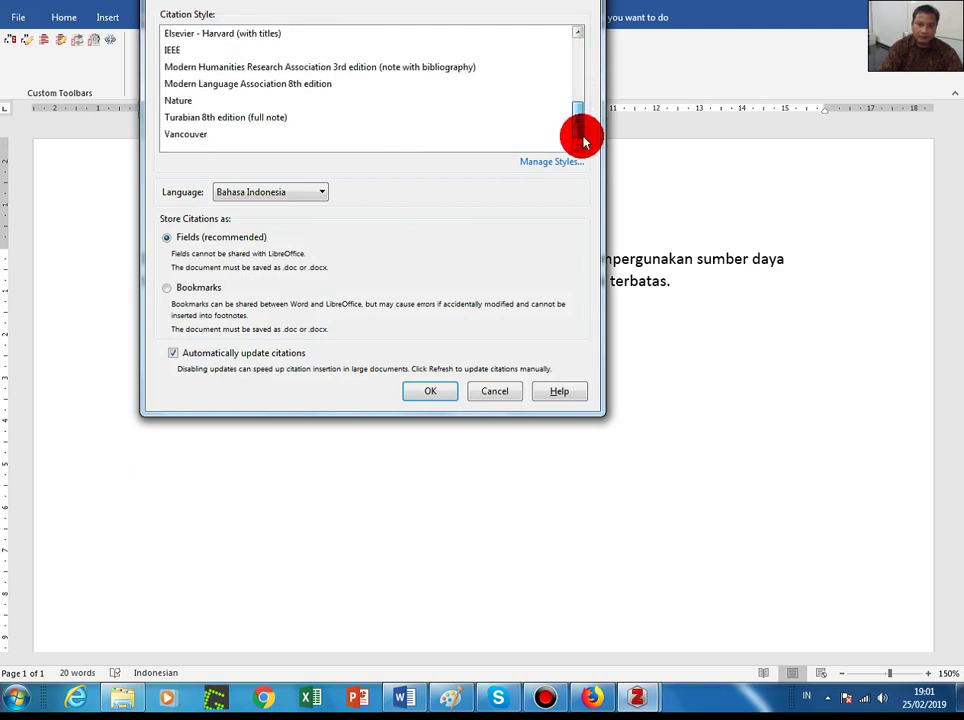
{"action": "left_click", "coordinate": [250, 120]}
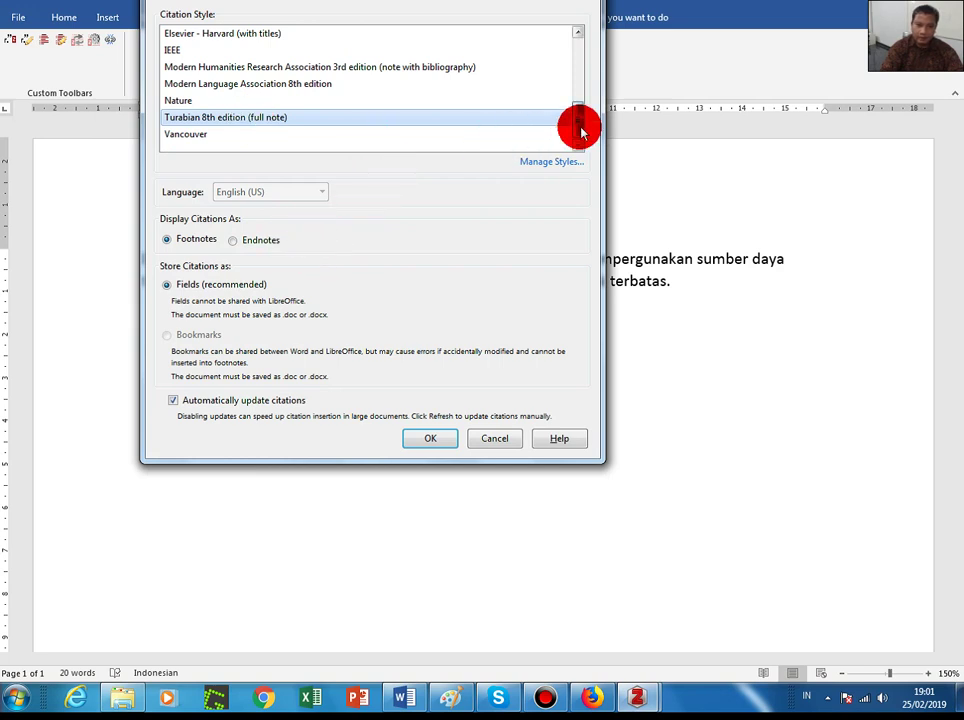
{"action": "left_click_drag", "start_coordinate": [580, 130], "coordinate": [584, 90]}
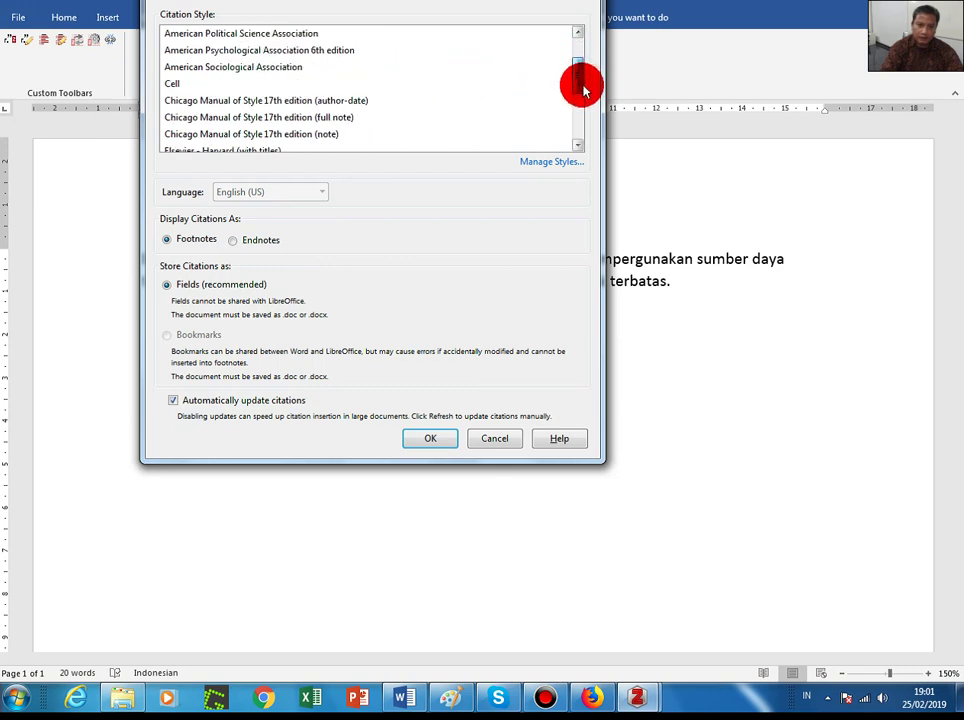
{"action": "left_click_drag", "start_coordinate": [584, 90], "coordinate": [283, 120]}
{"action": "left_click", "coordinate": [283, 118]}
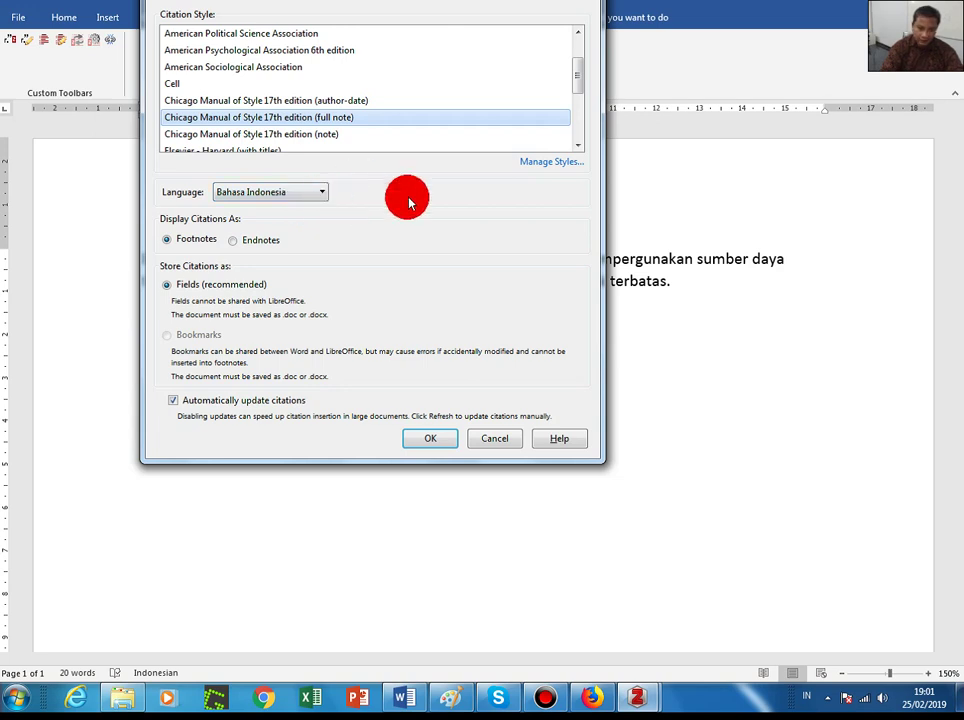
{"action": "left_click", "coordinate": [430, 441]}
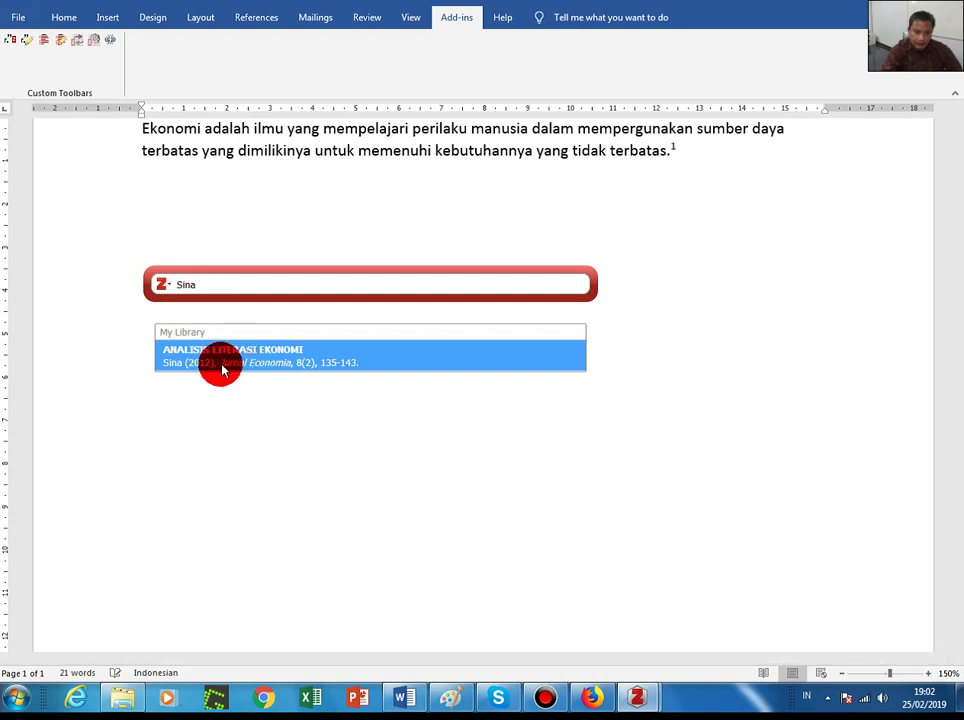
- Cite the library item "ANALISIS LITERASI EKONOMI" (2012) in the footnote at the end of the sentence
{"action": "left_click", "coordinate": [251, 362]}
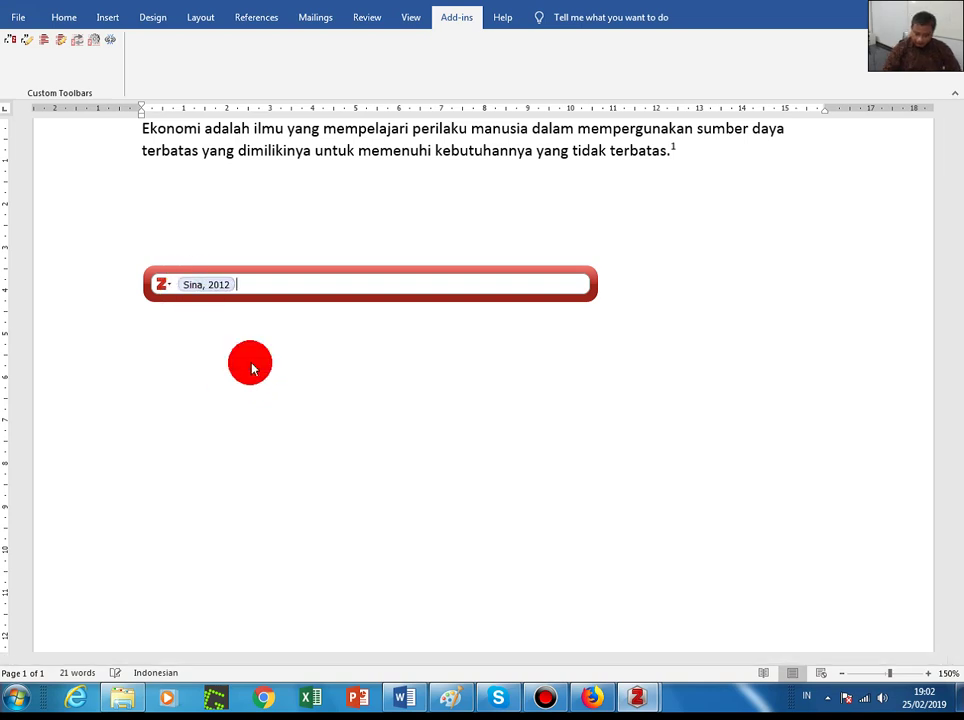
{"action": "key", "text": "Return"}
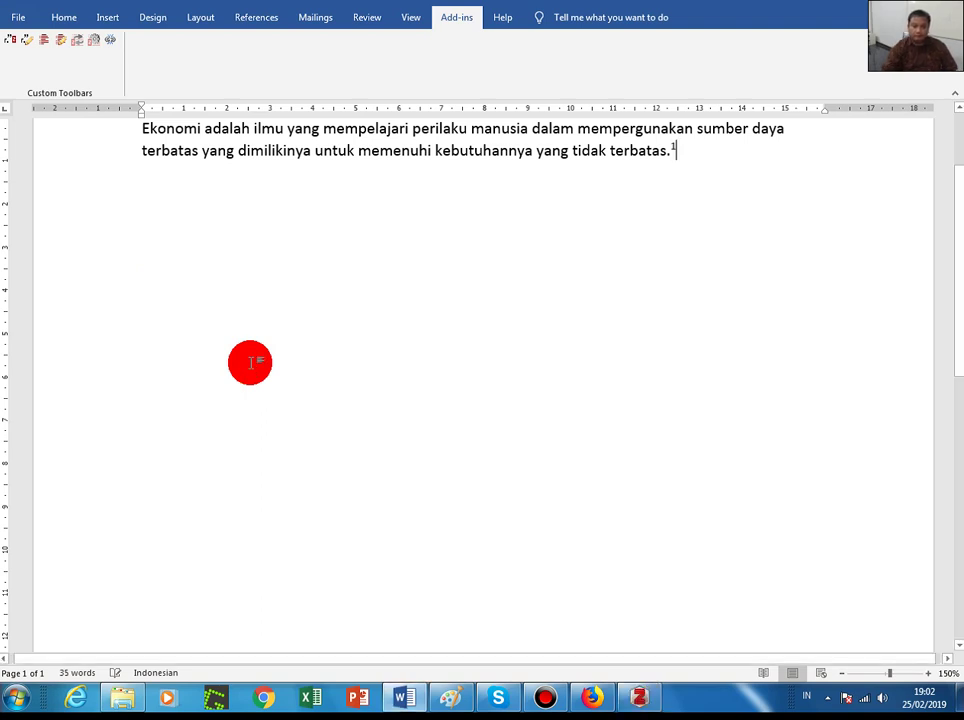
- Examine the generated footnote at the foot of the page and its reference mark in the text
{"action": "scroll", "coordinate": [251, 362], "scroll_direction": "down", "scroll_amount": 10}
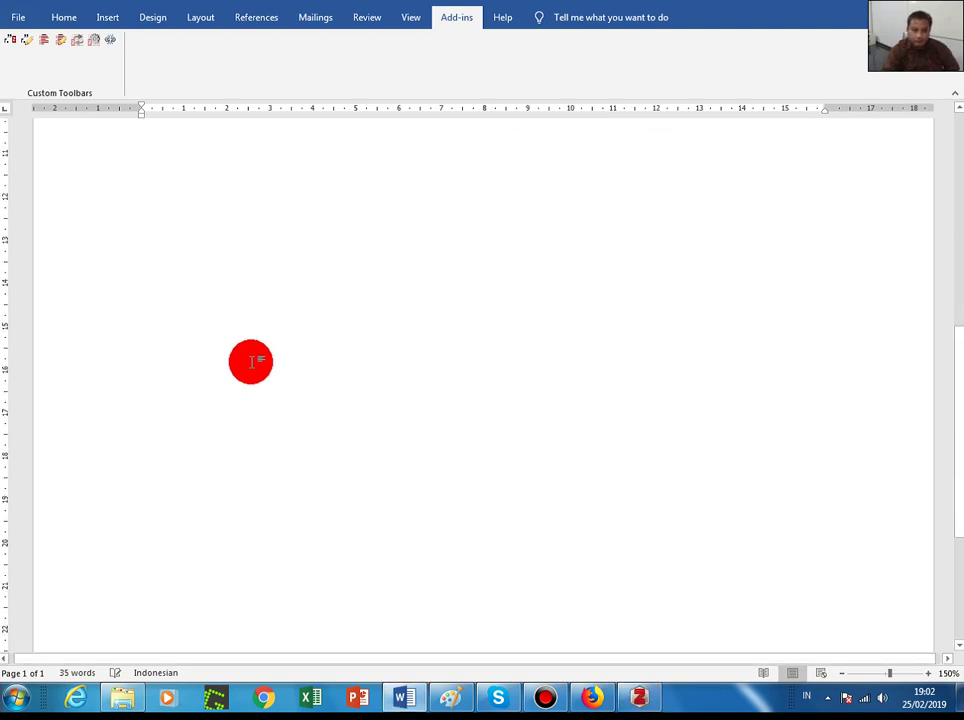
{"action": "scroll", "coordinate": [251, 362], "scroll_direction": "down", "scroll_amount": 1}
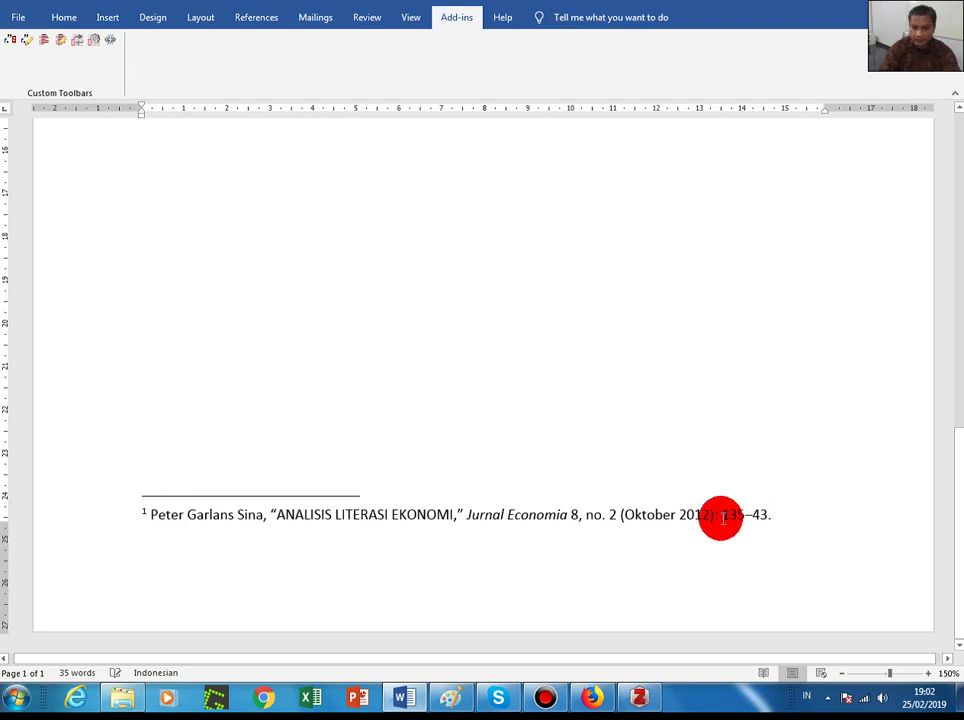
{"action": "scroll", "coordinate": [667, 522], "scroll_direction": "up", "scroll_amount": 5}
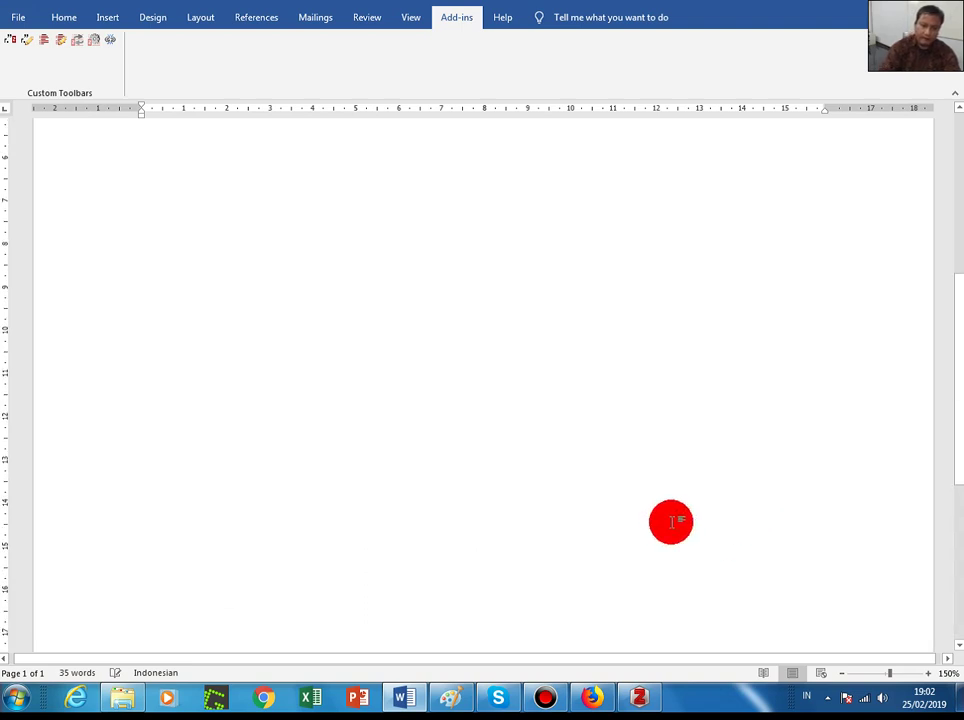
{"action": "scroll", "coordinate": [671, 521], "scroll_direction": "up", "scroll_amount": 4}
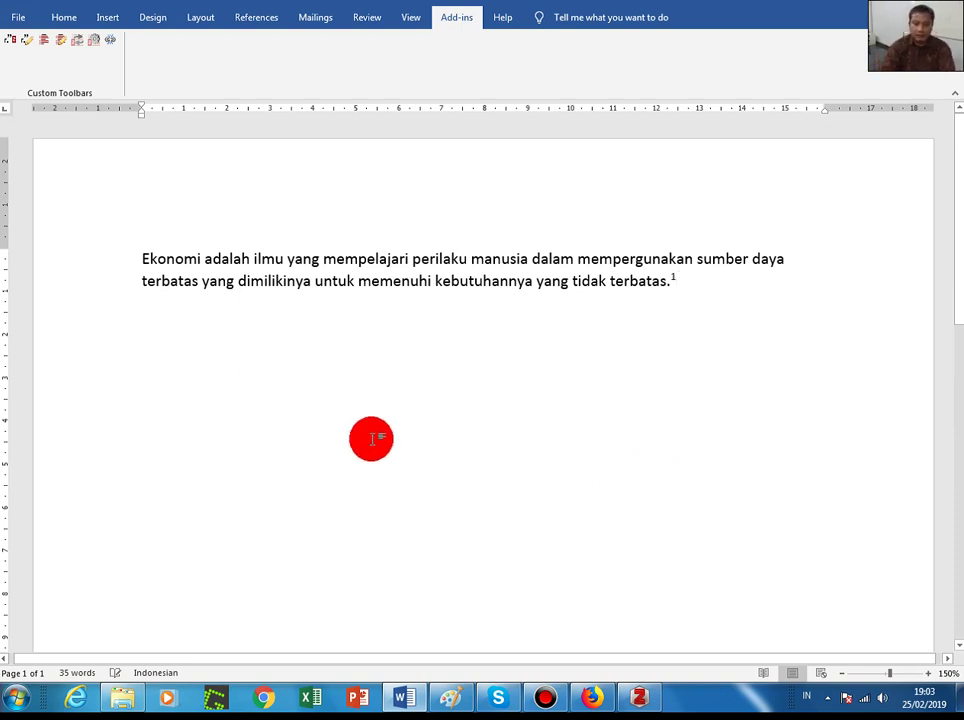
{"action": "scroll", "coordinate": [372, 439], "scroll_direction": "down", "scroll_amount": 5}
{"action": "scroll", "coordinate": [376, 444], "scroll_direction": "down", "scroll_amount": 6}
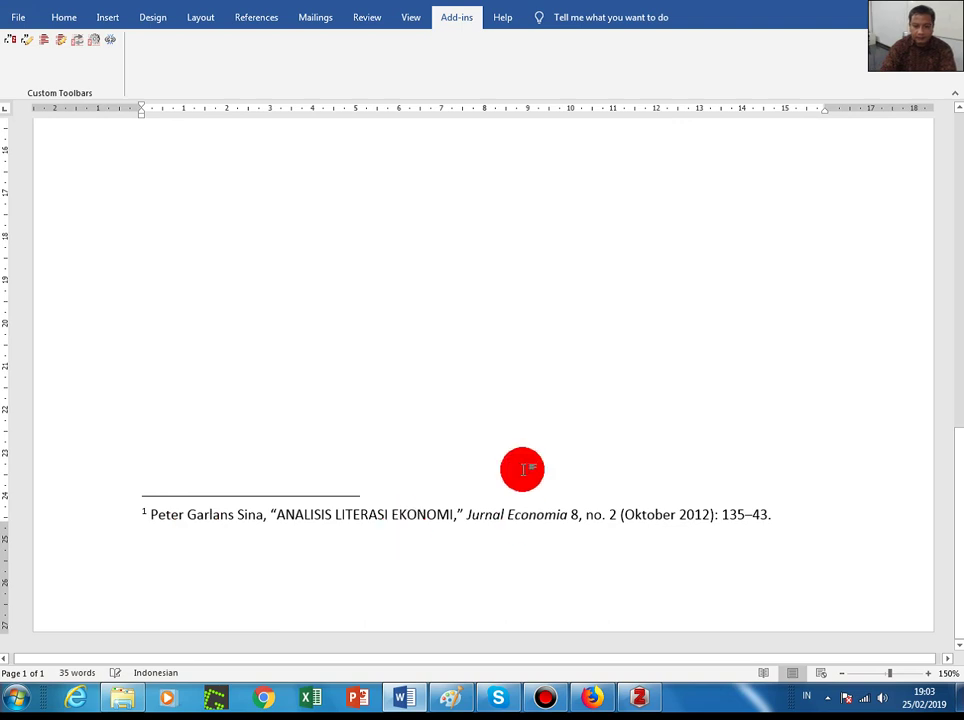
{"action": "scroll", "coordinate": [536, 430], "scroll_direction": "up", "scroll_amount": 3}
{"action": "scroll", "coordinate": [536, 430], "scroll_direction": "up", "scroll_amount": 10}
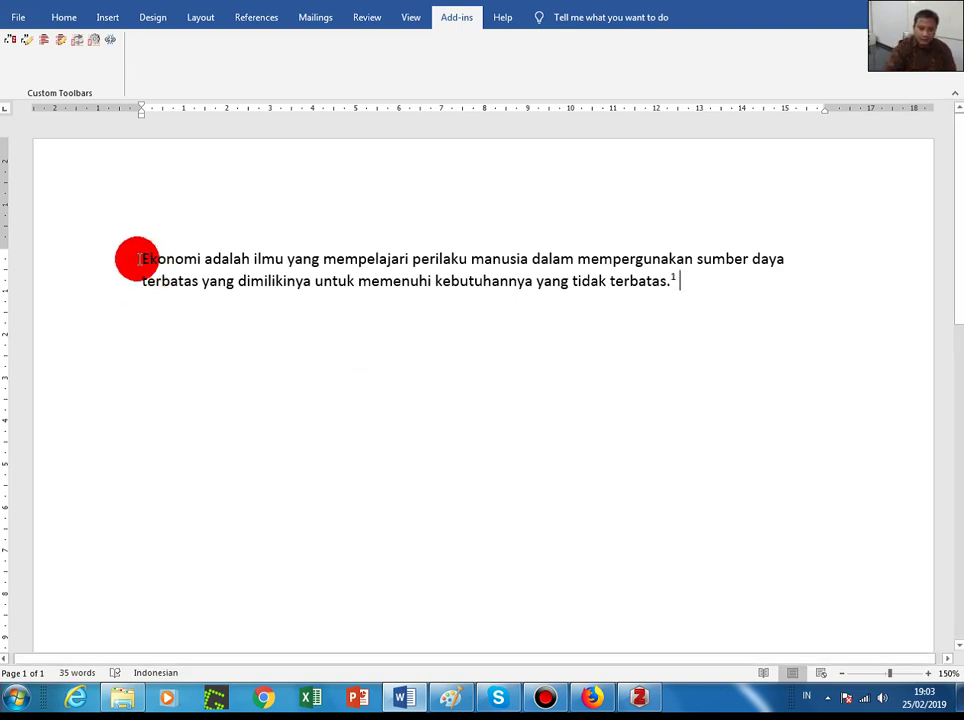
- Paste a copy of the "Ekonomi adalah ilmu" sentence after the footnote mark and justify the paragraph
{"action": "left_click_drag", "start_coordinate": [139, 259], "coordinate": [648, 308]}
{"action": "key", "text": "ctrl+c"}
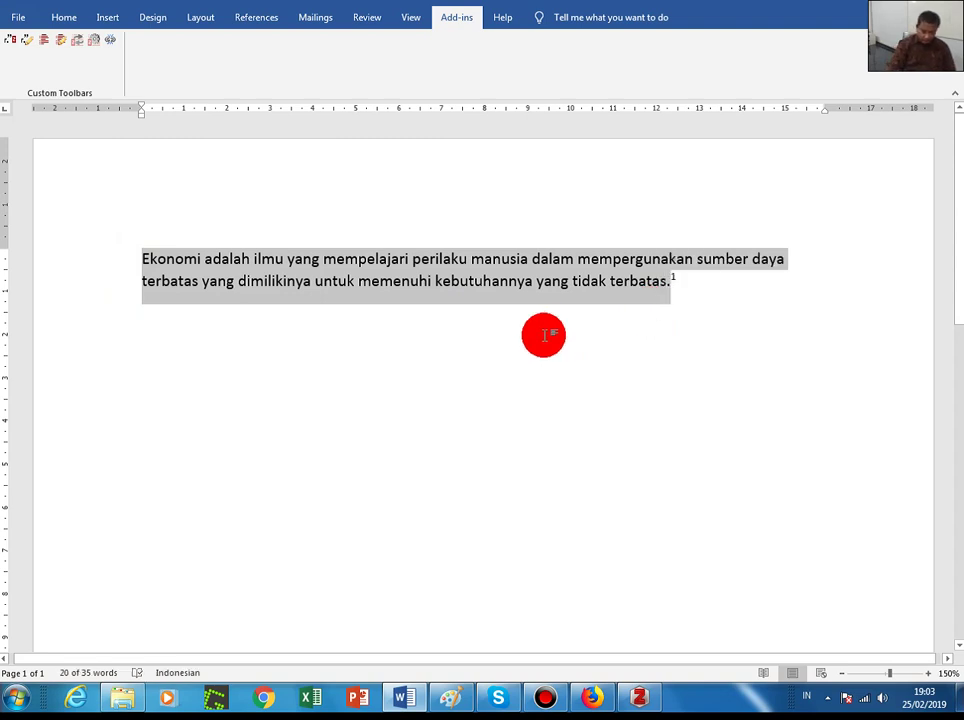
{"action": "key", "text": "End"}
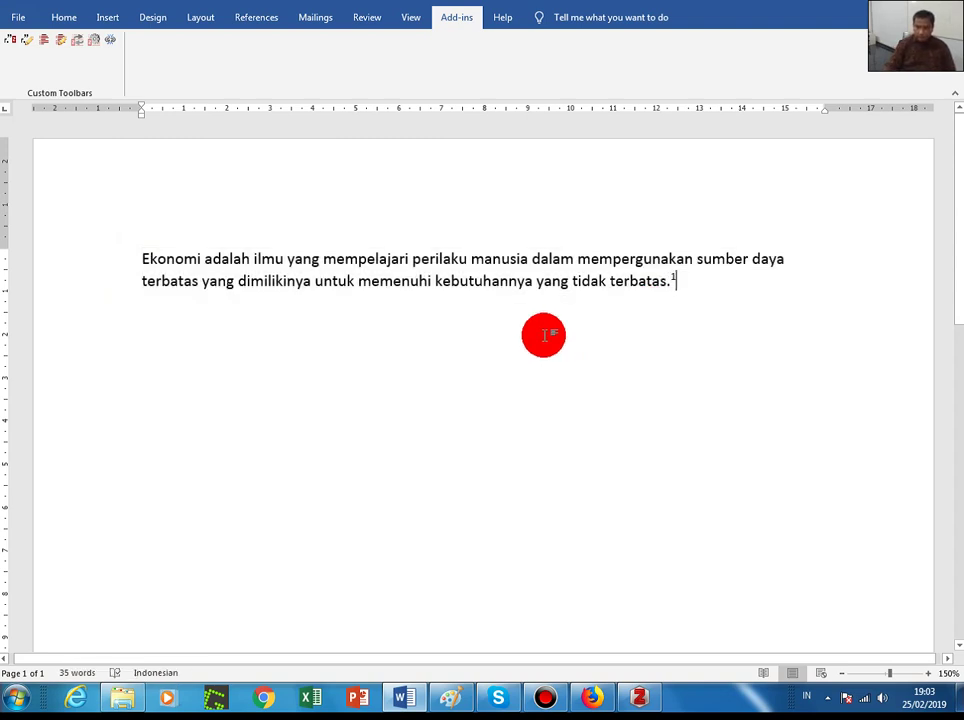
{"action": "key", "text": "ctrl+v"}
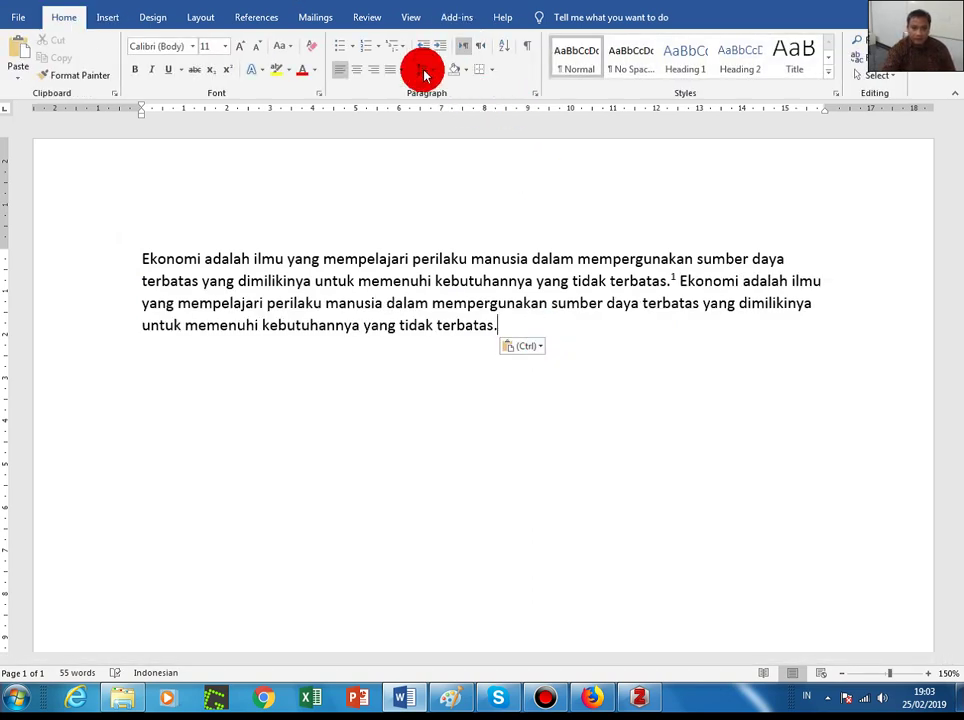
{"action": "left_click", "coordinate": [401, 76]}
{"action": "left_click", "coordinate": [402, 90]}
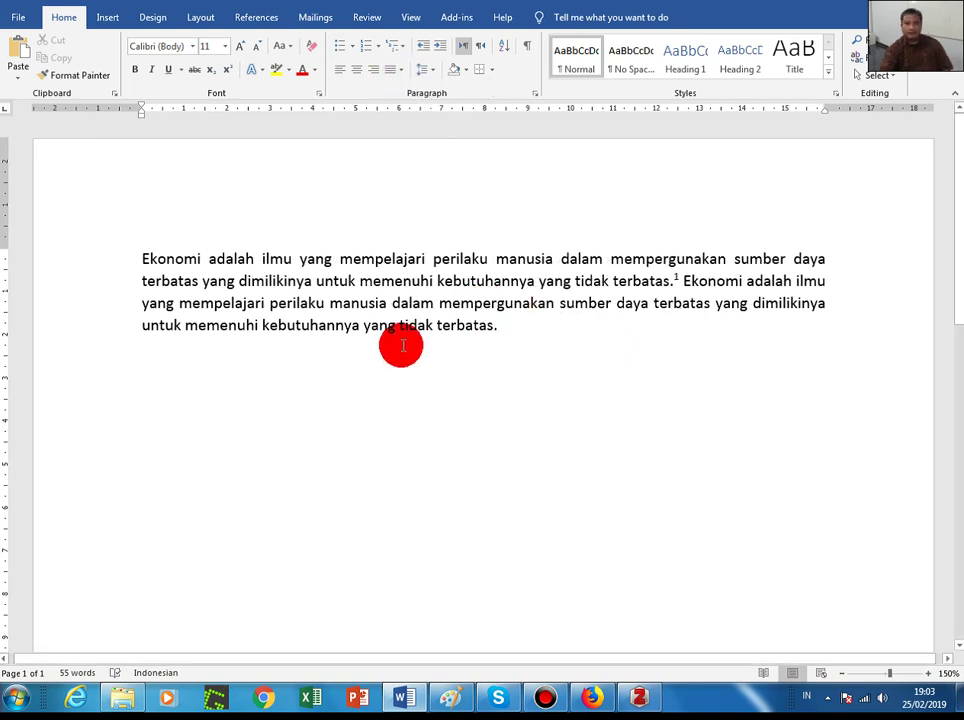
- Switch to the Google search results in Firefox and remove "pdf-jurnal-" from the start of the query
{"action": "left_click", "coordinate": [455, 17]}
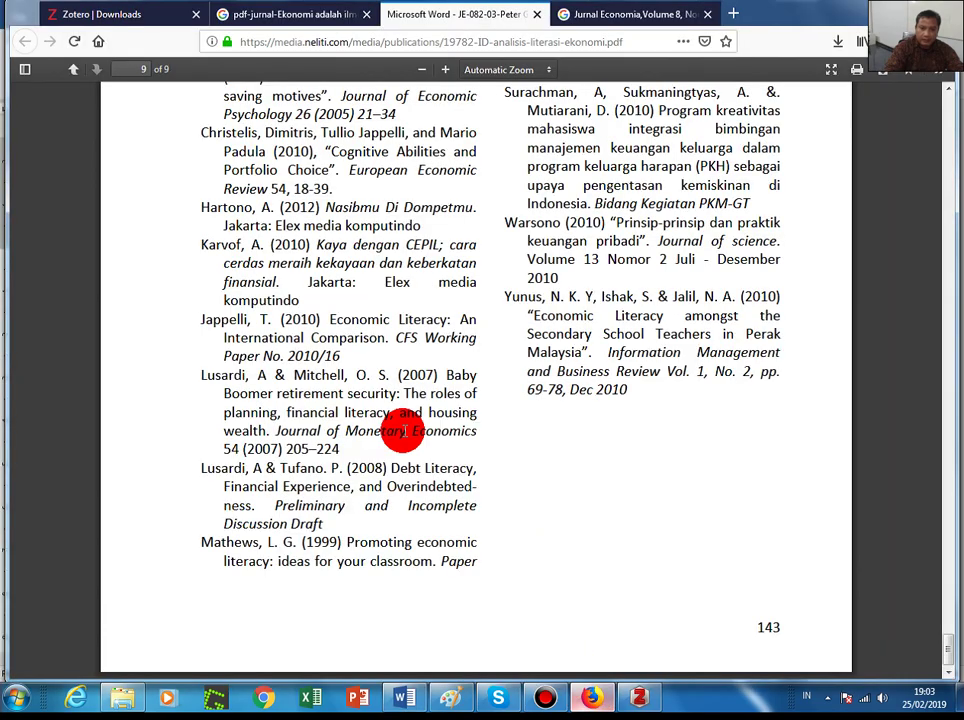
{"action": "left_click", "coordinate": [590, 695]}
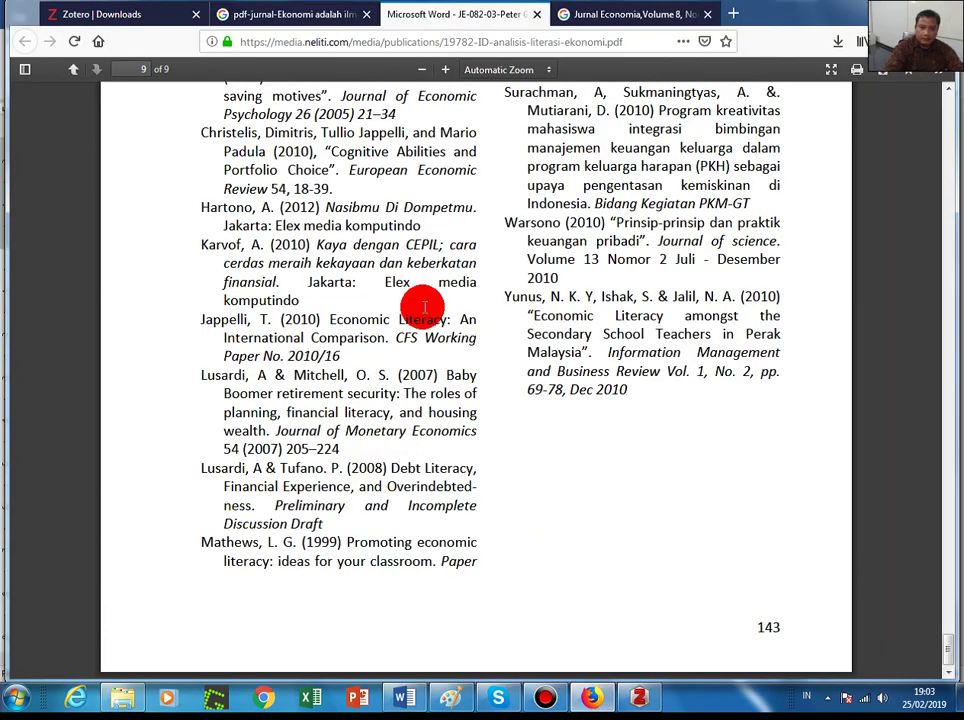
{"action": "scroll", "coordinate": [318, 280], "scroll_direction": "up", "scroll_amount": 2}
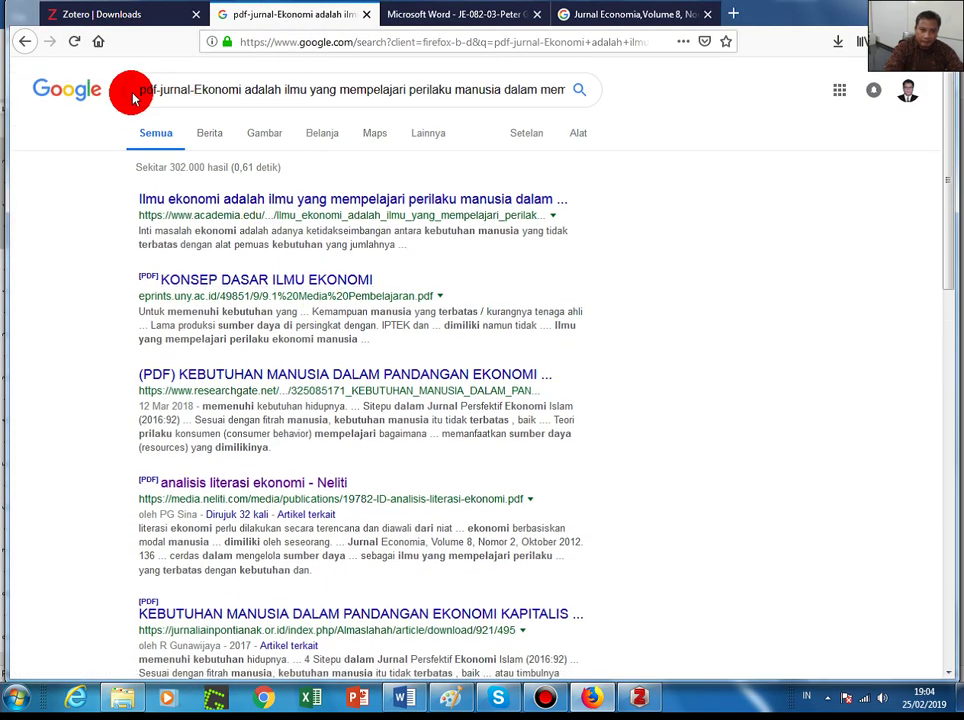
{"action": "left_click_drag", "start_coordinate": [196, 87], "coordinate": [110, 97]}
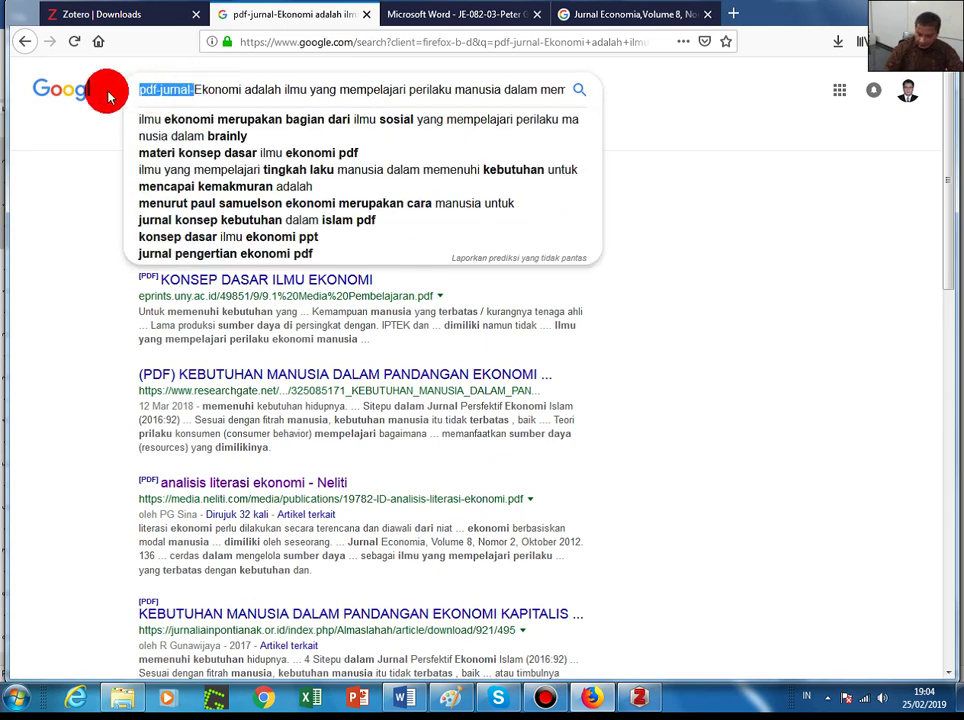
{"action": "key", "text": "BackSpace"}
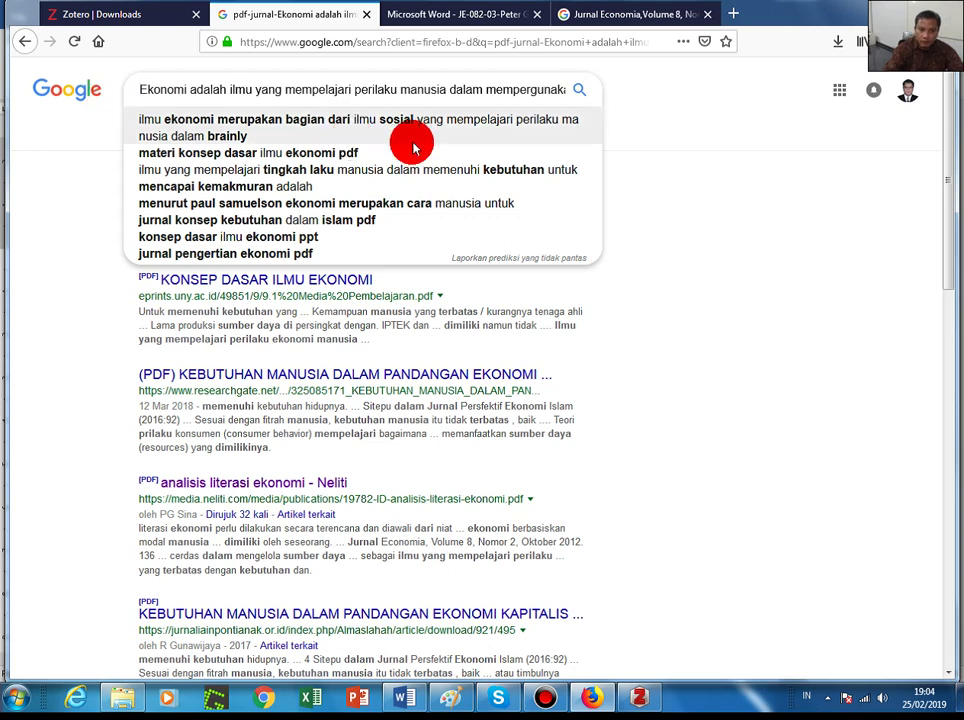
{"action": "key", "text": "Return"}
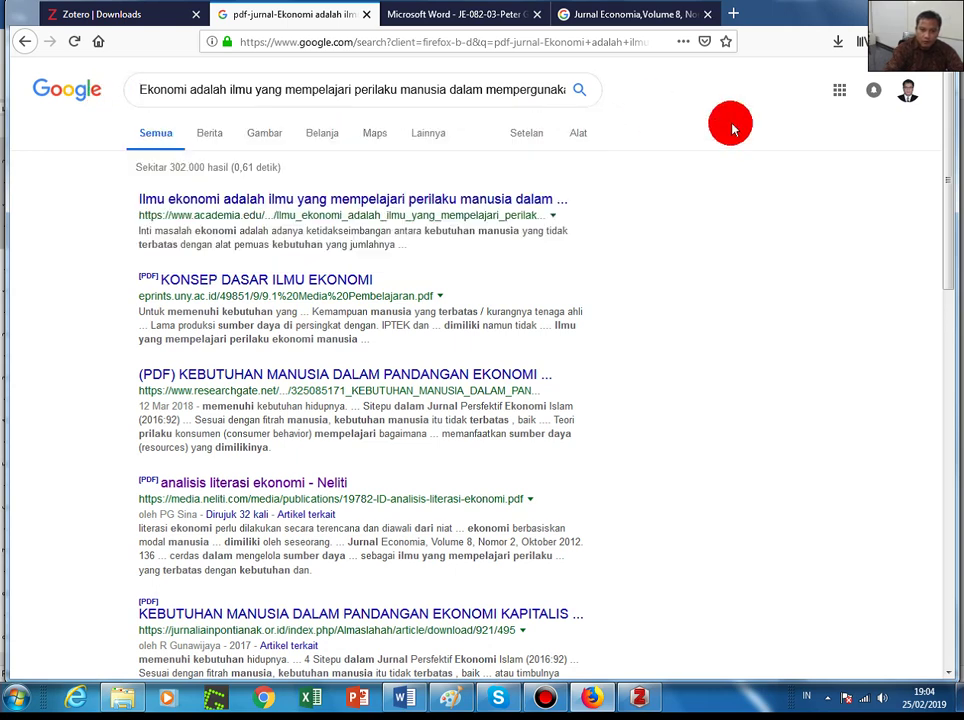
- Restrict the Google search for the economics sentence to the Buku (books) category
{"action": "left_click", "coordinate": [428, 136]}
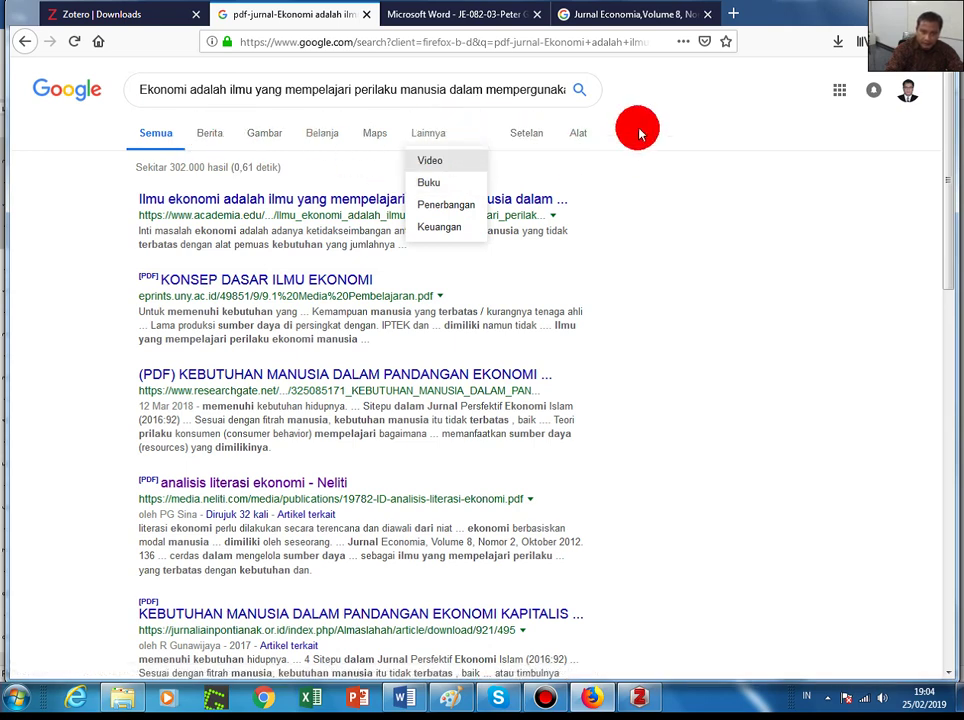
{"action": "left_click", "coordinate": [422, 140]}
{"action": "left_click", "coordinate": [428, 138]}
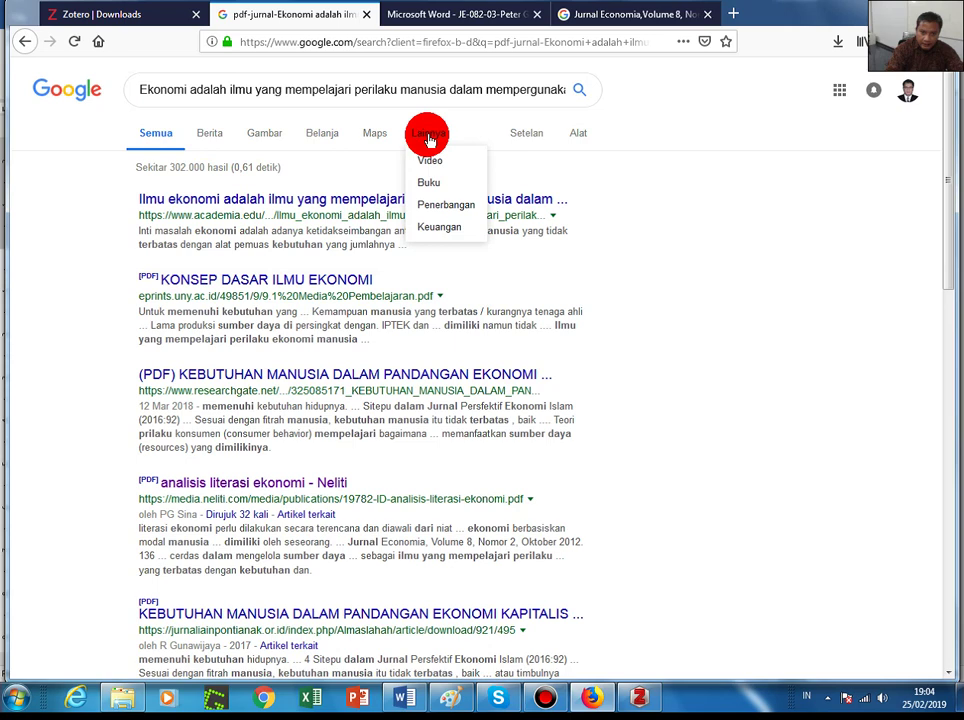
{"action": "right_click", "coordinate": [425, 189]}
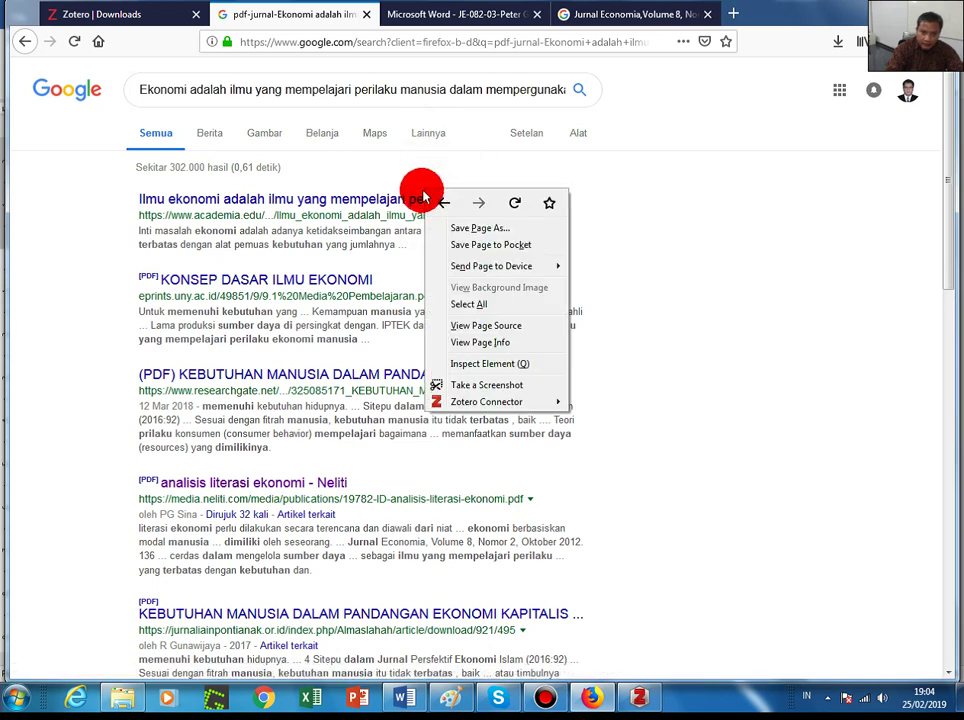
{"action": "left_click", "coordinate": [428, 138]}
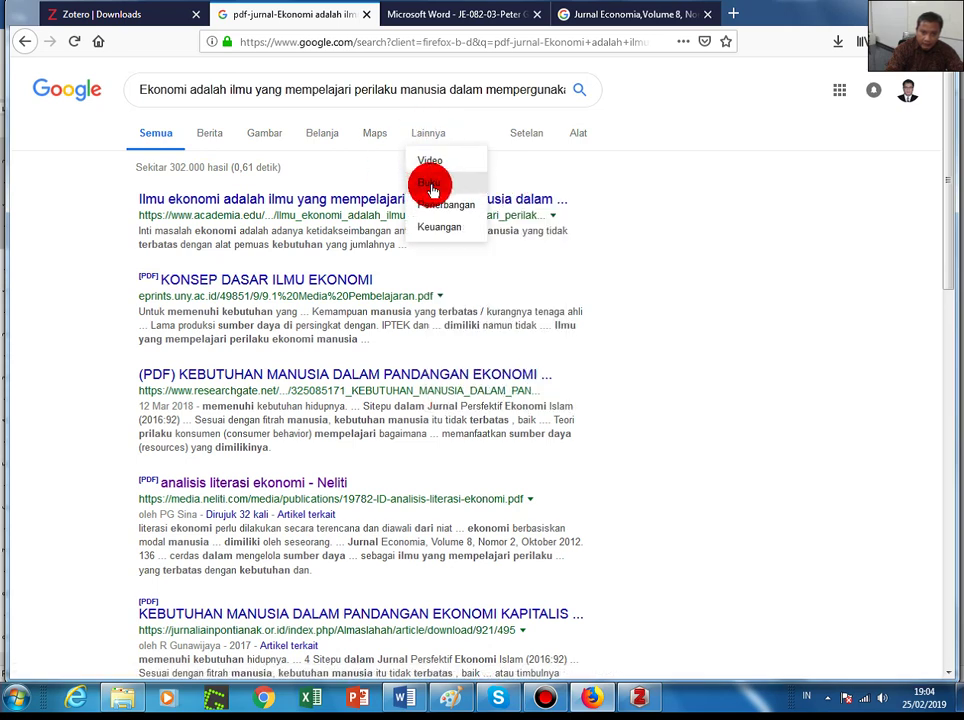
{"action": "right_click", "coordinate": [430, 189]}
{"action": "left_click", "coordinate": [418, 136]}
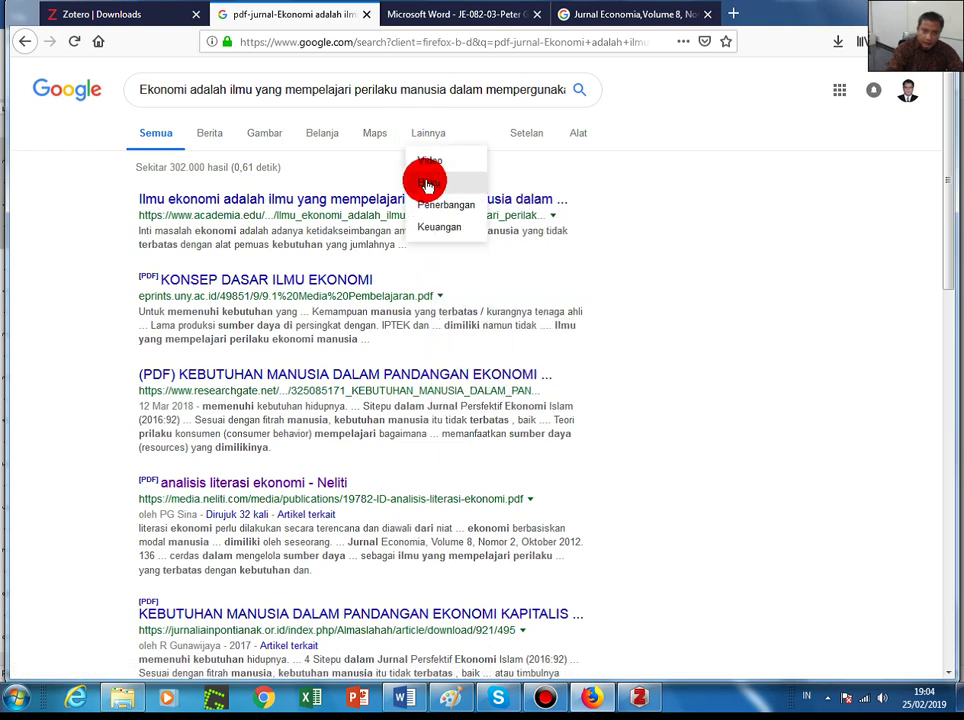
{"action": "left_click", "coordinate": [428, 180]}
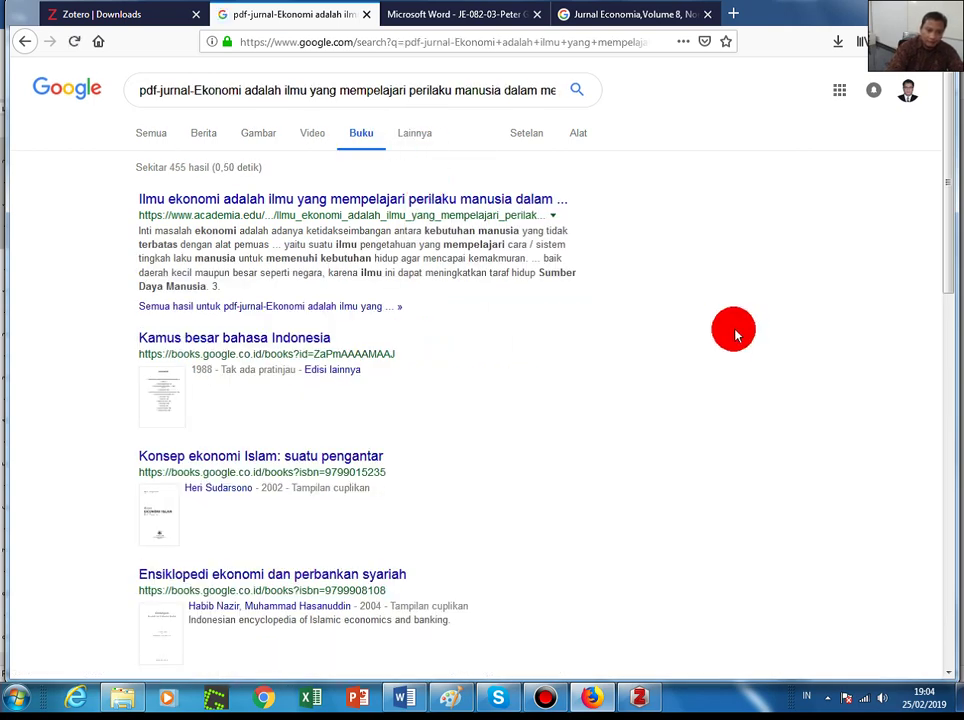
- Examine the book results listed for the economics sentence
{"action": "scroll", "coordinate": [734, 335], "scroll_direction": "down", "scroll_amount": 5}
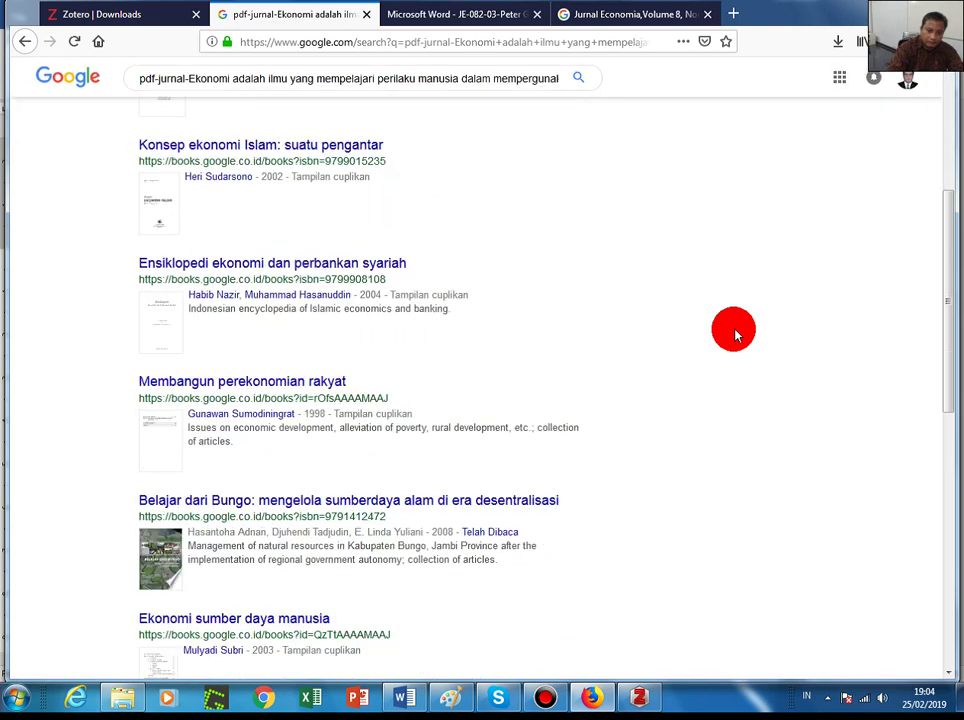
{"action": "scroll", "coordinate": [734, 335], "scroll_direction": "down", "scroll_amount": 3}
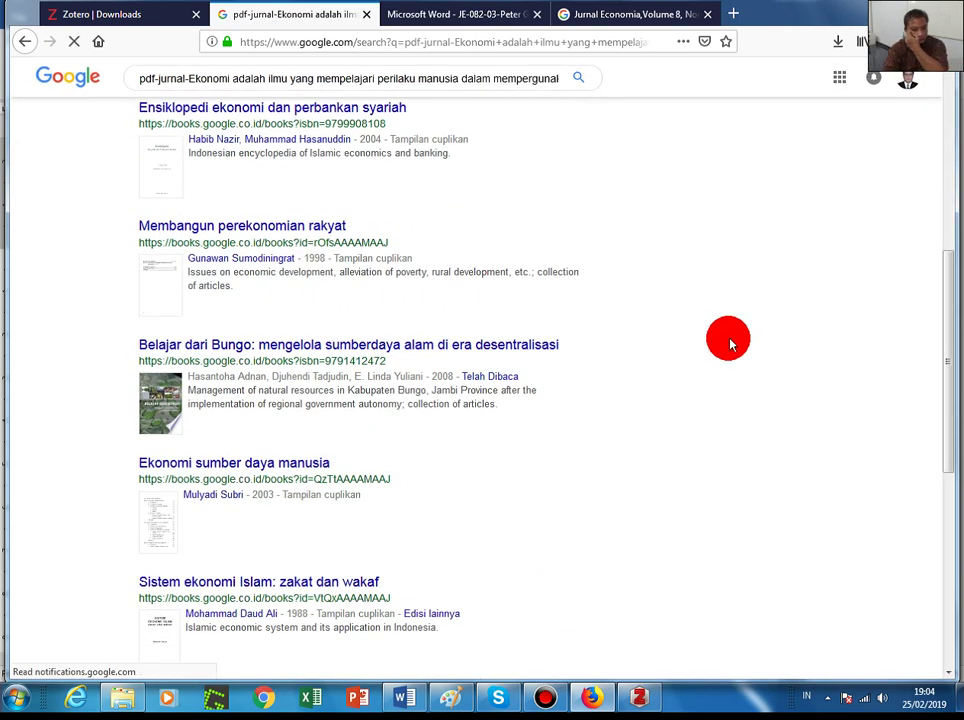
{"action": "scroll", "coordinate": [730, 344], "scroll_direction": "down", "scroll_amount": 1}
{"action": "scroll", "coordinate": [730, 344], "scroll_direction": "down", "scroll_amount": 3}
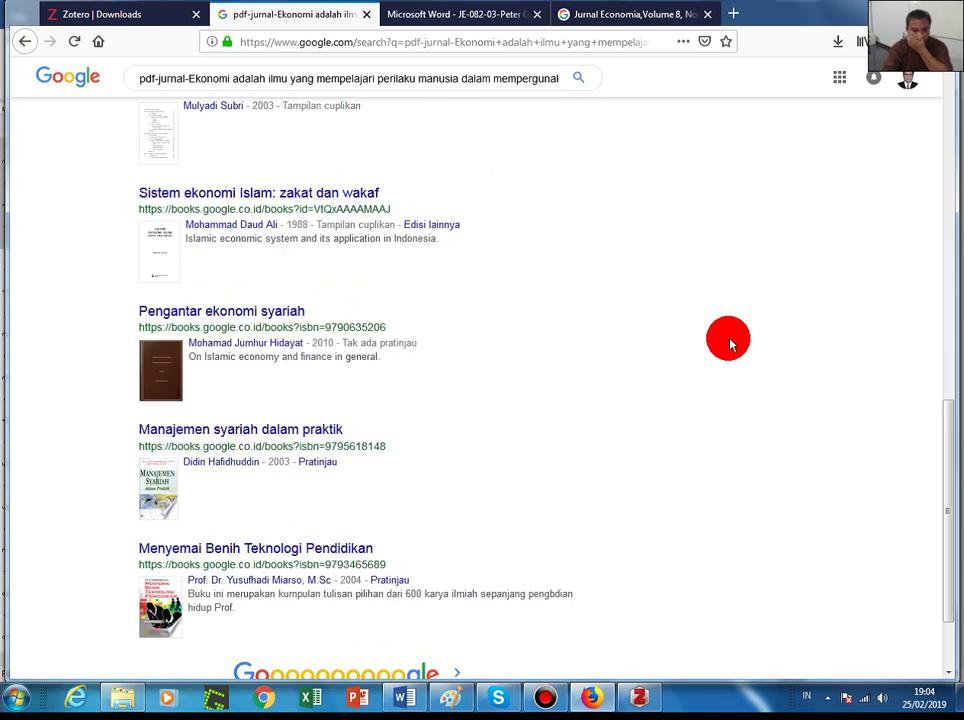
{"action": "scroll", "coordinate": [730, 344], "scroll_direction": "down", "scroll_amount": 1}
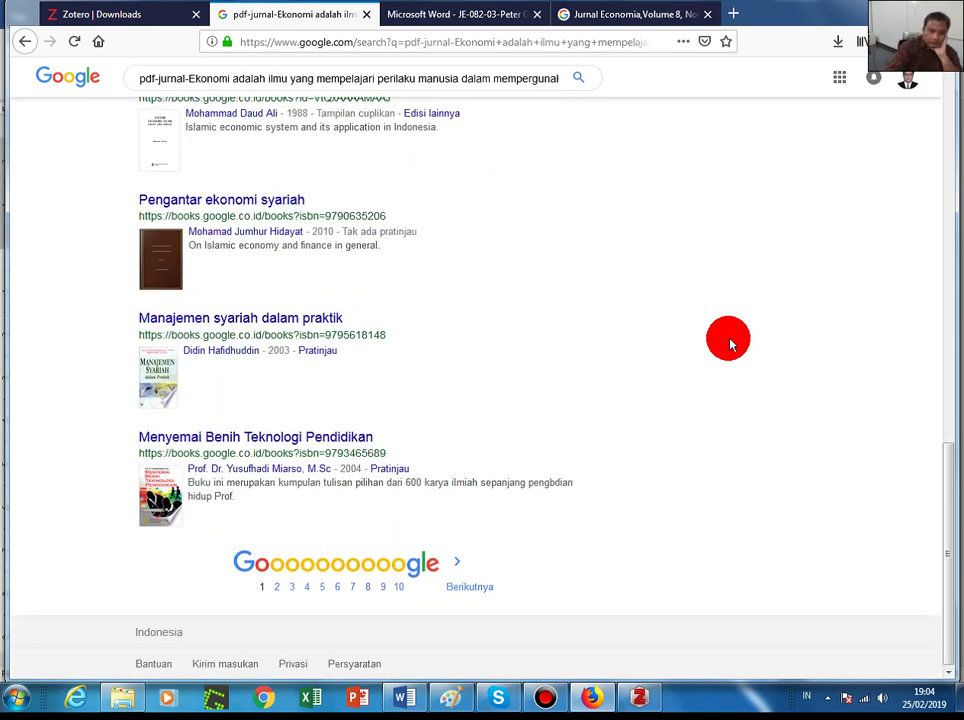
{"action": "scroll", "coordinate": [730, 344], "scroll_direction": "up", "scroll_amount": 12}
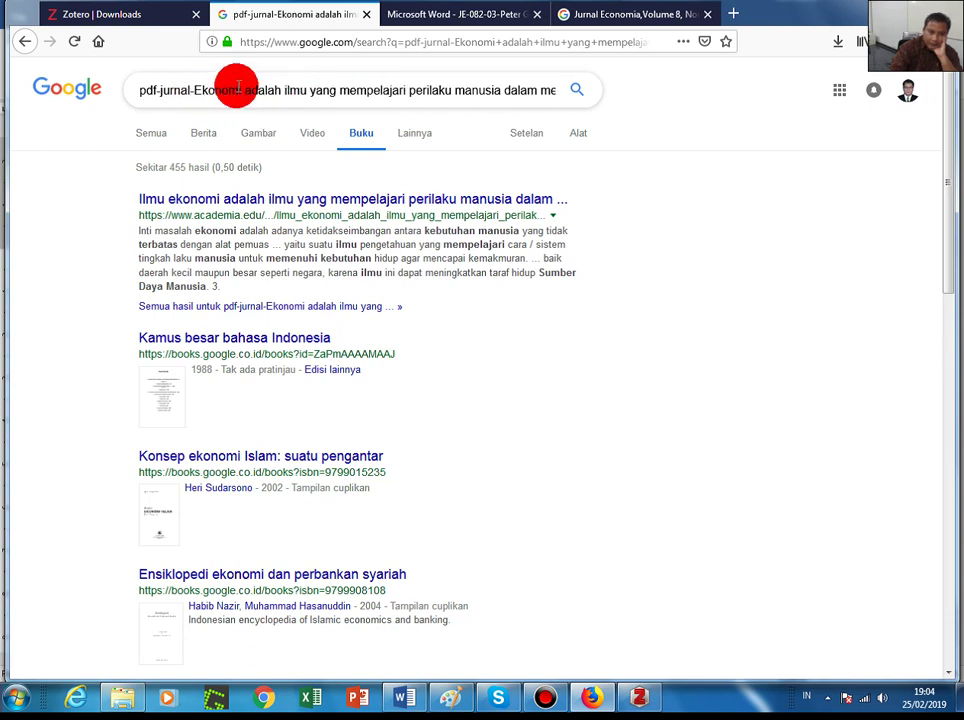
- Remove "adalah ilmu yang" from the Google query and rerun the book search
{"action": "left_click_drag", "start_coordinate": [245, 93], "coordinate": [355, 93]}
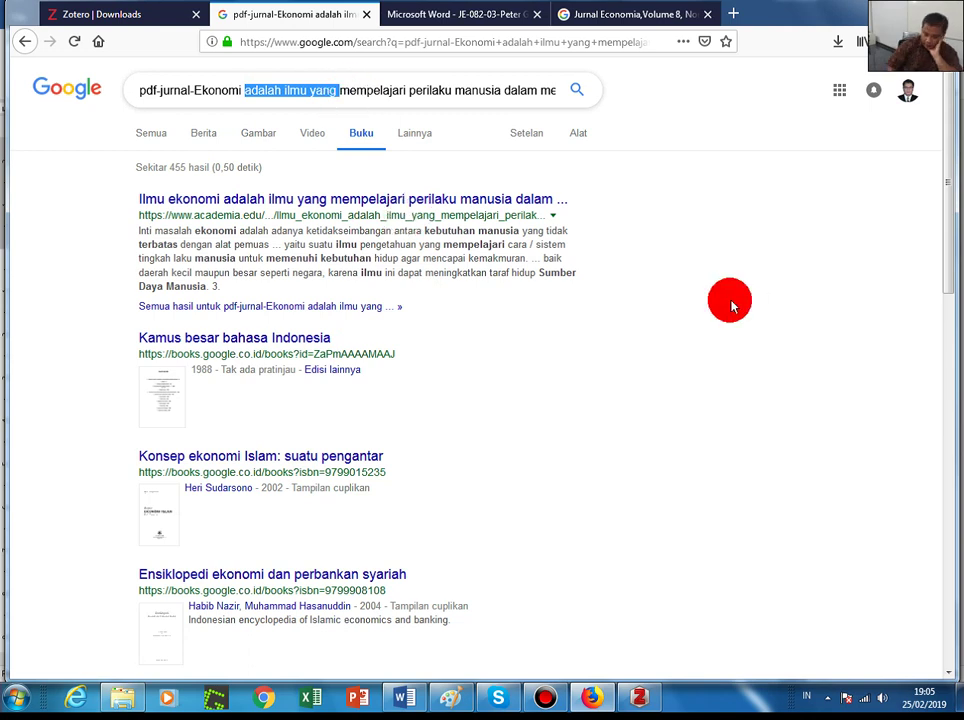
{"action": "key", "text": "BackSpace"}
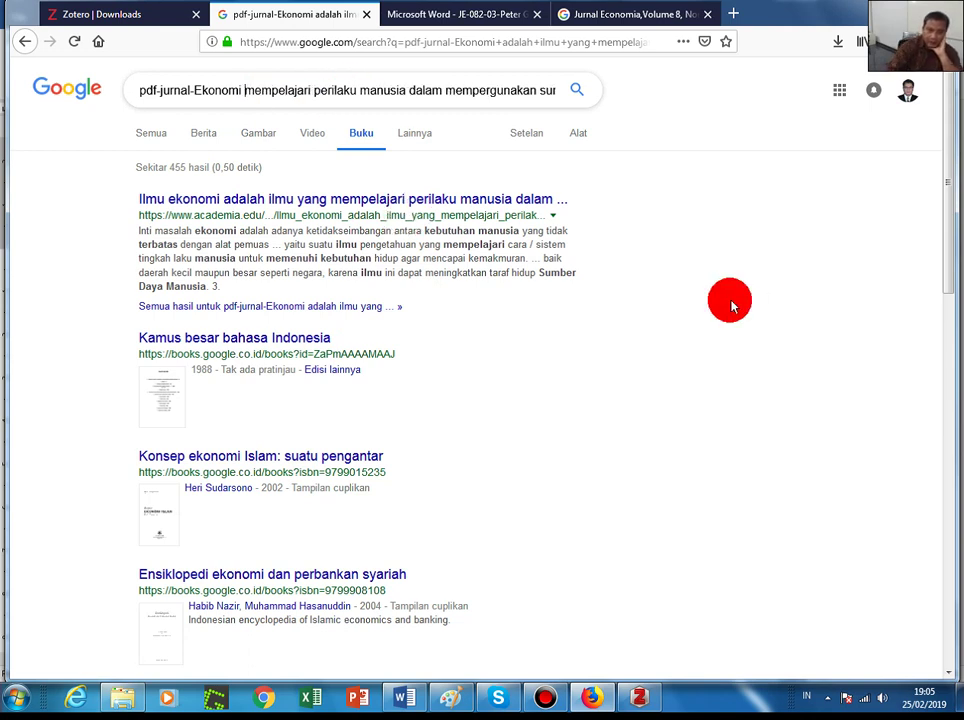
{"action": "key", "text": "Return"}
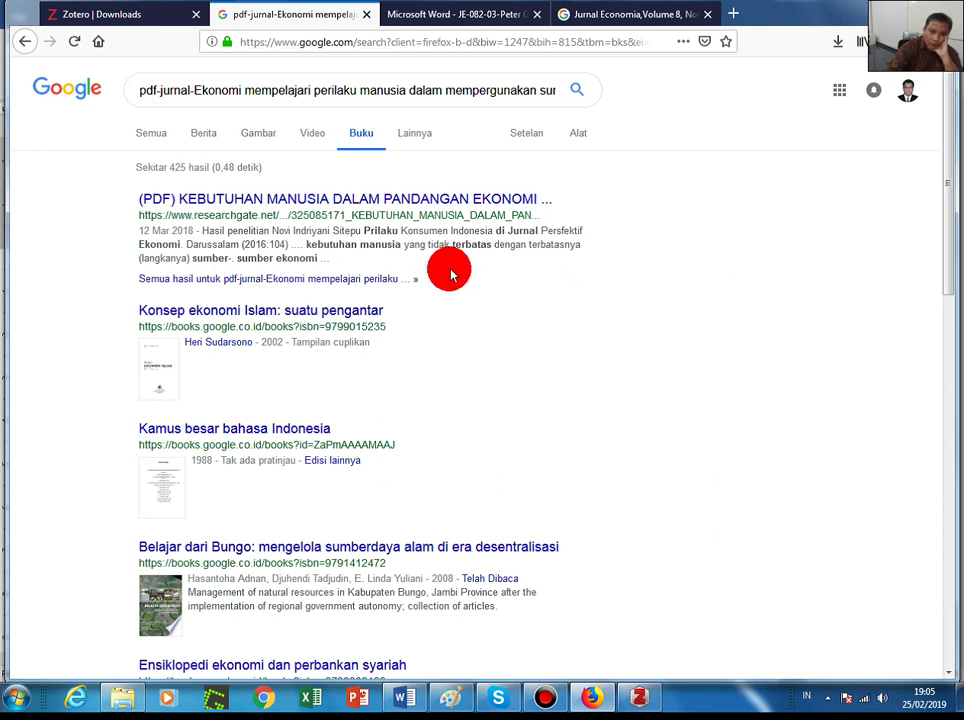
- Cut "dalam mempergunakan sumber daya terbatas yang dimilikinya" from the query and repeat the book search
{"action": "left_click", "coordinate": [402, 99]}
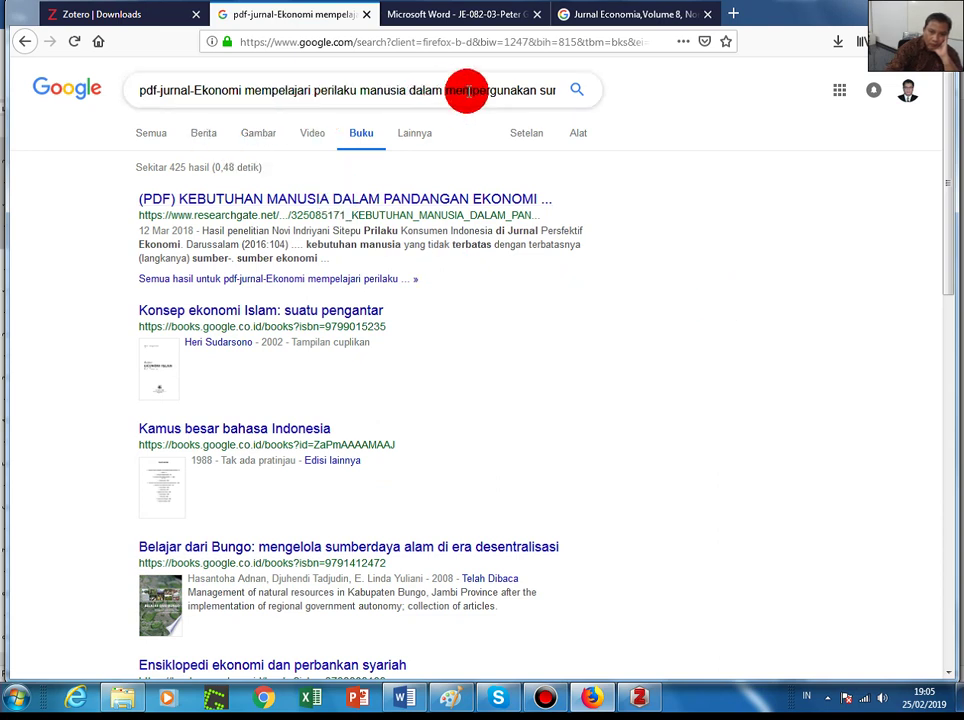
{"action": "left_click_drag", "start_coordinate": [419, 92], "coordinate": [388, 90]}
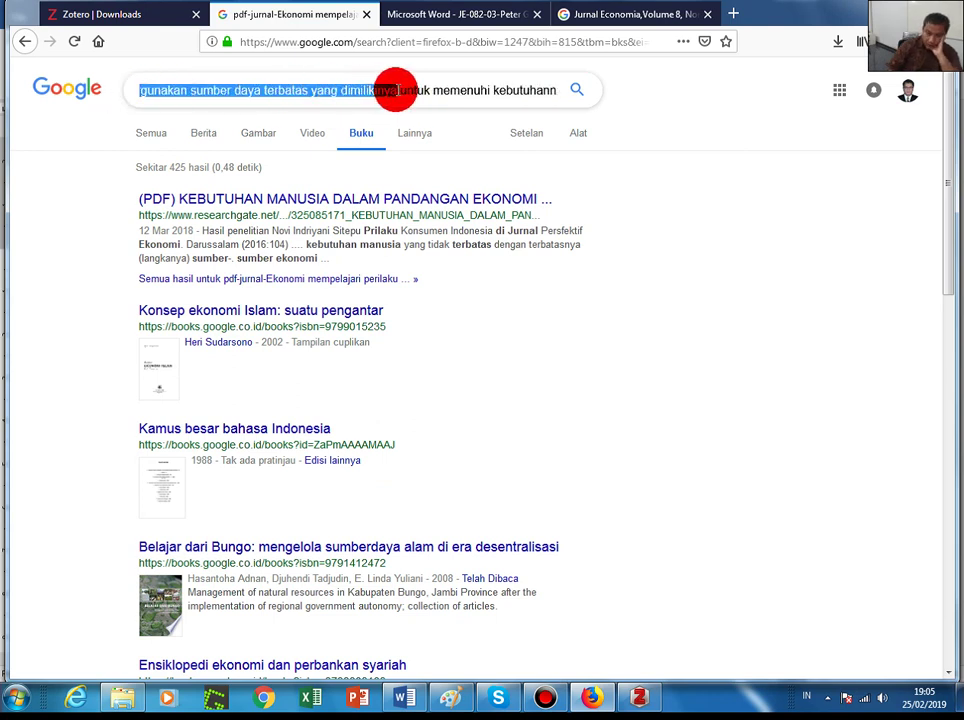
{"action": "key", "text": "Delete"}
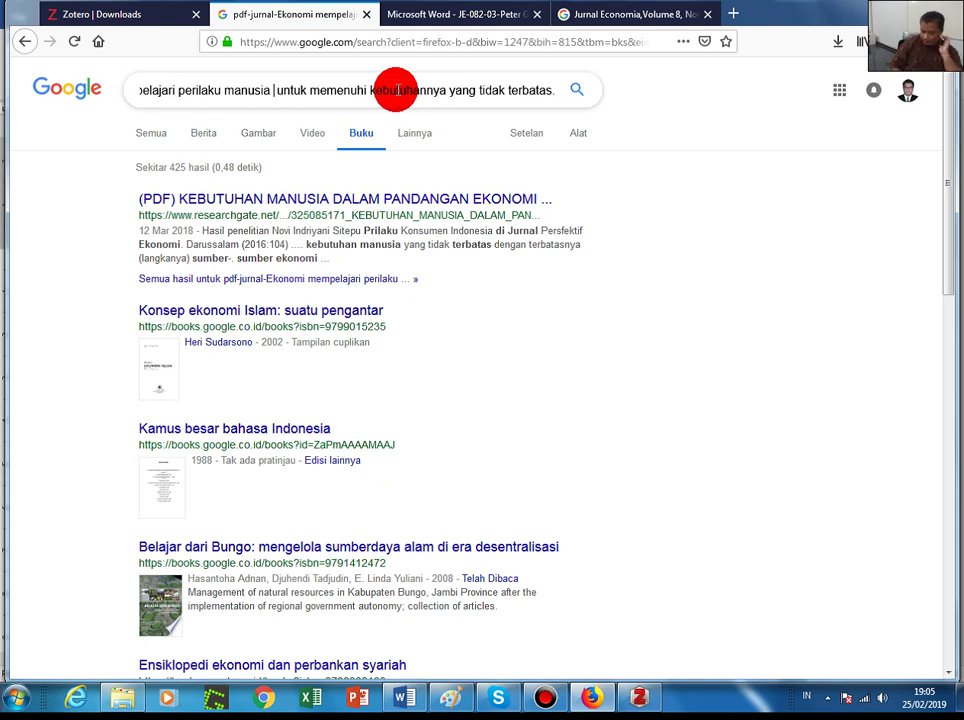
{"action": "key", "text": "BackSpace"}
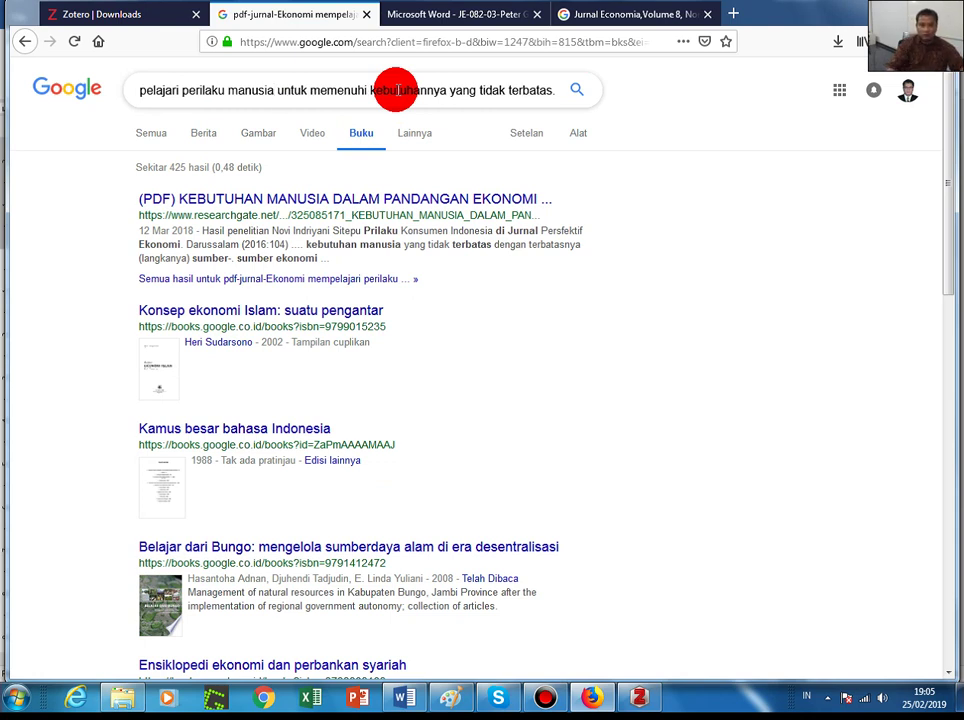
{"action": "left_click", "coordinate": [578, 90]}
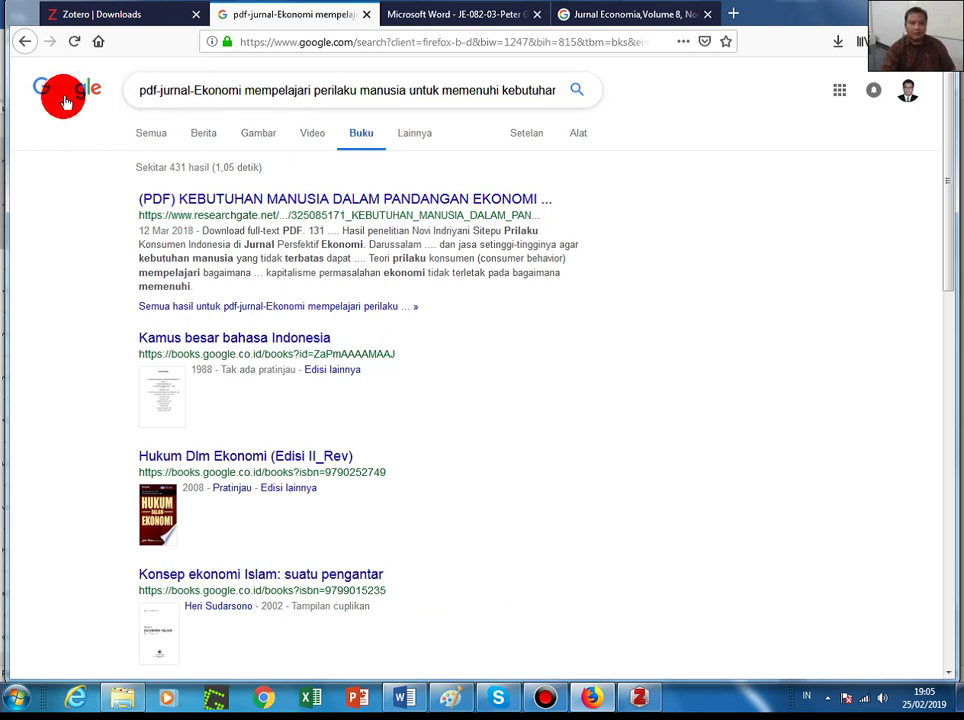
- Go back to the original web results and try a Buku search with "pdf-jurnal-" removed from the query
{"action": "left_click", "coordinate": [25, 41]}
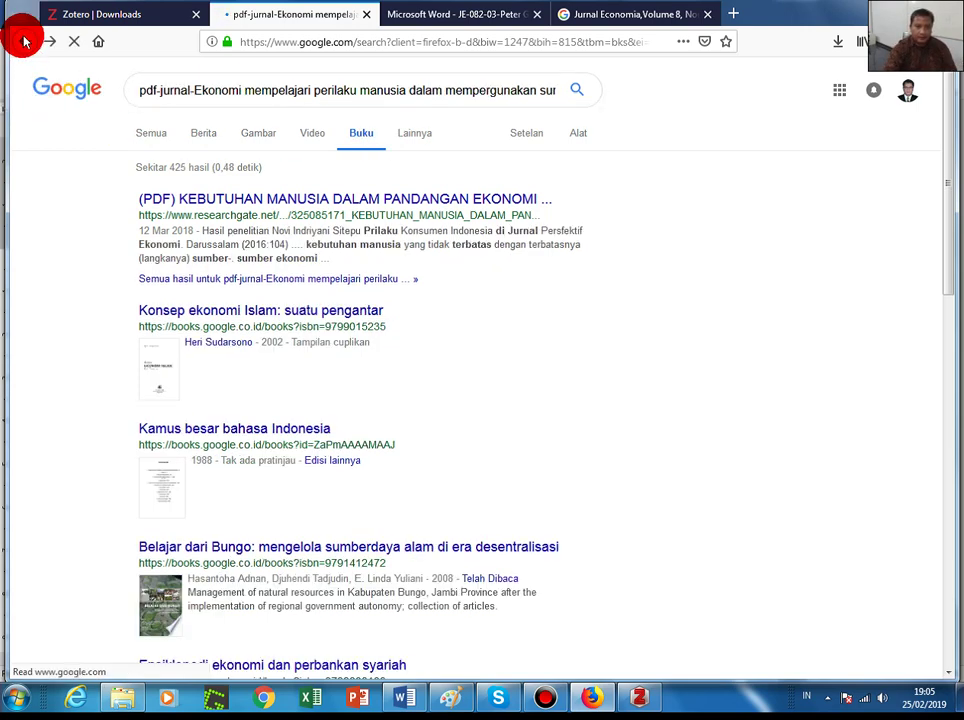
{"action": "left_click", "coordinate": [25, 41]}
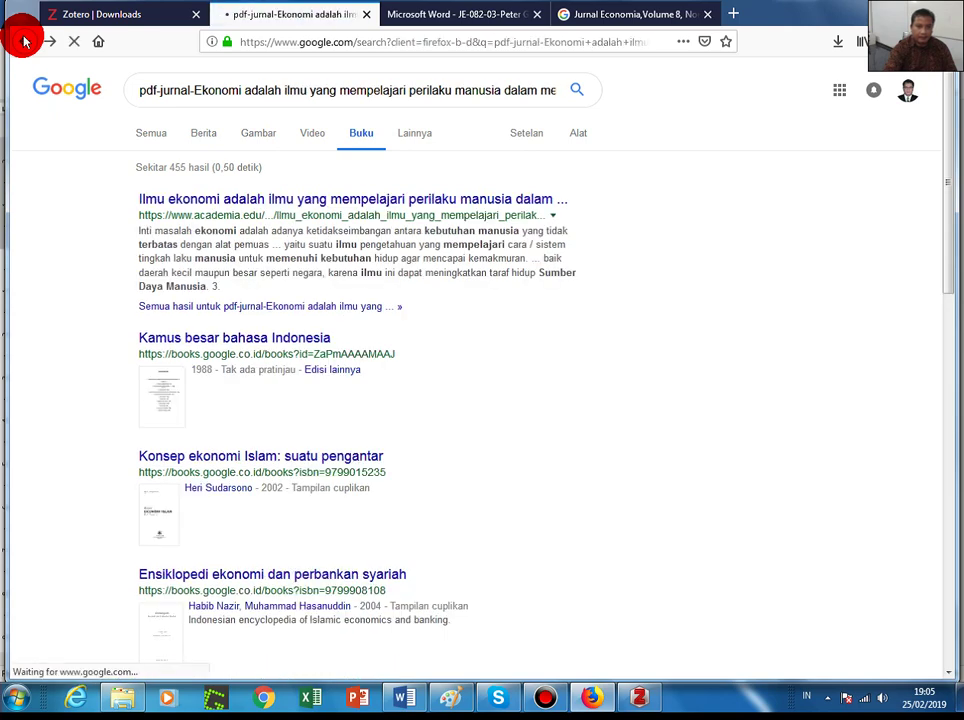
{"action": "left_click_drag", "start_coordinate": [190, 89], "coordinate": [112, 90]}
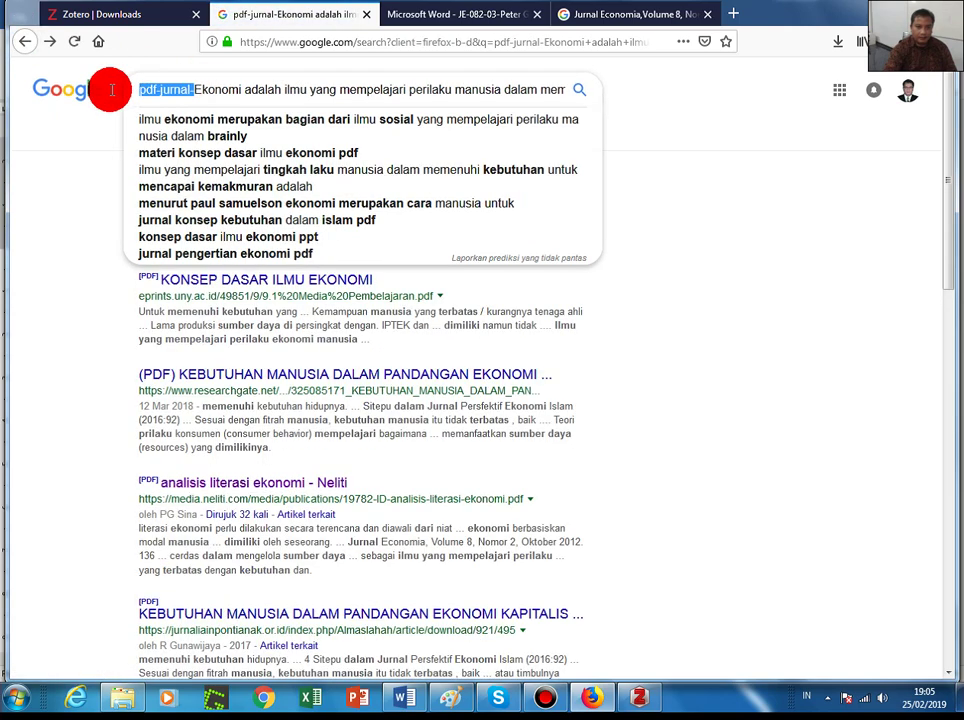
{"action": "key", "text": "BackSpace"}
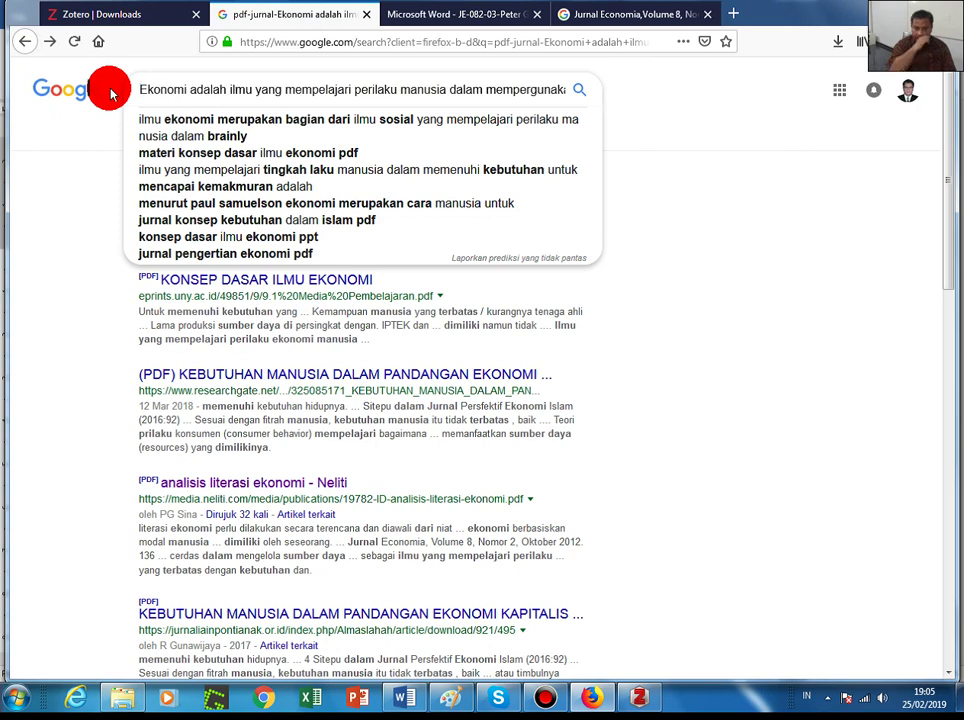
{"action": "left_click", "coordinate": [660, 189]}
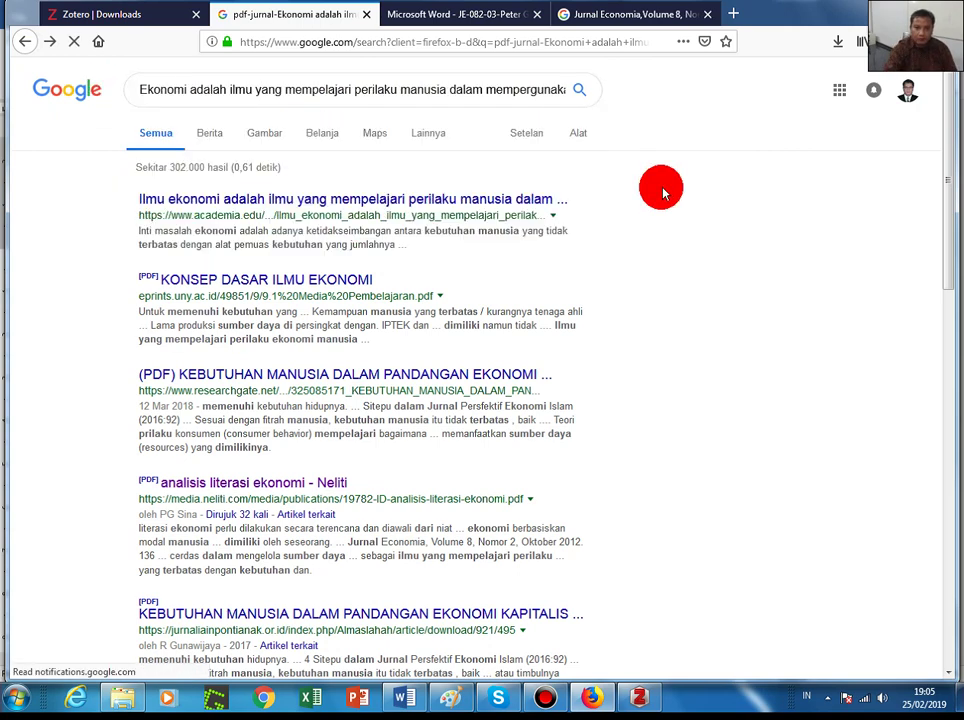
{"action": "left_click", "coordinate": [425, 135]}
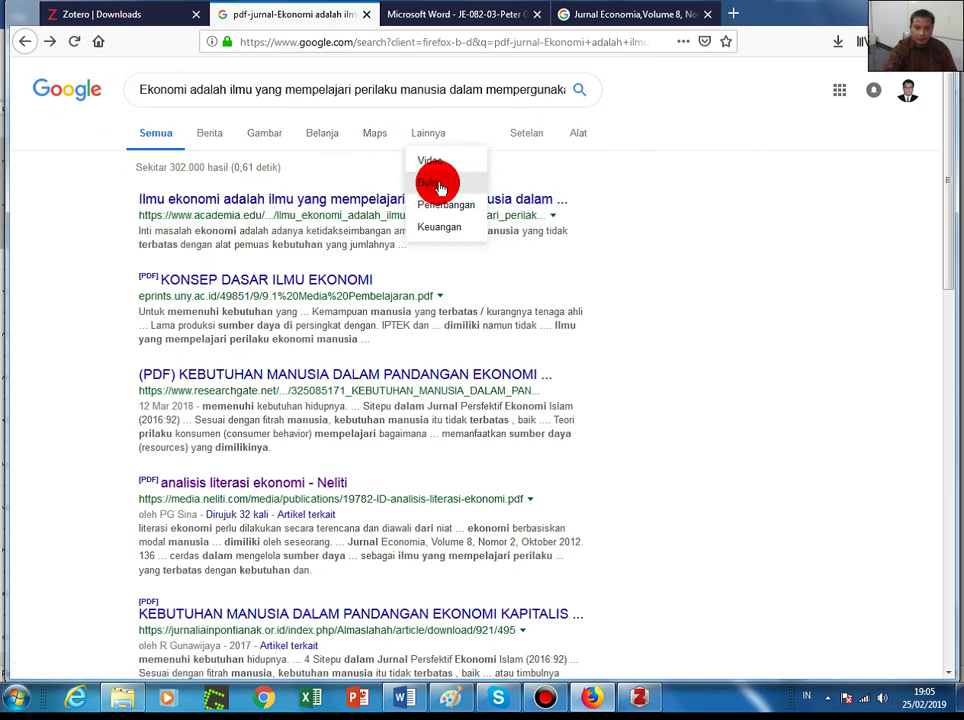
{"action": "left_click", "coordinate": [437, 182]}
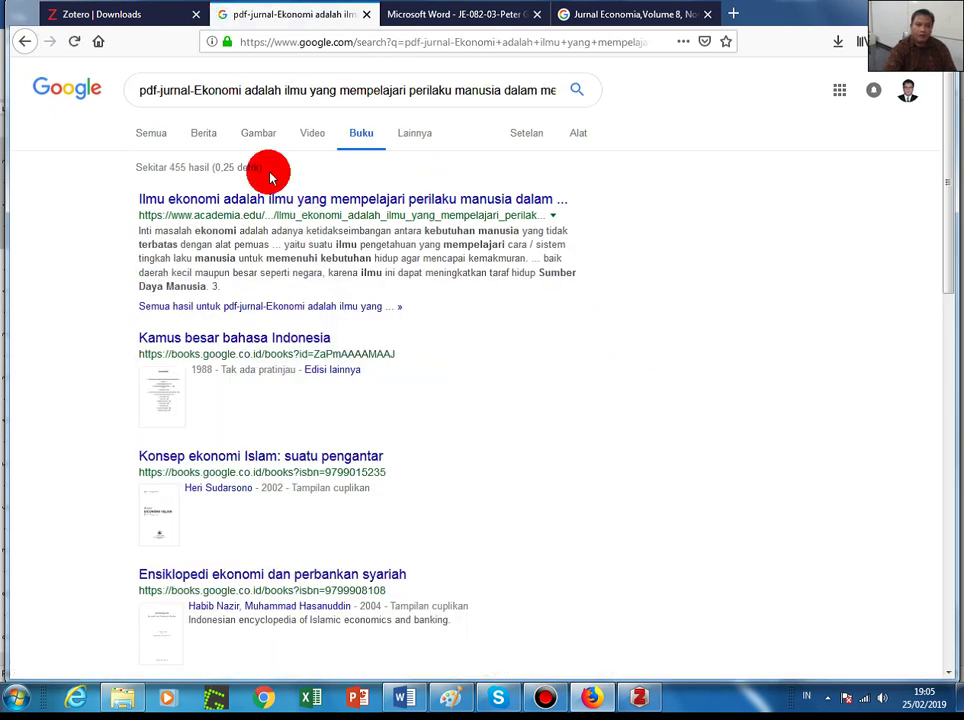
- Within the Buku results, remove "pdf-jurnal-" from the start of the query and run the search again
{"action": "left_click_drag", "start_coordinate": [190, 90], "coordinate": [86, 92]}
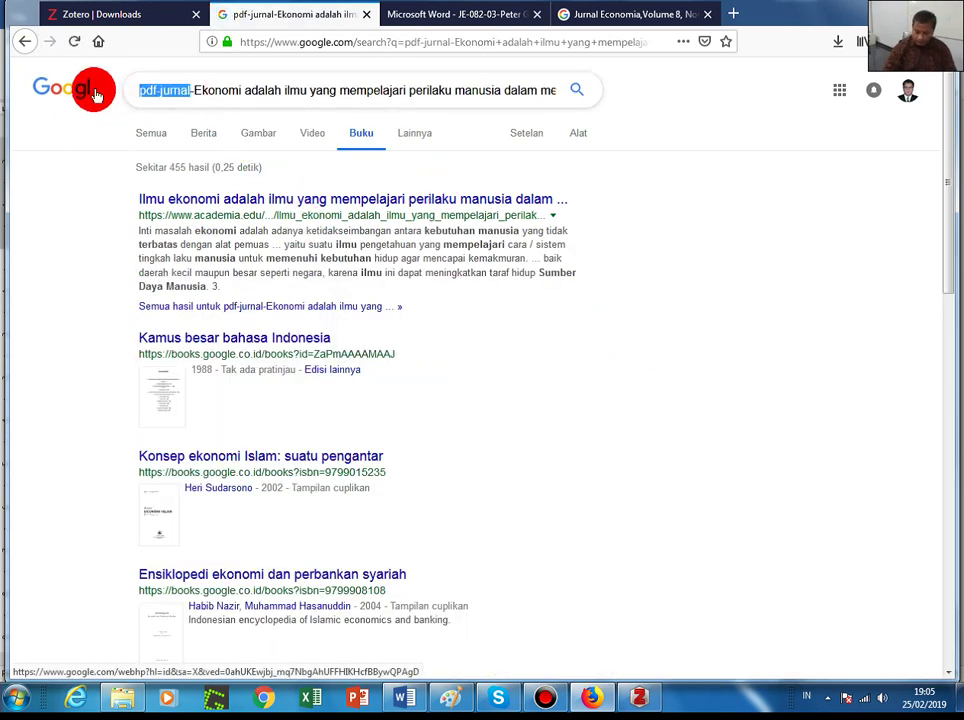
{"action": "key", "text": "BackSpace"}
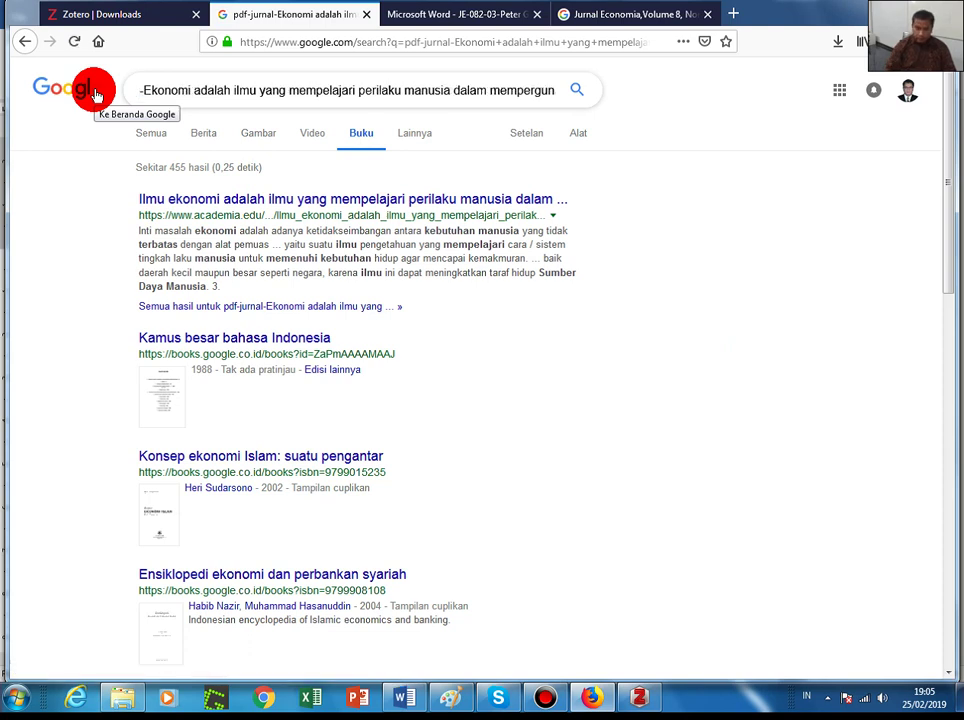
{"action": "key", "text": "Delete"}
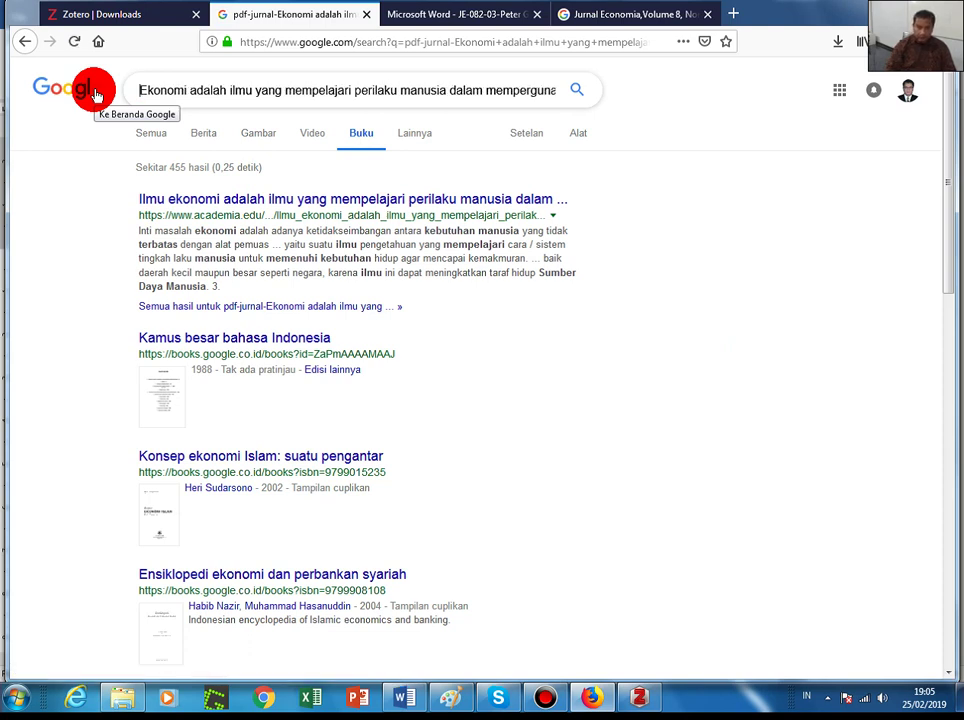
{"action": "key", "text": "Delete"}
{"action": "type", "text": "E"}
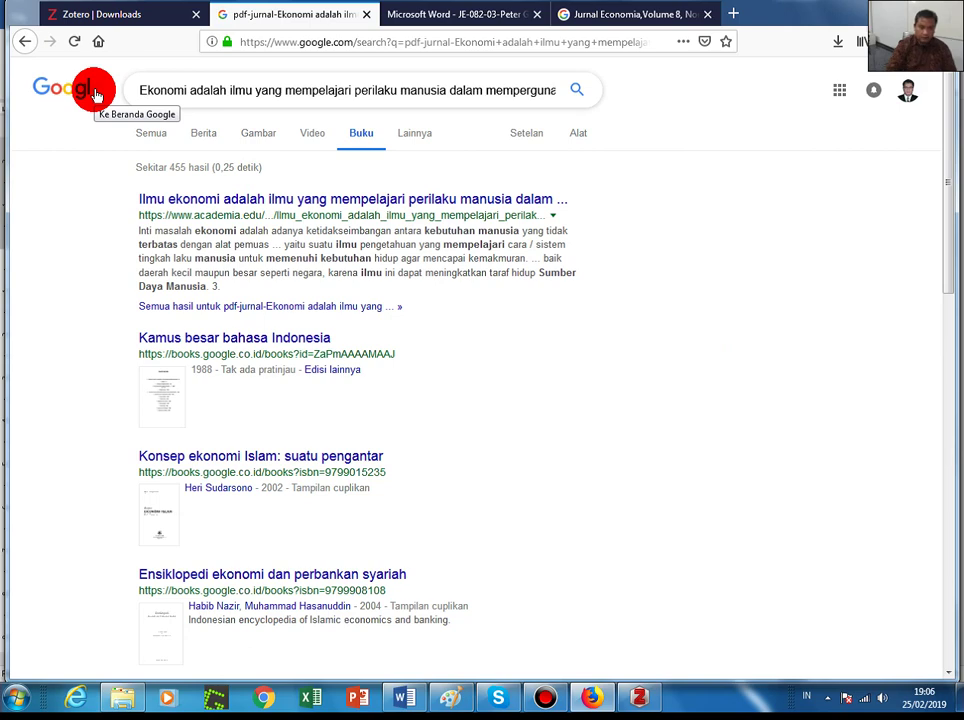
{"action": "left_click", "coordinate": [577, 90]}
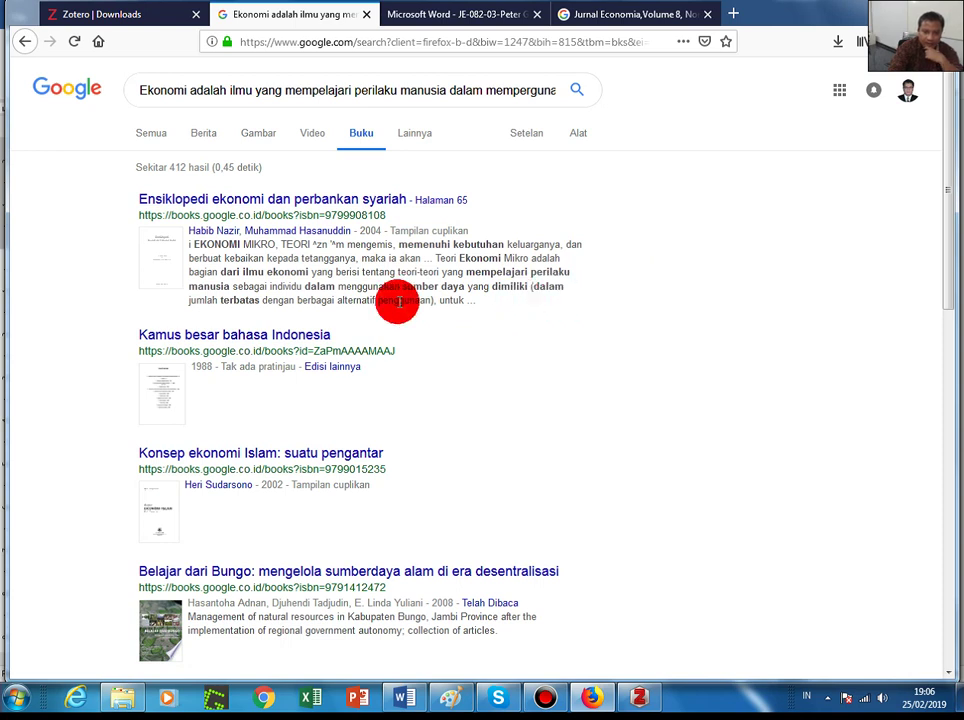
- Open the "Ensiklopedi ekonomi dan perbankan syariah" page 65 result in a new browser tab and display it
{"action": "right_click", "coordinate": [463, 203]}
{"action": "left_click", "coordinate": [503, 212]}
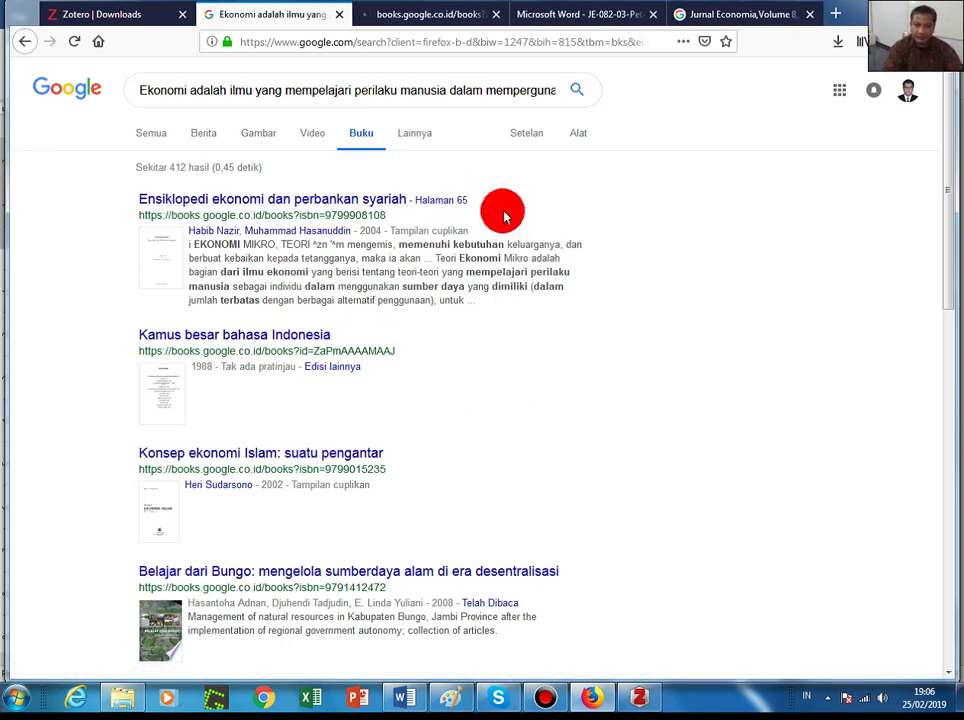
{"action": "left_click", "coordinate": [428, 17]}
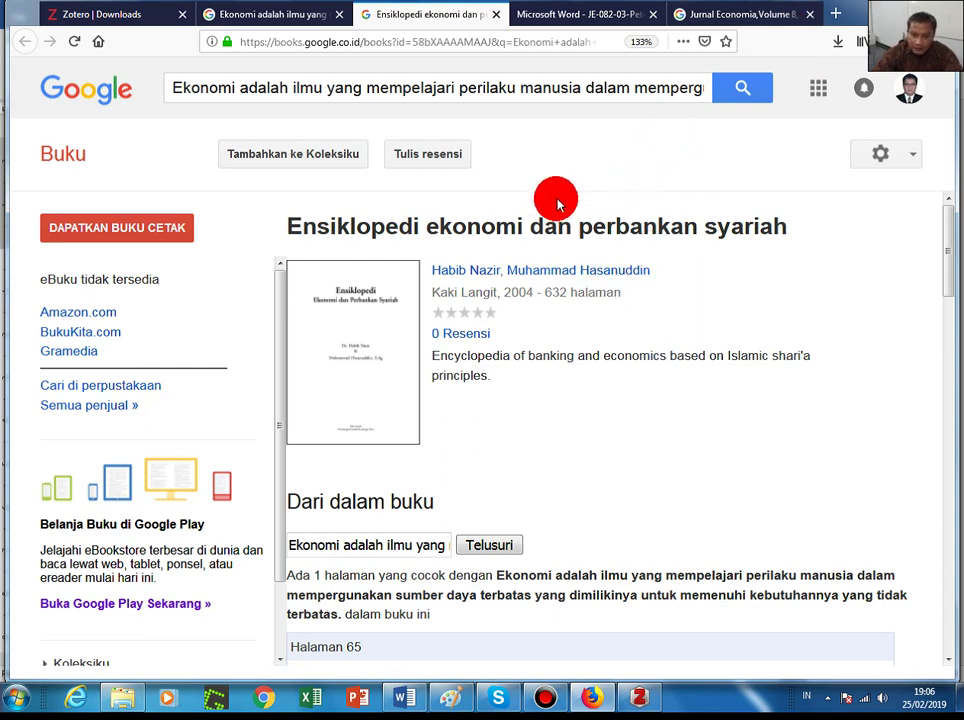
- Check the target collection in Zotero, return to Firefox and save the "Ensiklopedi ekonomi dan perbankan syariah" book record to it
{"action": "left_click", "coordinate": [643, 694]}
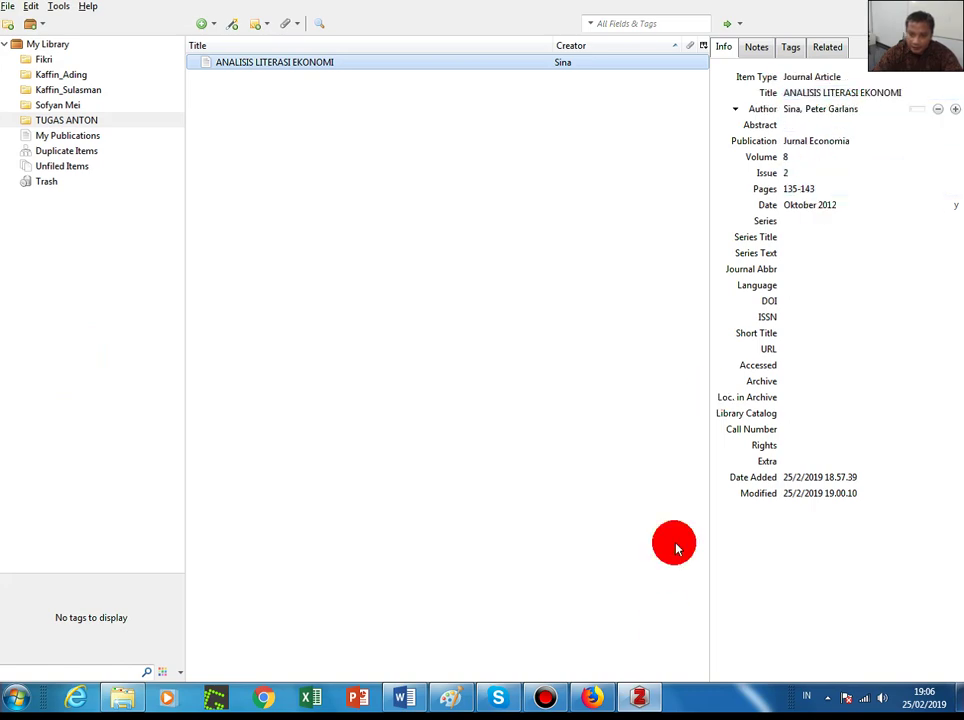
{"action": "left_click", "coordinate": [590, 699]}
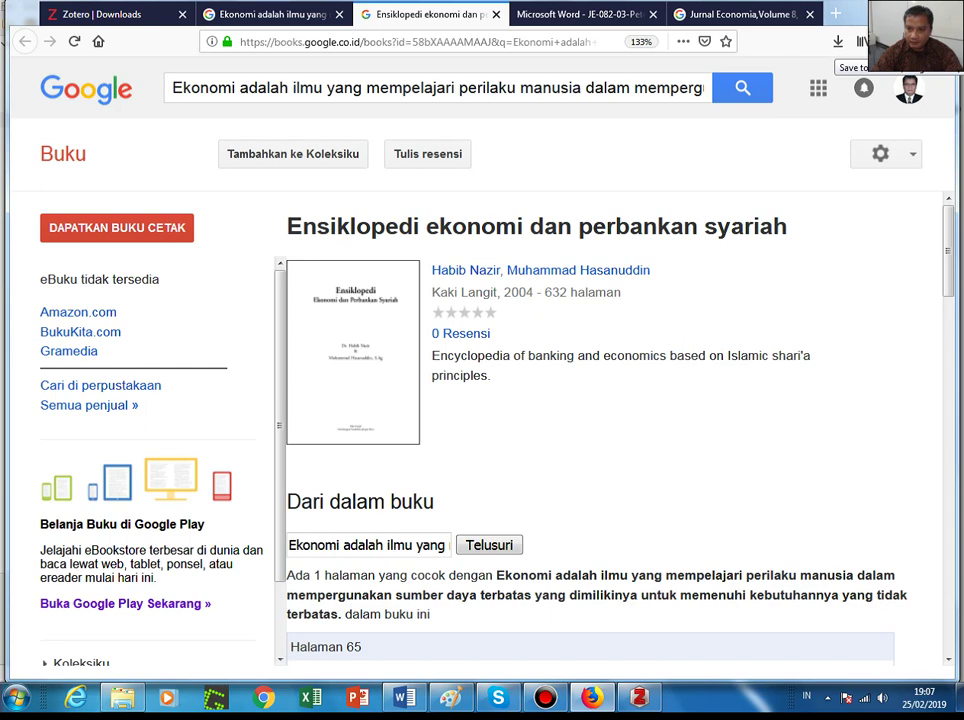
{"action": "key", "text": "ctrl+shift+s"}
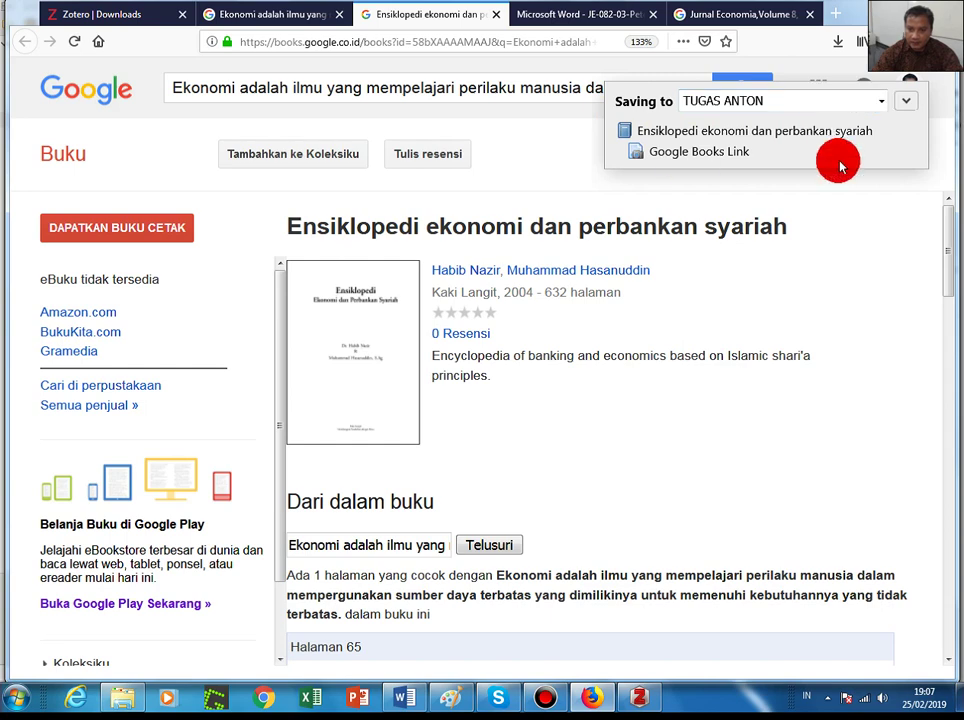
- Switch to Zotero and review the author and abstract details of the newly saved book
{"action": "left_click", "coordinate": [643, 698]}
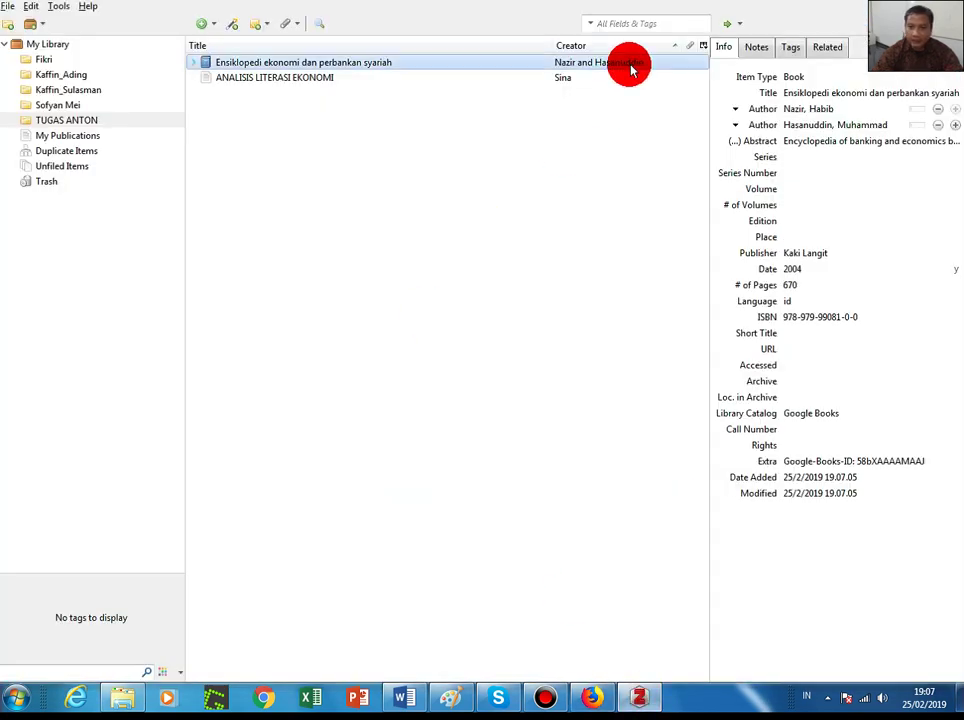
{"action": "left_click", "coordinate": [818, 109]}
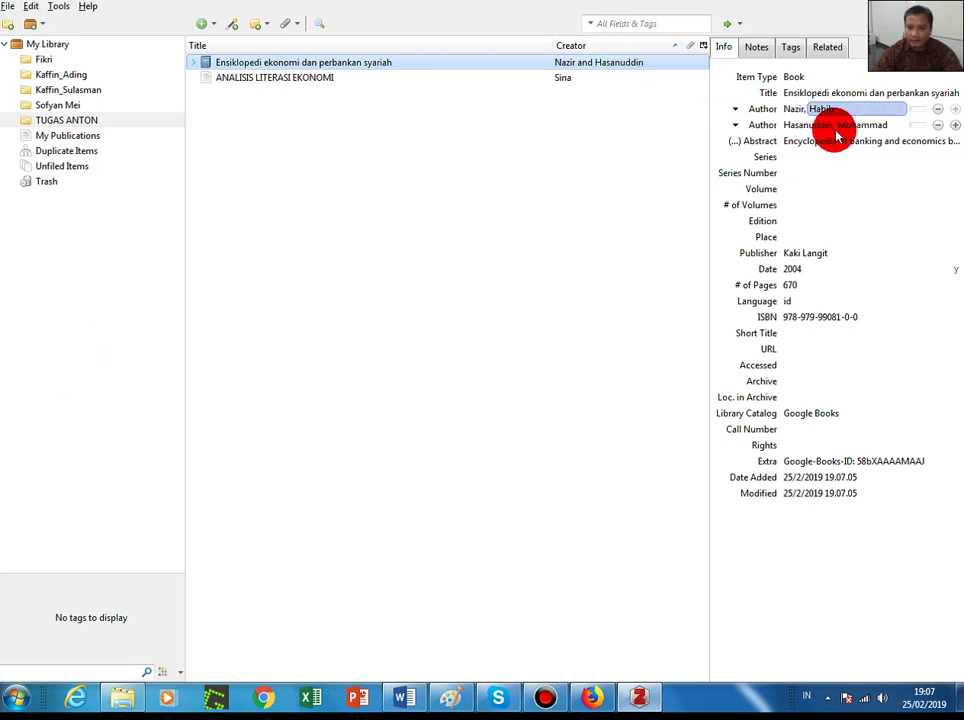
{"action": "left_click", "coordinate": [893, 127]}
{"action": "key", "text": "Tab"}
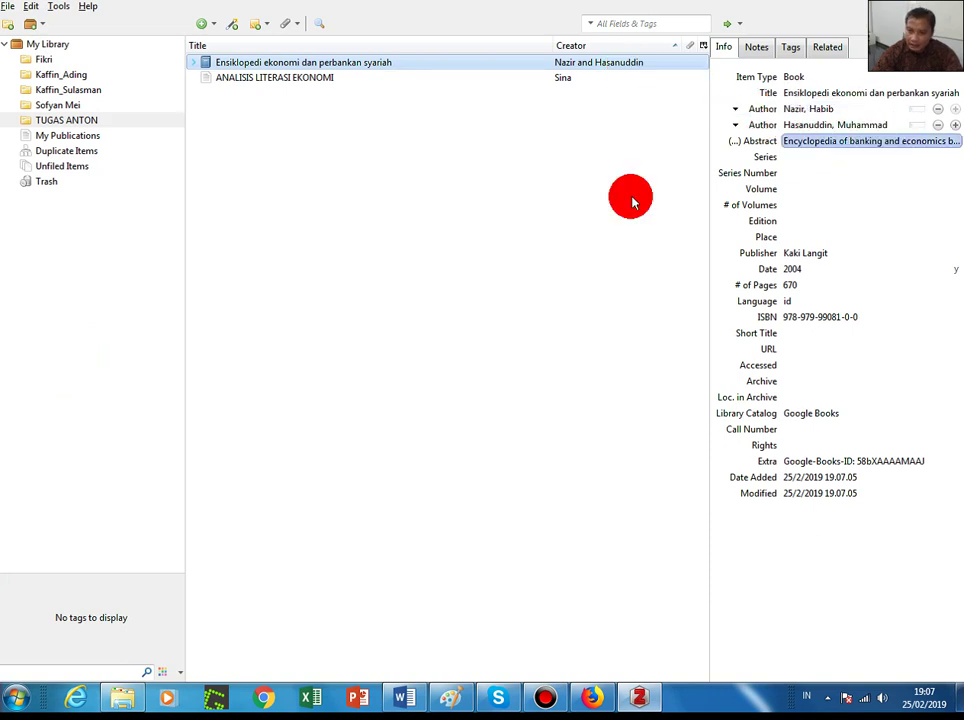
{"action": "left_click", "coordinate": [572, 212]}
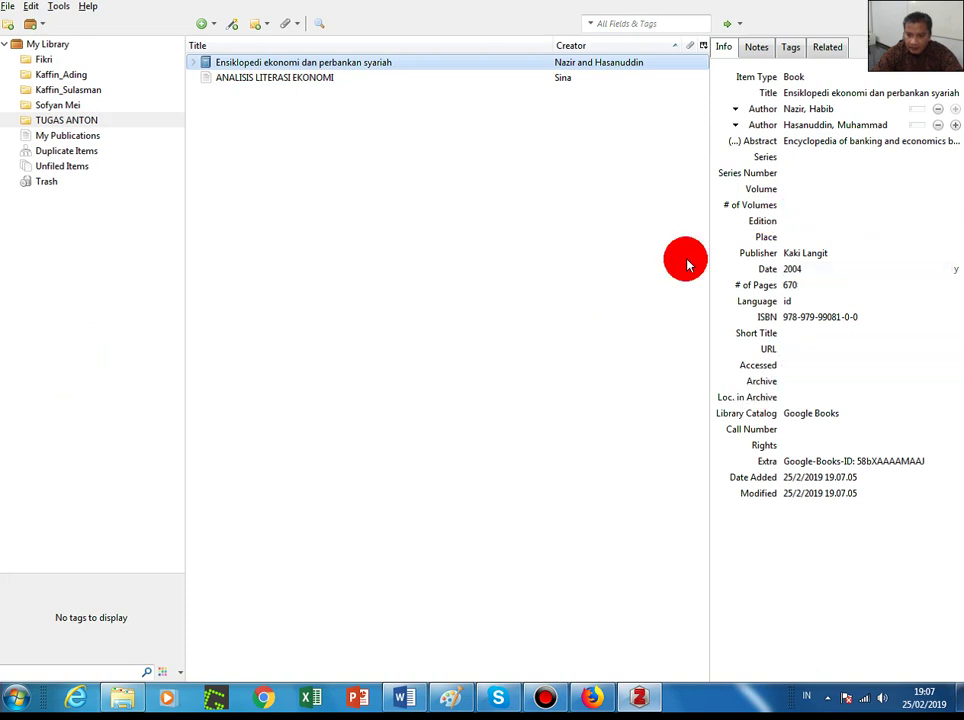
- Check the book's Google Books page in Firefox, including its bibliographic information, for the missing place of publication
{"action": "left_click", "coordinate": [823, 240]}
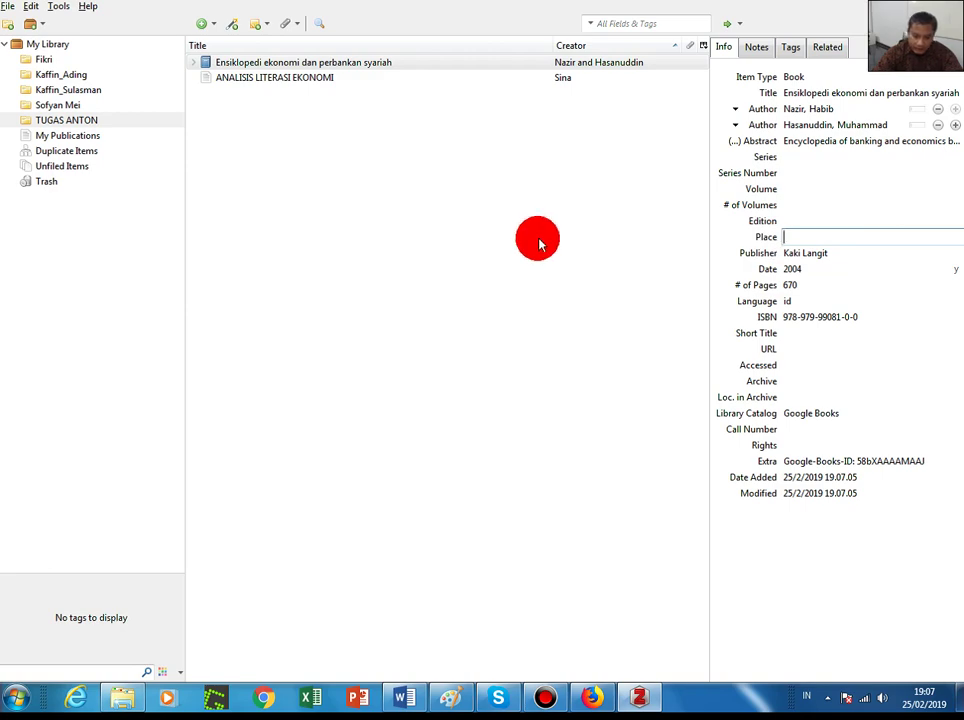
{"action": "left_click", "coordinate": [594, 700]}
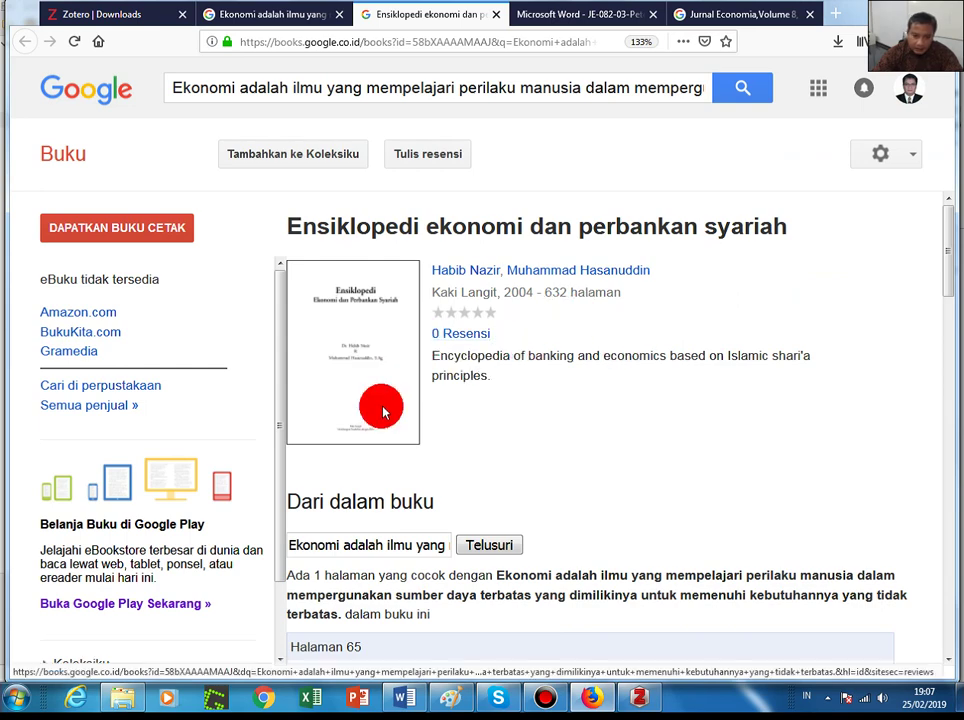
{"action": "scroll", "coordinate": [388, 400], "scroll_direction": "down", "scroll_amount": 3}
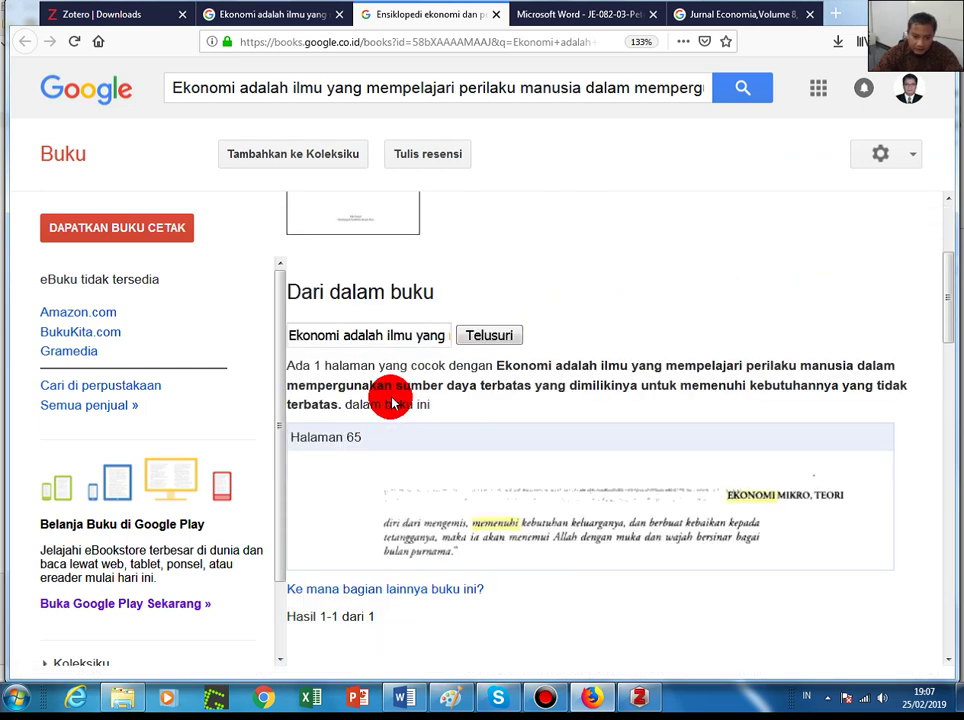
{"action": "scroll", "coordinate": [390, 400], "scroll_direction": "down", "scroll_amount": 15}
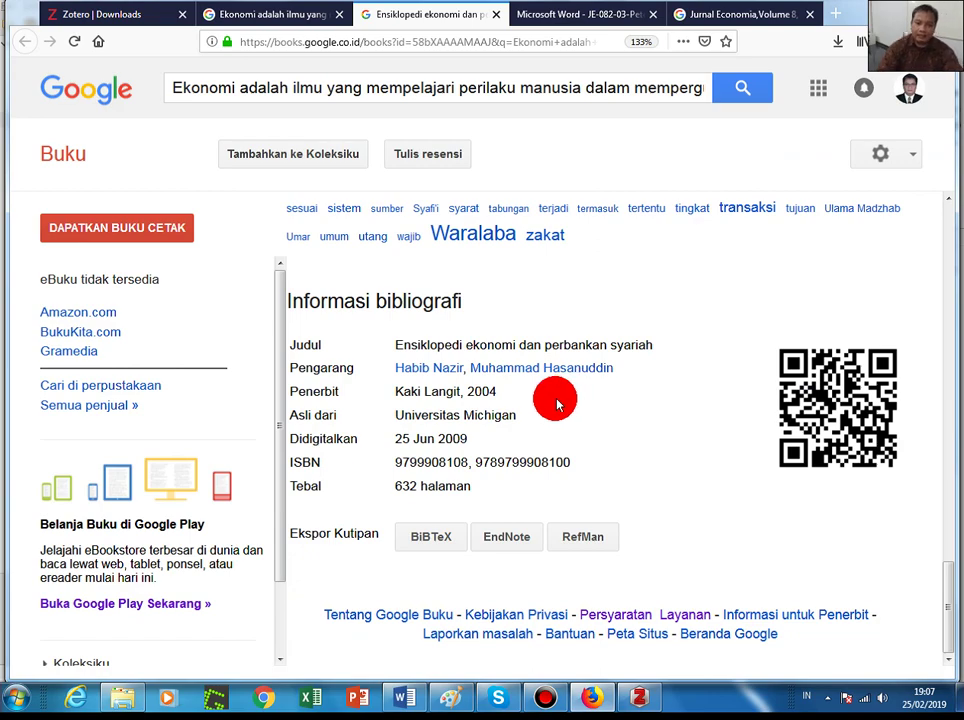
{"action": "scroll", "coordinate": [557, 403], "scroll_direction": "up", "scroll_amount": 15}
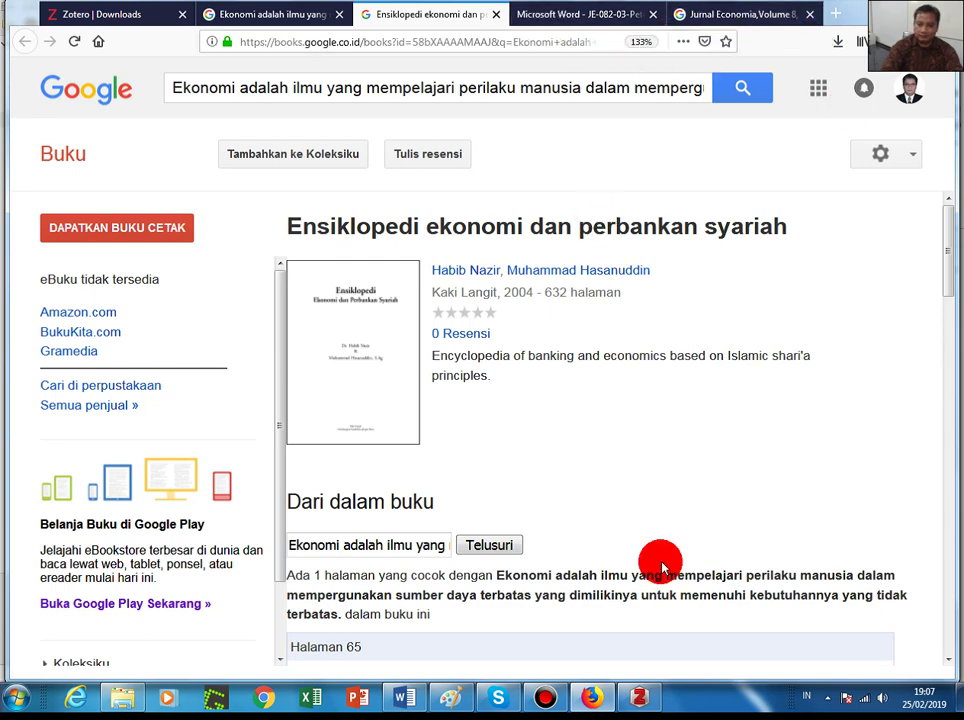
- Return to Zotero and set the Place of the "Ensiklopedi ekonomi dan perbankan syariah" record to Jakarta
{"action": "left_click", "coordinate": [637, 703]}
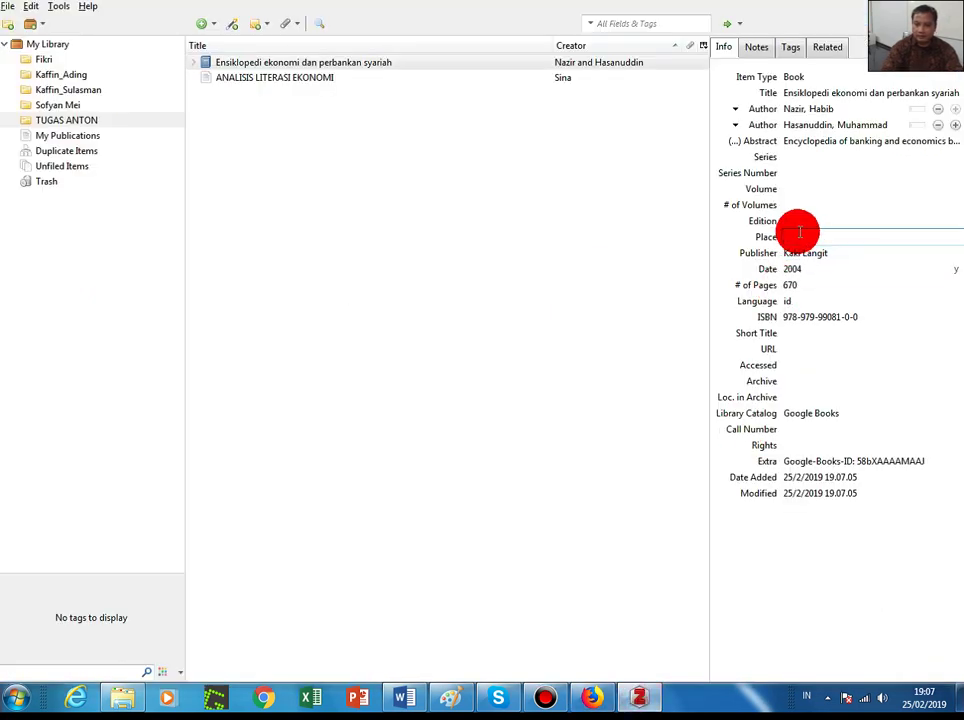
{"action": "left_click", "coordinate": [876, 148]}
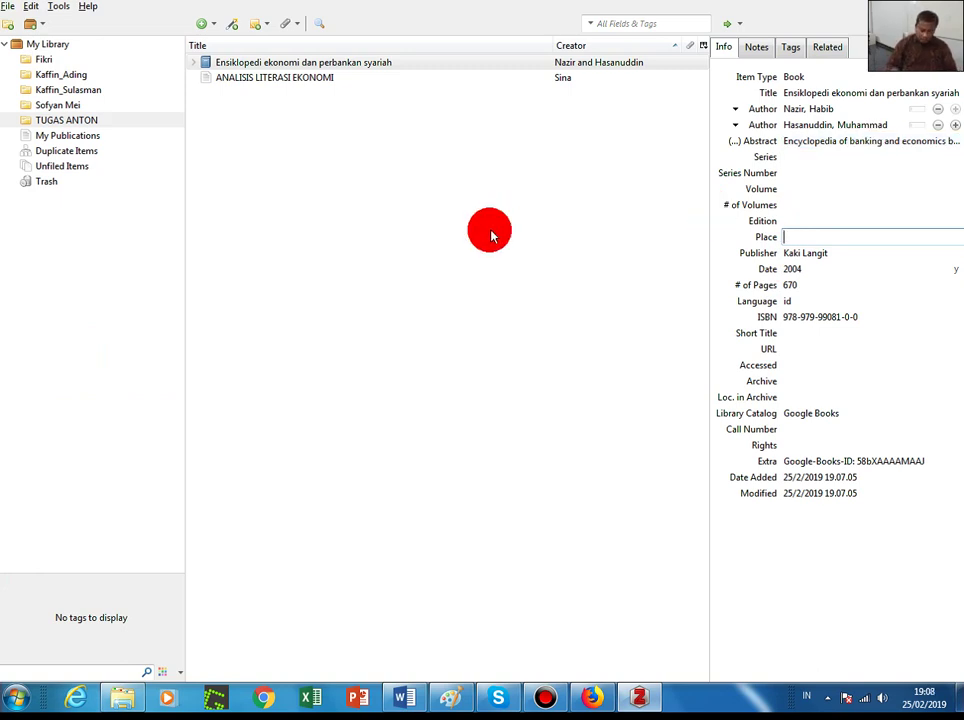
{"action": "type", "text": "J"}
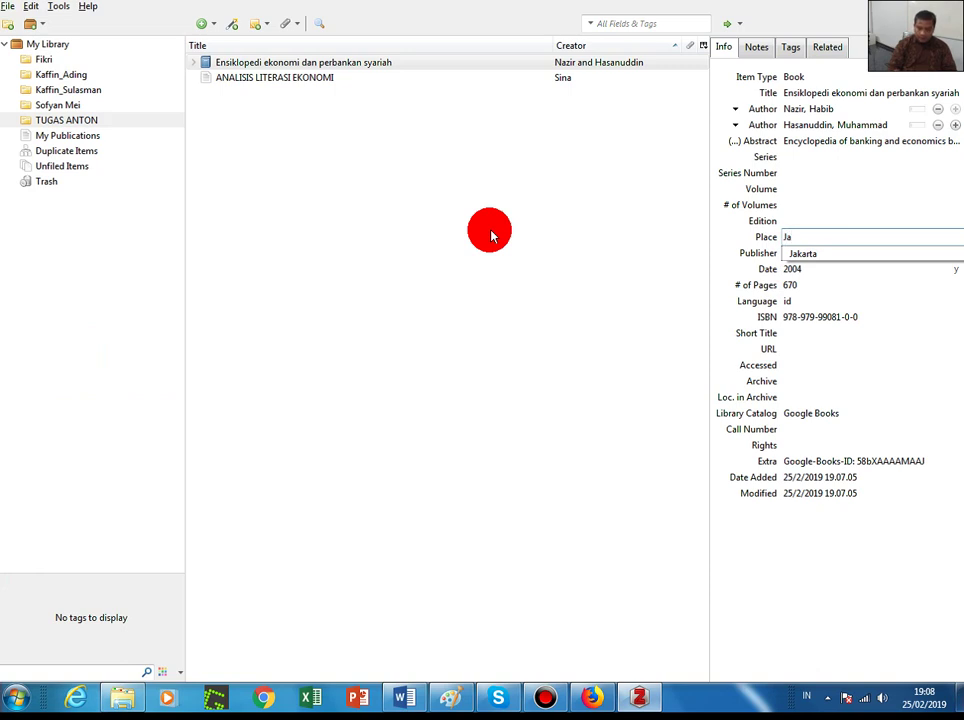
{"action": "type", "text": "a"}
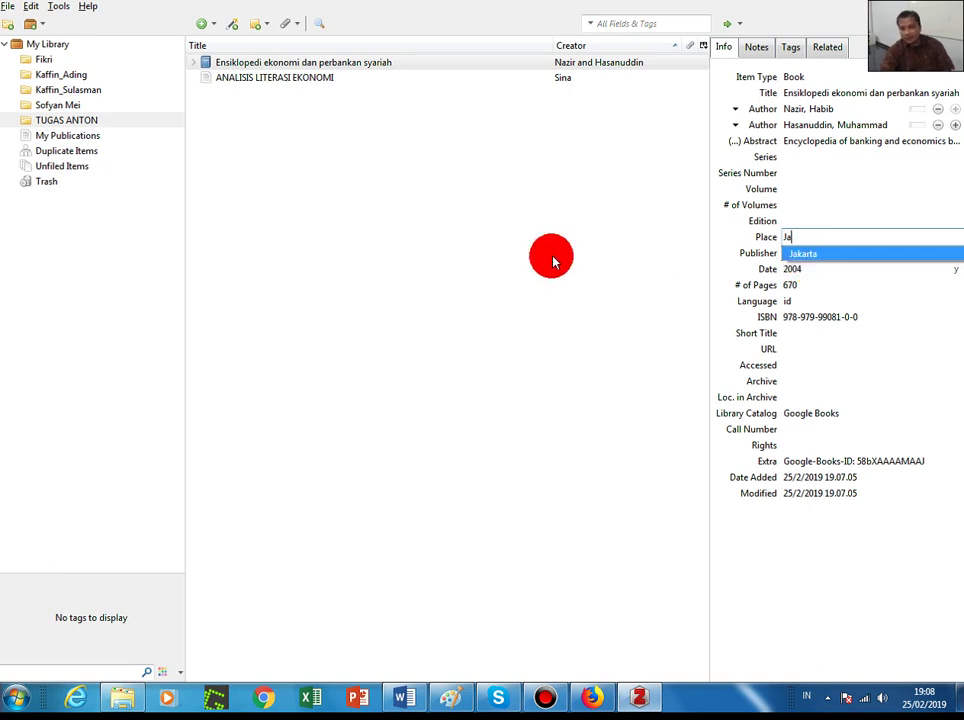
{"action": "left_click", "coordinate": [430, 258]}
{"action": "left_click", "coordinate": [792, 240]}
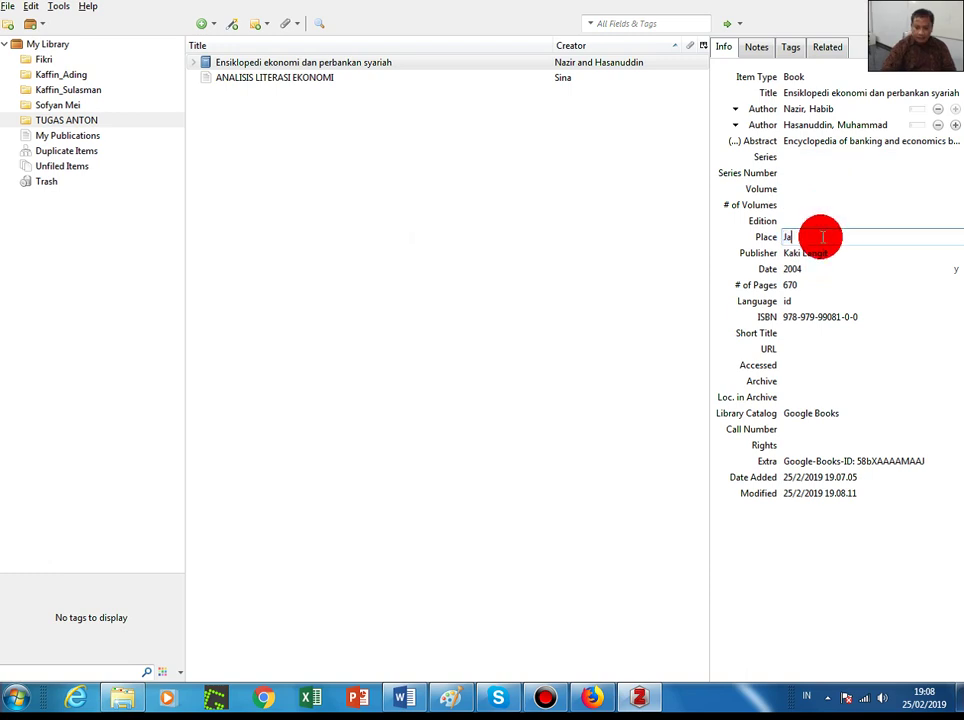
{"action": "type", "text": "karta"}
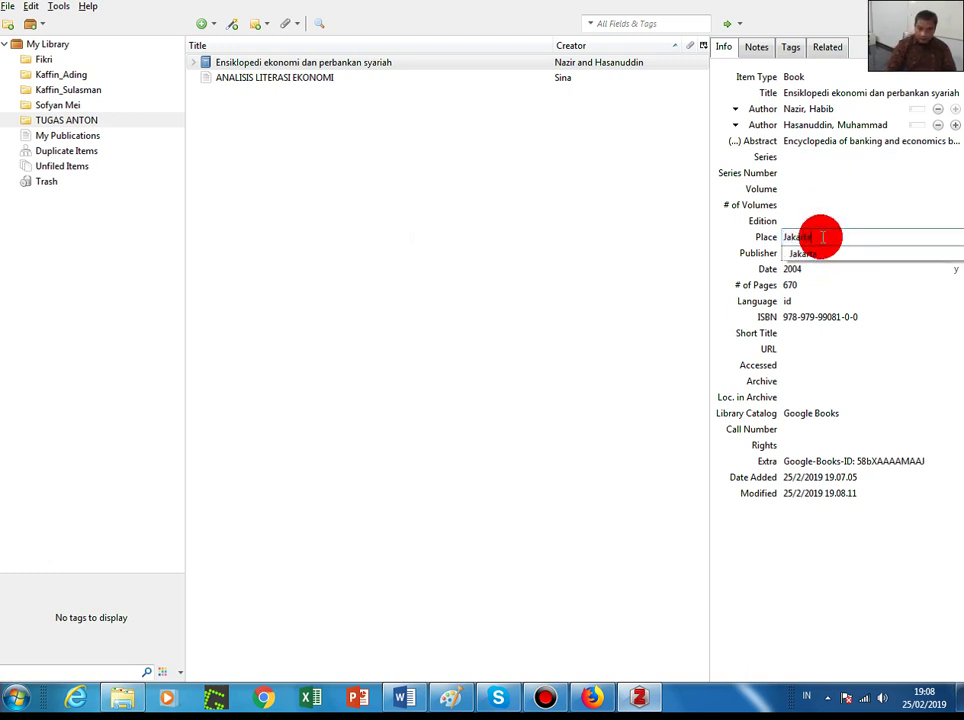
{"action": "key", "text": "Return"}
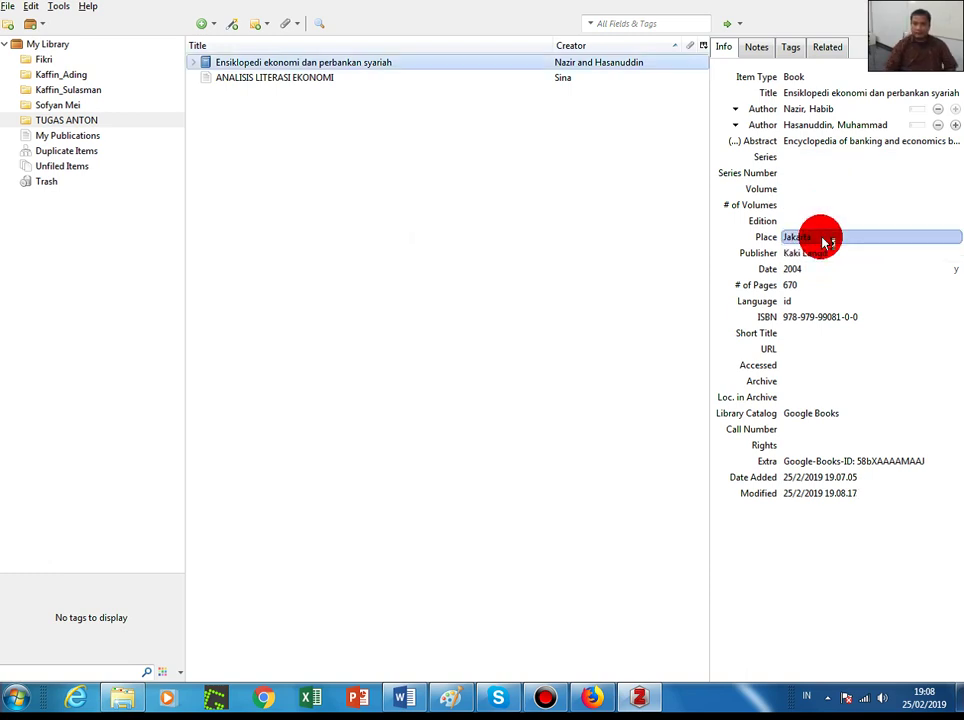
{"action": "key", "text": "Return"}
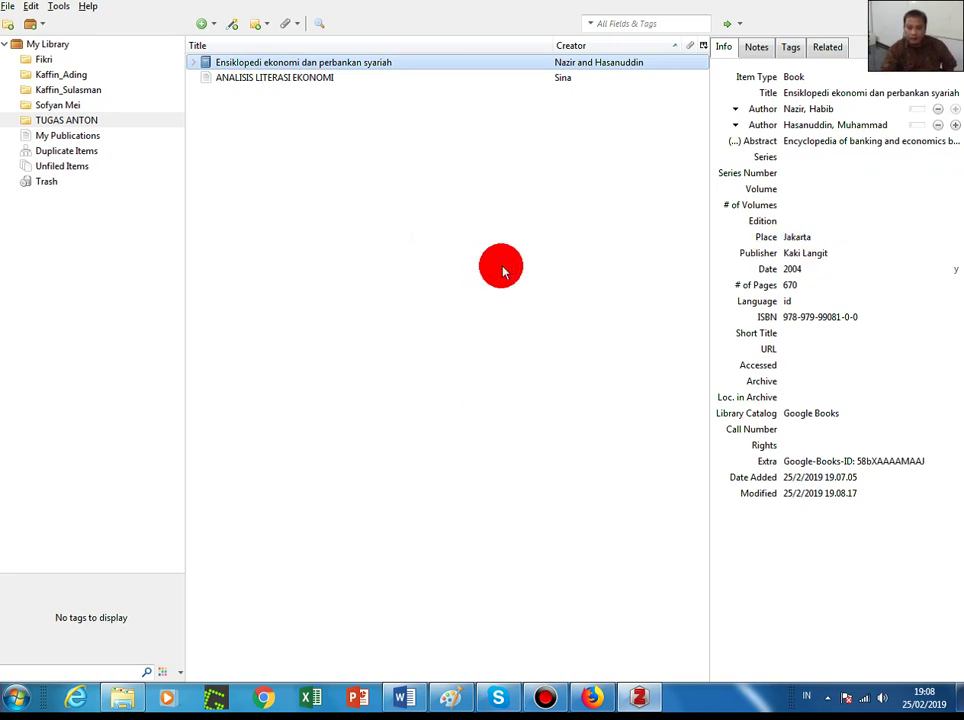
- Switch to the Word document and examine the first sentence's reference mark and its footnote at the end of the page
{"action": "left_click", "coordinate": [597, 699]}
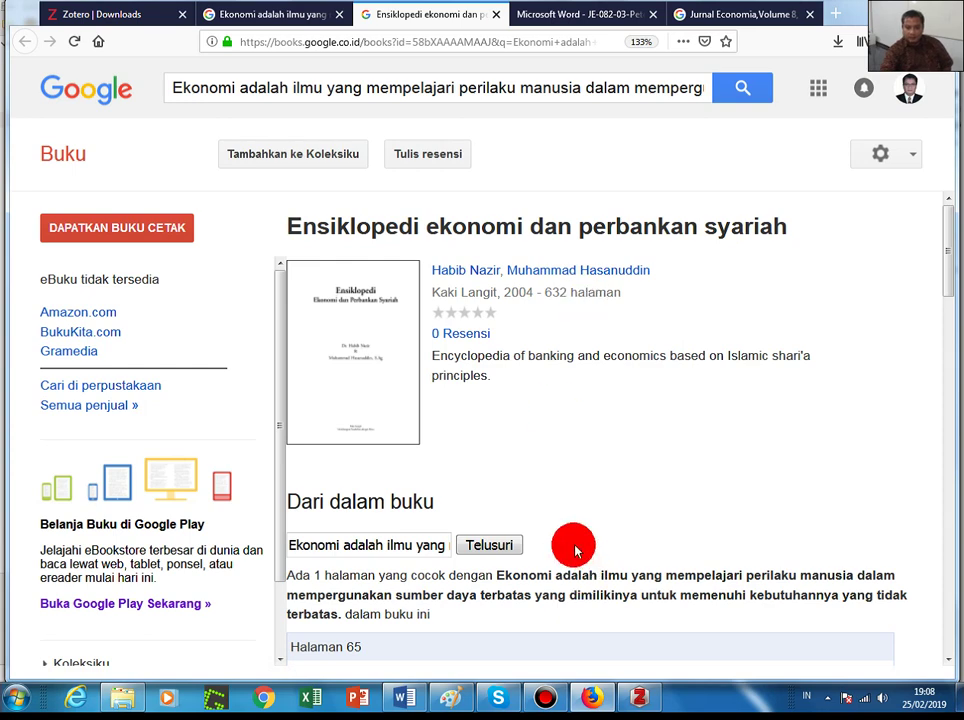
{"action": "left_click", "coordinate": [405, 697]}
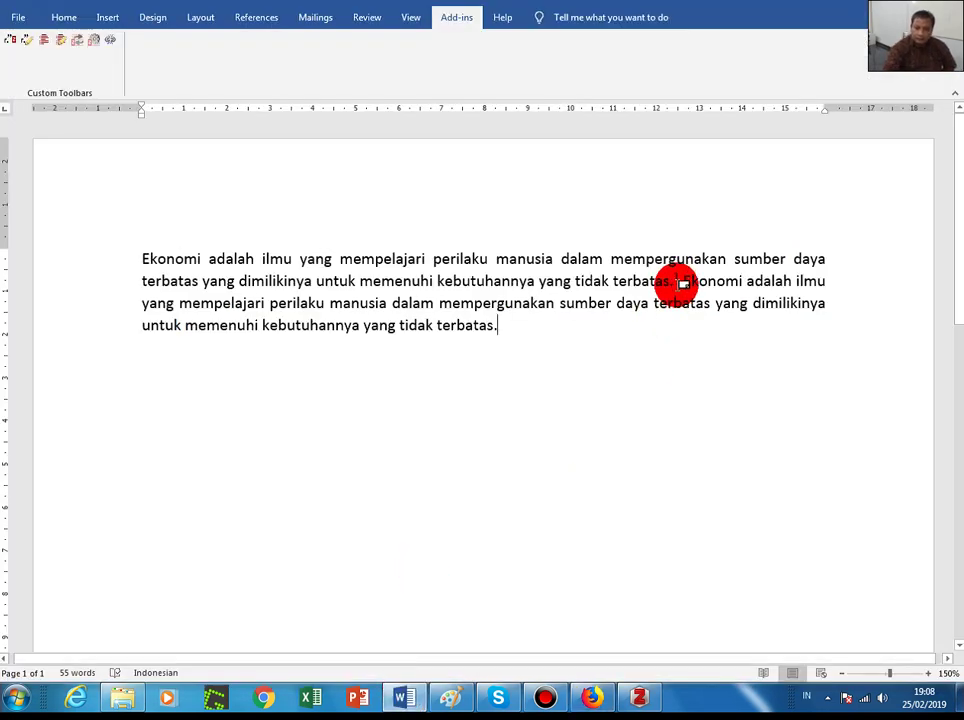
{"action": "mouse_move", "coordinate": [682, 271]}
{"action": "scroll", "coordinate": [674, 273], "scroll_direction": "down", "scroll_amount": 8}
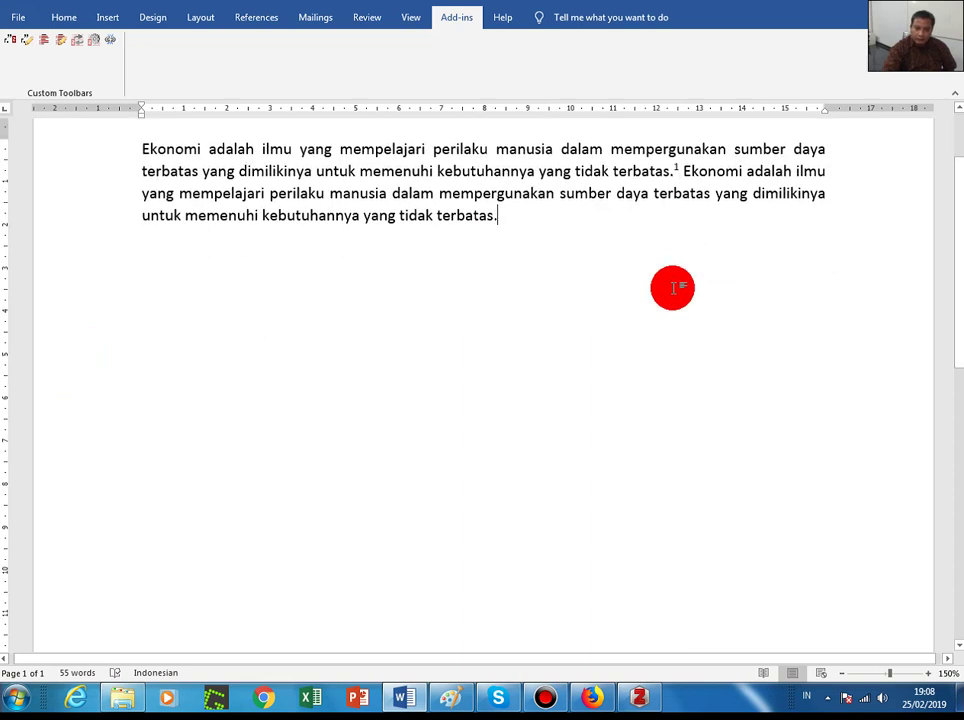
{"action": "scroll", "coordinate": [674, 288], "scroll_direction": "down", "scroll_amount": 3}
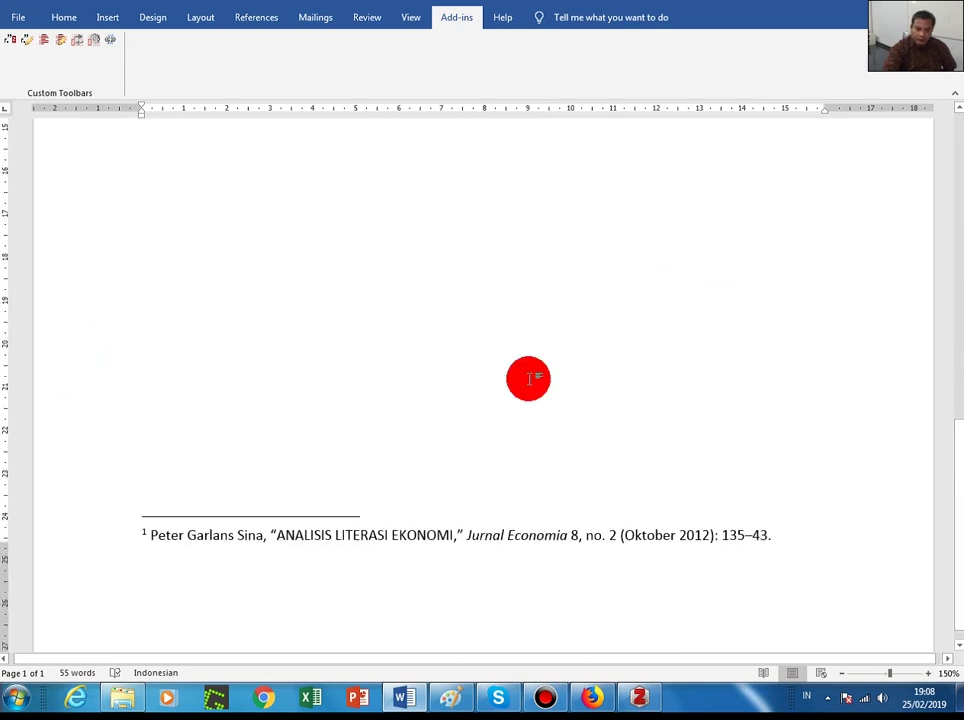
{"action": "scroll", "coordinate": [549, 472], "scroll_direction": "up", "scroll_amount": 10}
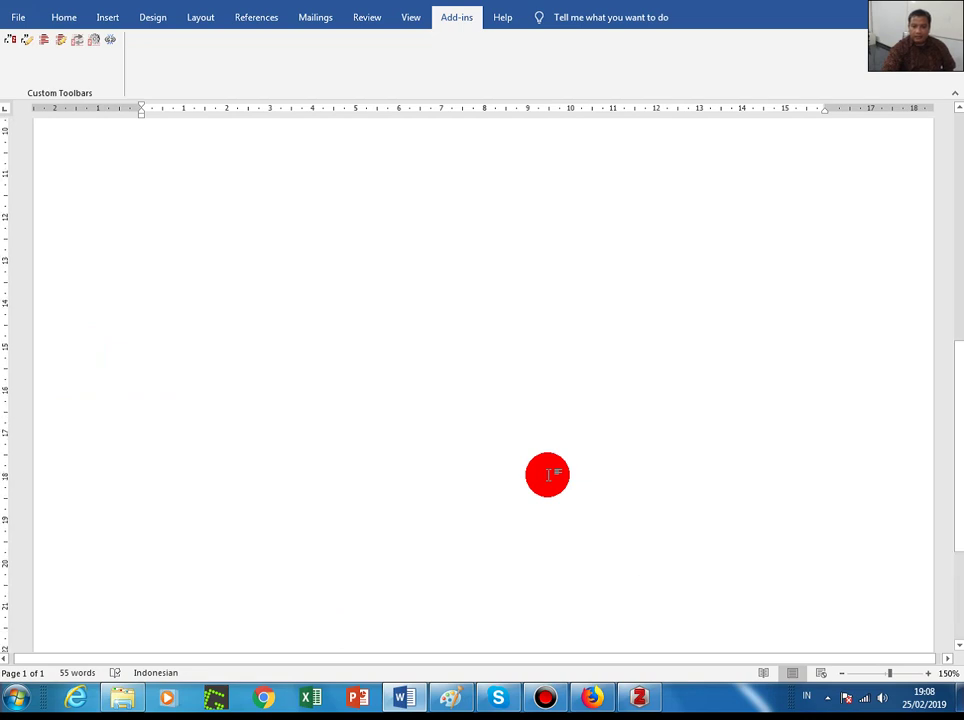
{"action": "scroll", "coordinate": [549, 472], "scroll_direction": "up", "scroll_amount": 1}
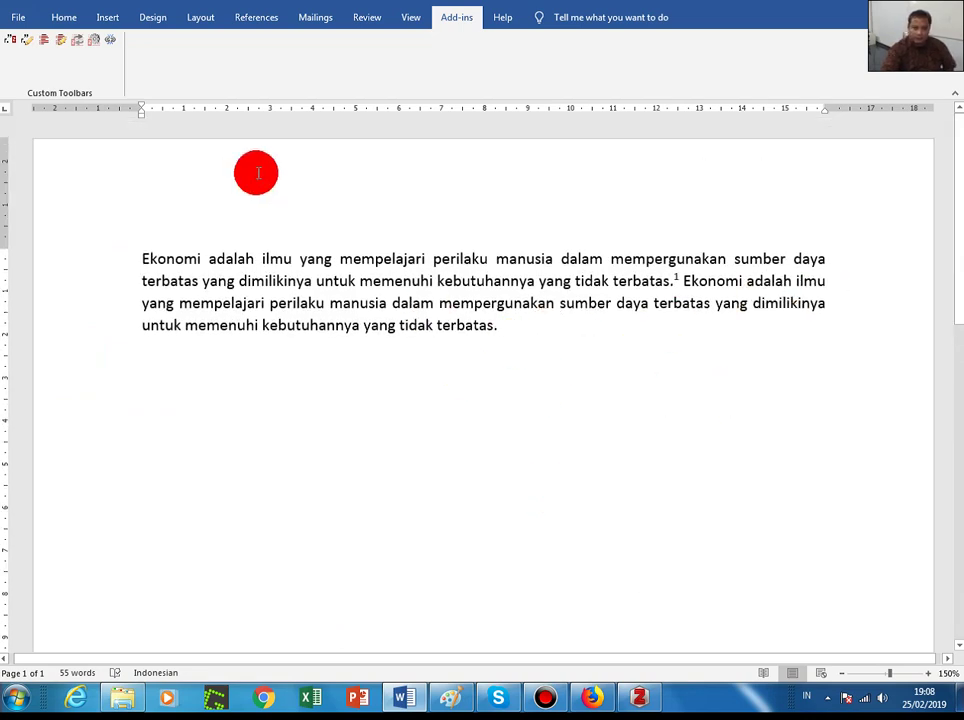
- Insert a Zotero citation after the second sentence, searching by the first author's surname and choosing "Ensiklopedi ekonomi dan perbankan syariah"
{"action": "left_click", "coordinate": [10, 42]}
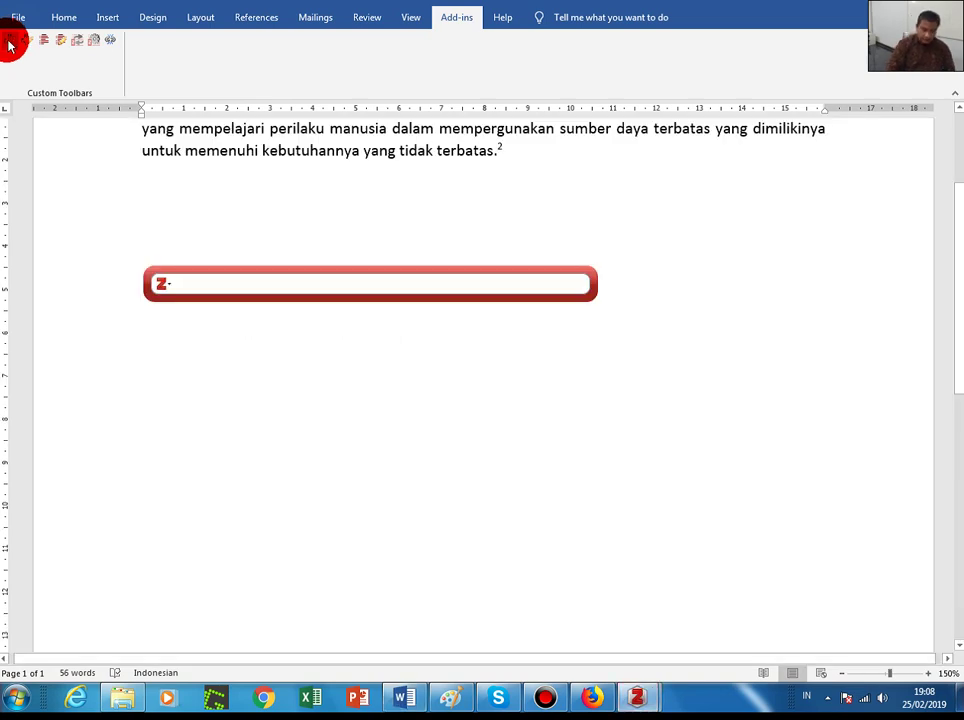
{"action": "type", "text": "Na"}
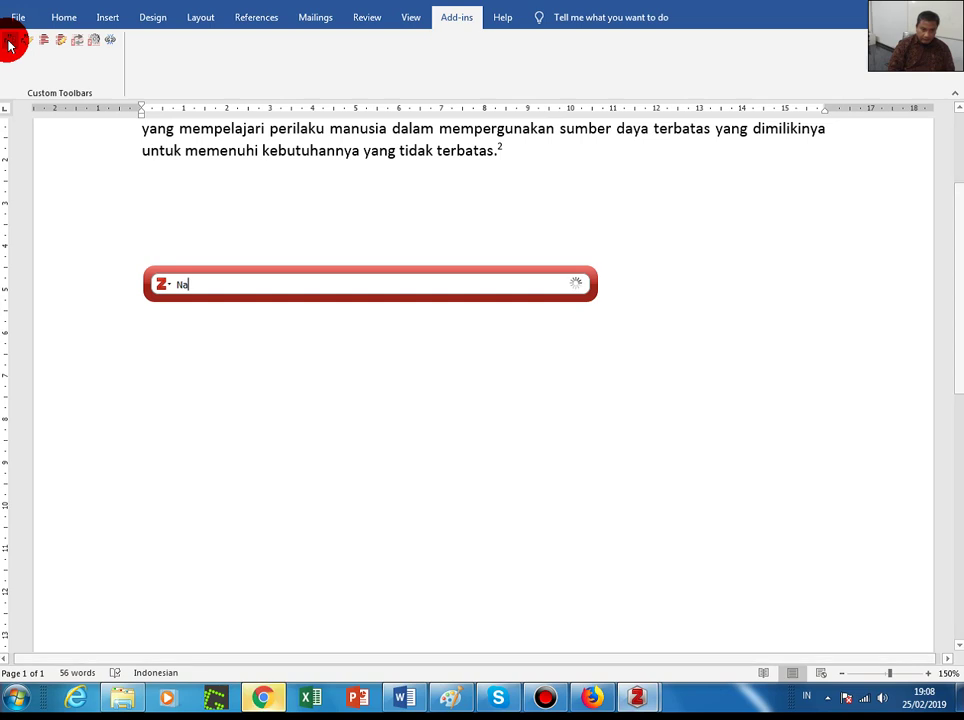
{"action": "type", "text": "zir"}
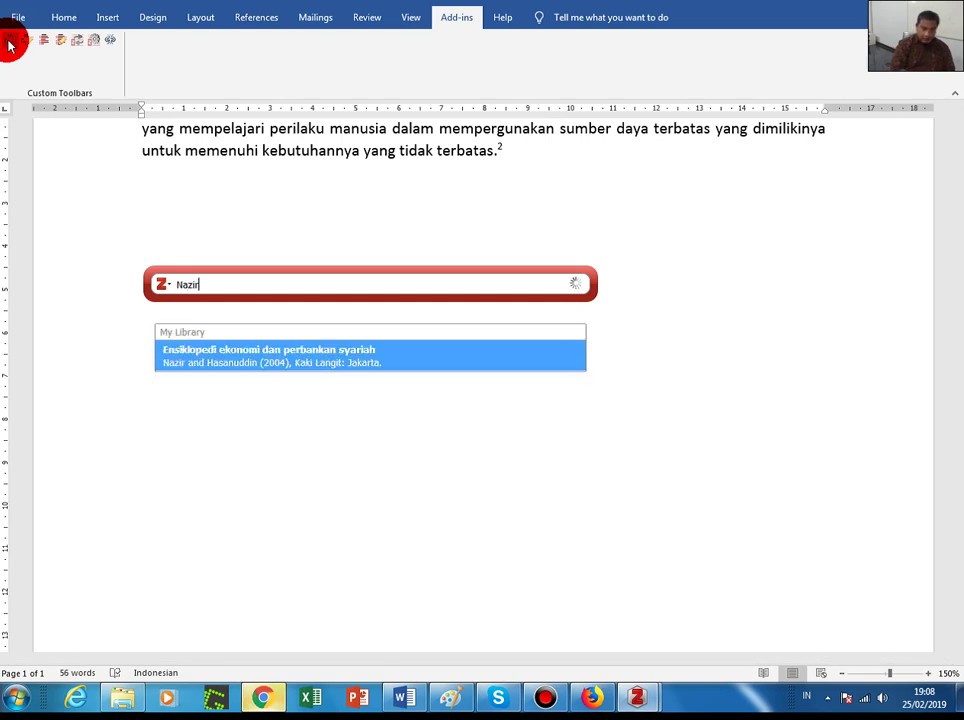
{"action": "left_click", "coordinate": [256, 366]}
- Set the citation's page to 124, insert it as a footnote and check the result at the end of the page
{"action": "left_click", "coordinate": [270, 285]}
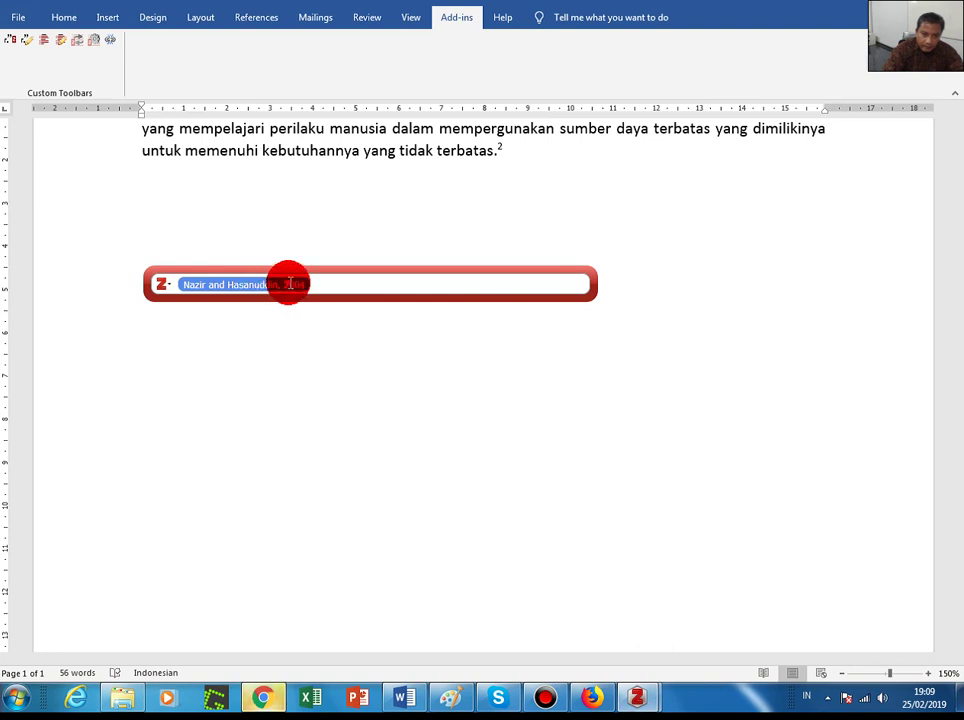
{"action": "left_click", "coordinate": [286, 284]}
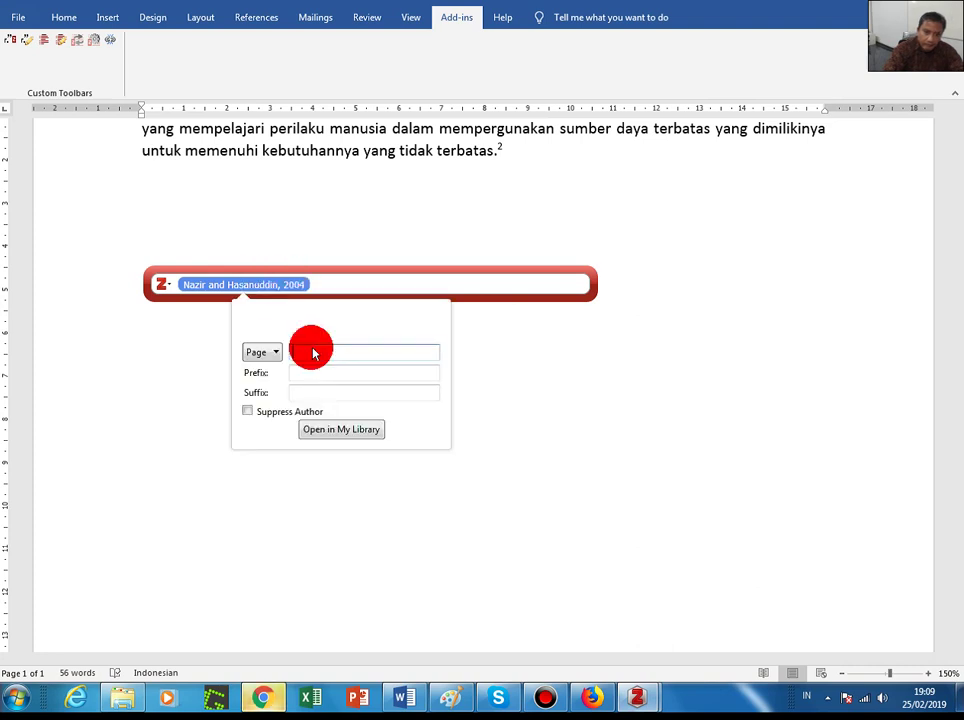
{"action": "left_click", "coordinate": [271, 284]}
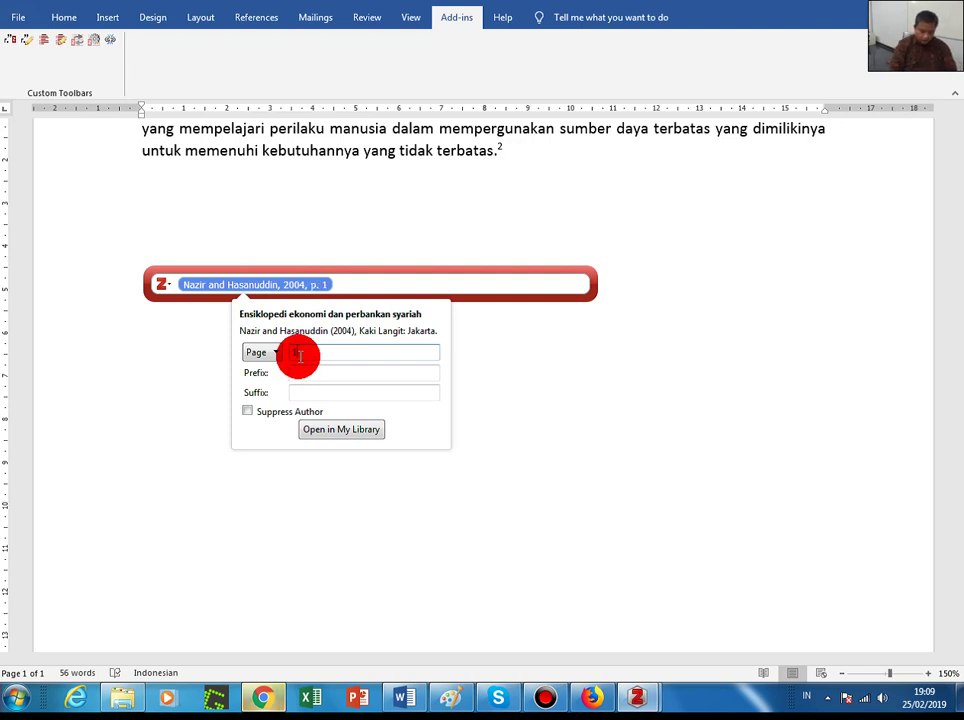
{"action": "left_click", "coordinate": [299, 355]}
{"action": "type", "text": "124"}
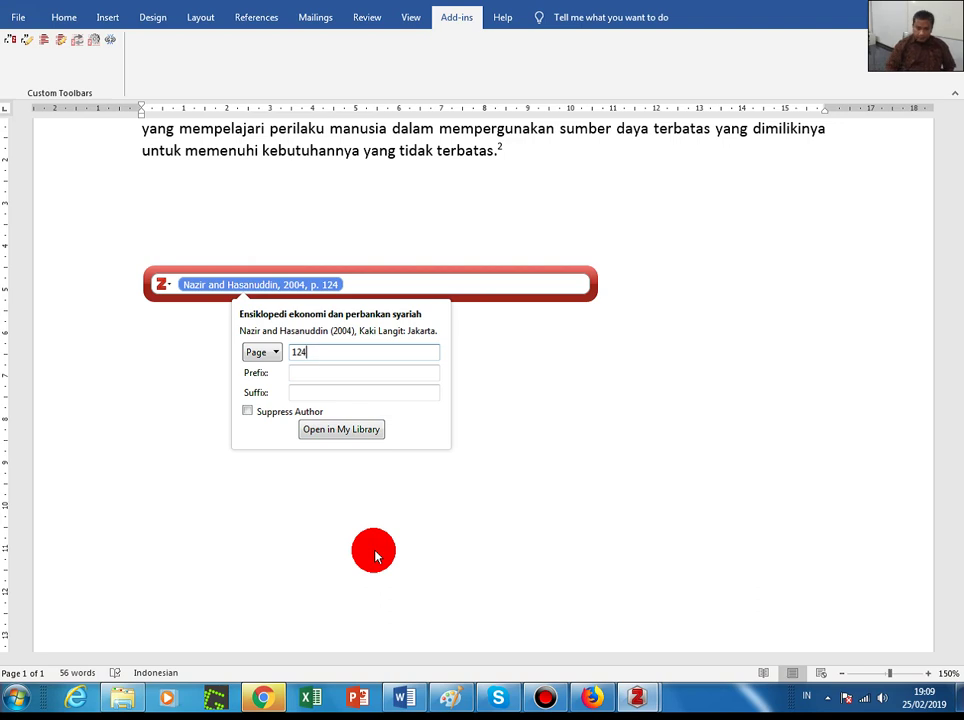
{"action": "key", "text": "Return"}
{"action": "key", "text": "Return"}
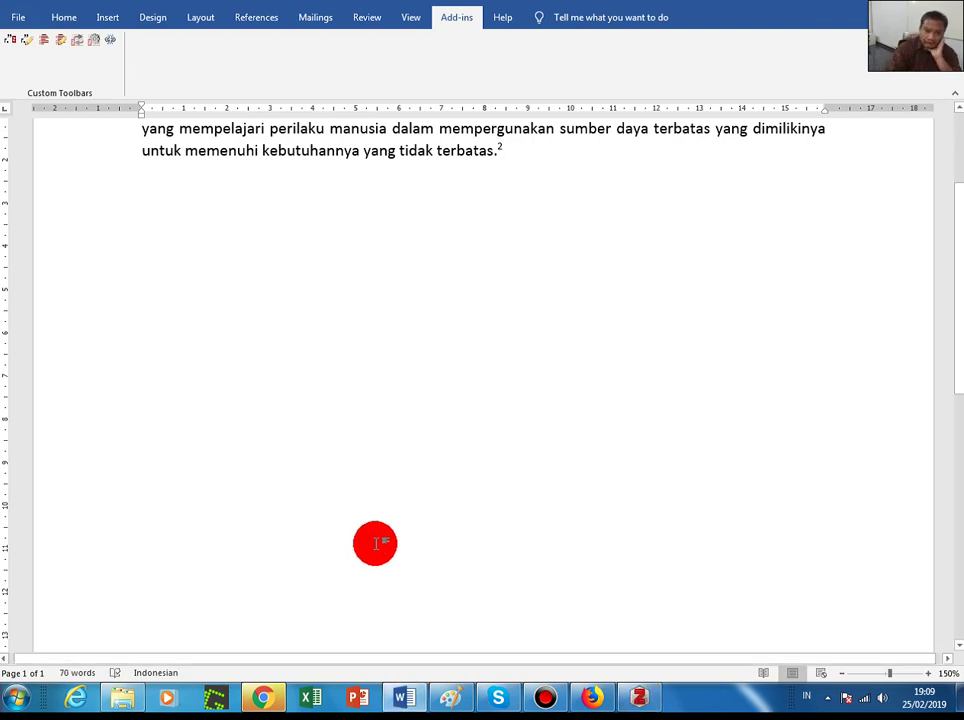
{"action": "scroll", "coordinate": [380, 530], "scroll_direction": "down", "scroll_amount": 8}
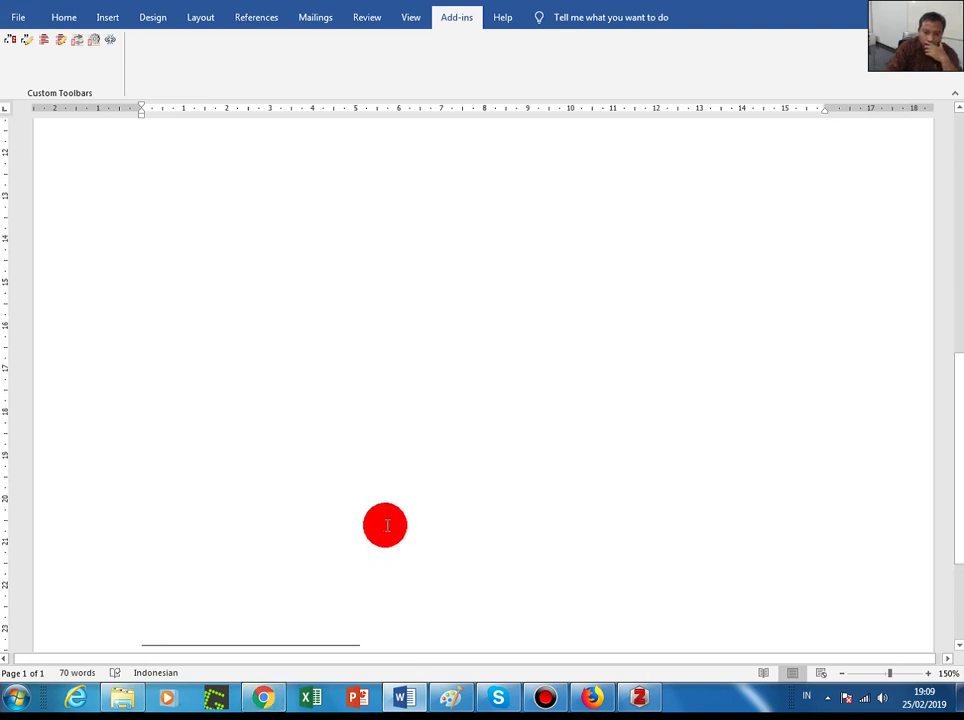
{"action": "scroll", "coordinate": [385, 525], "scroll_direction": "down", "scroll_amount": 3}
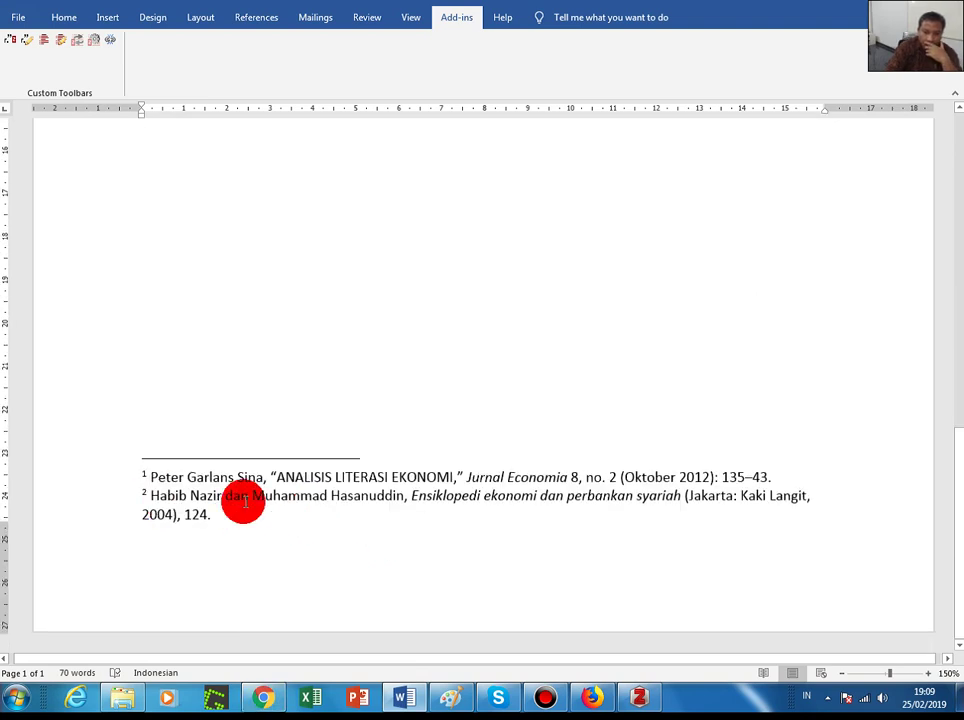
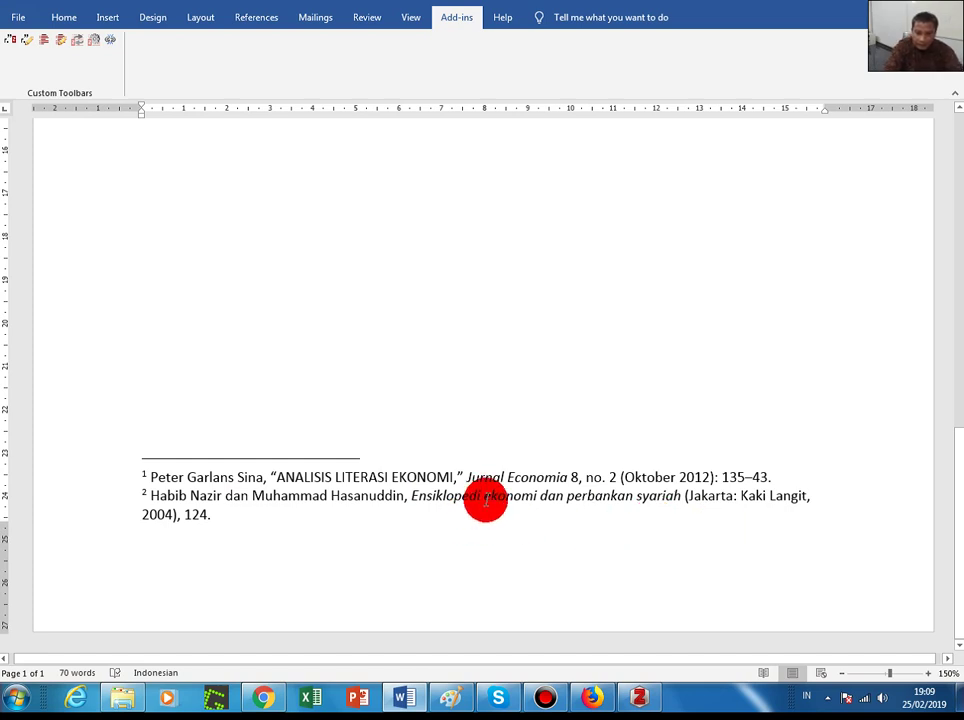
- Change the book's title in Zotero to "Ensiklopedi Ekonomi dan Perbankan Syariah" and return to the footnotes in Word
{"action": "left_click", "coordinate": [640, 700]}
{"action": "left_click", "coordinate": [838, 93]}
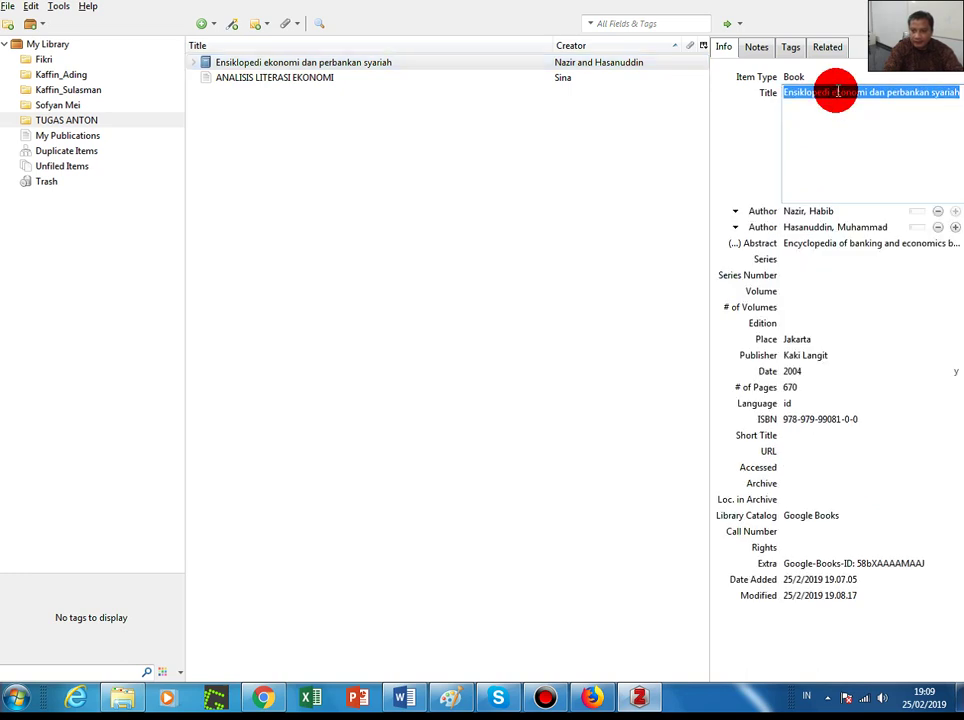
{"action": "left_click", "coordinate": [834, 93]}
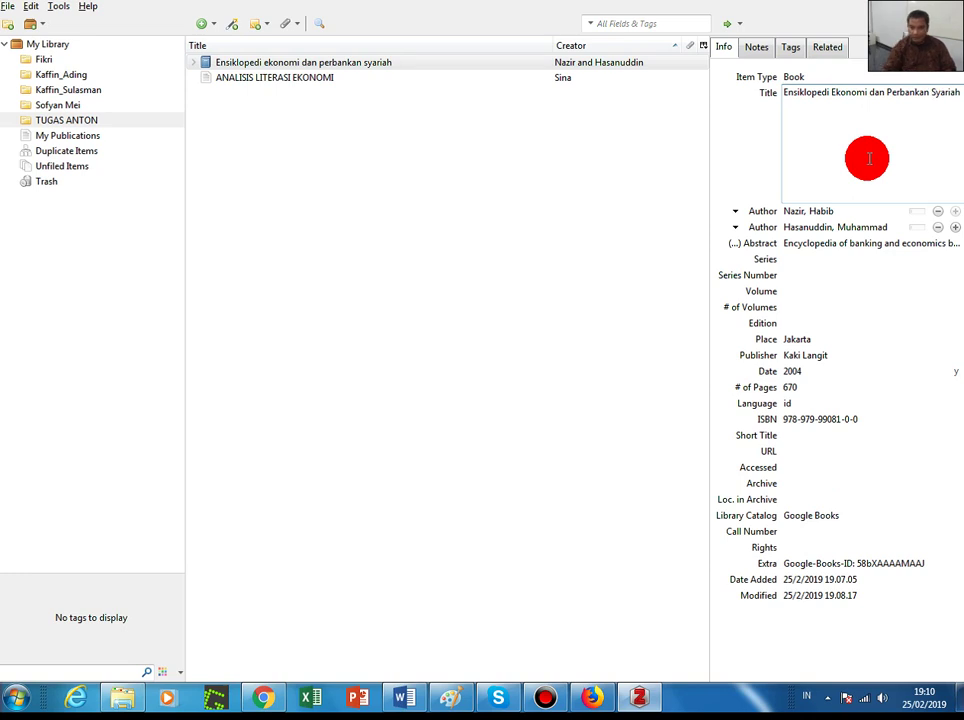
{"action": "left_click", "coordinate": [605, 168]}
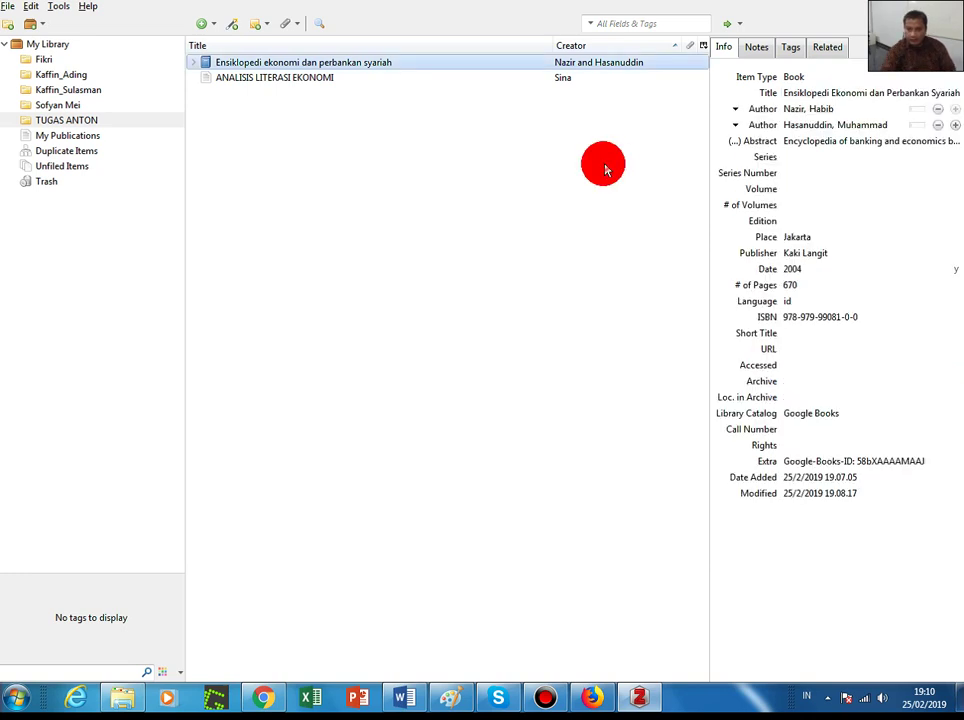
{"action": "left_click", "coordinate": [845, 94]}
{"action": "left_click", "coordinate": [463, 207]}
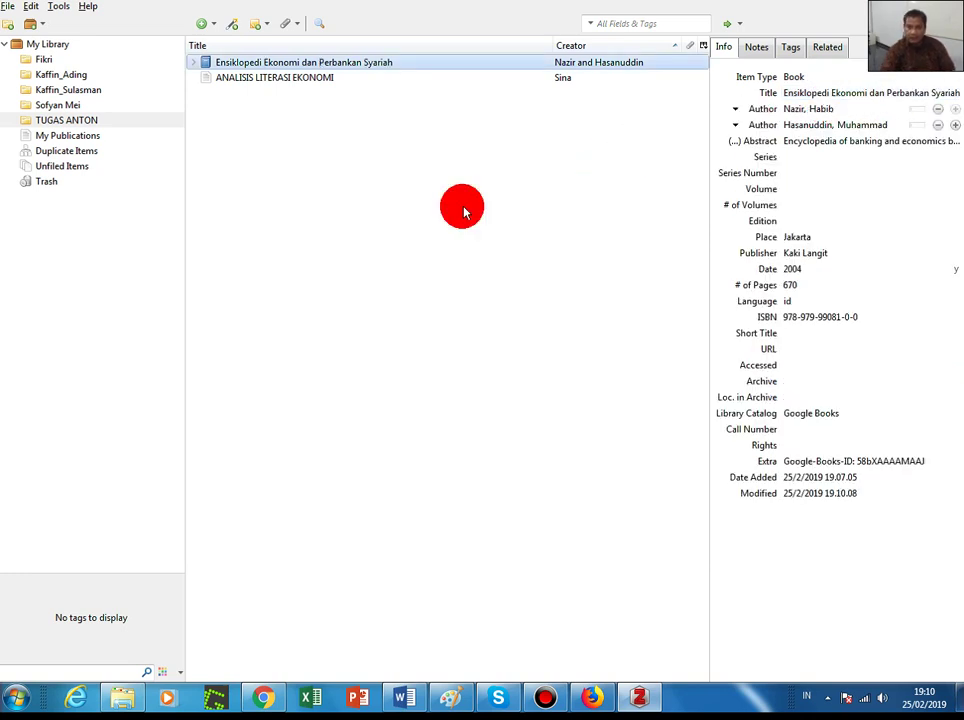
{"action": "left_click", "coordinate": [403, 697]}
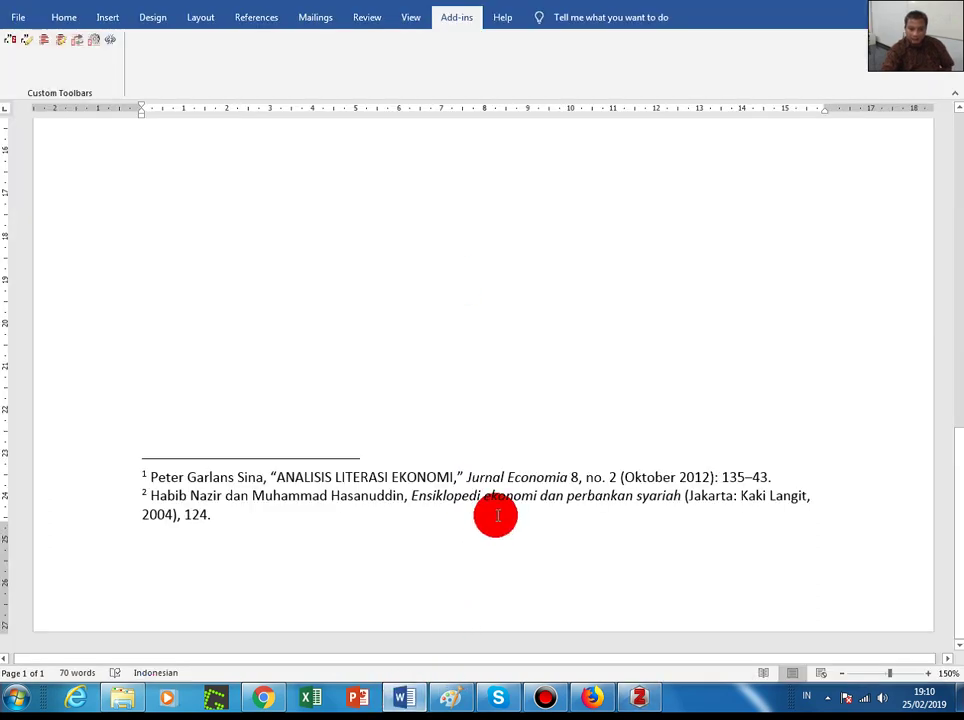
- Refresh the Zotero citations so the second footnote takes over the edited title, and return to the paragraph
{"action": "scroll", "coordinate": [494, 512], "scroll_direction": "up", "scroll_amount": 3}
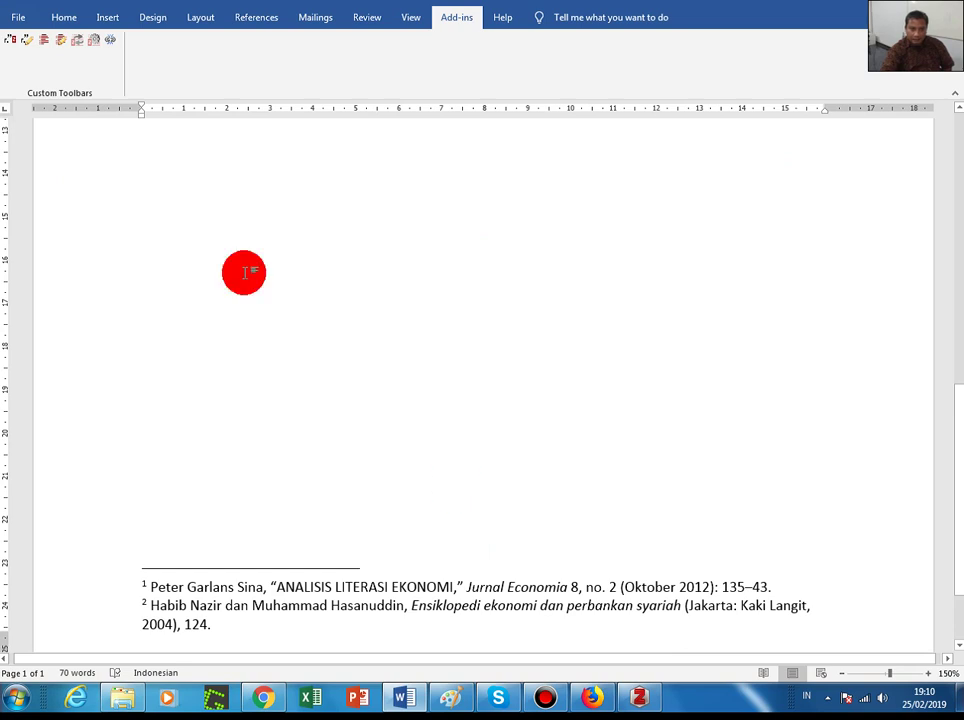
{"action": "left_click", "coordinate": [81, 44]}
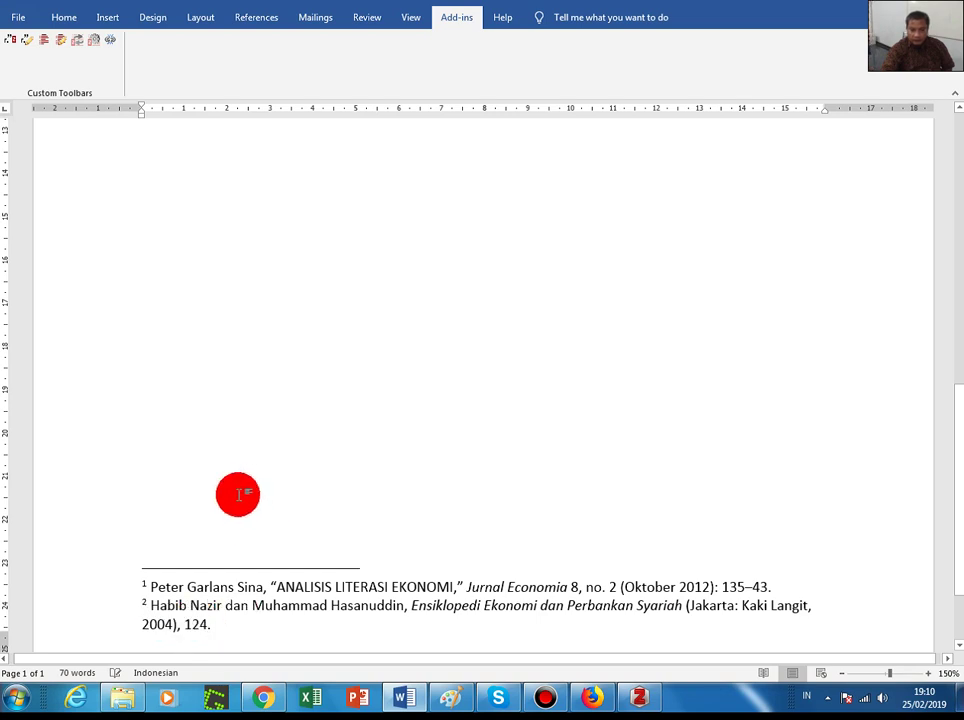
{"action": "scroll", "coordinate": [395, 487], "scroll_direction": "up", "scroll_amount": 10}
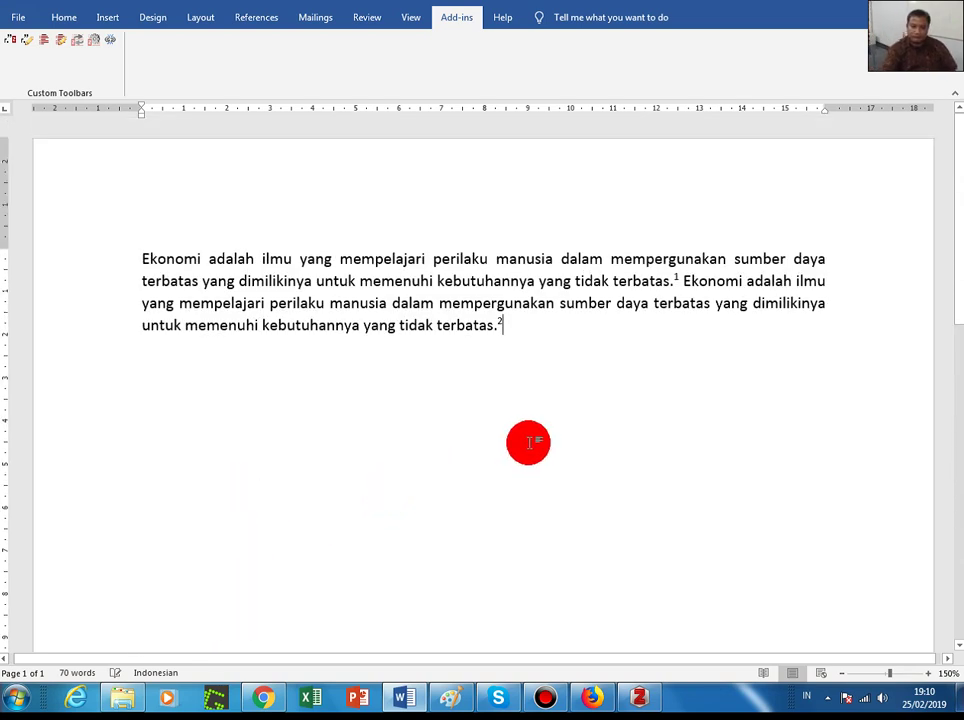
- Copy the second sentence without its reference mark and paste it after the second footnote mark as a third sentence
{"action": "left_click", "coordinate": [717, 353]}
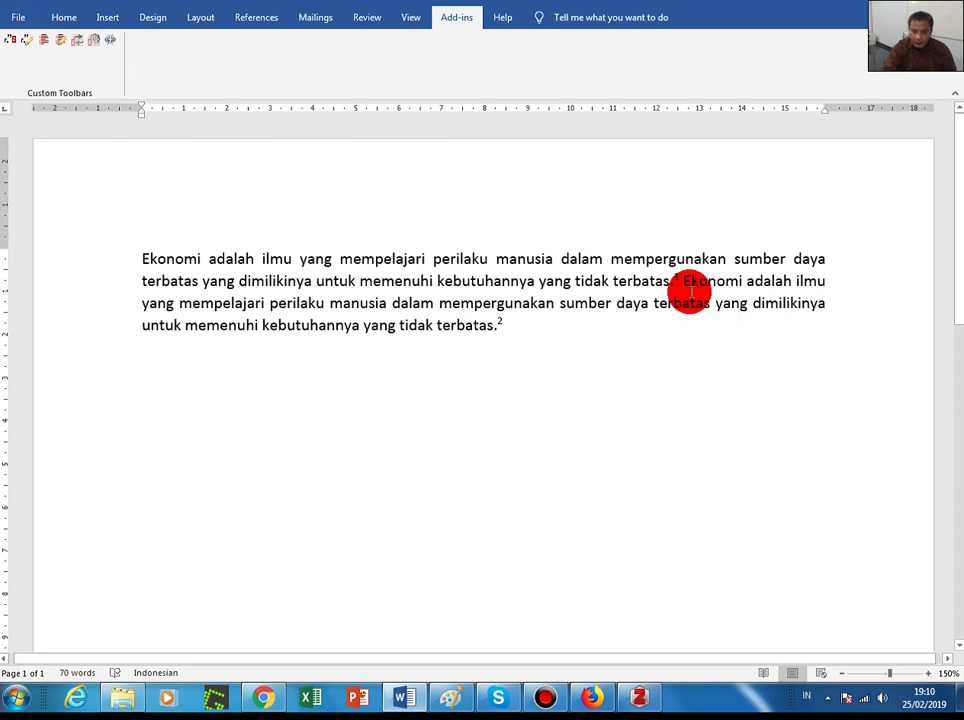
{"action": "left_click_drag", "start_coordinate": [683, 282], "coordinate": [680, 333]}
{"action": "key", "text": "ctrl+c"}
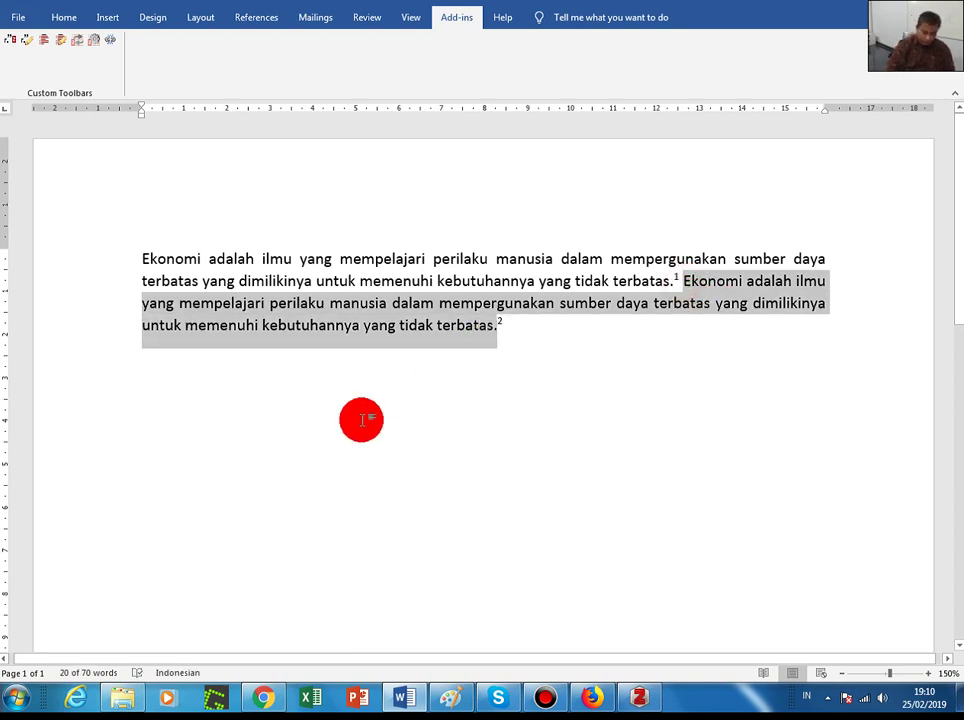
{"action": "left_click", "coordinate": [537, 322]}
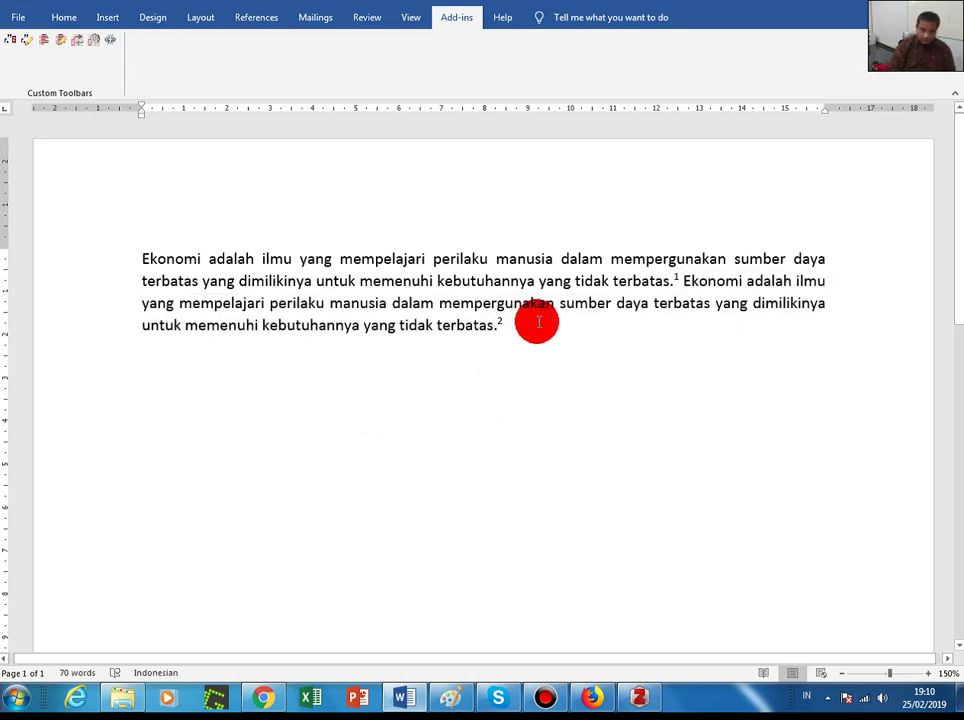
{"action": "key", "text": "ctrl+v"}
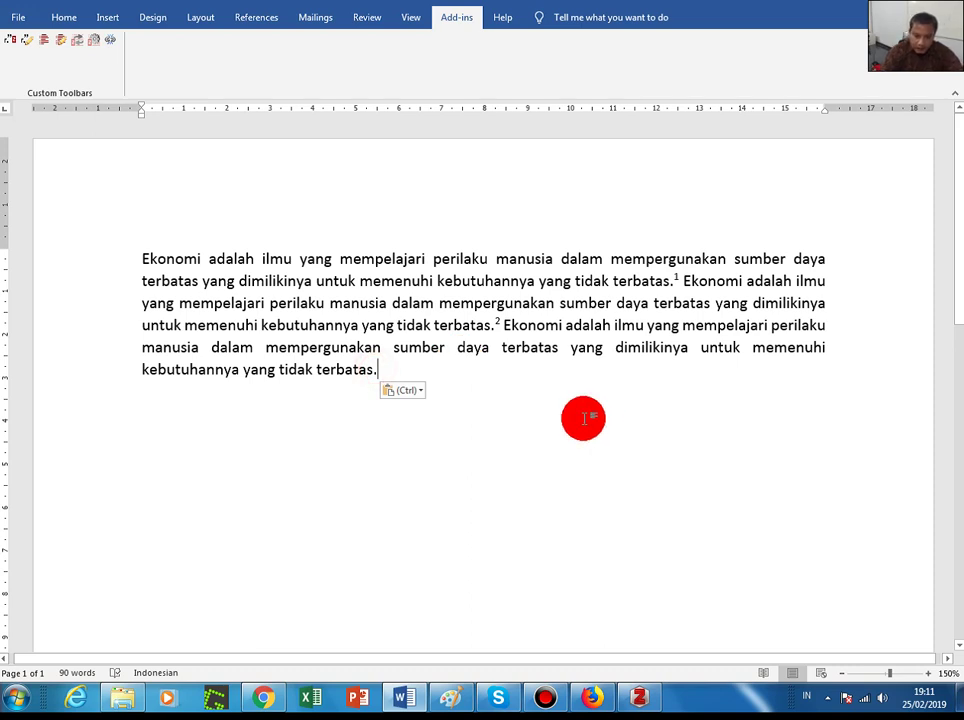
- Switch to Firefox and shorten the Google Books search to "Ekonomi adalah ilmu yang mempelajari perilaku manusia untuk memenuhi kebutuhannya"
{"action": "left_click", "coordinate": [595, 698]}
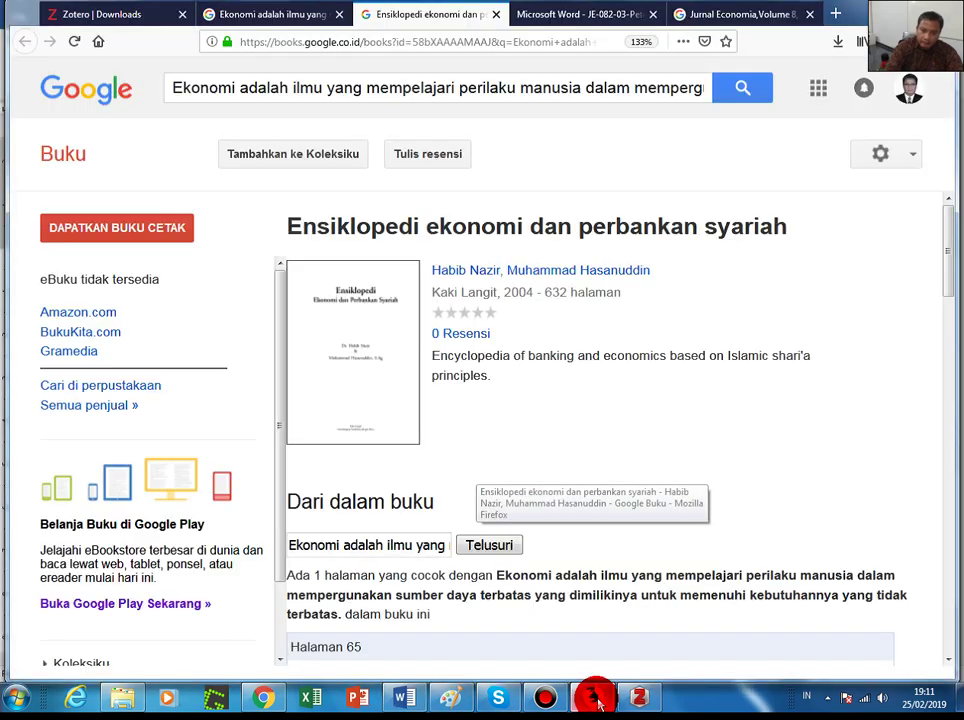
{"action": "left_click", "coordinate": [281, 14]}
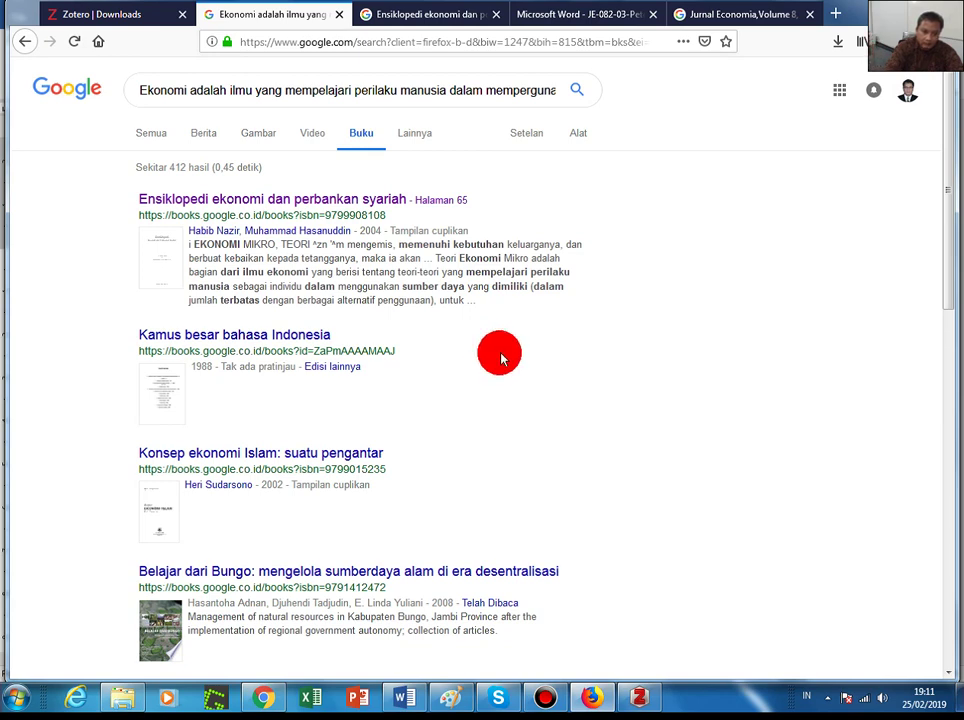
{"action": "scroll", "coordinate": [710, 366], "scroll_direction": "down", "scroll_amount": 3}
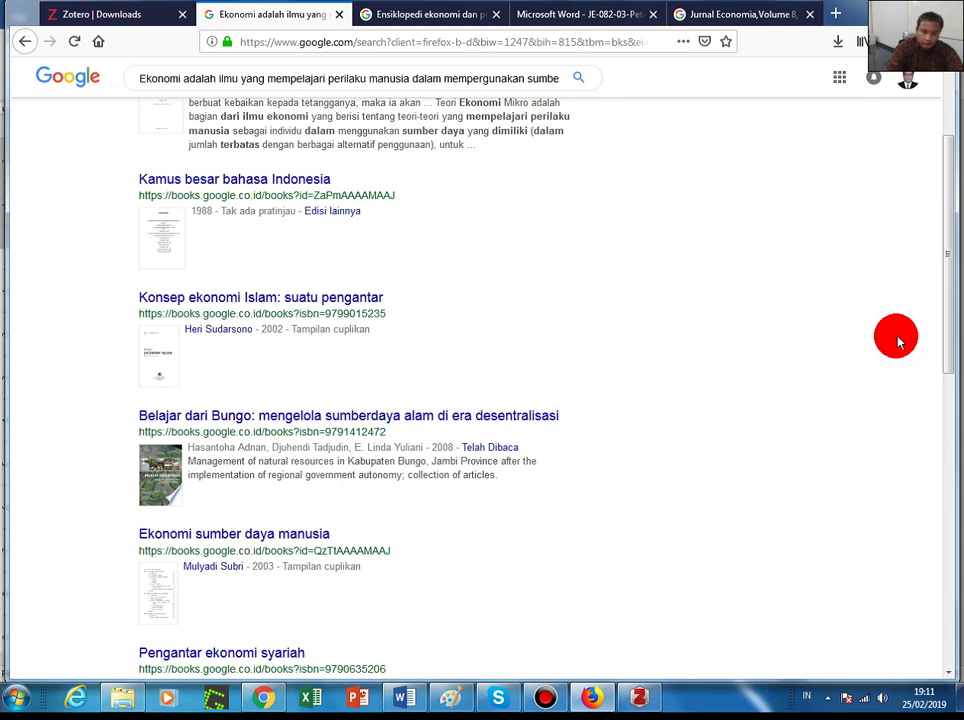
{"action": "scroll", "coordinate": [898, 342], "scroll_direction": "down", "scroll_amount": 4}
{"action": "scroll", "coordinate": [898, 342], "scroll_direction": "down", "scroll_amount": 3}
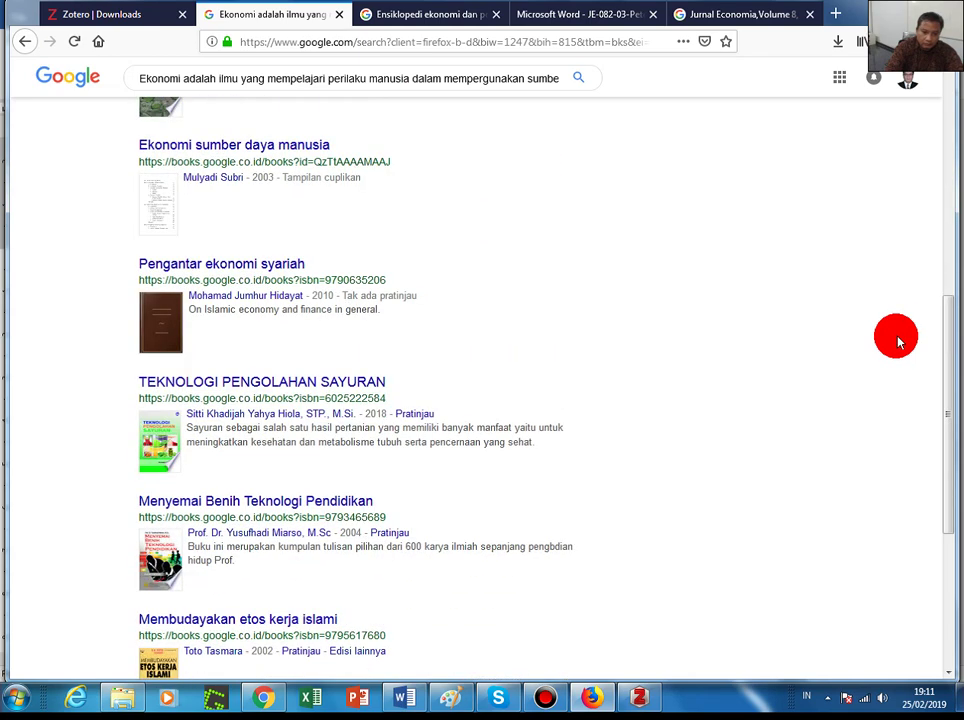
{"action": "scroll", "coordinate": [895, 340], "scroll_direction": "up", "scroll_amount": 9}
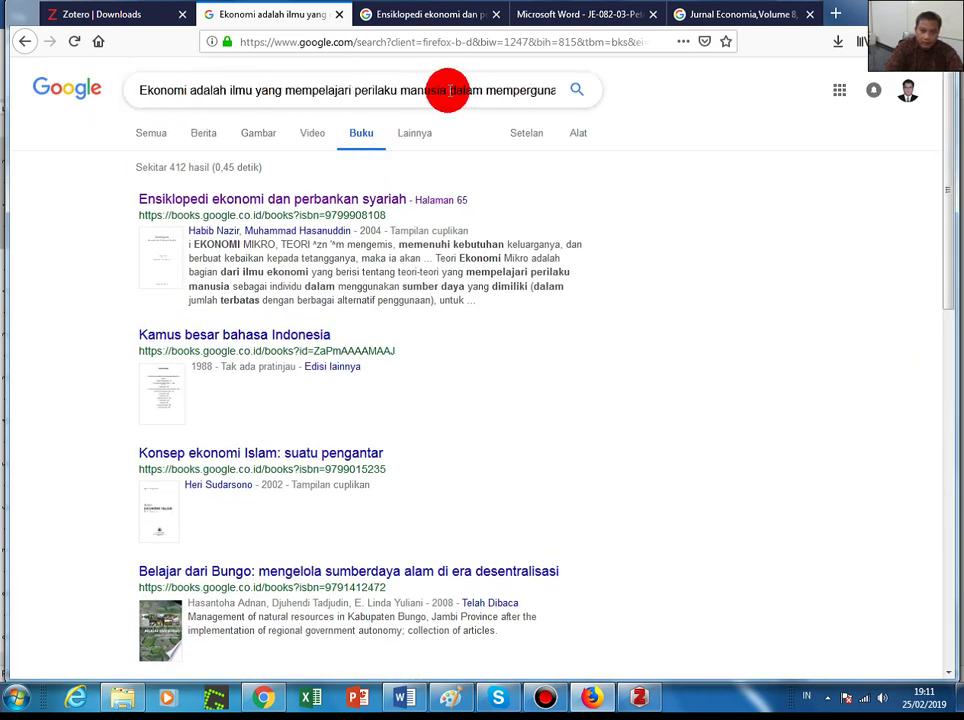
{"action": "left_click_drag", "start_coordinate": [448, 92], "coordinate": [508, 95]}
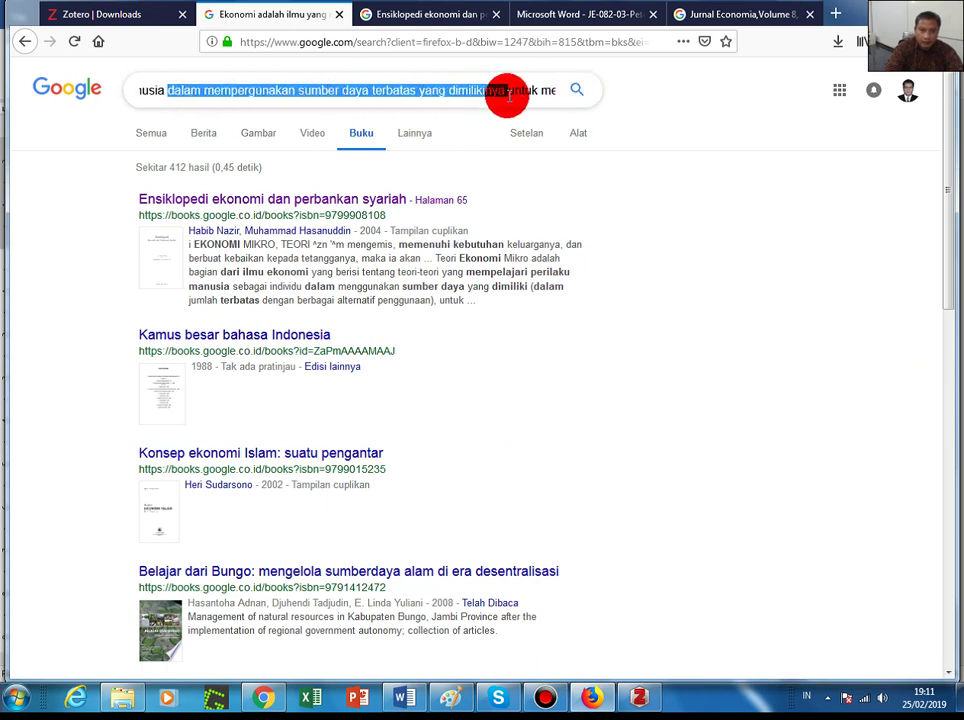
{"action": "key", "text": "BackSpace"}
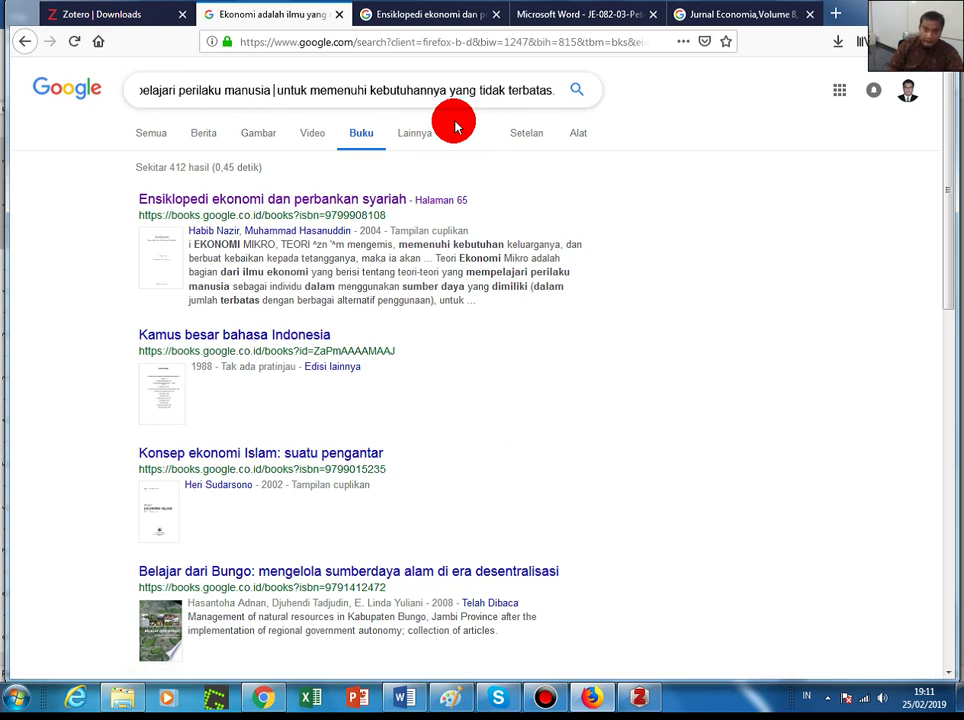
{"action": "key", "text": "BackSpace"}
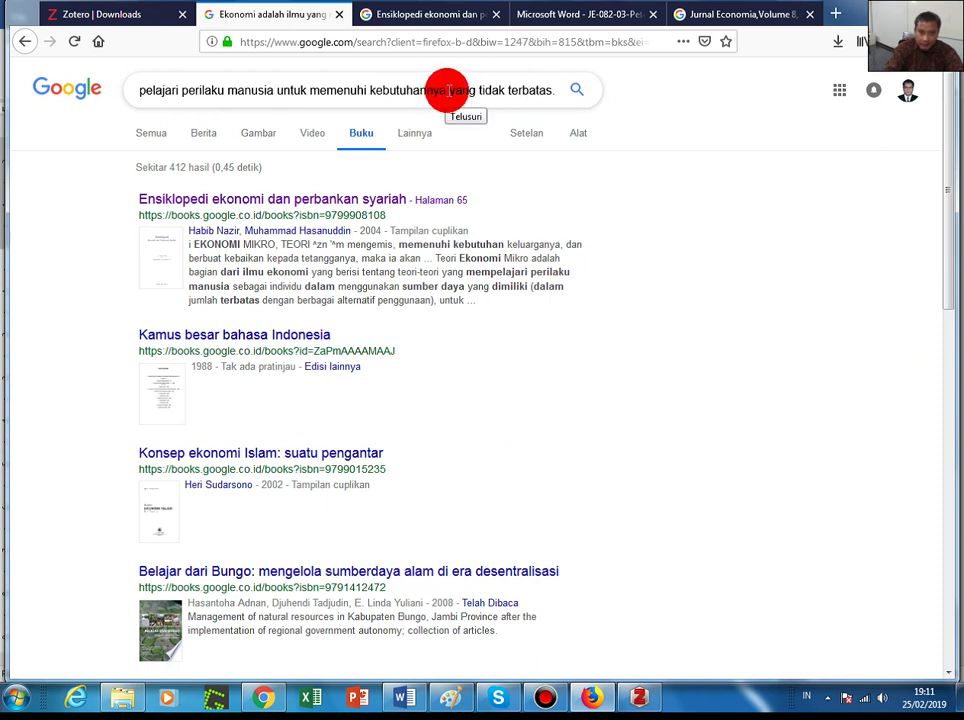
{"action": "left_click_drag", "start_coordinate": [447, 90], "coordinate": [609, 87]}
{"action": "key", "text": "BackSpace"}
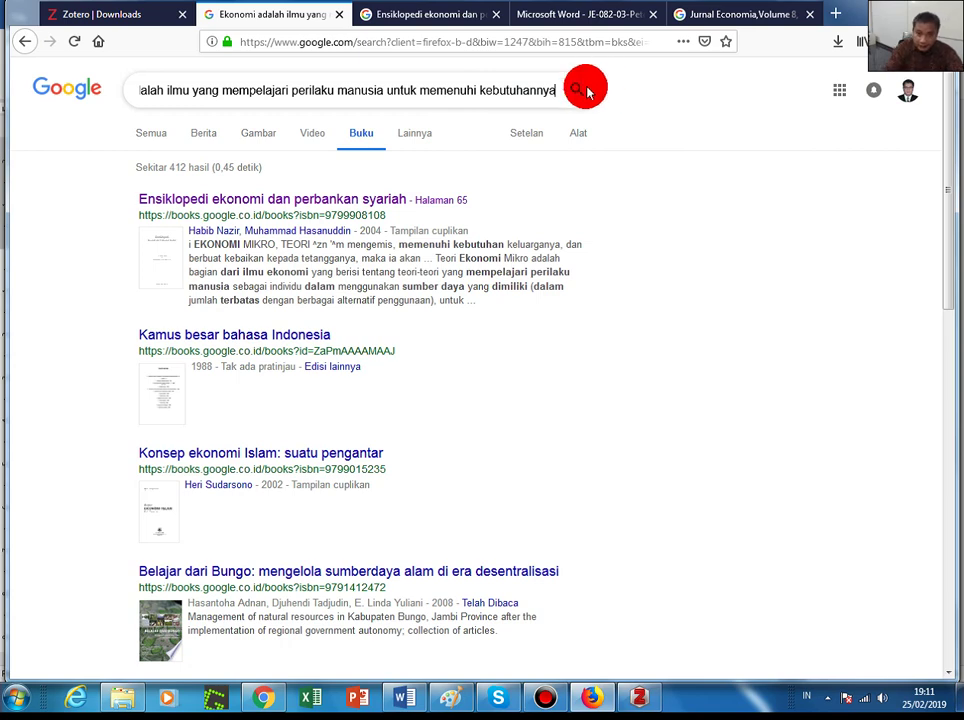
{"action": "left_click", "coordinate": [581, 90]}
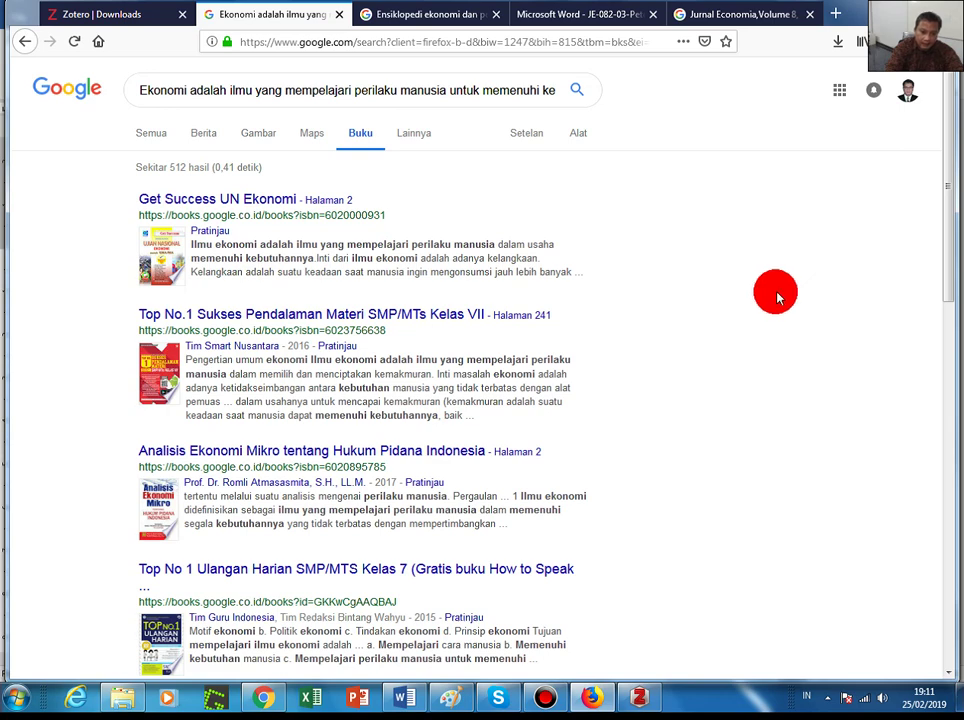
- Look through the book results and open "Sejarah Pemikiran Ekonomi Islam Kontemporer Edisi Pertama" in a new browser tab
{"action": "scroll", "coordinate": [779, 297], "scroll_direction": "down", "scroll_amount": 1}
{"action": "scroll", "coordinate": [778, 295], "scroll_direction": "down", "scroll_amount": 1}
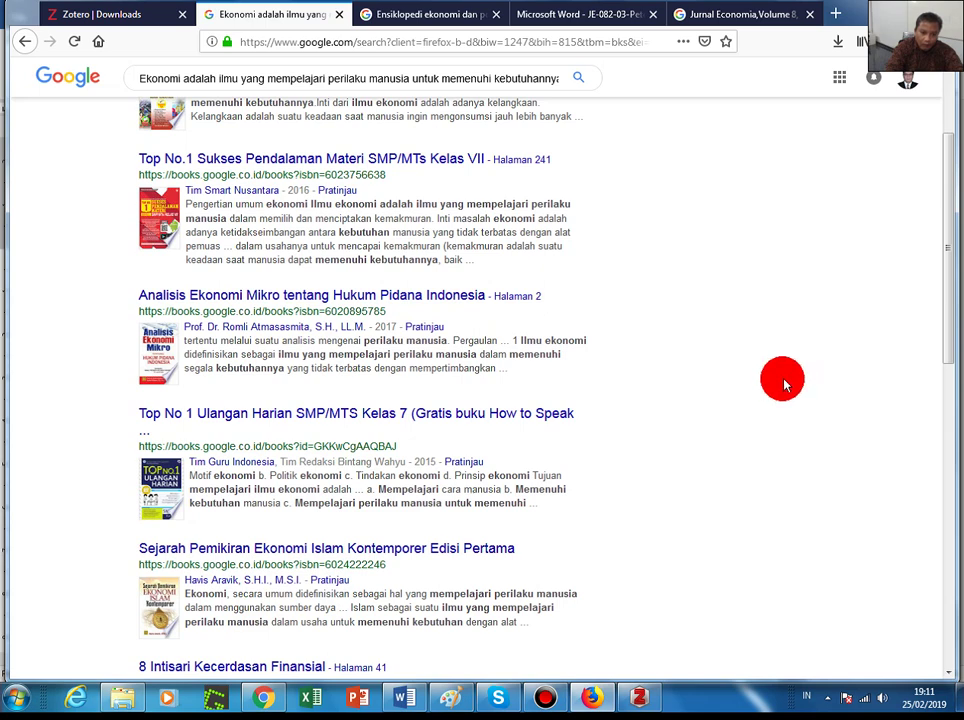
{"action": "scroll", "coordinate": [783, 385], "scroll_direction": "down", "scroll_amount": 1}
{"action": "scroll", "coordinate": [785, 378], "scroll_direction": "down", "scroll_amount": 1}
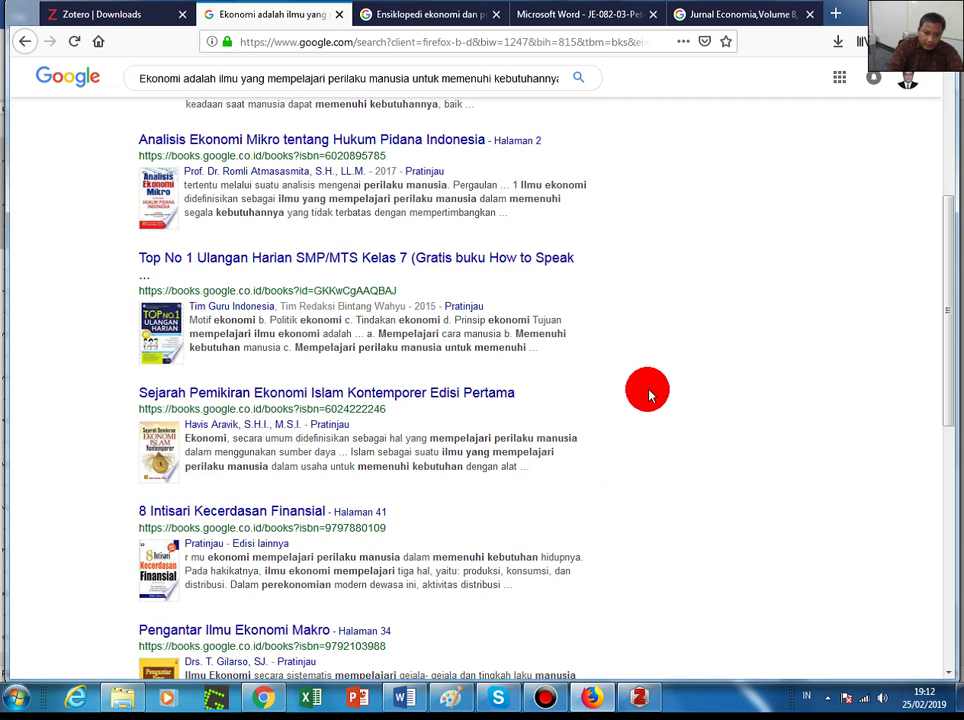
{"action": "scroll", "coordinate": [648, 395], "scroll_direction": "down", "scroll_amount": 2}
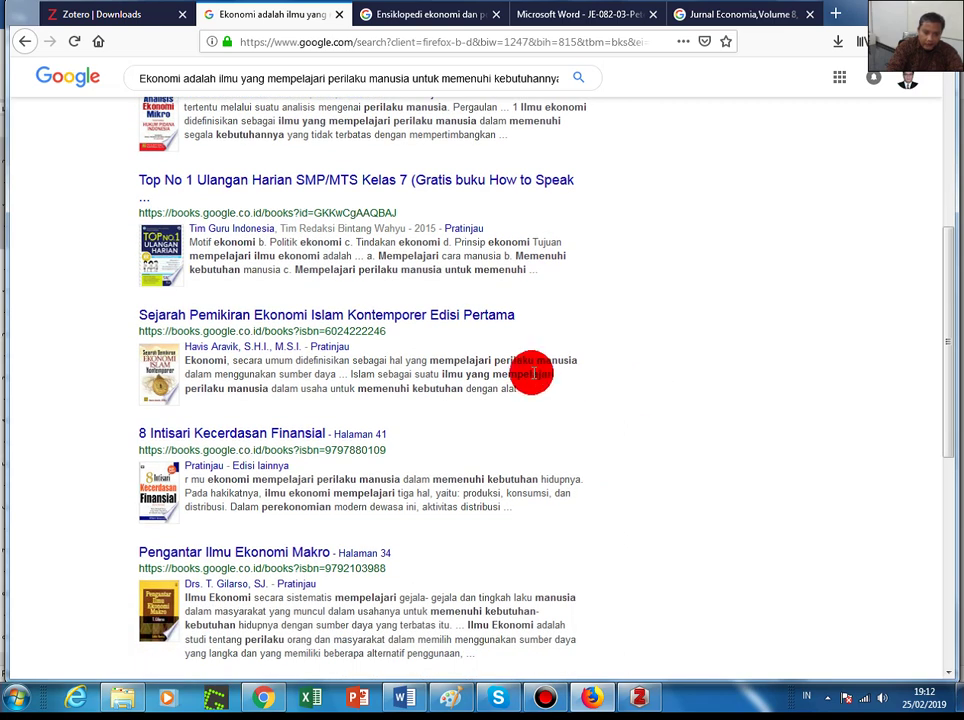
{"action": "right_click", "coordinate": [360, 316]}
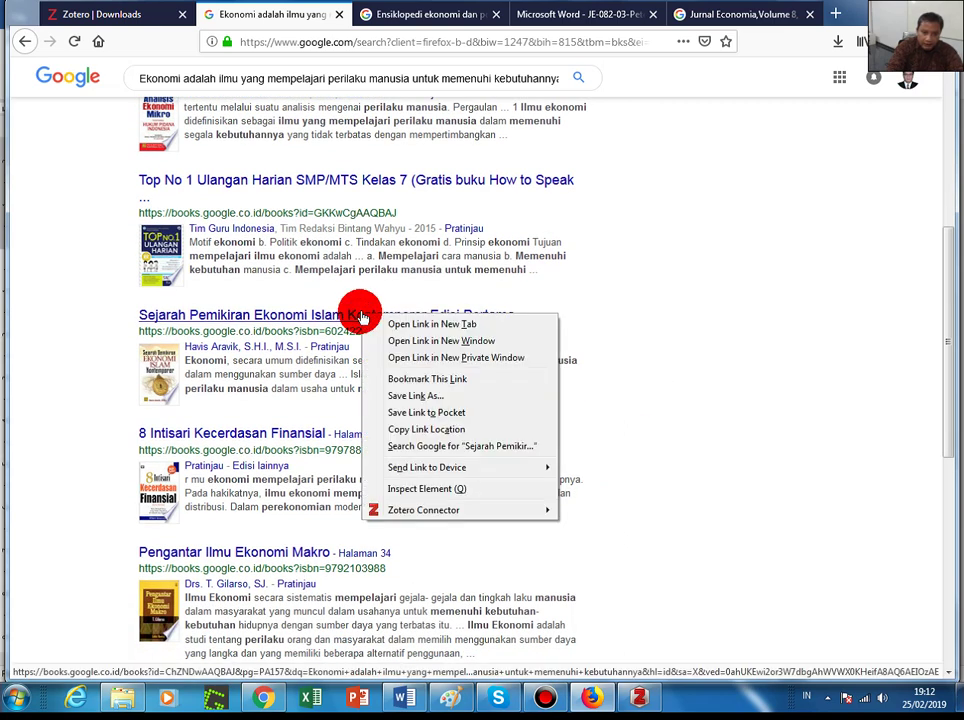
{"action": "left_click", "coordinate": [404, 327]}
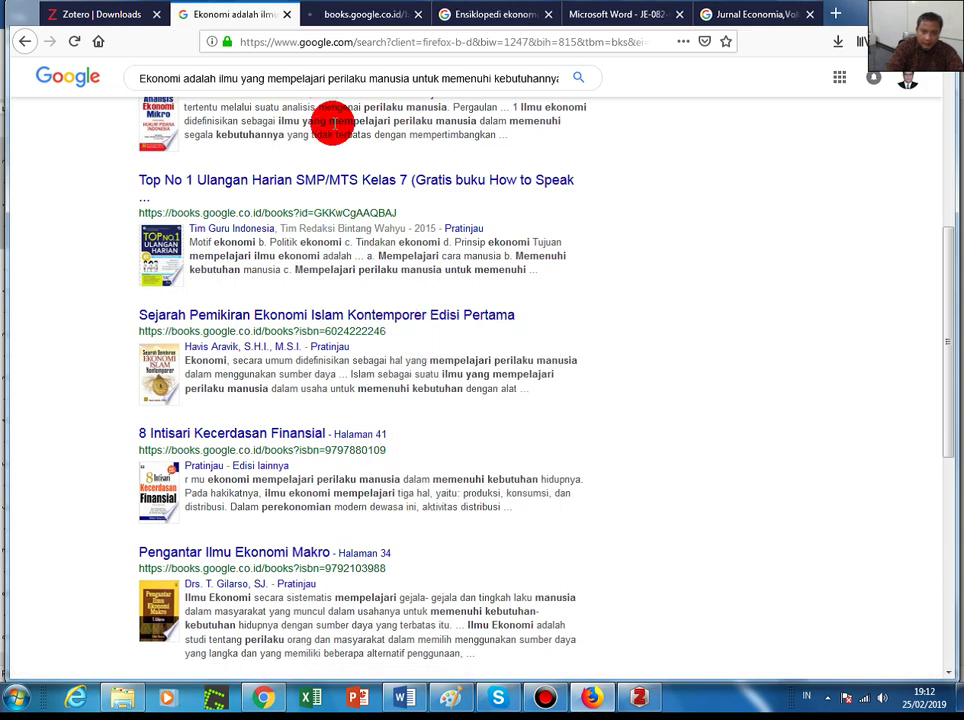
{"action": "left_click", "coordinate": [355, 15]}
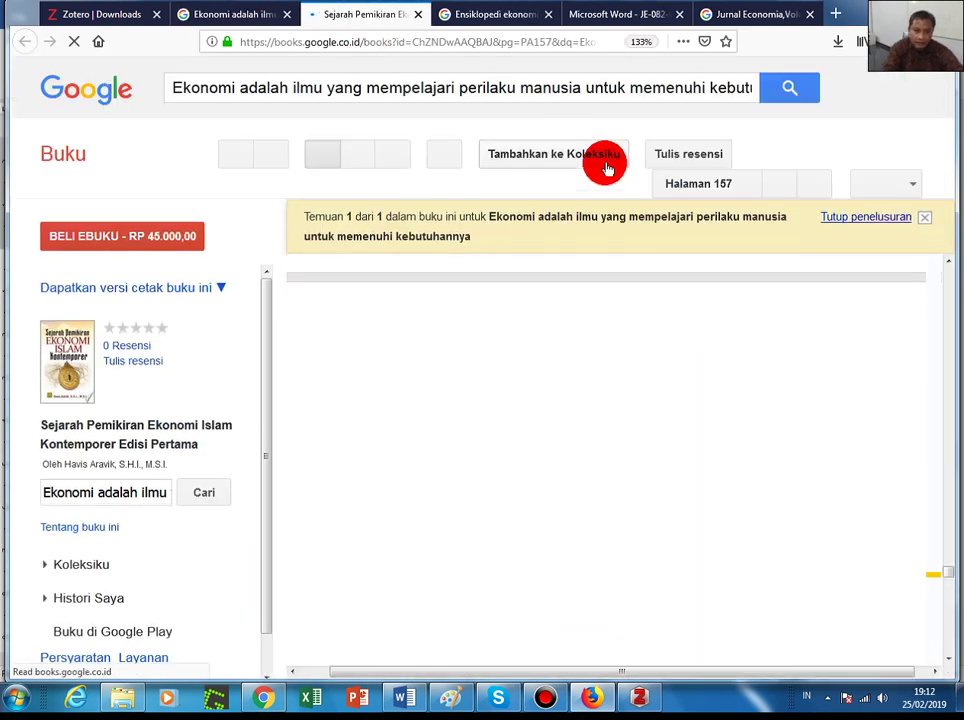
- Save the opened book's reference to the TUGAS ANTON collection with the Zotero Connector
{"action": "left_click", "coordinate": [607, 163]}
{"action": "left_click", "coordinate": [383, 298]}
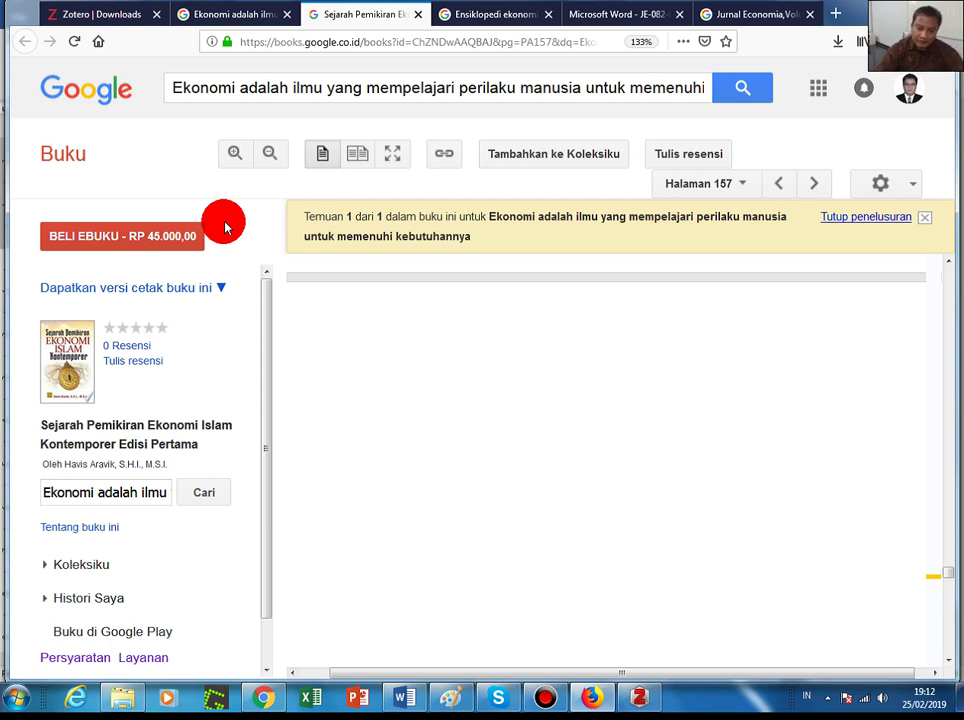
{"action": "left_click", "coordinate": [516, 155]}
{"action": "left_click", "coordinate": [850, 142]}
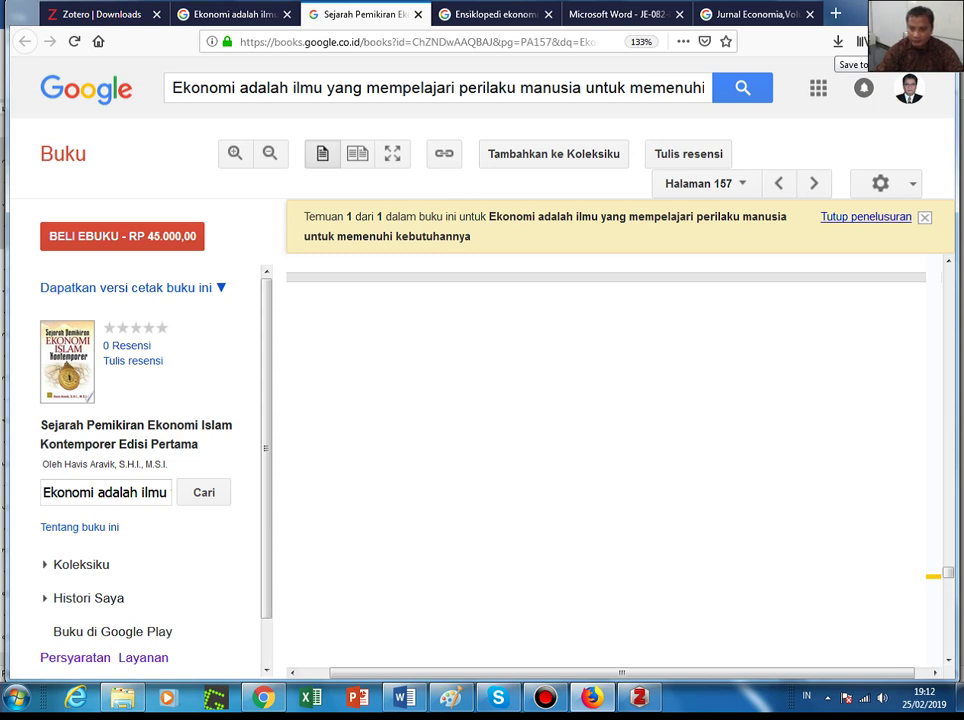
{"action": "left_click", "coordinate": [860, 41]}
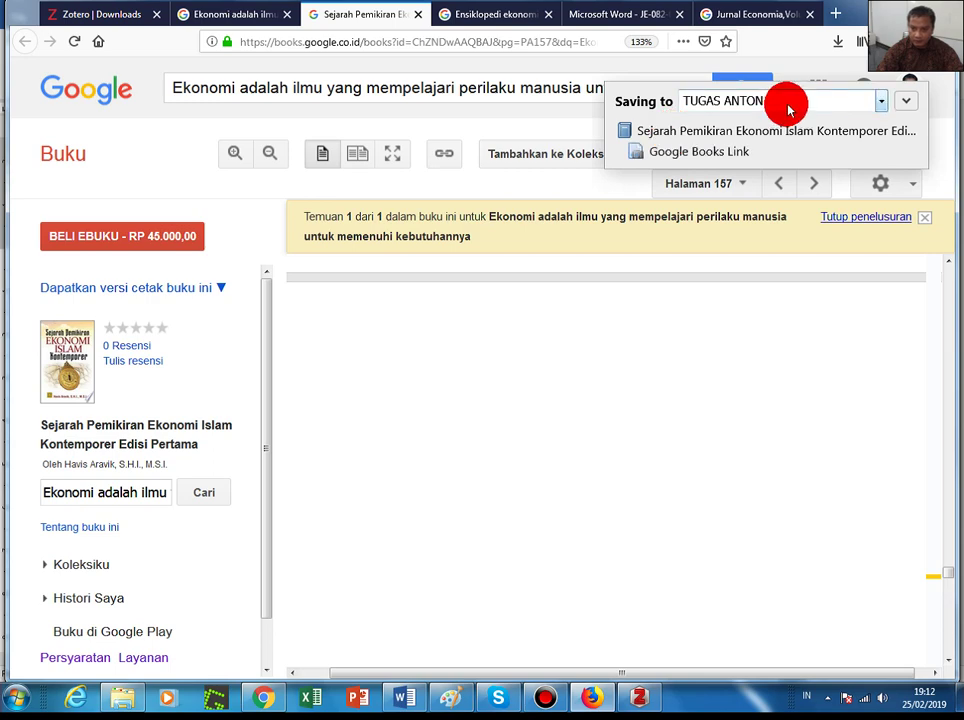
- Switch to Zotero and replace the degree in the new book's author last-name field with the author's surname
{"action": "left_click", "coordinate": [649, 708]}
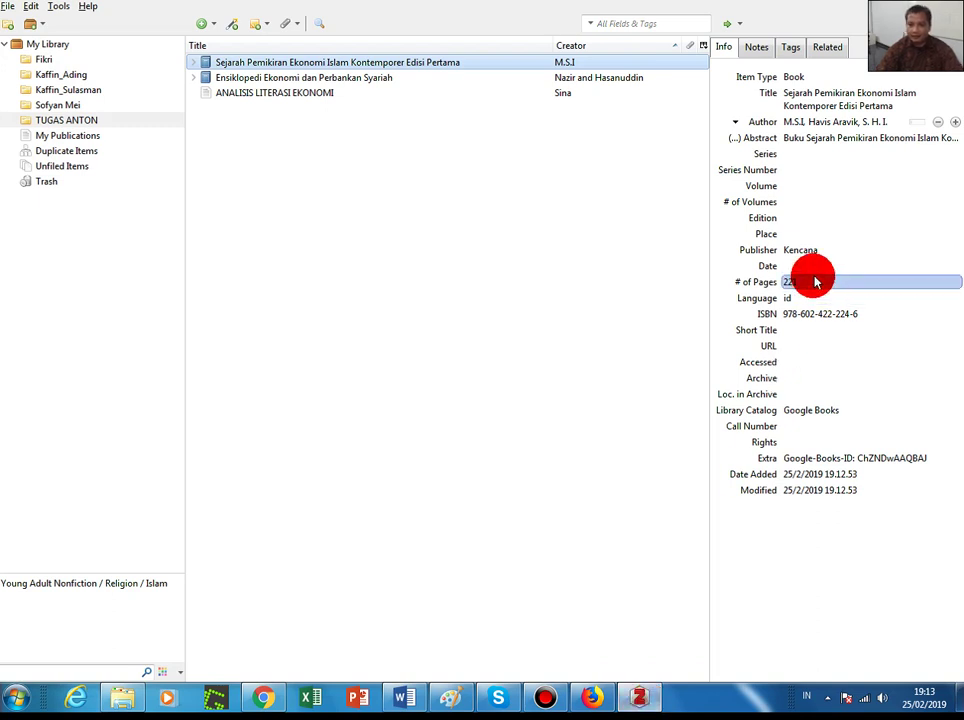
{"action": "left_click", "coordinate": [802, 125]}
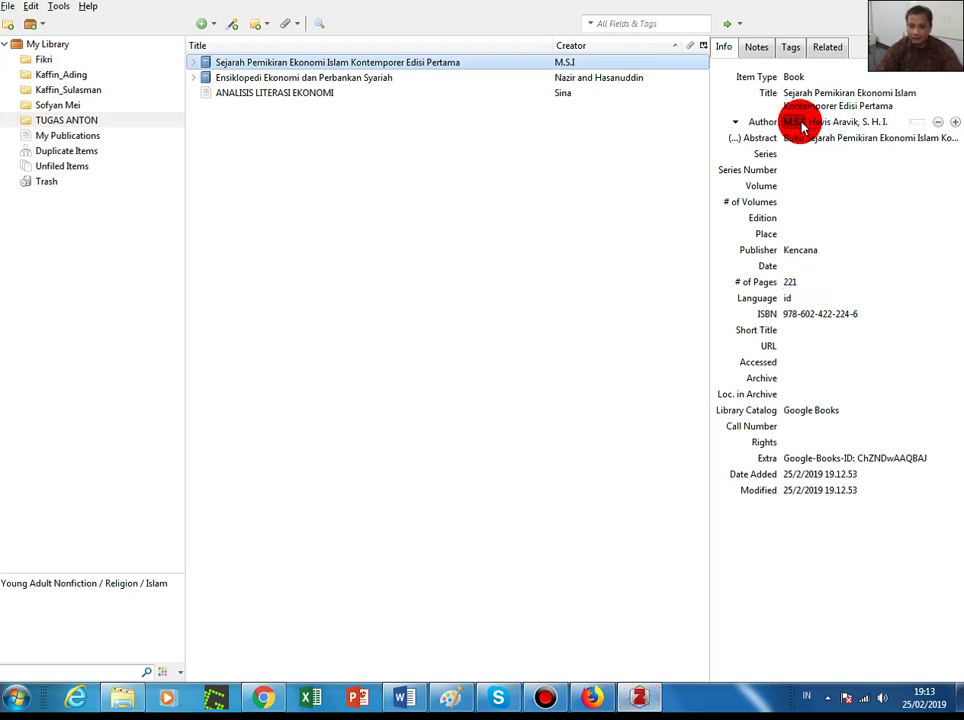
{"action": "left_click_drag", "start_coordinate": [806, 125], "coordinate": [905, 125]}
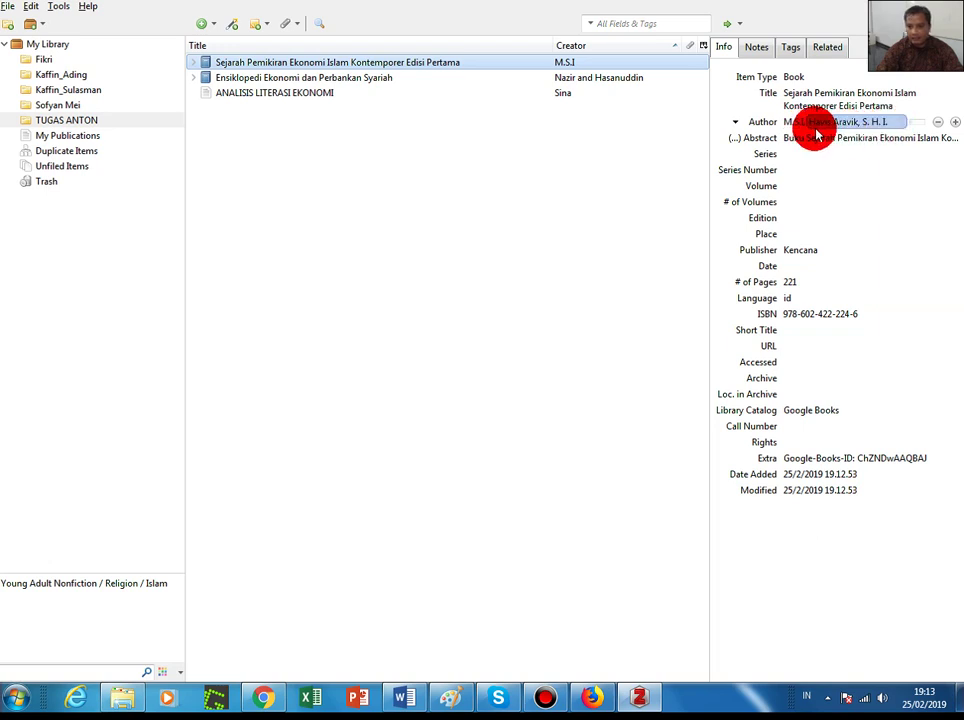
{"action": "left_click", "coordinate": [800, 125]}
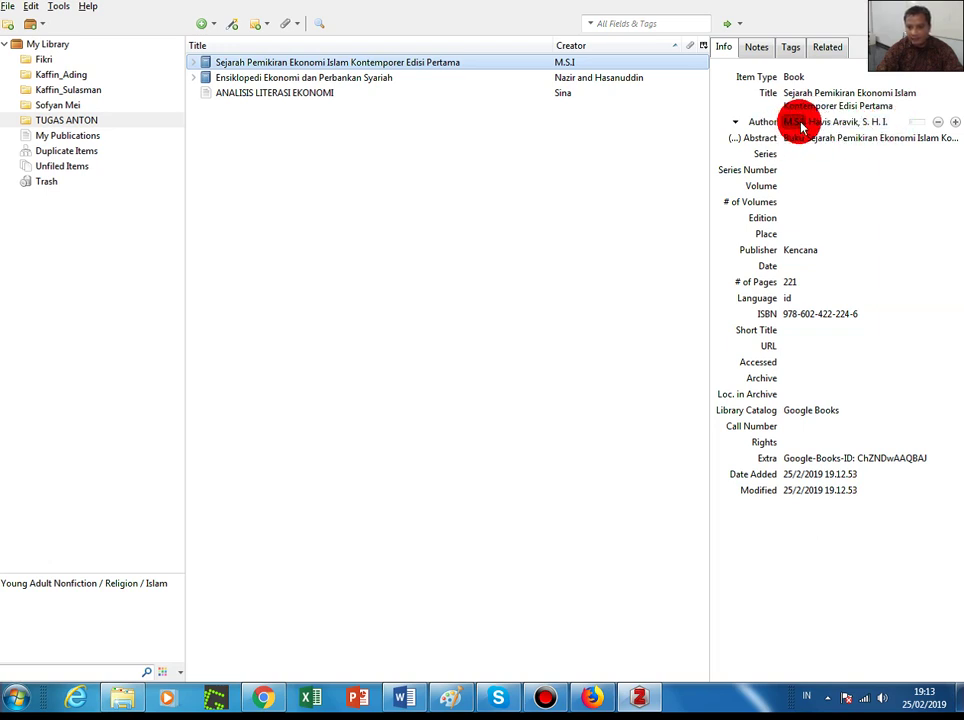
{"action": "left_click", "coordinate": [800, 125]}
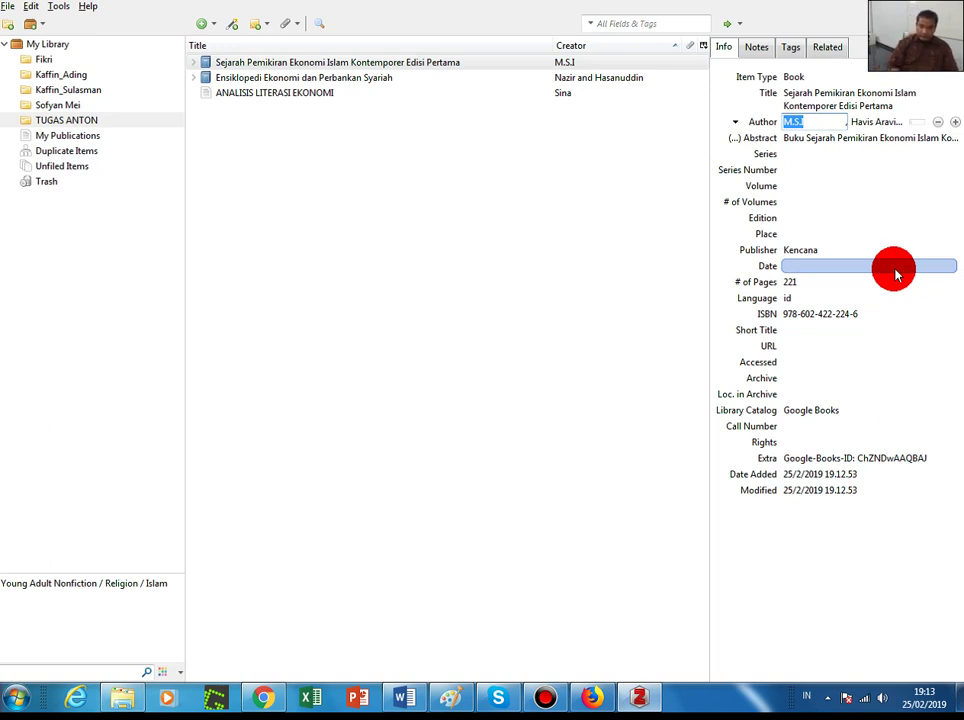
{"action": "type", "text": "Aravik"}
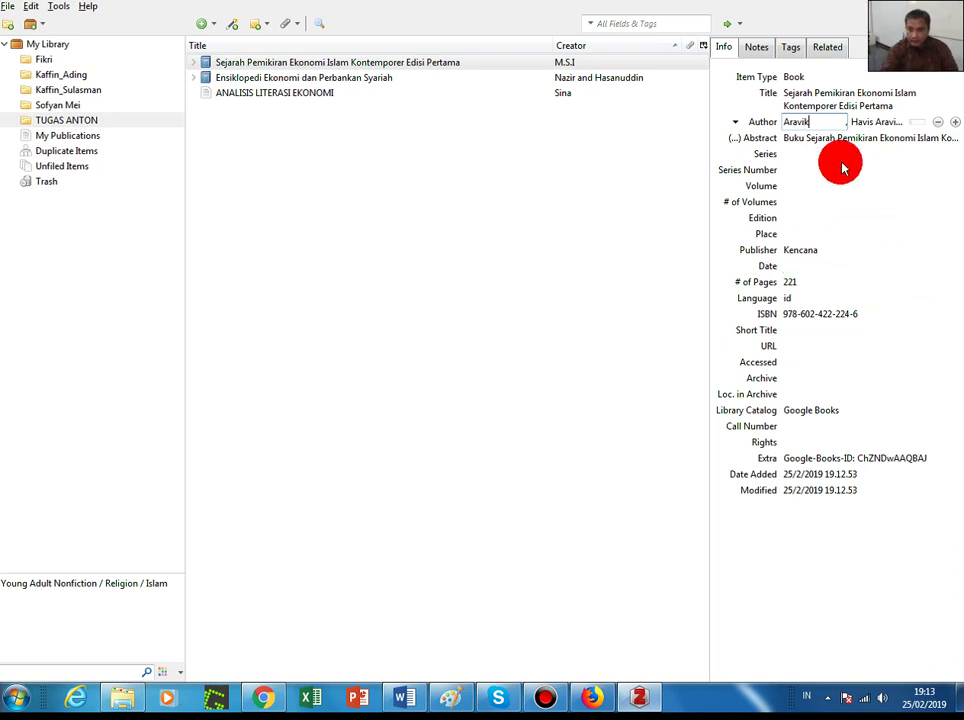
- Remove the repeated surname and academic degree from the author's first-name field, keeping only the given name
{"action": "left_click", "coordinate": [867, 120]}
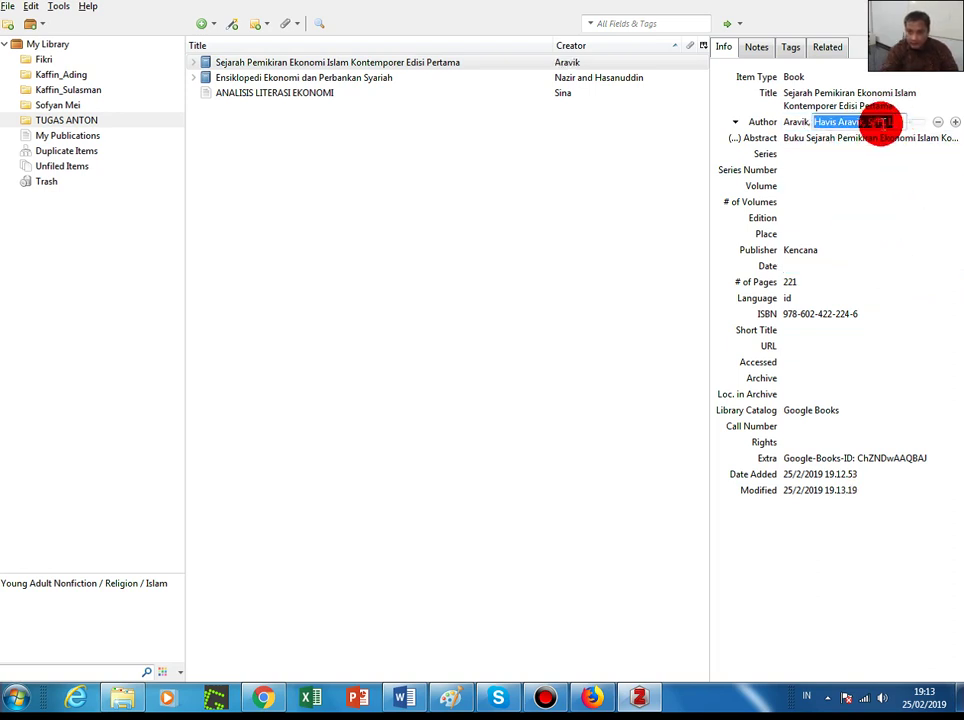
{"action": "left_click", "coordinate": [867, 121]}
{"action": "key", "text": "shift+End"}
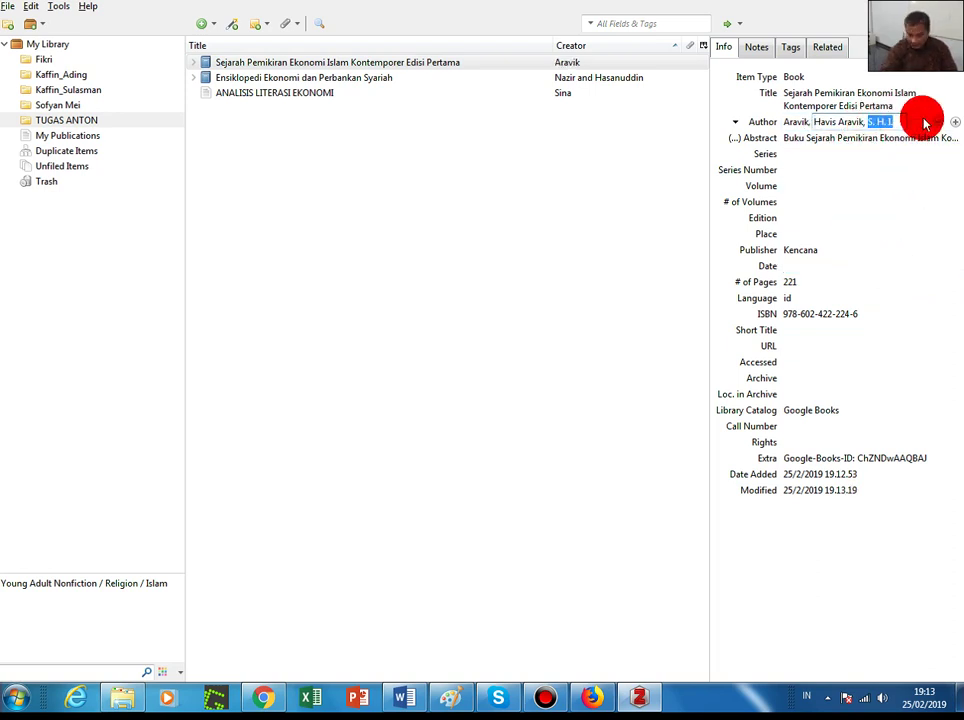
{"action": "key", "text": "BackSpace"}
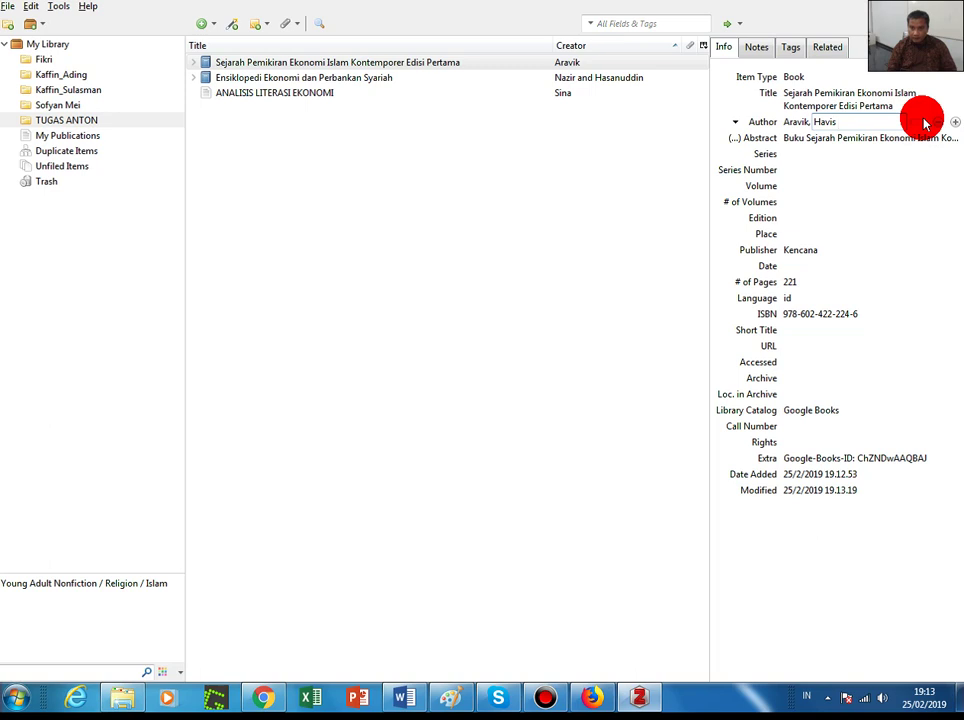
- Confirm the author's first-name entry and set the book's place of publication to Jakarta
{"action": "key", "text": "Return"}
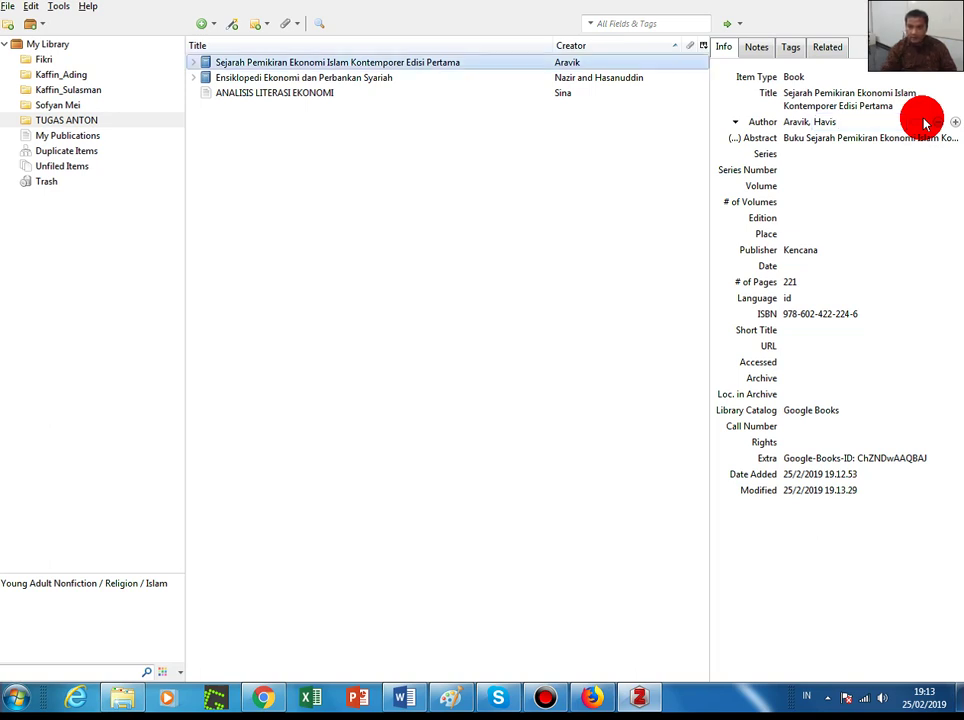
{"action": "left_click", "coordinate": [824, 122]}
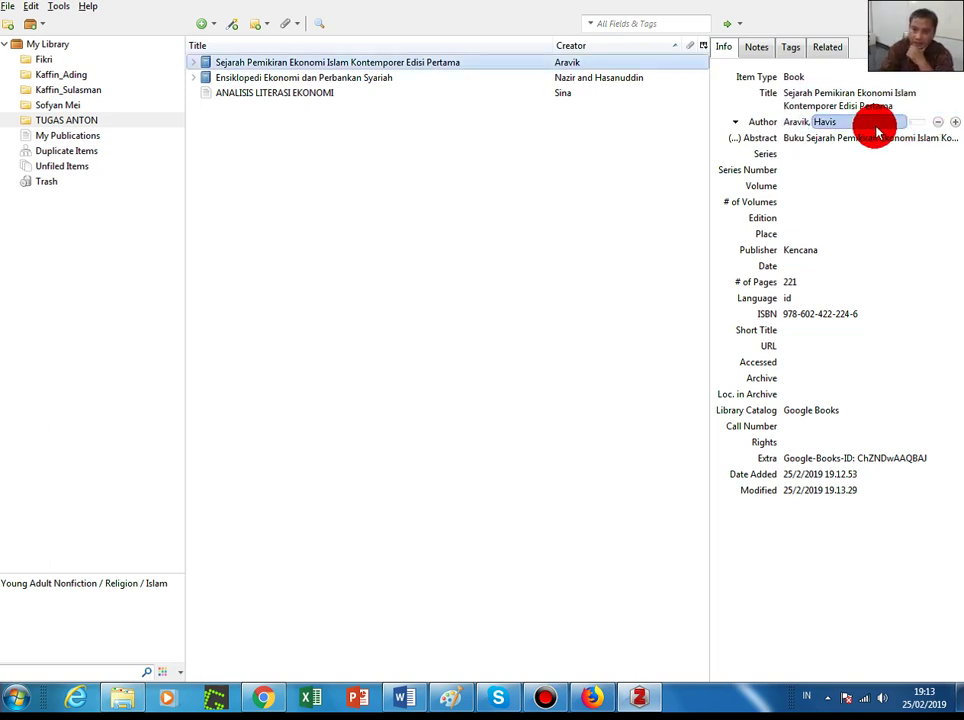
{"action": "key", "text": "Return"}
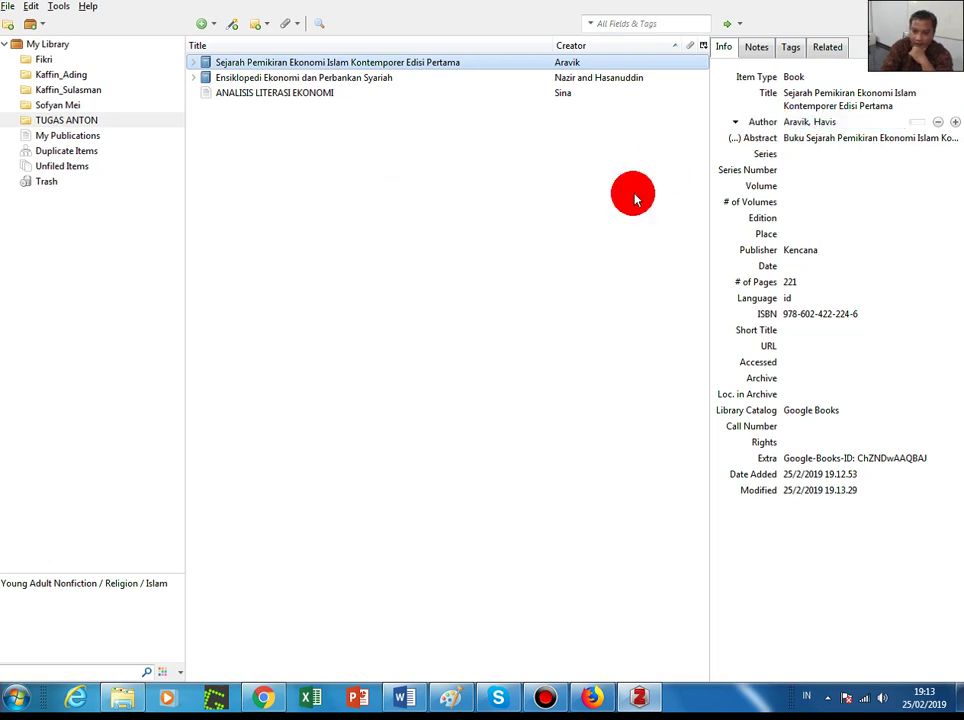
{"action": "left_click", "coordinate": [790, 250]}
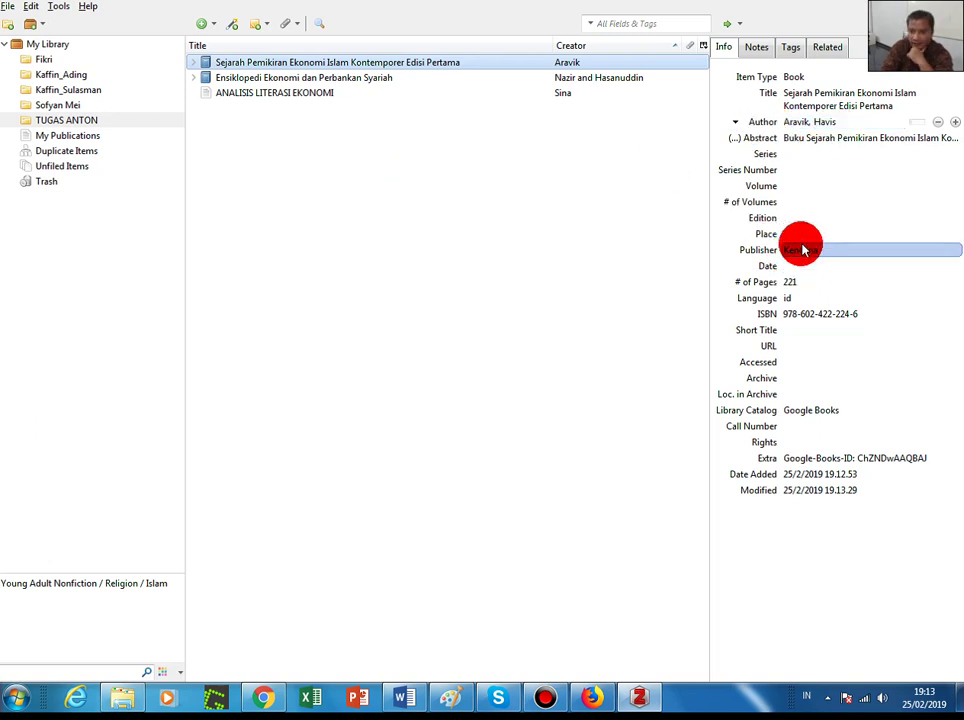
{"action": "left_click", "coordinate": [798, 234]}
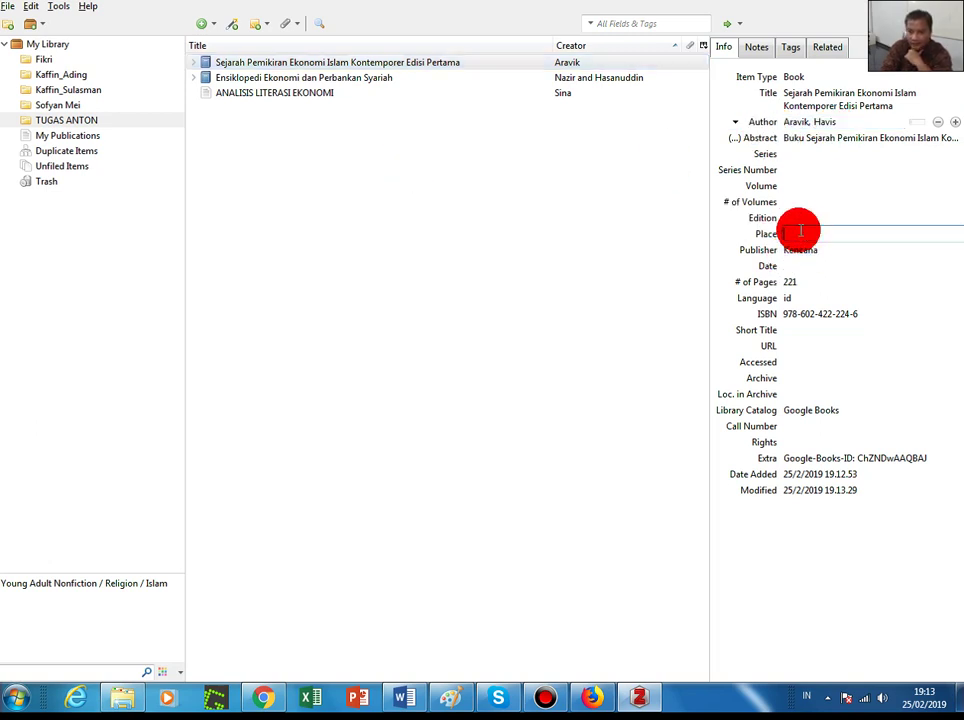
{"action": "left_click", "coordinate": [801, 224]}
{"action": "left_click", "coordinate": [802, 232]}
{"action": "type", "text": "J"}
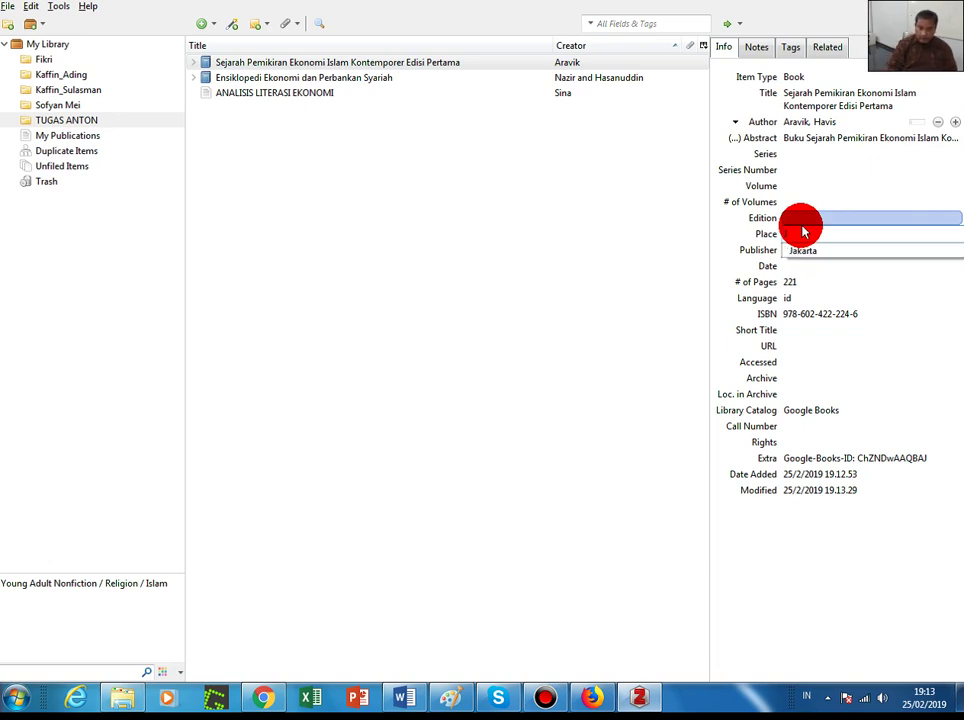
{"action": "key", "text": "Down"}
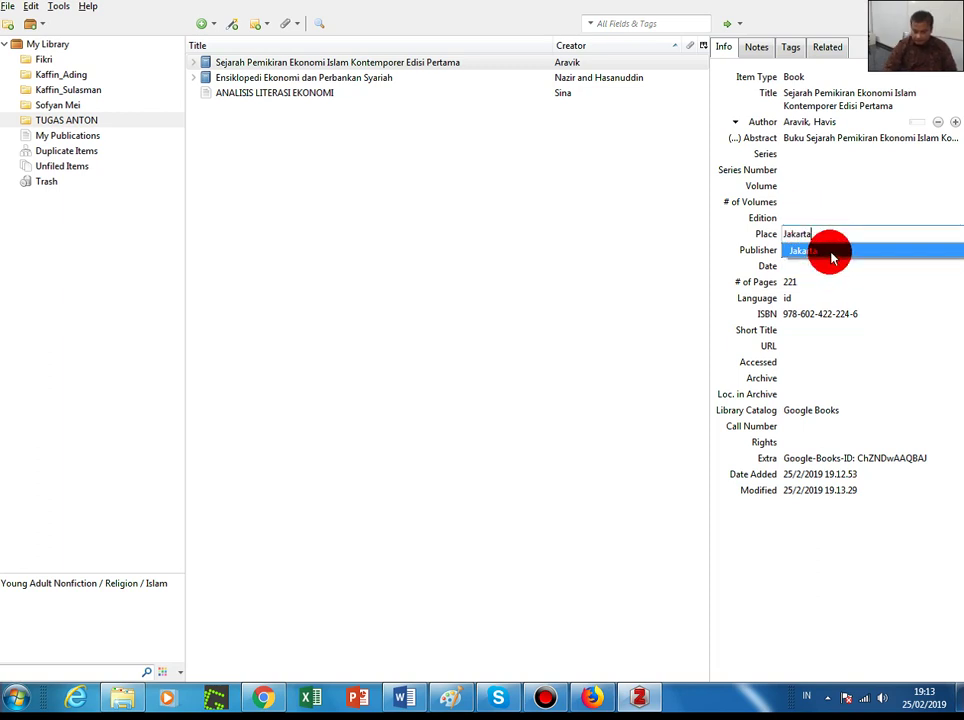
{"action": "left_click", "coordinate": [831, 257]}
{"action": "key", "text": "Tab"}
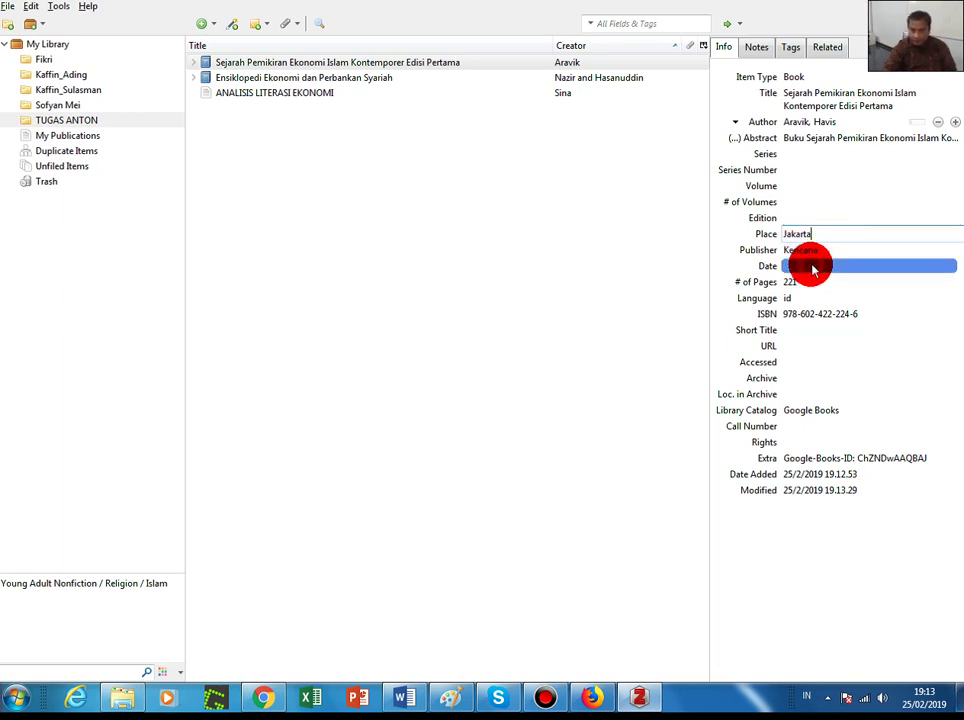
{"action": "key", "text": "Tab"}
- Switch to Firefox, open the book's "Tentang buku ini" page in a new tab, and find the publication year on its copyright page
{"action": "left_click", "coordinate": [590, 695]}
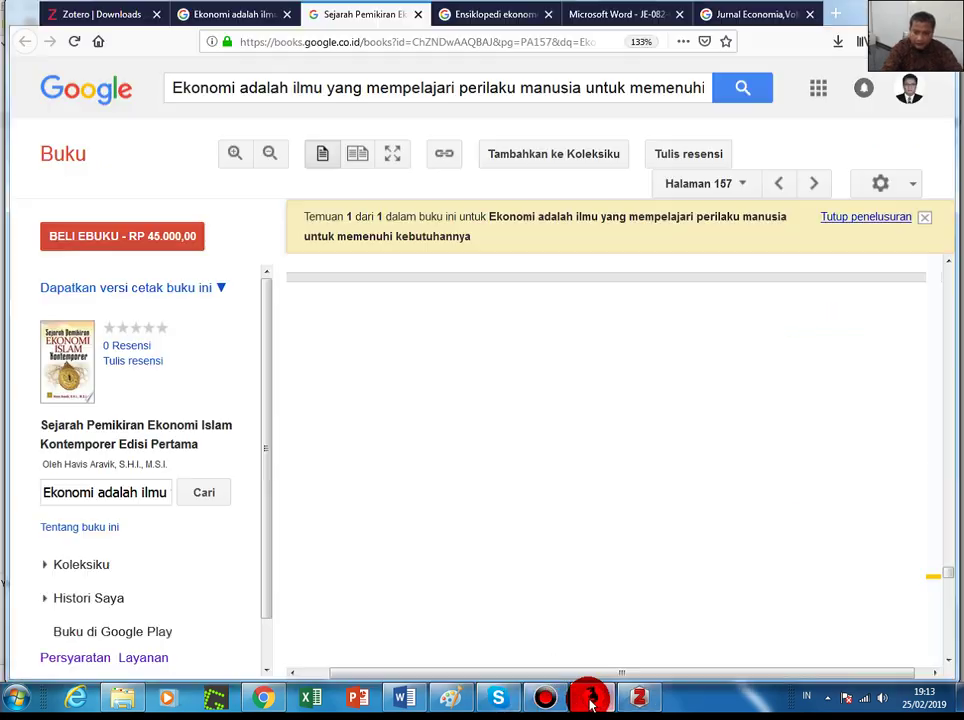
{"action": "right_click", "coordinate": [87, 527]}
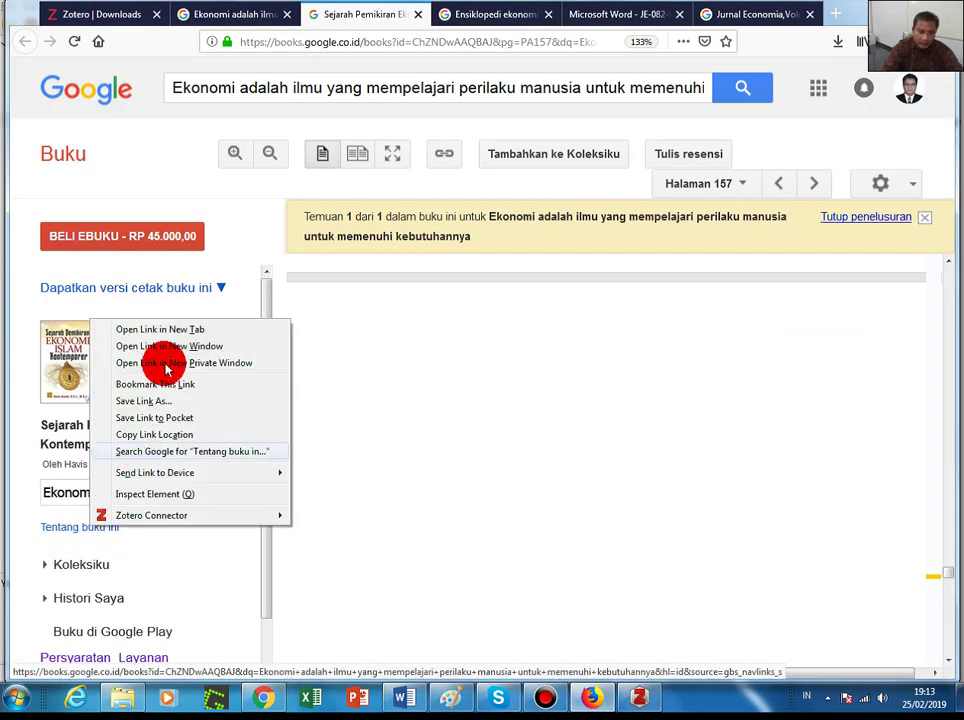
{"action": "left_click", "coordinate": [64, 530]}
{"action": "right_click", "coordinate": [65, 527]}
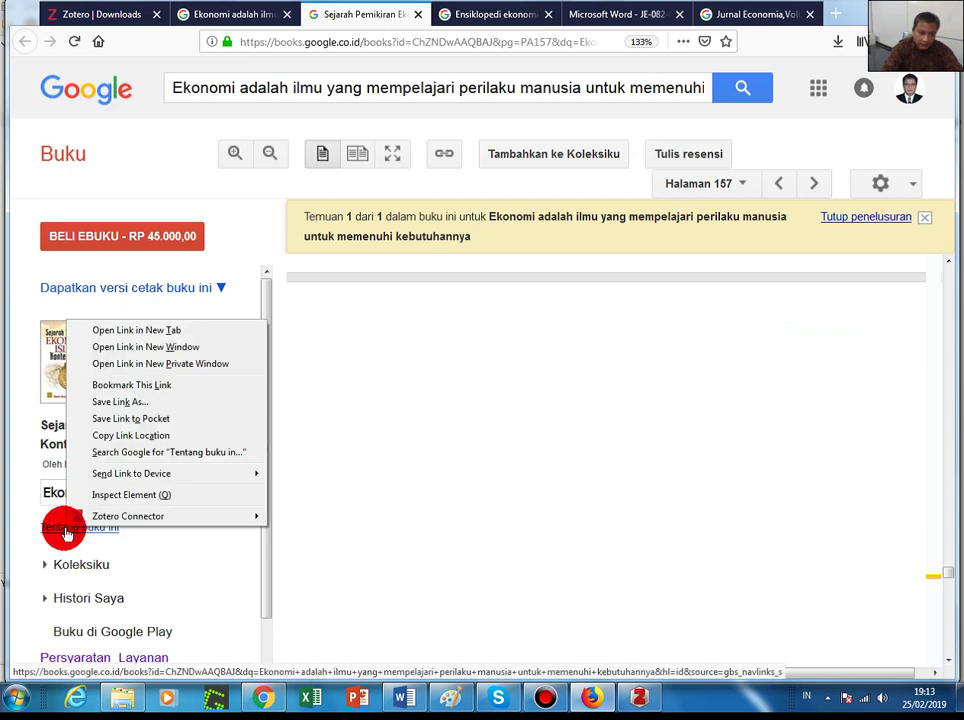
{"action": "left_click", "coordinate": [135, 329]}
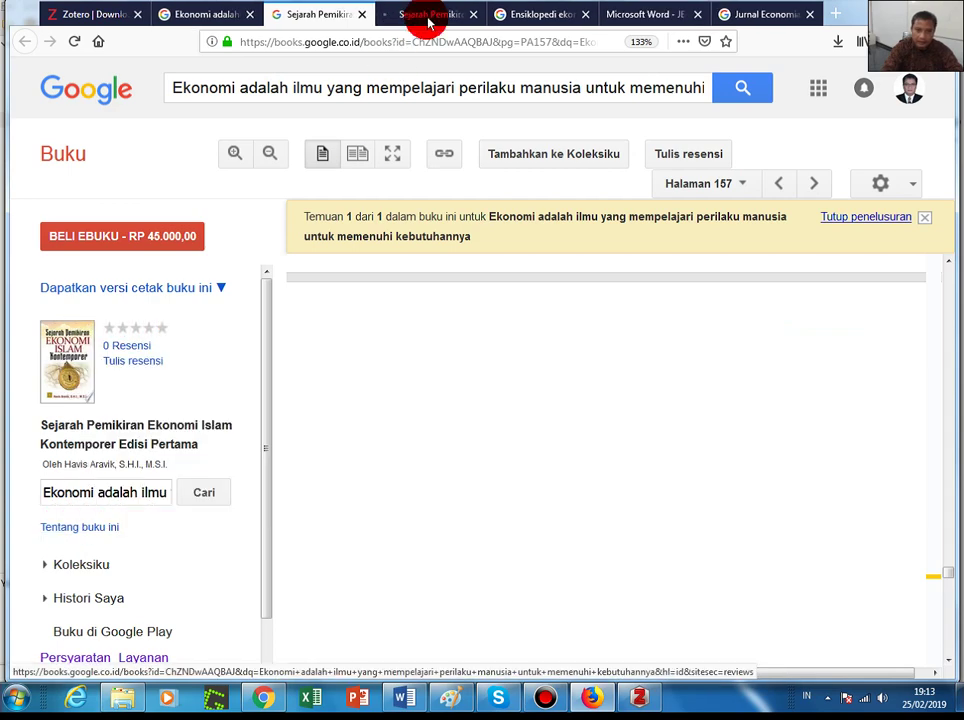
{"action": "left_click", "coordinate": [425, 20]}
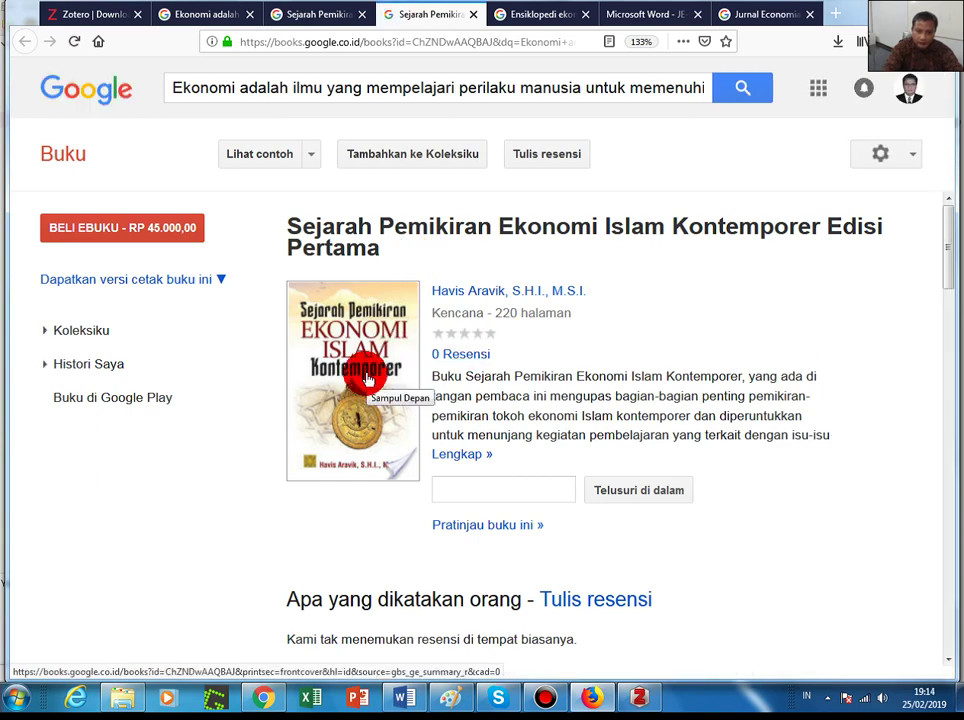
{"action": "left_click", "coordinate": [367, 378]}
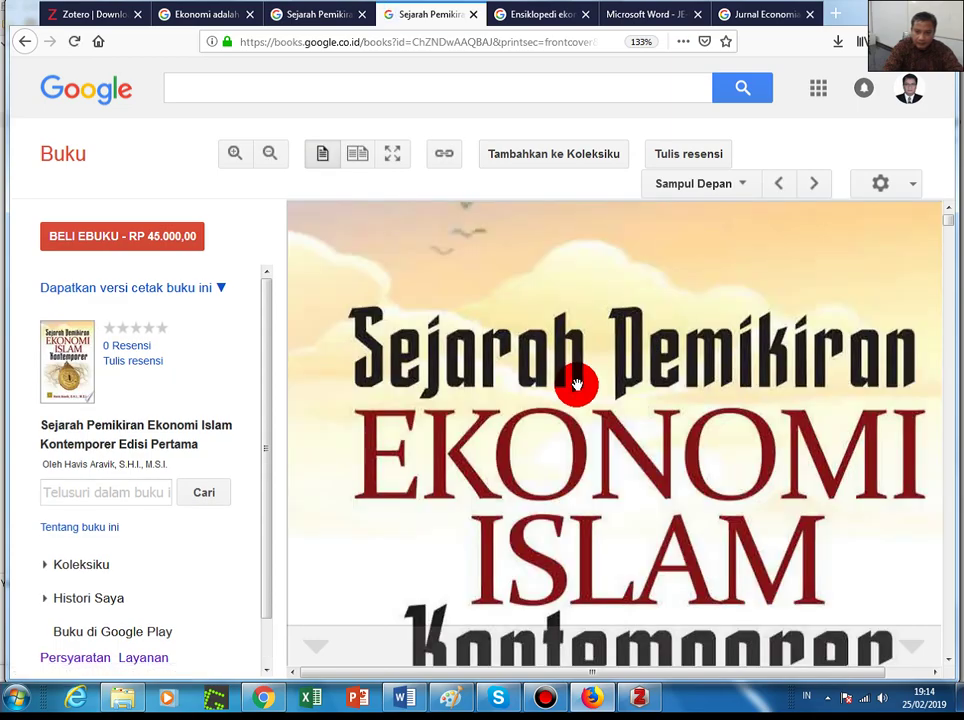
{"action": "scroll", "coordinate": [577, 384], "scroll_direction": "down", "scroll_amount": 5}
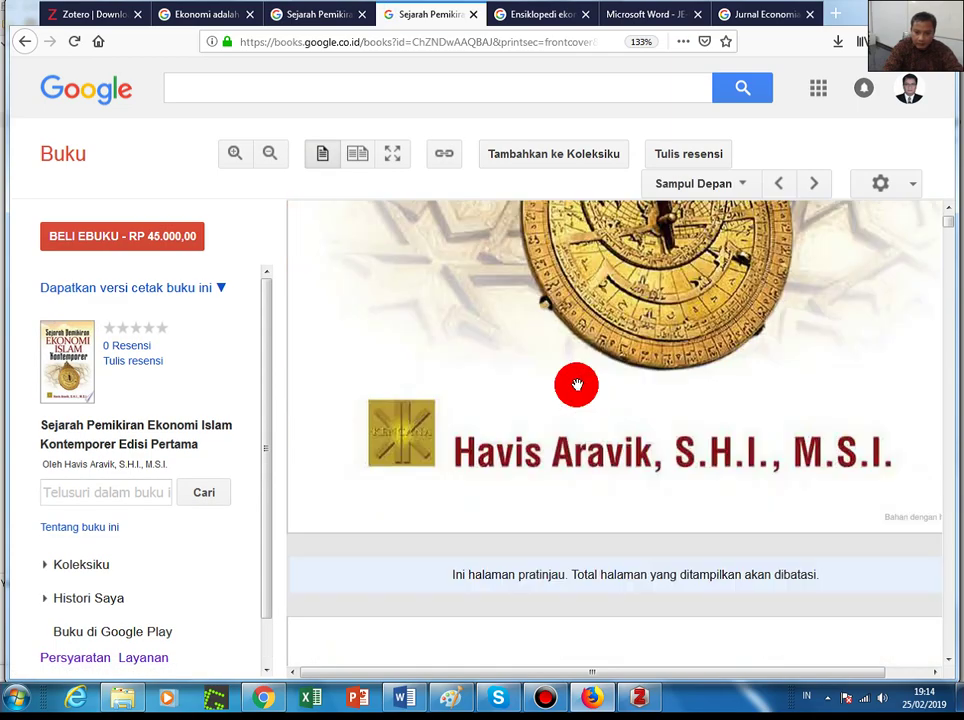
{"action": "scroll", "coordinate": [577, 384], "scroll_direction": "down", "scroll_amount": 3}
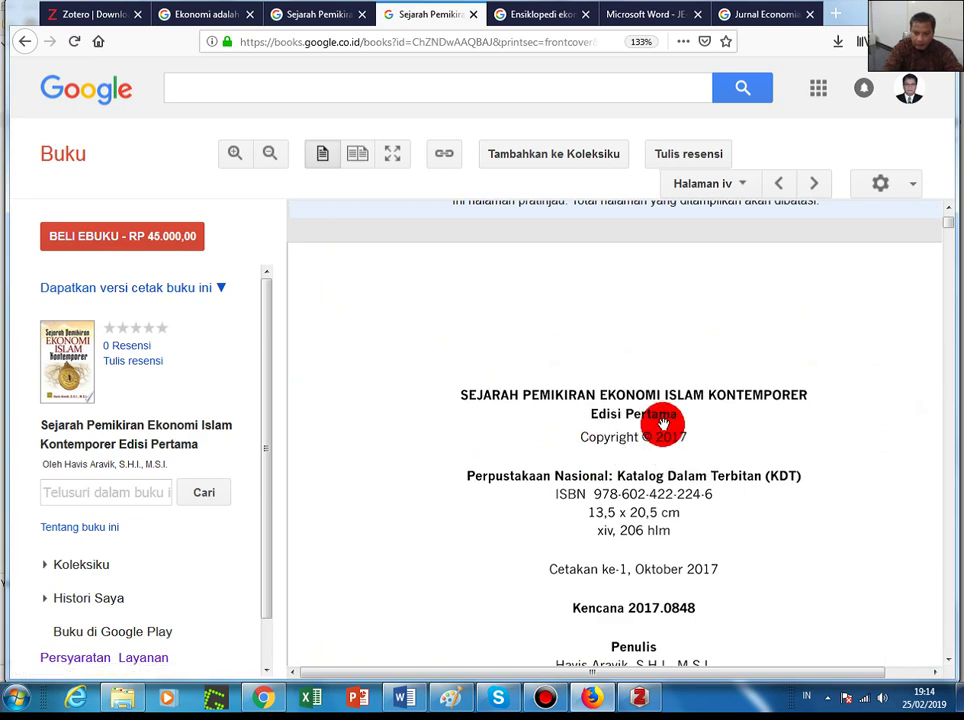
- Switch to Zotero and set the book's date to 2017
{"action": "left_click", "coordinate": [640, 692]}
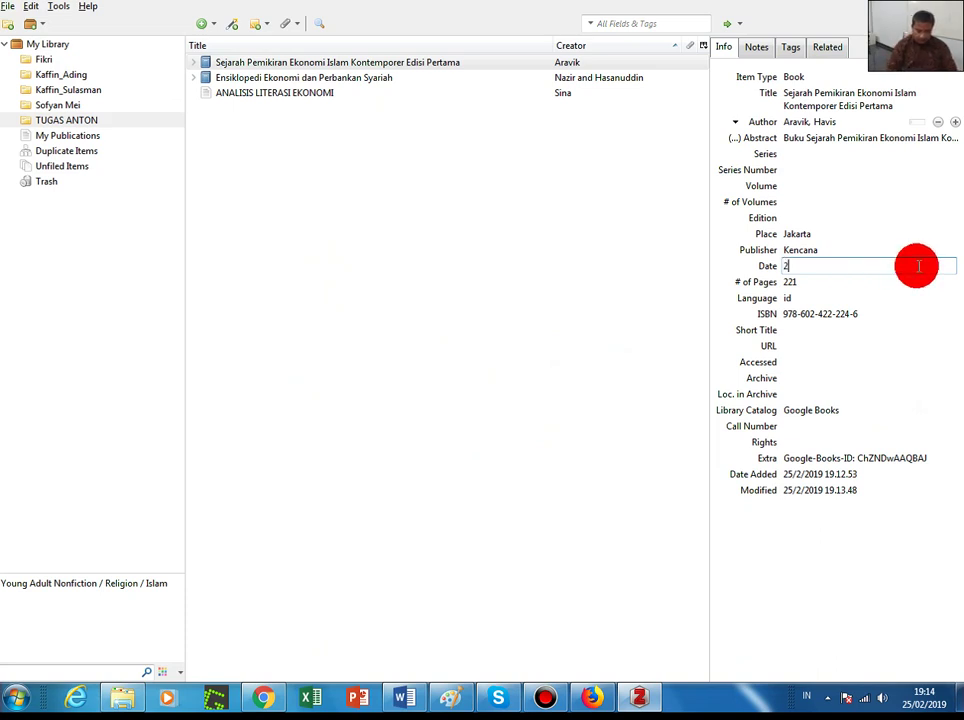
{"action": "double_click", "coordinate": [918, 266]}
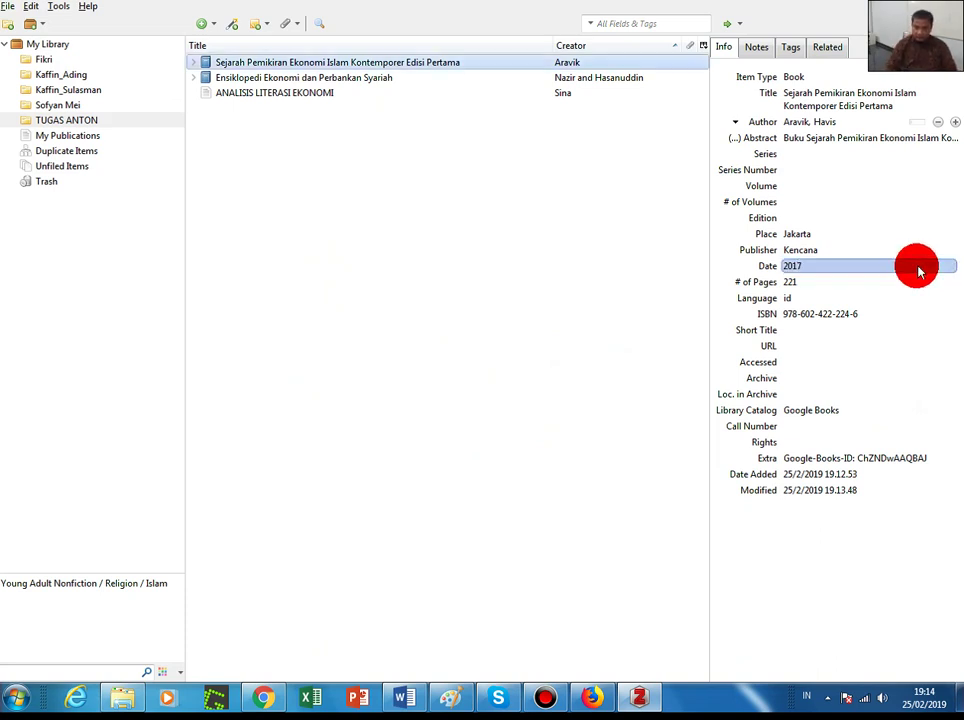
{"action": "key", "text": "Return"}
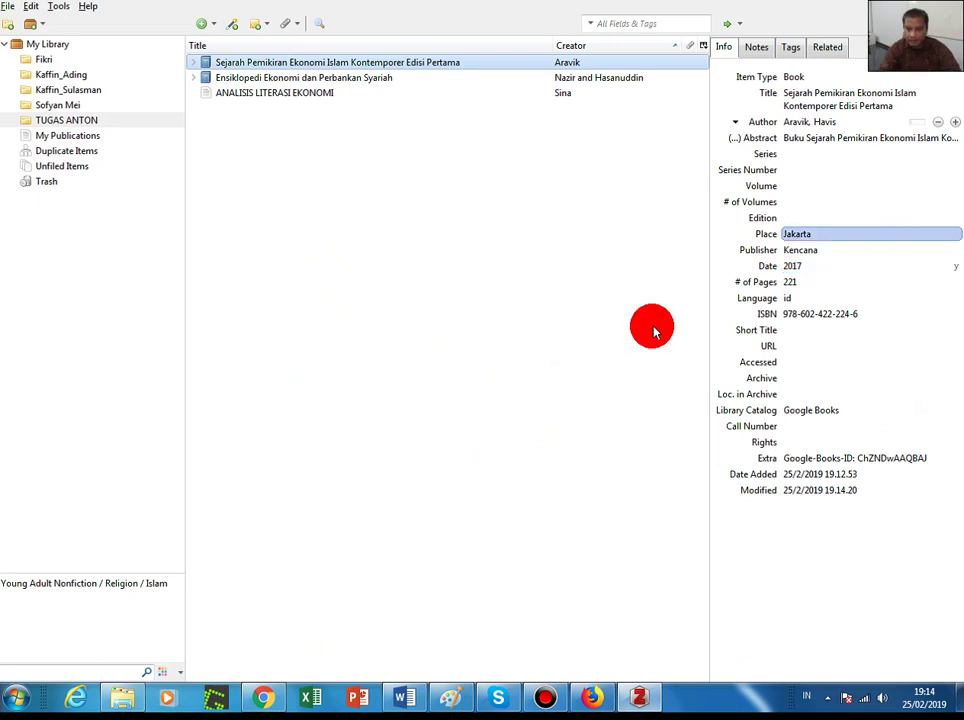
- Check the cited page in the browser, switch to Word, and insert a Zotero citation of the new book, page 157, after the third sentence
{"action": "left_click", "coordinate": [588, 697]}
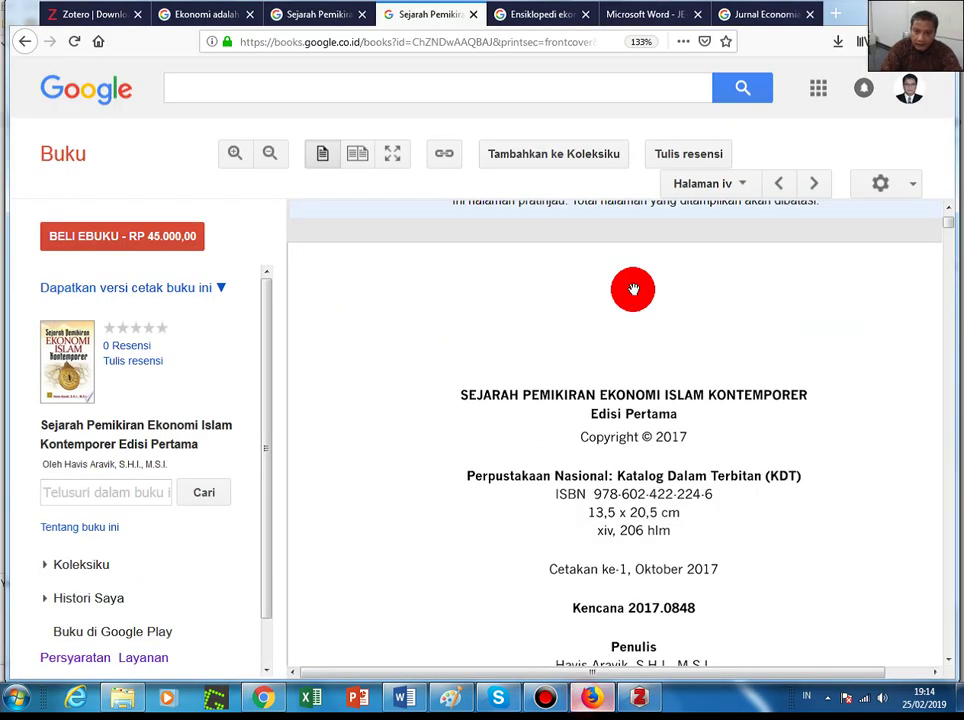
{"action": "left_click", "coordinate": [312, 14]}
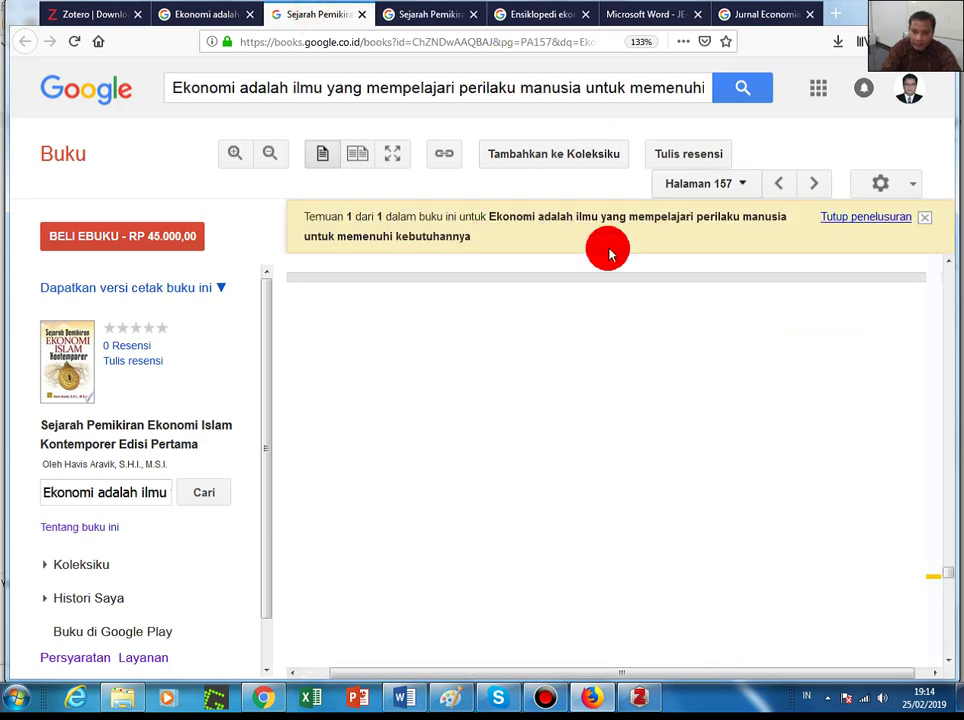
{"action": "left_click", "coordinate": [404, 696]}
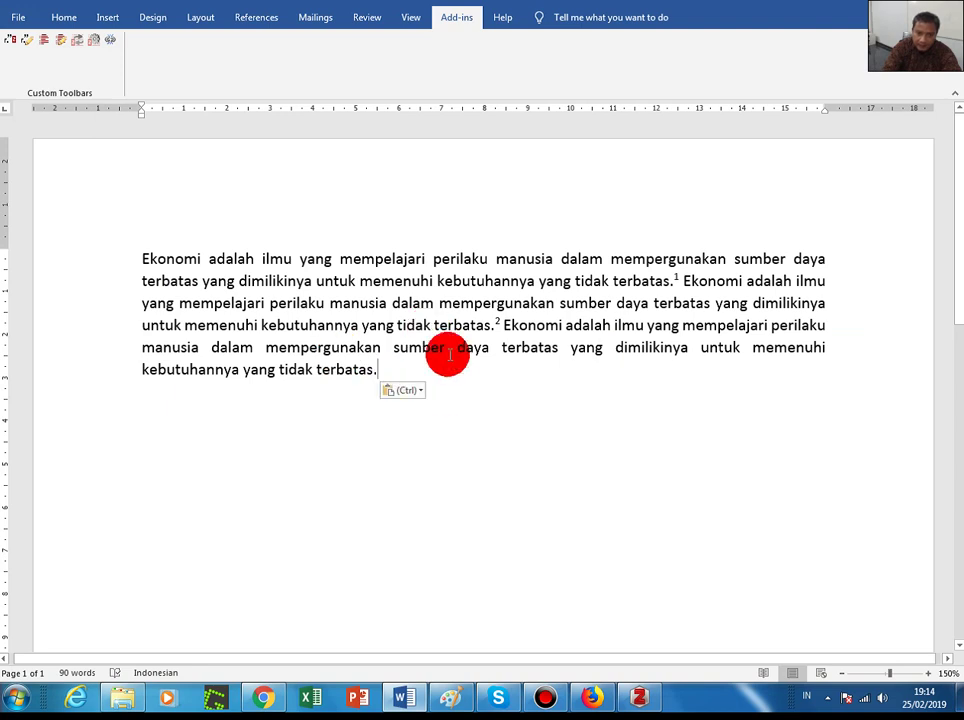
{"action": "left_click", "coordinate": [9, 40]}
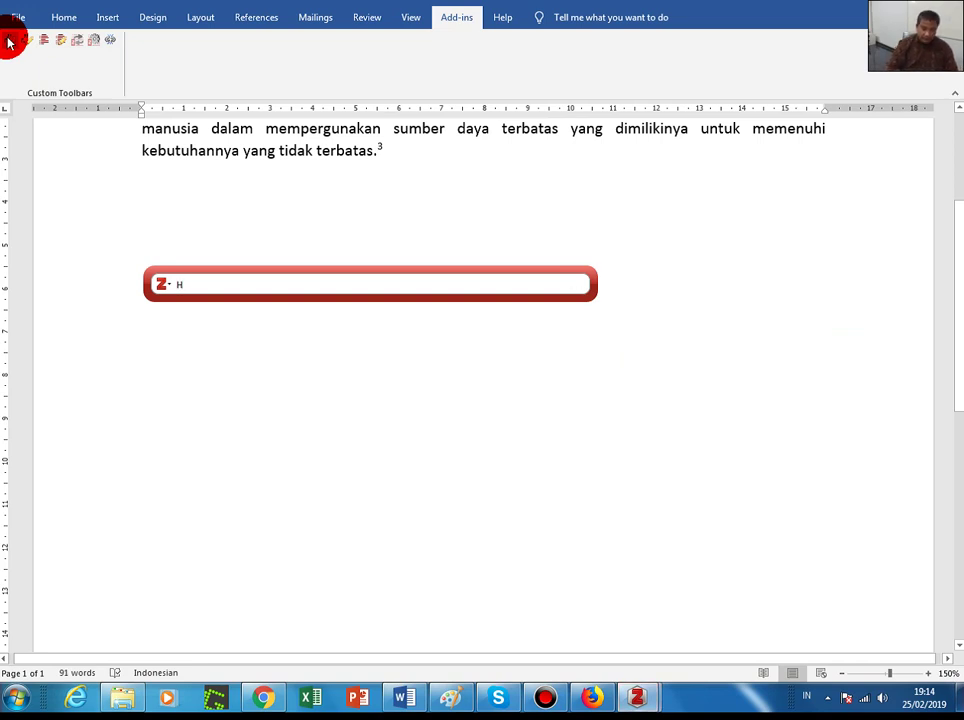
{"action": "type", "text": "Havis"}
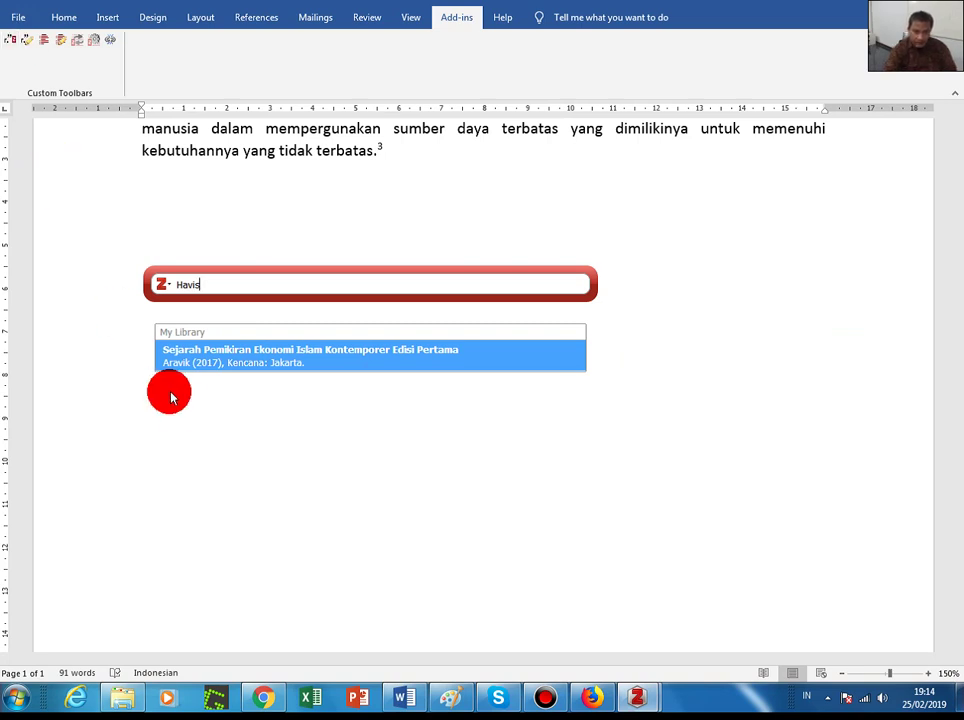
{"action": "left_click", "coordinate": [215, 358]}
{"action": "left_click", "coordinate": [222, 283]}
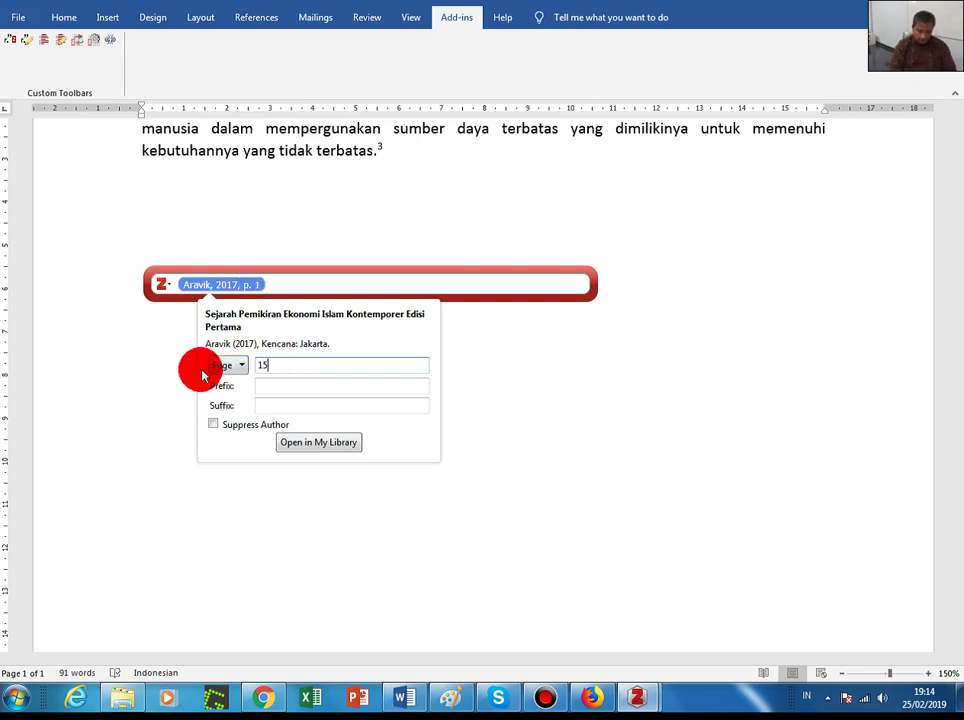
{"action": "key", "text": "Return"}
{"action": "key", "text": "Return"}
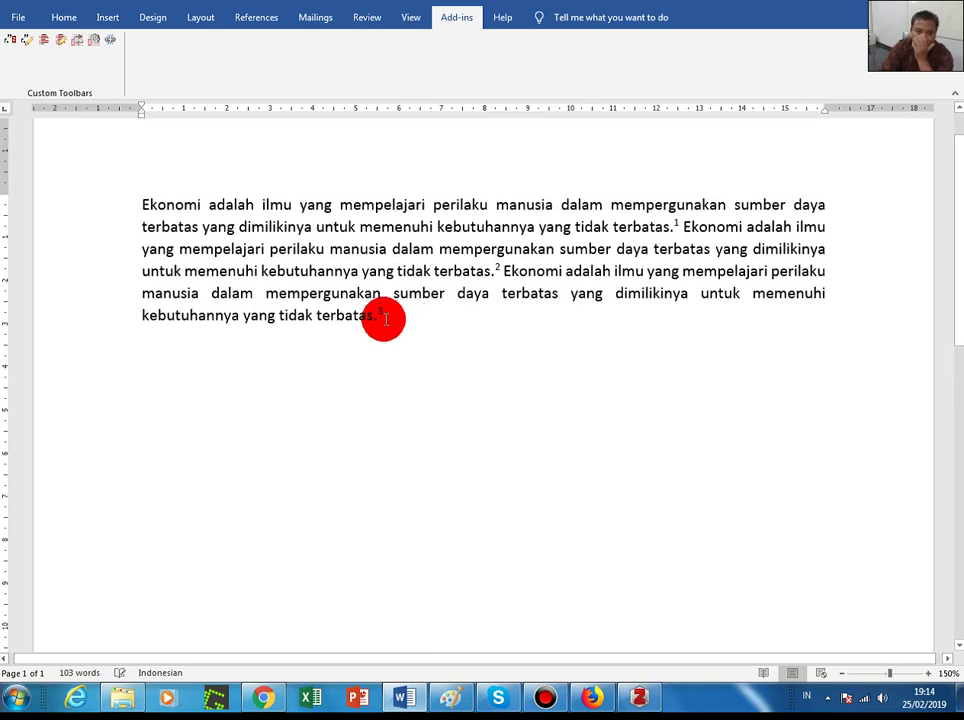
- Review the new footnote, remove "Edisi Pertama" from the book's title in Zotero, and refresh the citations in Word
{"action": "scroll", "coordinate": [380, 311], "scroll_direction": "down", "scroll_amount": 10}
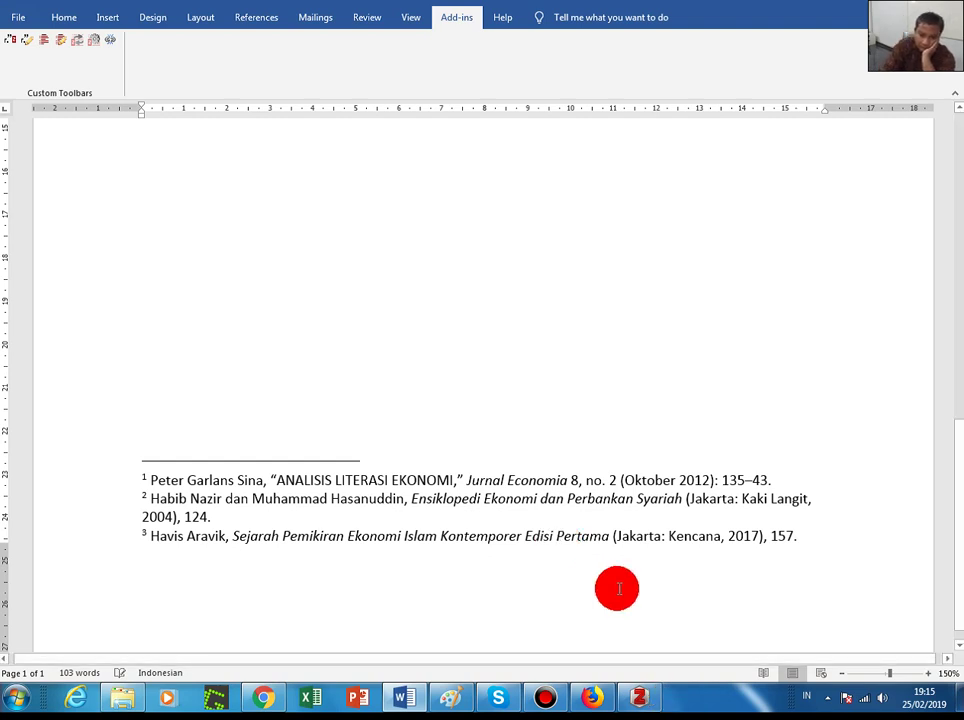
{"action": "left_click", "coordinate": [639, 699]}
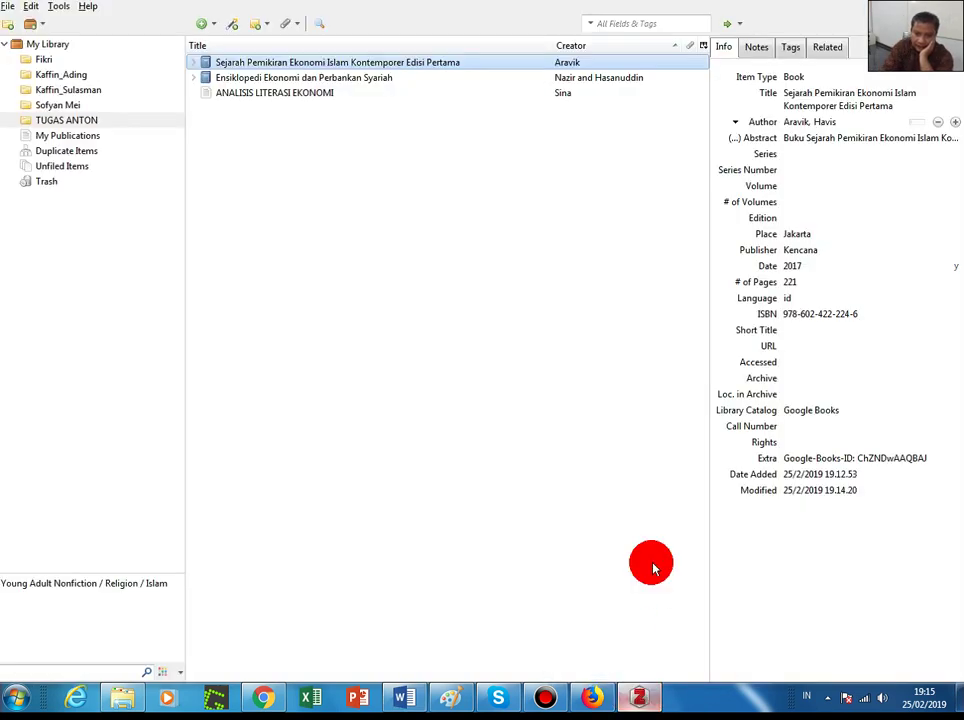
{"action": "left_click", "coordinate": [845, 100]}
{"action": "left_click", "coordinate": [910, 107]}
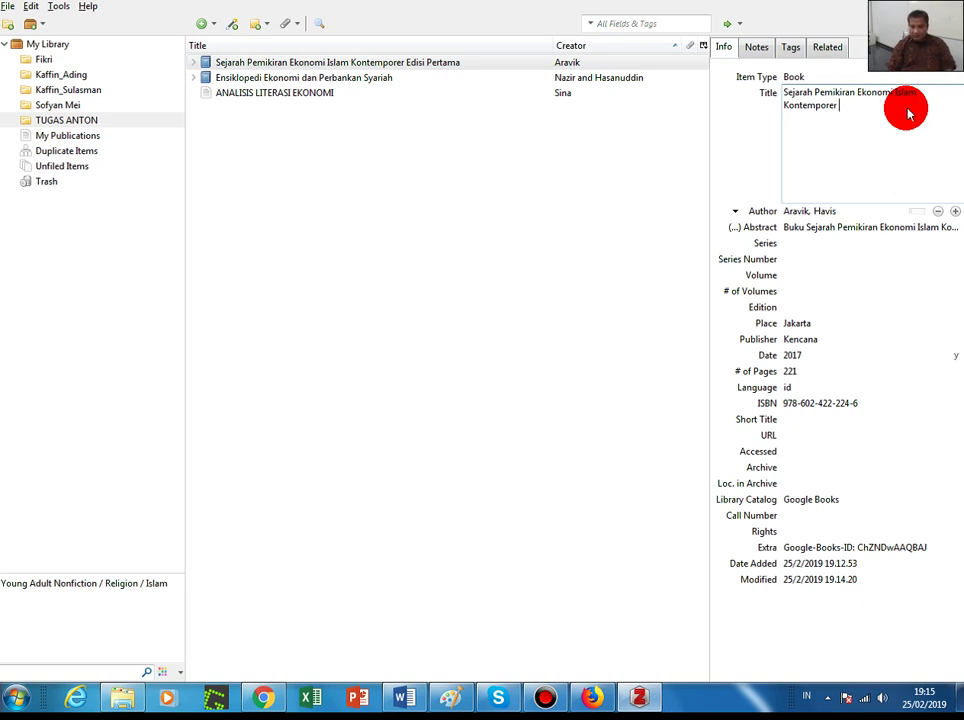
{"action": "key", "text": "Return"}
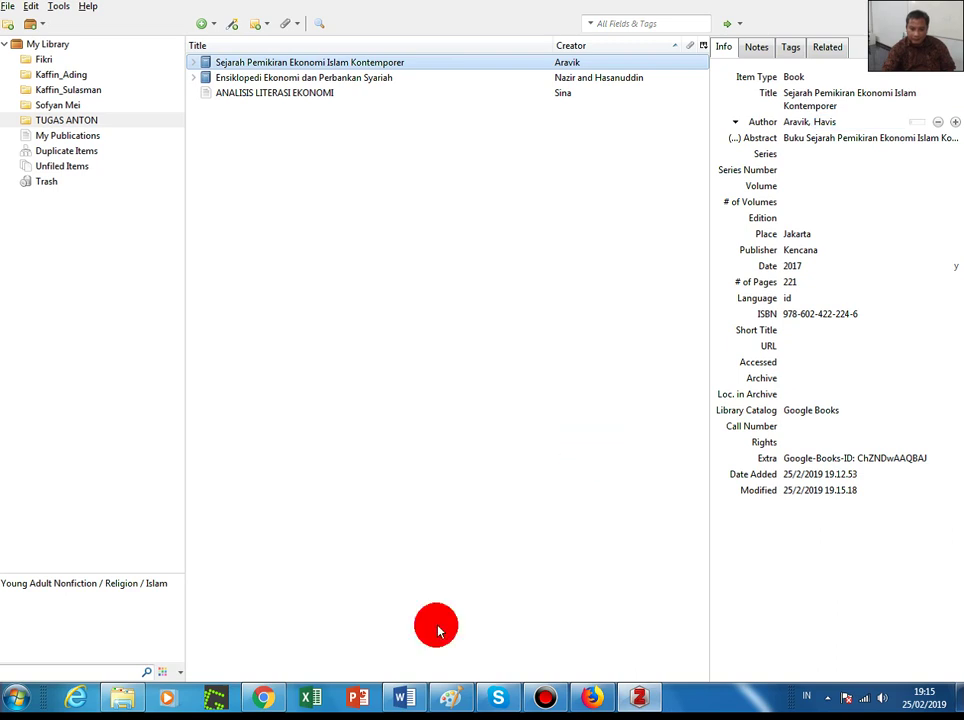
{"action": "left_click", "coordinate": [405, 697]}
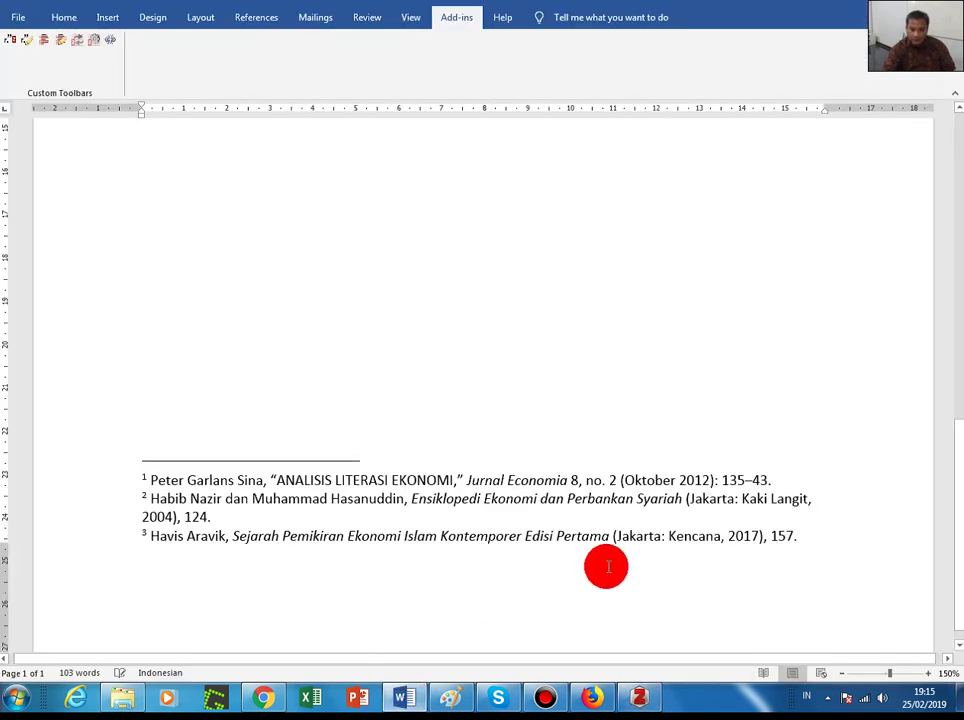
{"action": "left_click", "coordinate": [81, 45]}
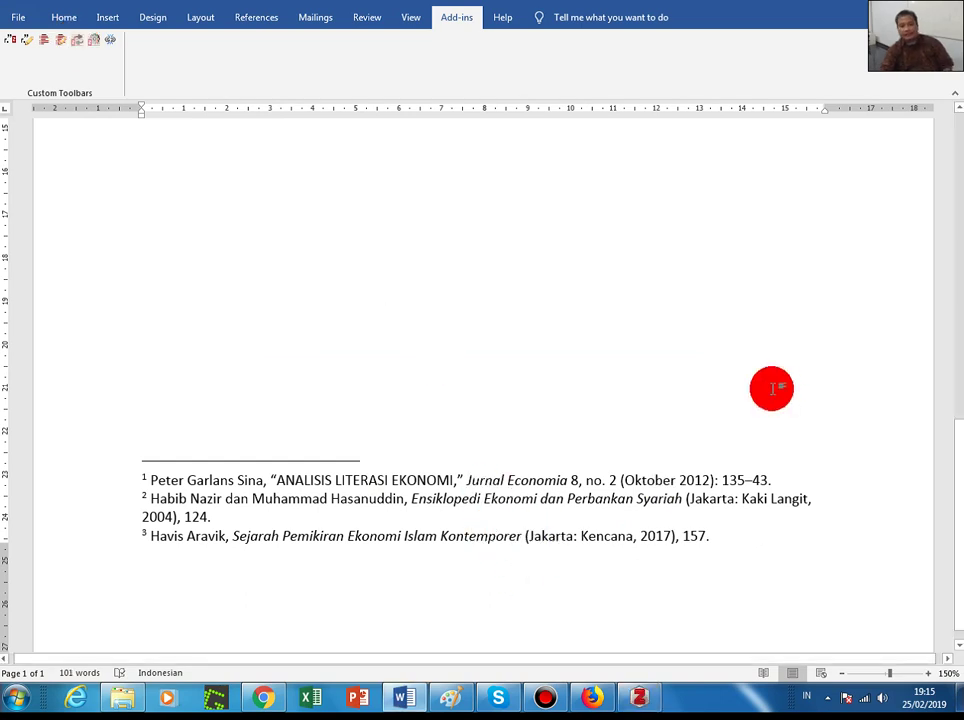
- Generate two paragraphs of ten-sentence filler text below the cited paragraph with =lorem(2,10)
{"action": "scroll", "coordinate": [771, 388], "scroll_direction": "up", "scroll_amount": 10}
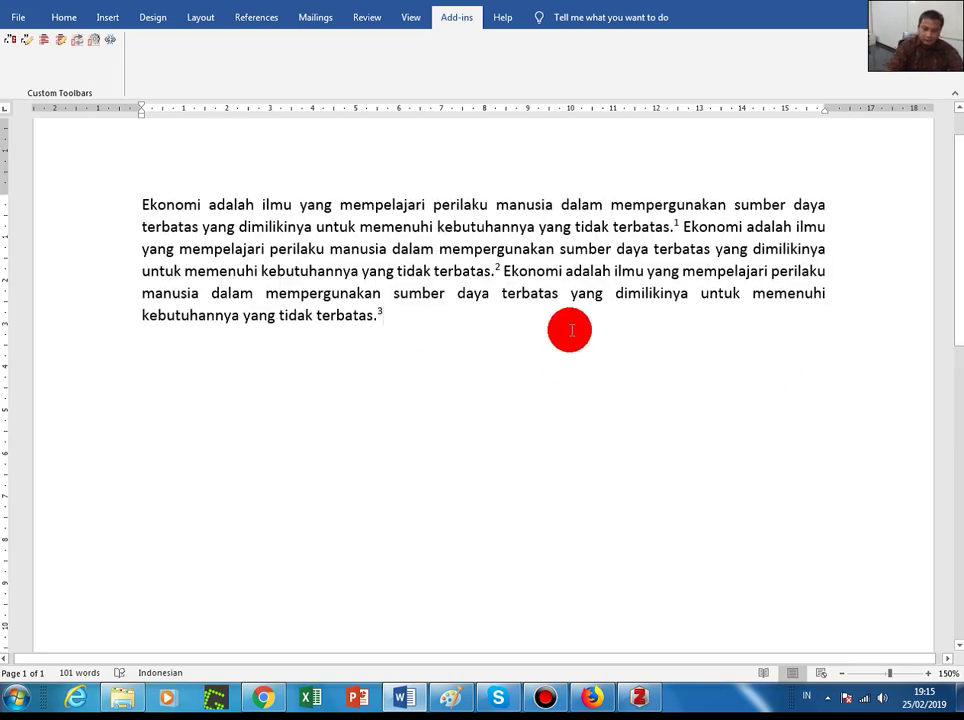
{"action": "key", "text": "Return"}
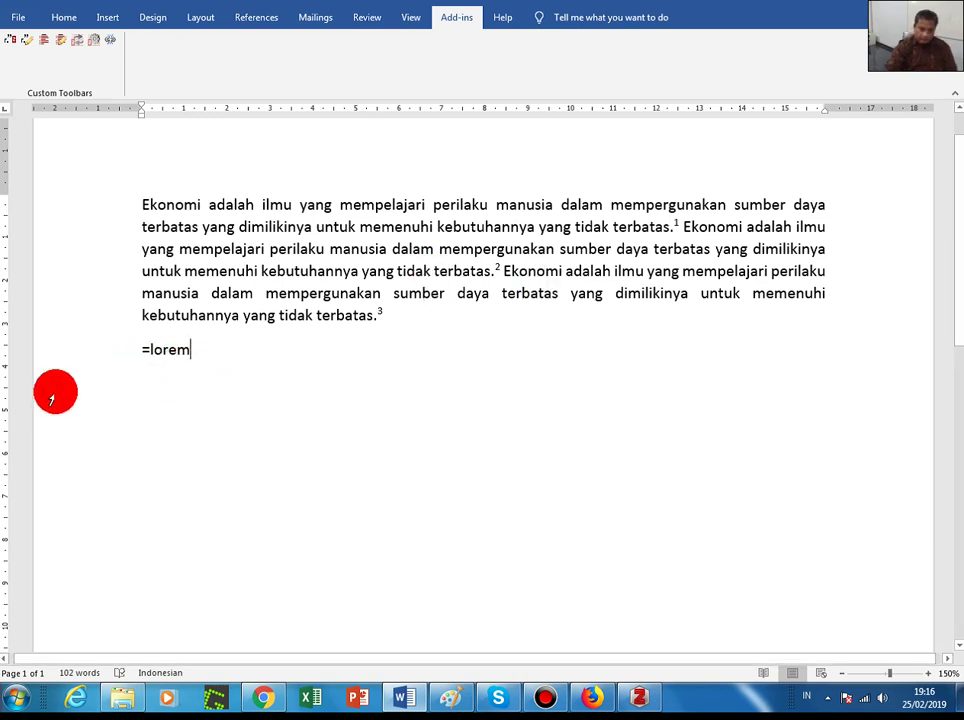
{"action": "type", "text": "(2,"}
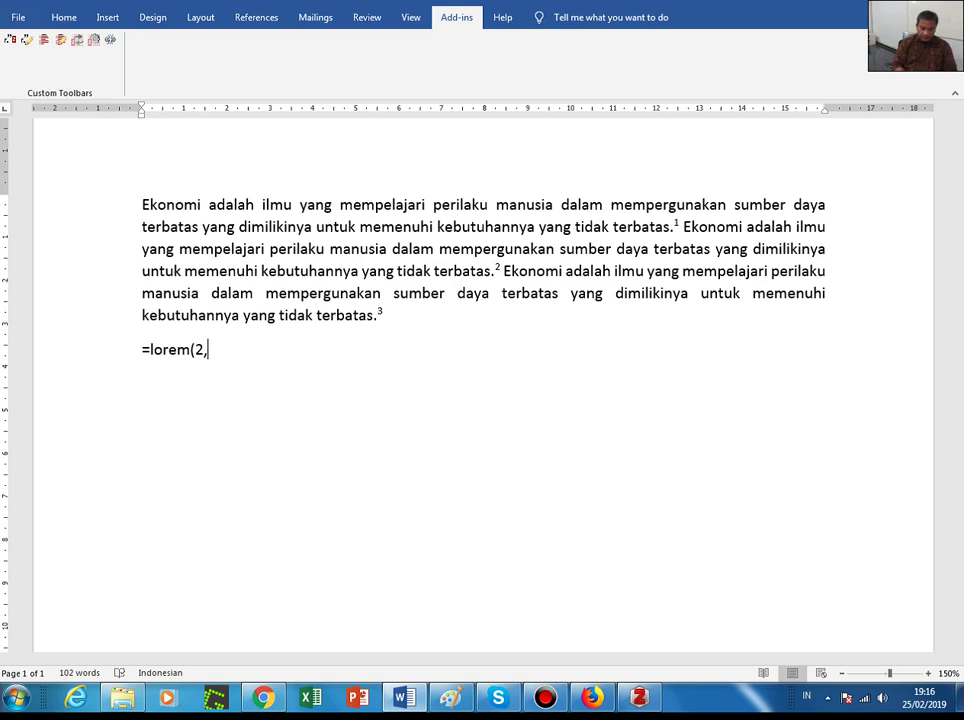
{"action": "type", "text": "0)"}
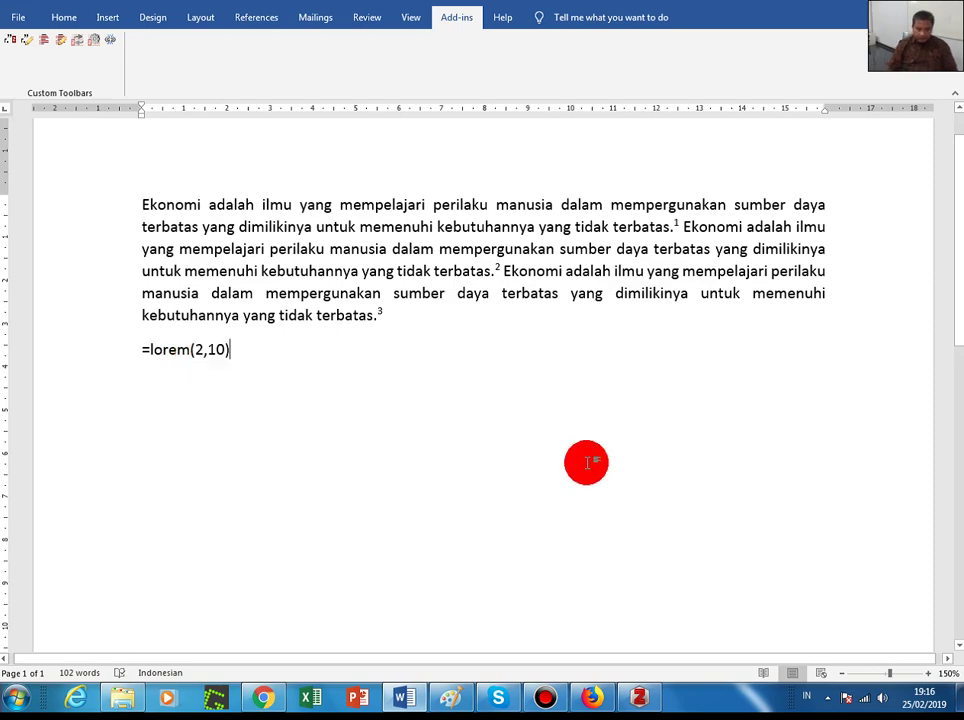
{"action": "key", "text": "Return"}
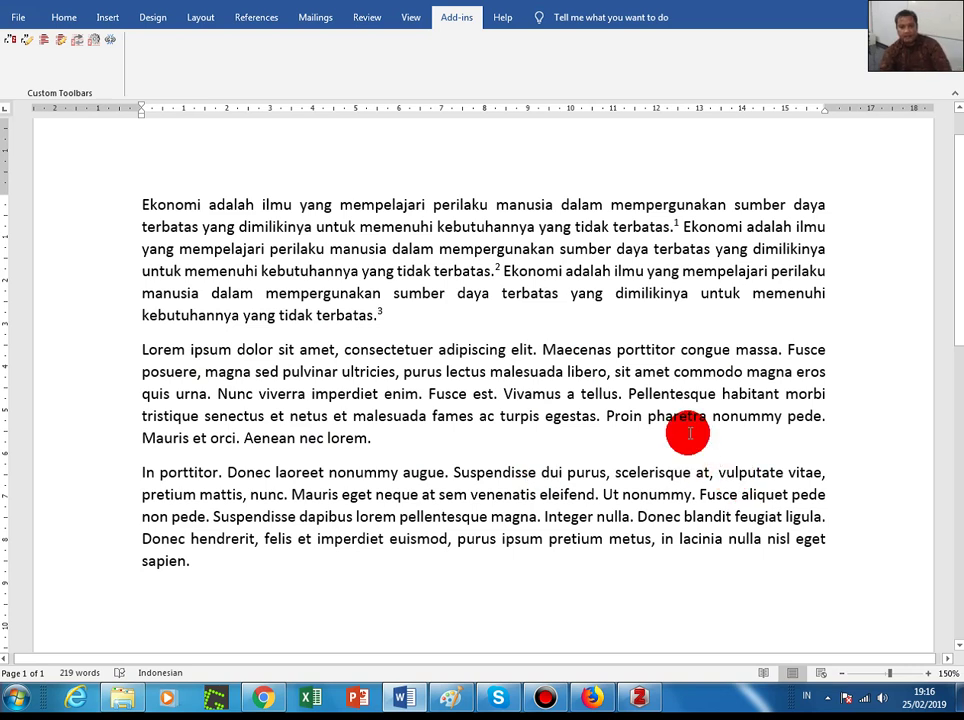
- Place the text cursor directly after "adipiscing elit." in the first filler paragraph
{"action": "left_click", "coordinate": [537, 350]}
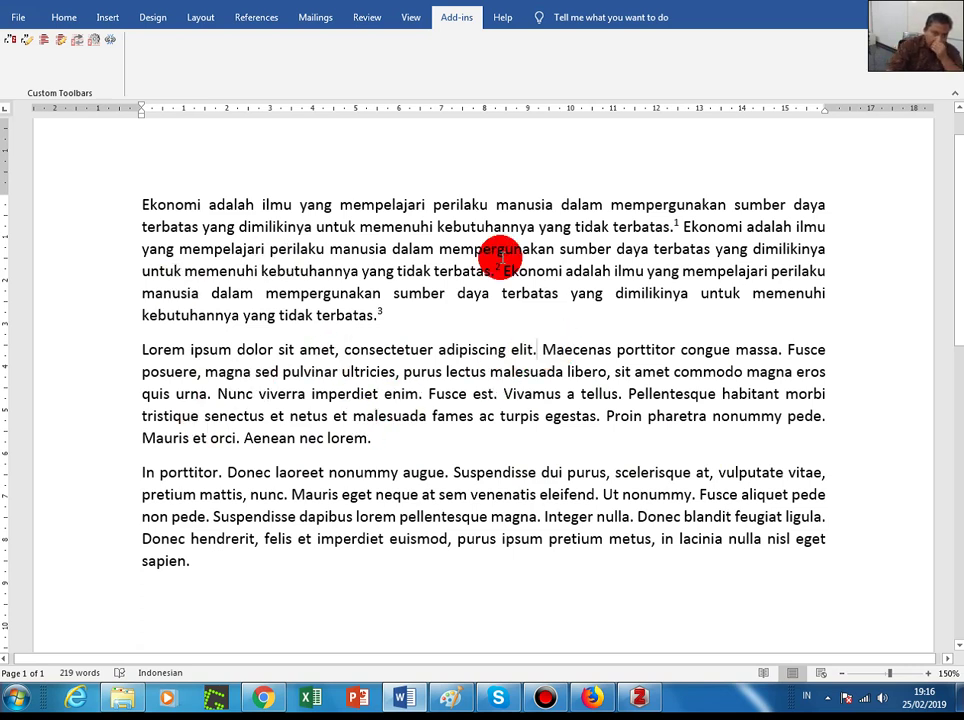